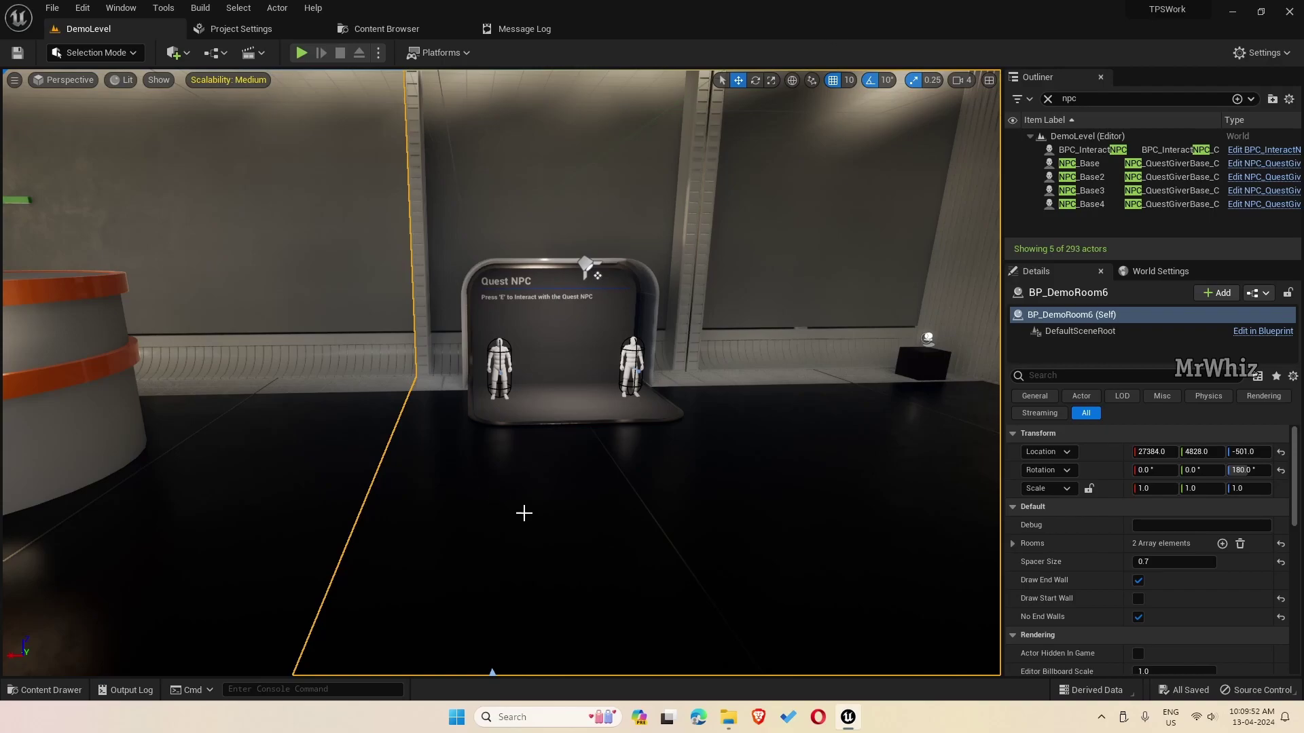
# Pull the viewport camera back to bring the Quest NPC booth and its figures into view
pyautogui.moveTo(745, 442); pyautogui.dragTo(720, 506)
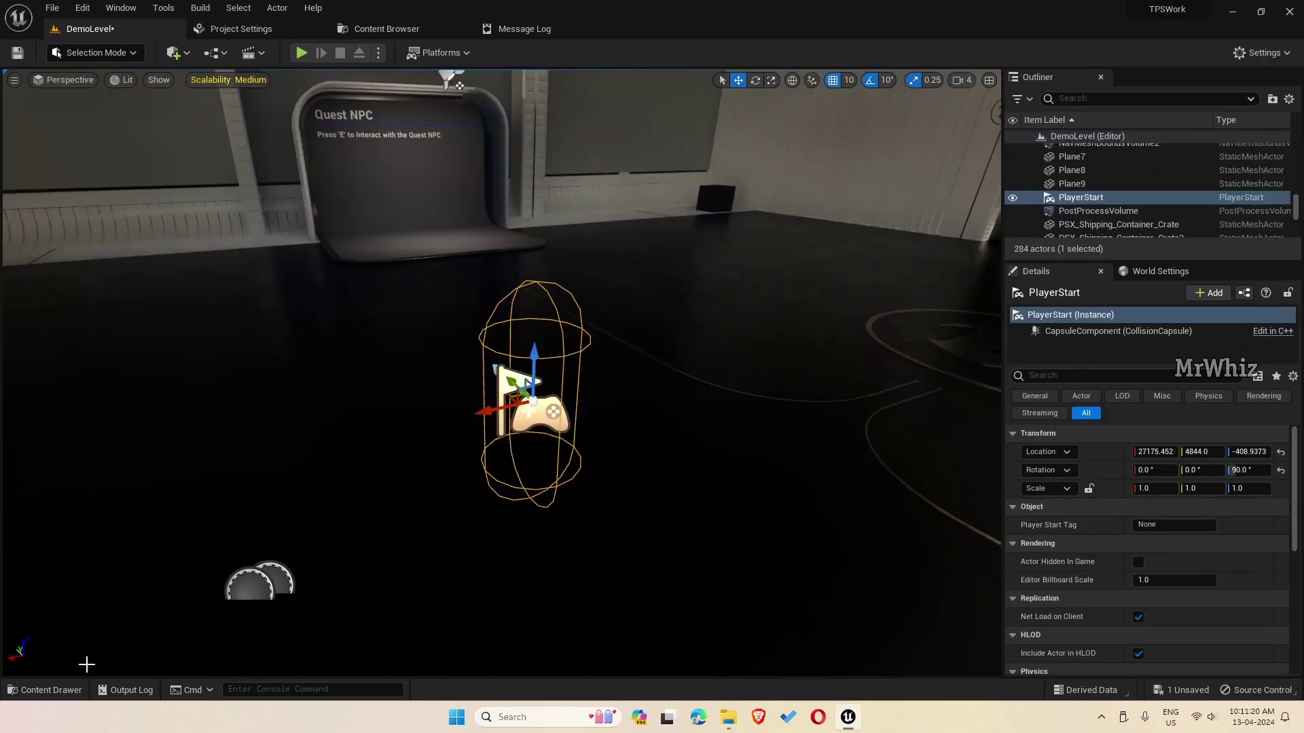
# Browse the Content Drawer to GameFiles > Blueprint > QuestSystem and select the QuestData data table
pyautogui.click(79, 690)
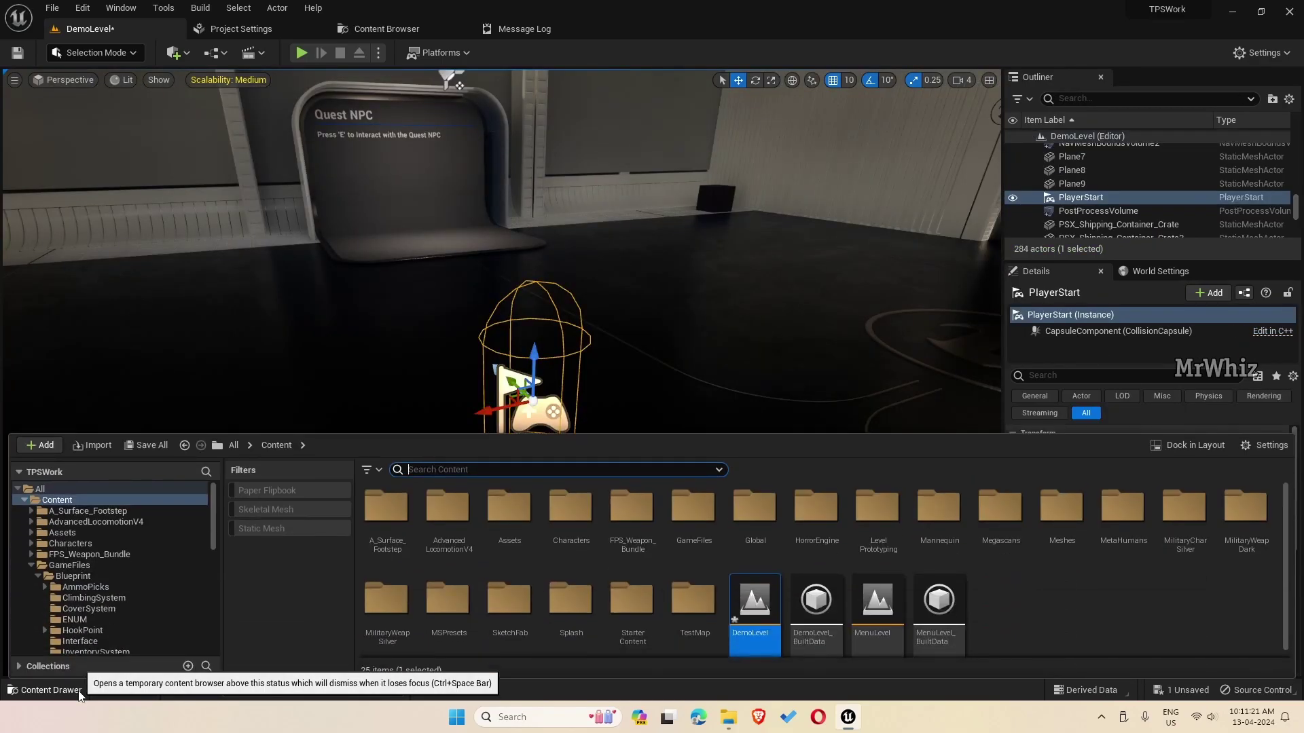
pyautogui.click(1034, 575)
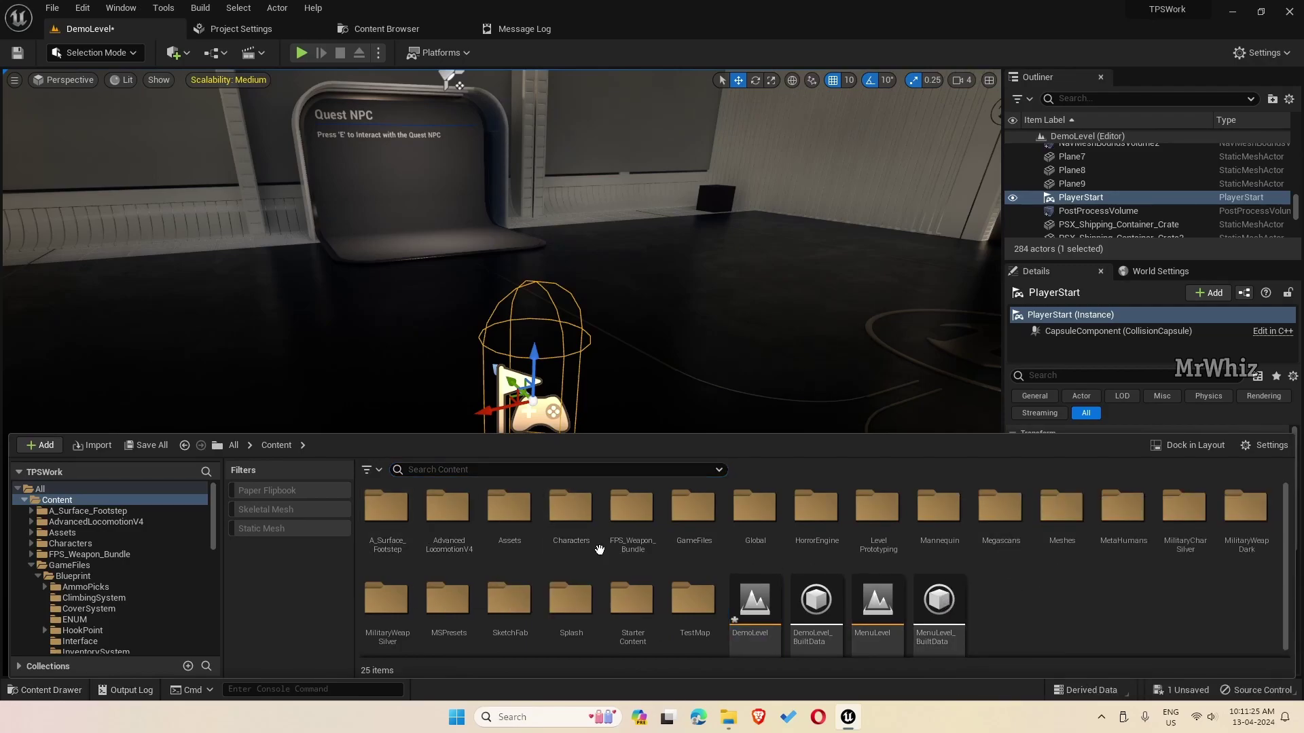
pyautogui.doubleClick(691, 522)
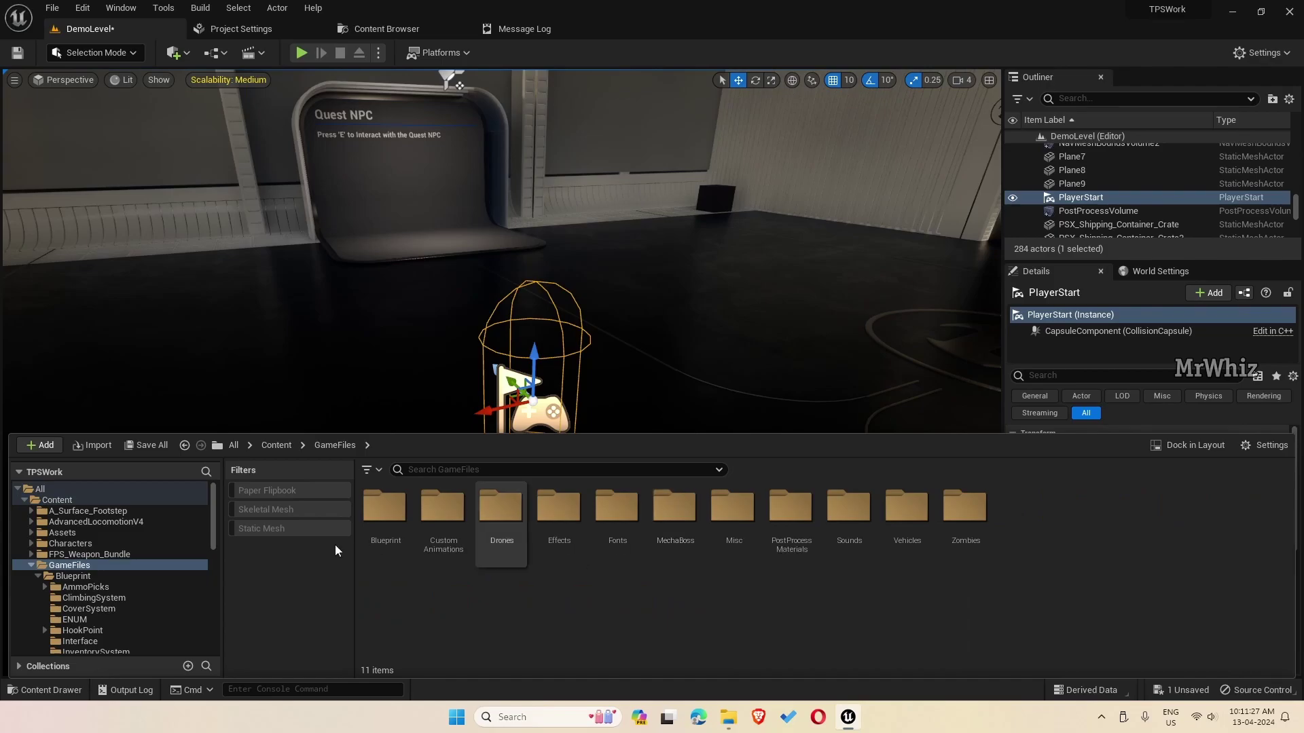
pyautogui.doubleClick(382, 531)
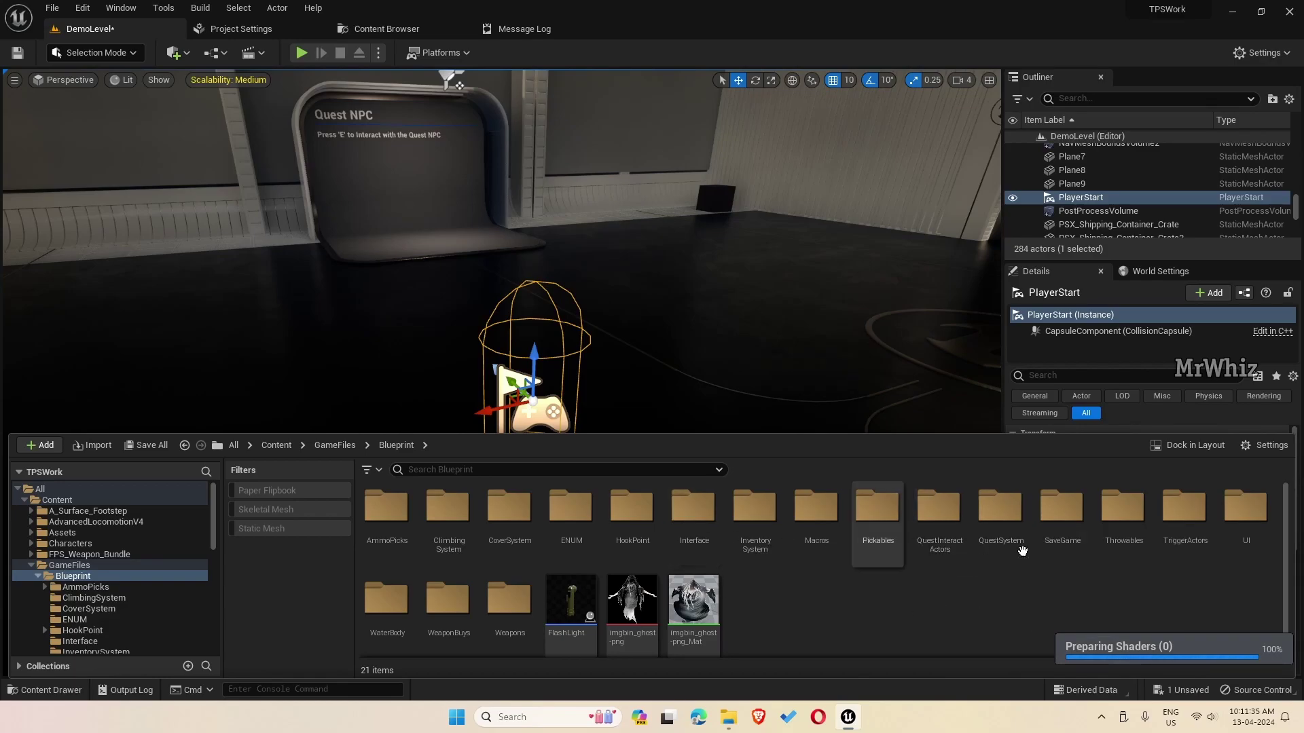
pyautogui.doubleClick(695, 532)
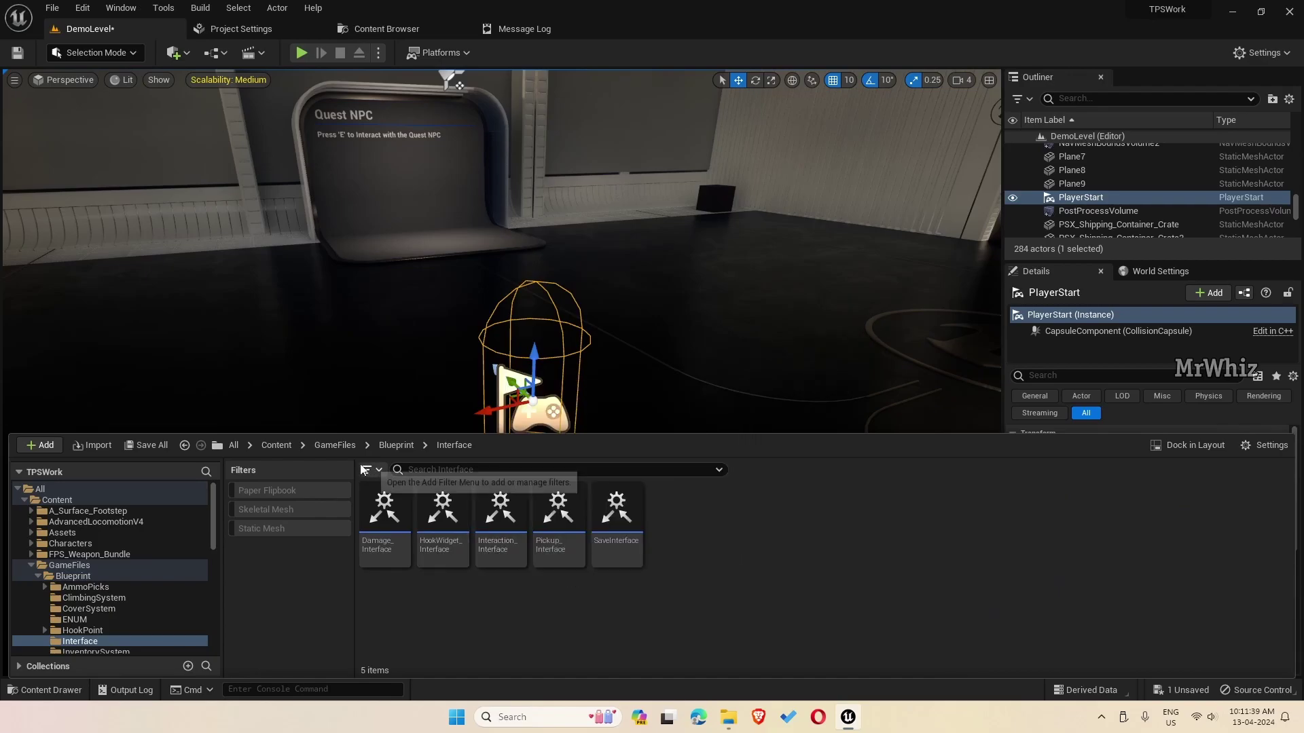
pyautogui.click(336, 446)
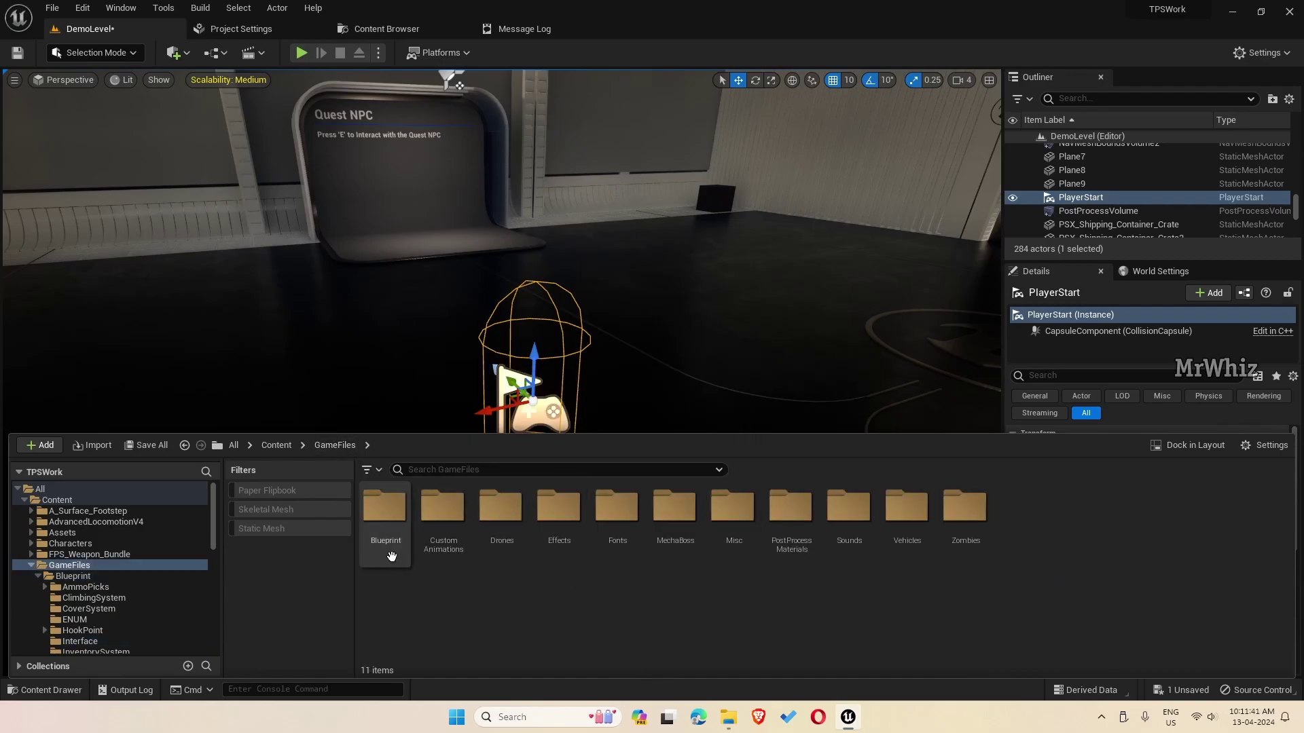
pyautogui.click(399, 518)
pyautogui.doubleClick(399, 518)
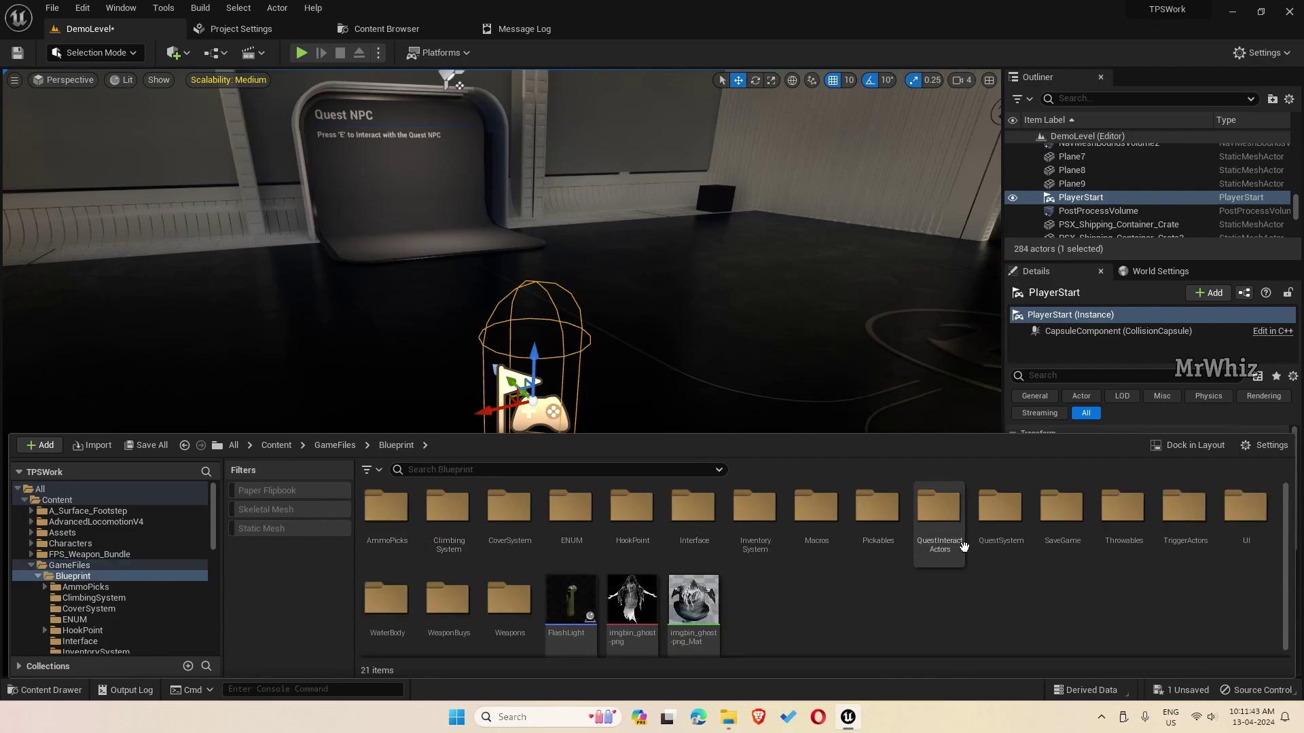
pyautogui.doubleClick(1006, 523)
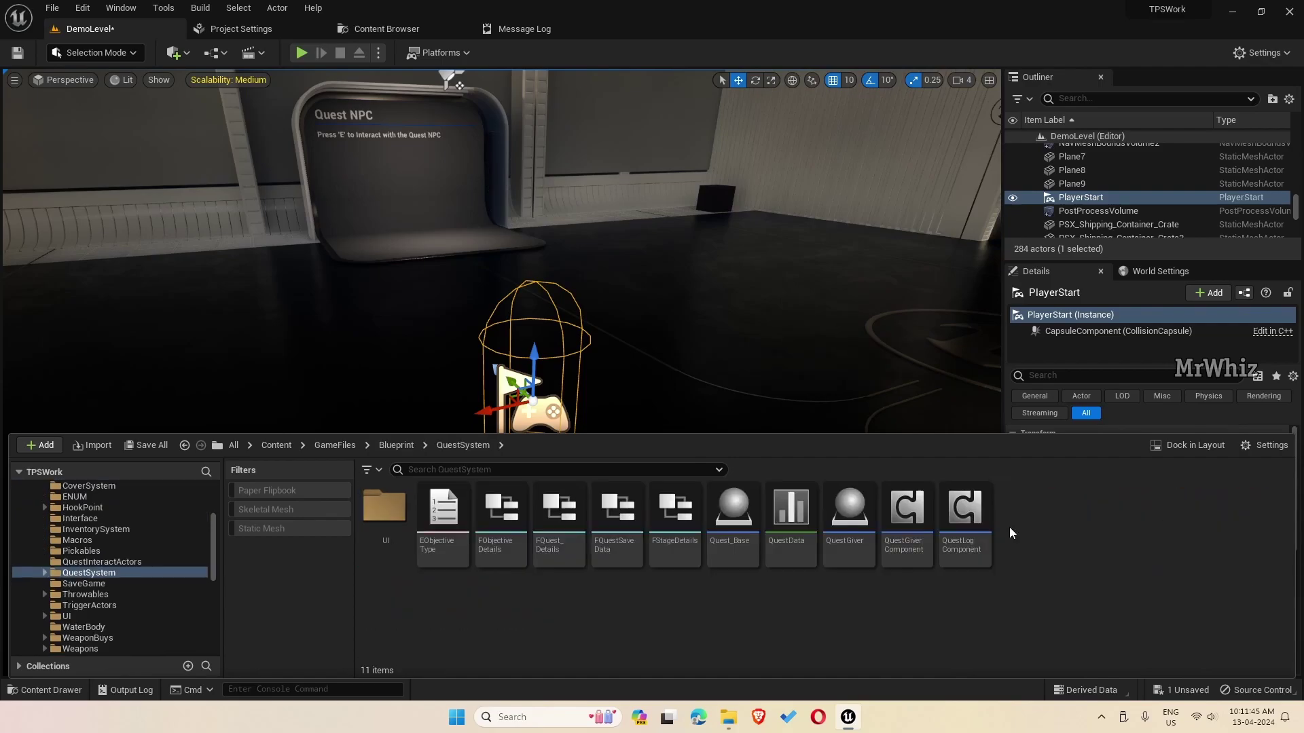
pyautogui.click(790, 551)
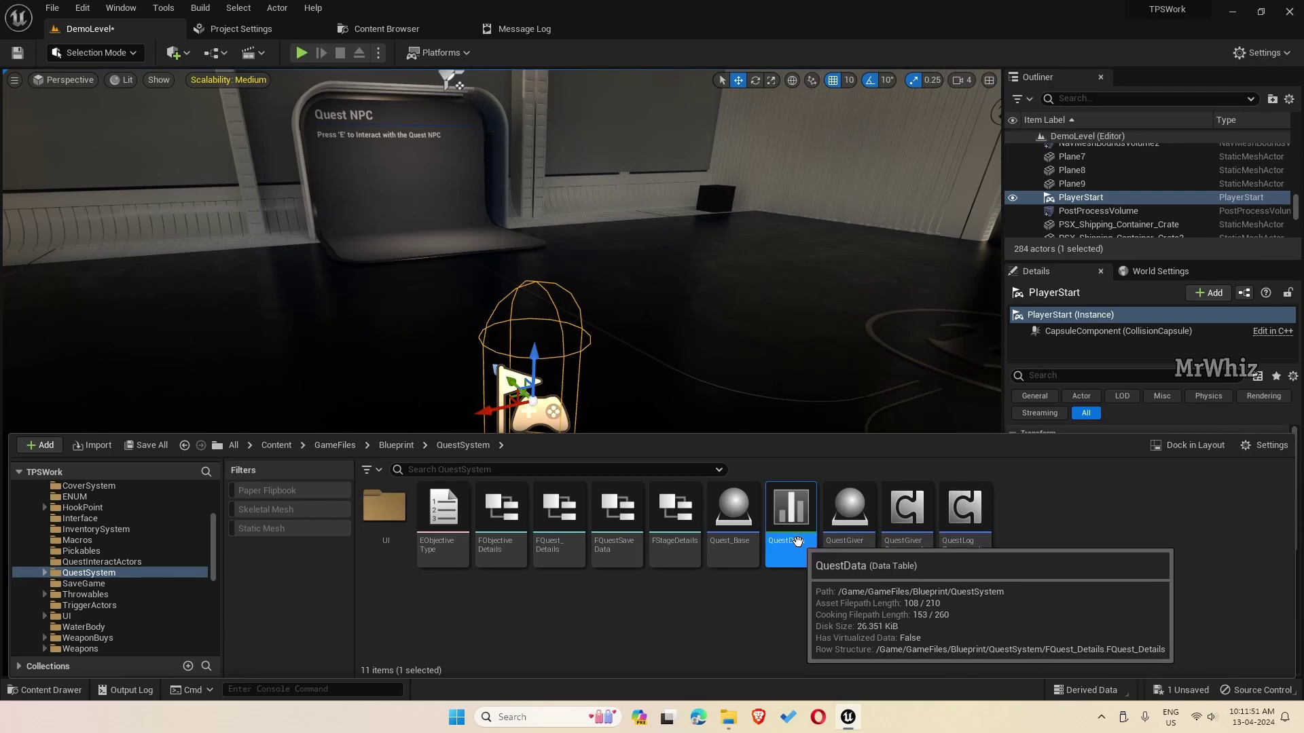
# Open QuestData, remove old quest rows such as 10001 and 10002 until empty, and save
pyautogui.hotkey('ctrl', 'space')
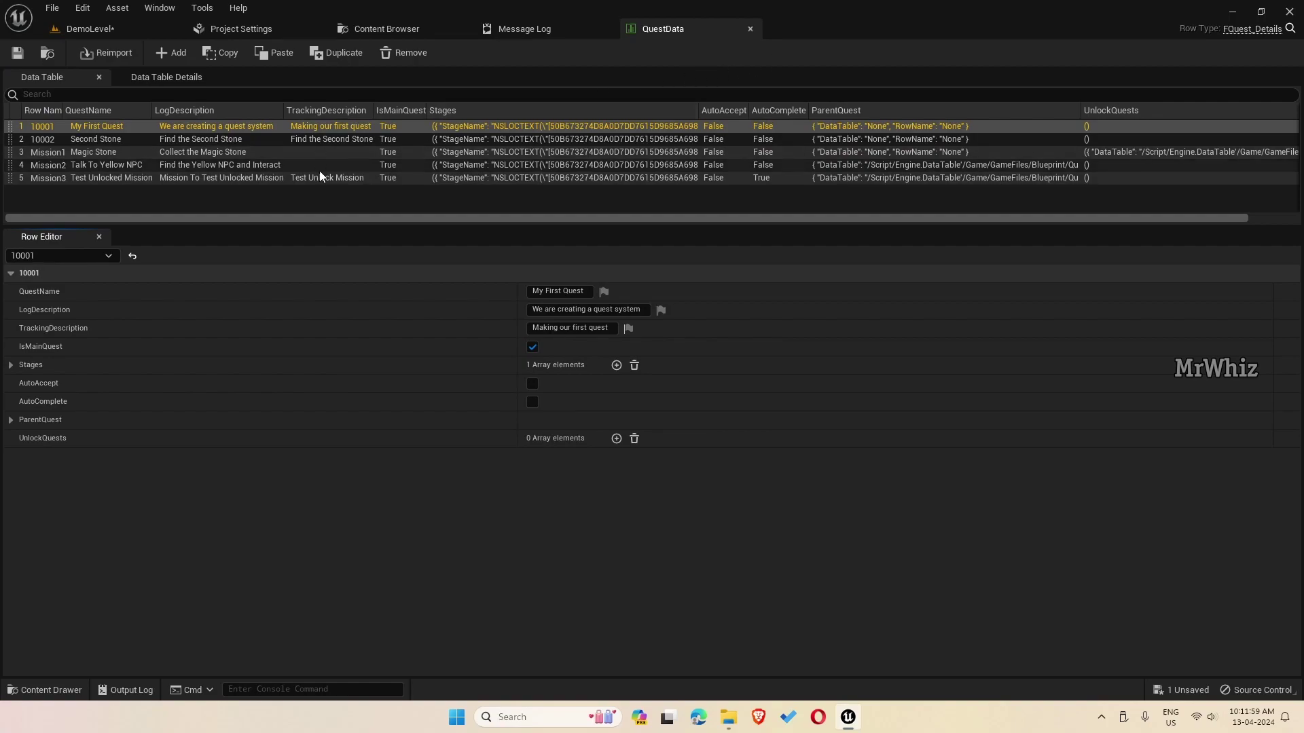
pyautogui.rightClick(57, 129)
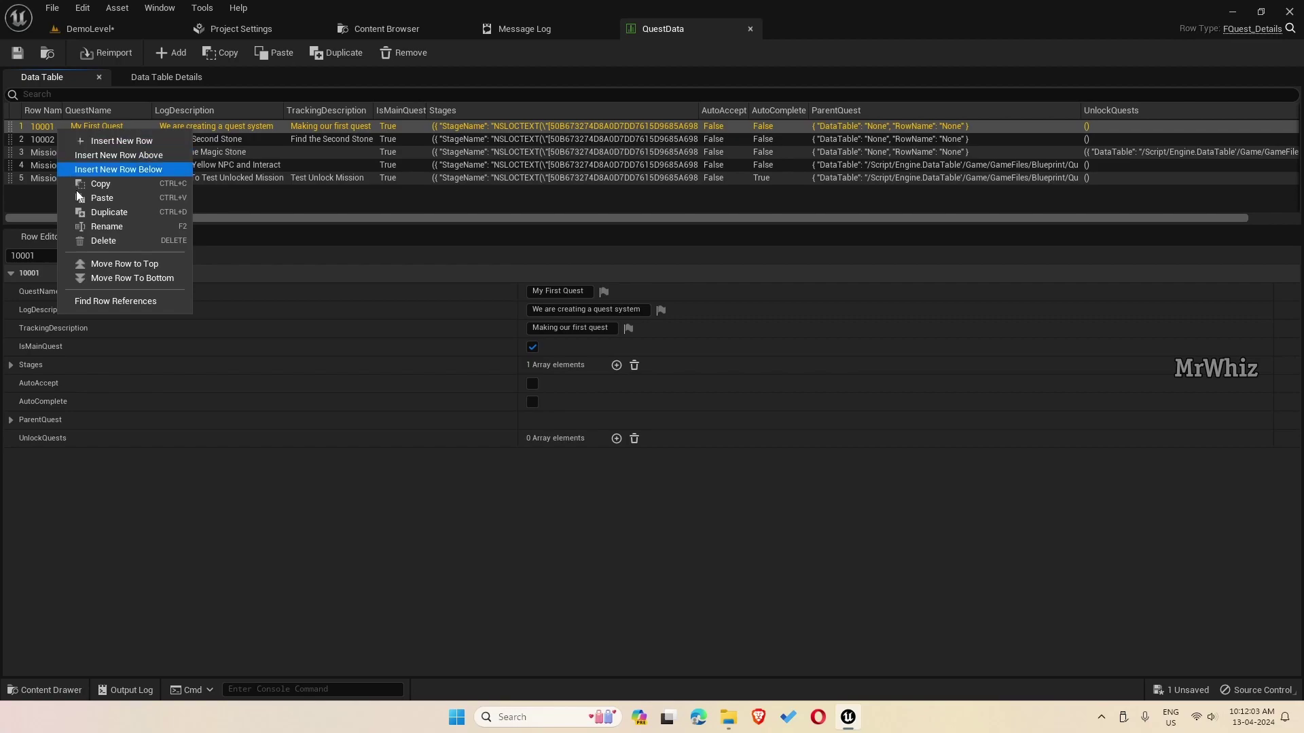
pyautogui.click(43, 140)
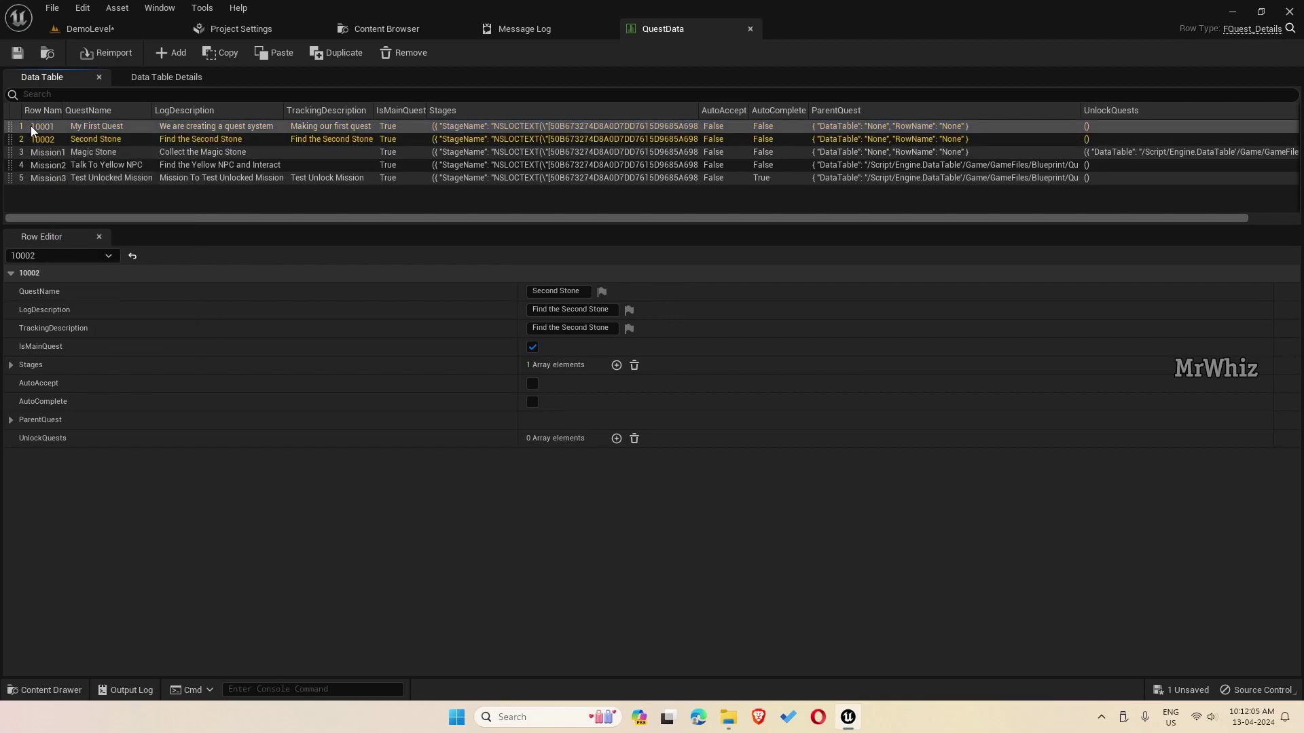
pyautogui.click(31, 126)
pyautogui.click(23, 140)
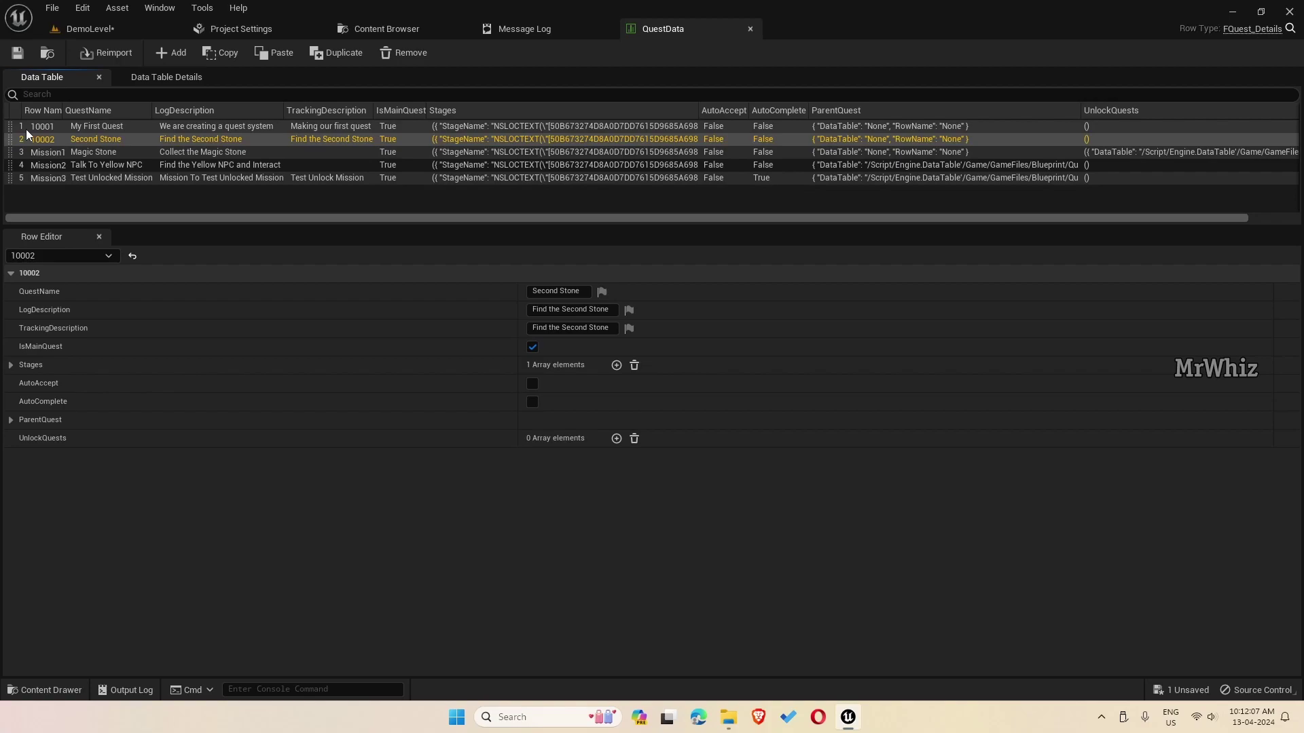
pyautogui.rightClick(26, 129)
pyautogui.click(416, 56)
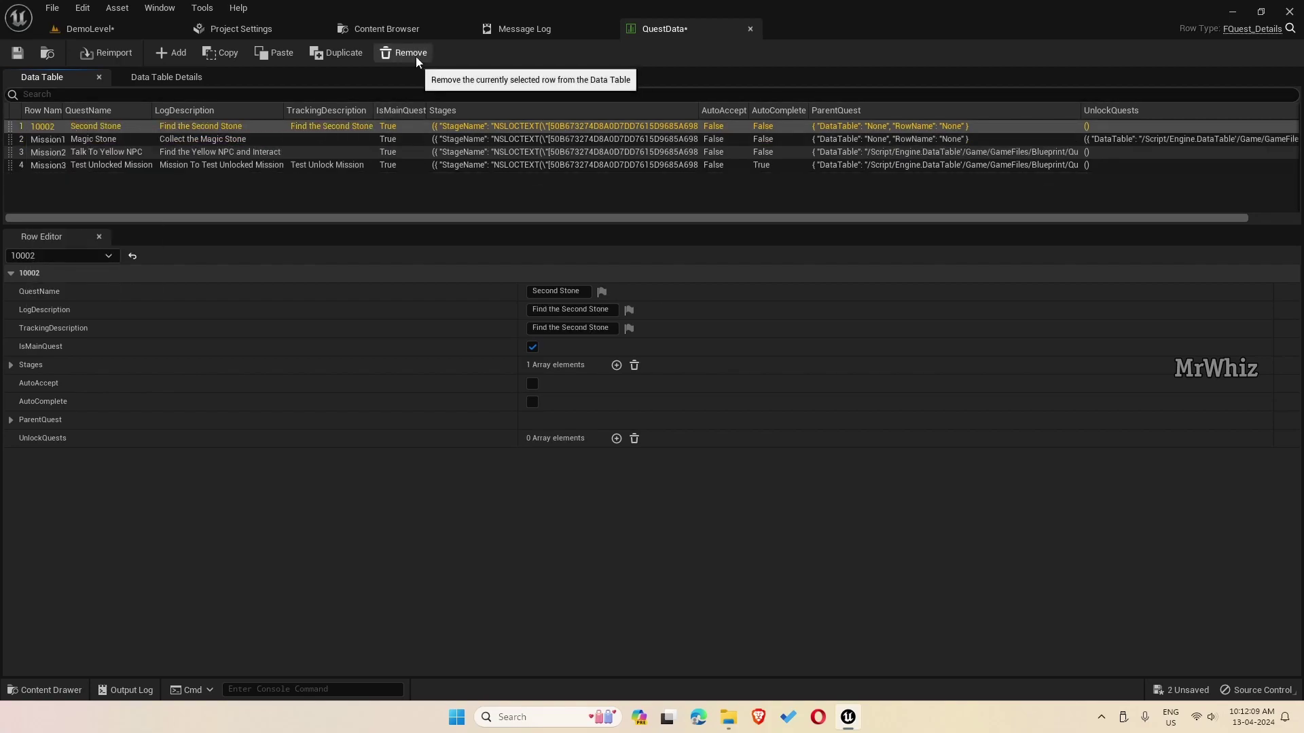
pyautogui.click(414, 53)
pyautogui.click(414, 53)
pyautogui.click(414, 53)
pyautogui.click(415, 53)
pyautogui.click(415, 53)
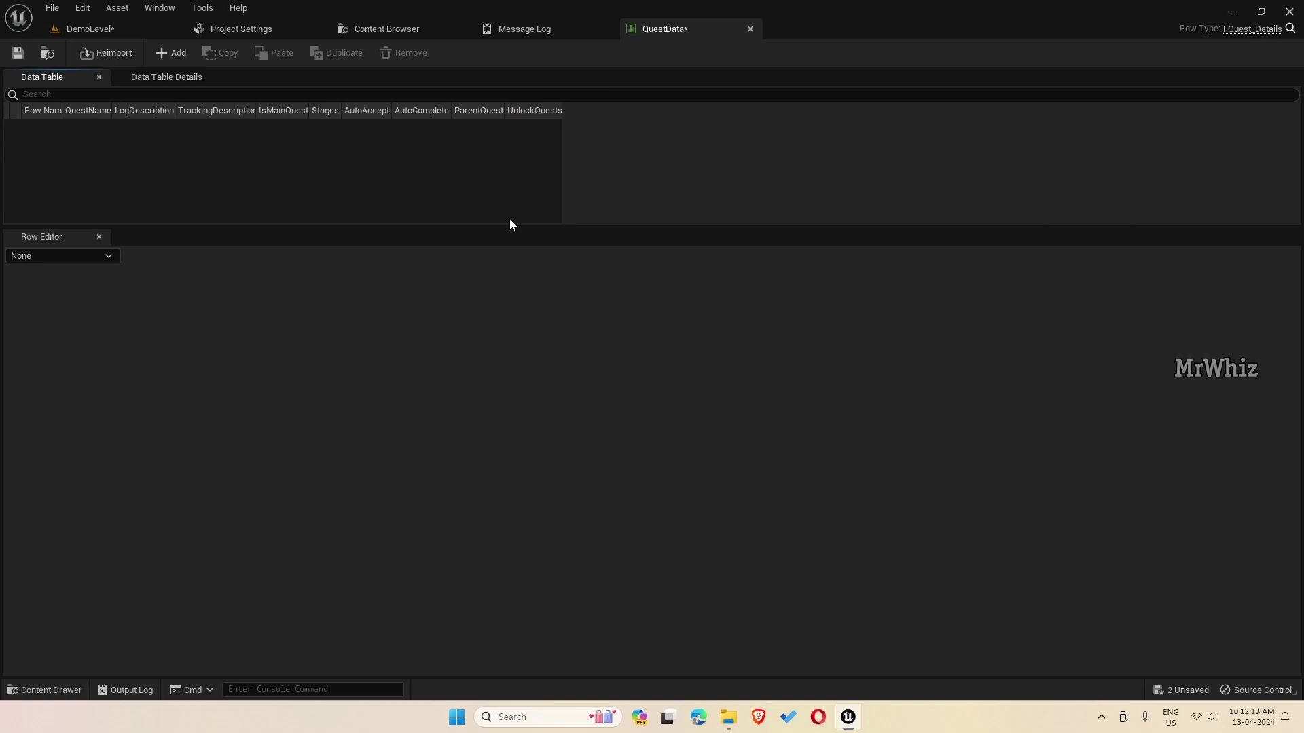
pyautogui.click(18, 52)
# Add a new row to QuestData and name it Mission1
pyautogui.click(177, 54)
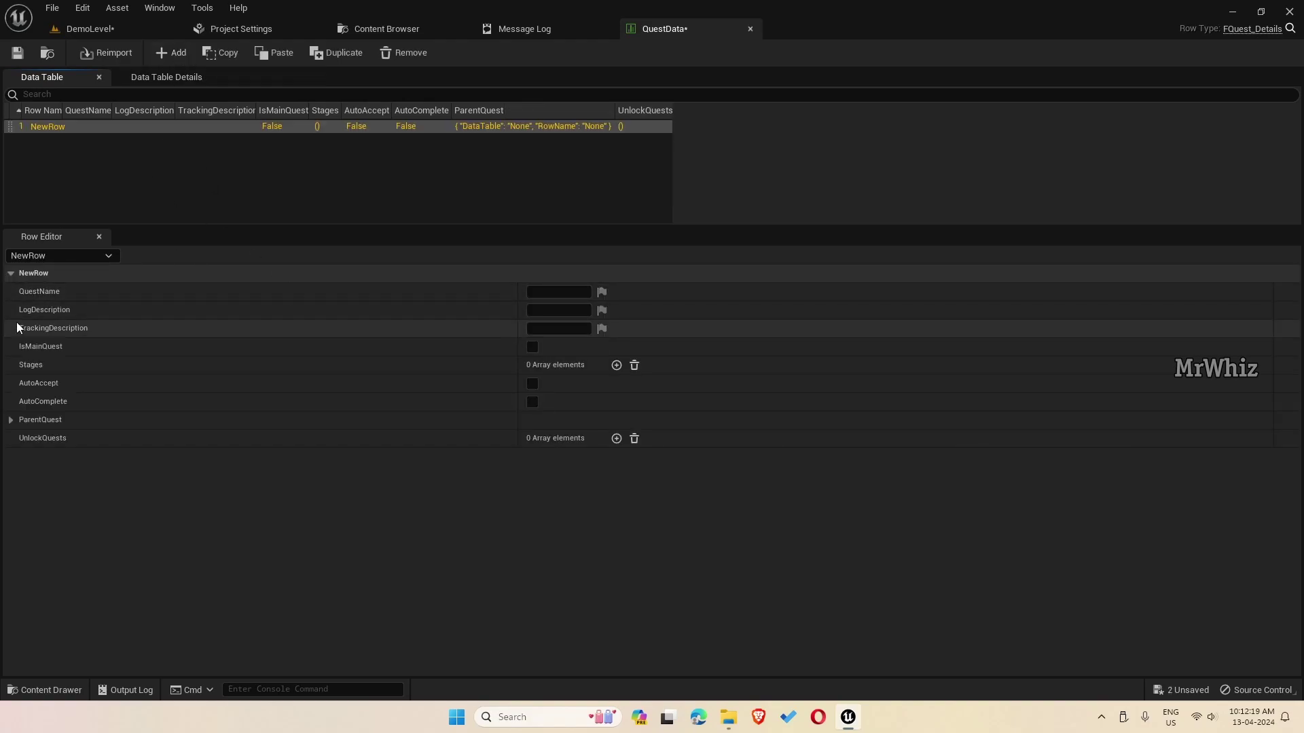
pyautogui.doubleClick(52, 126)
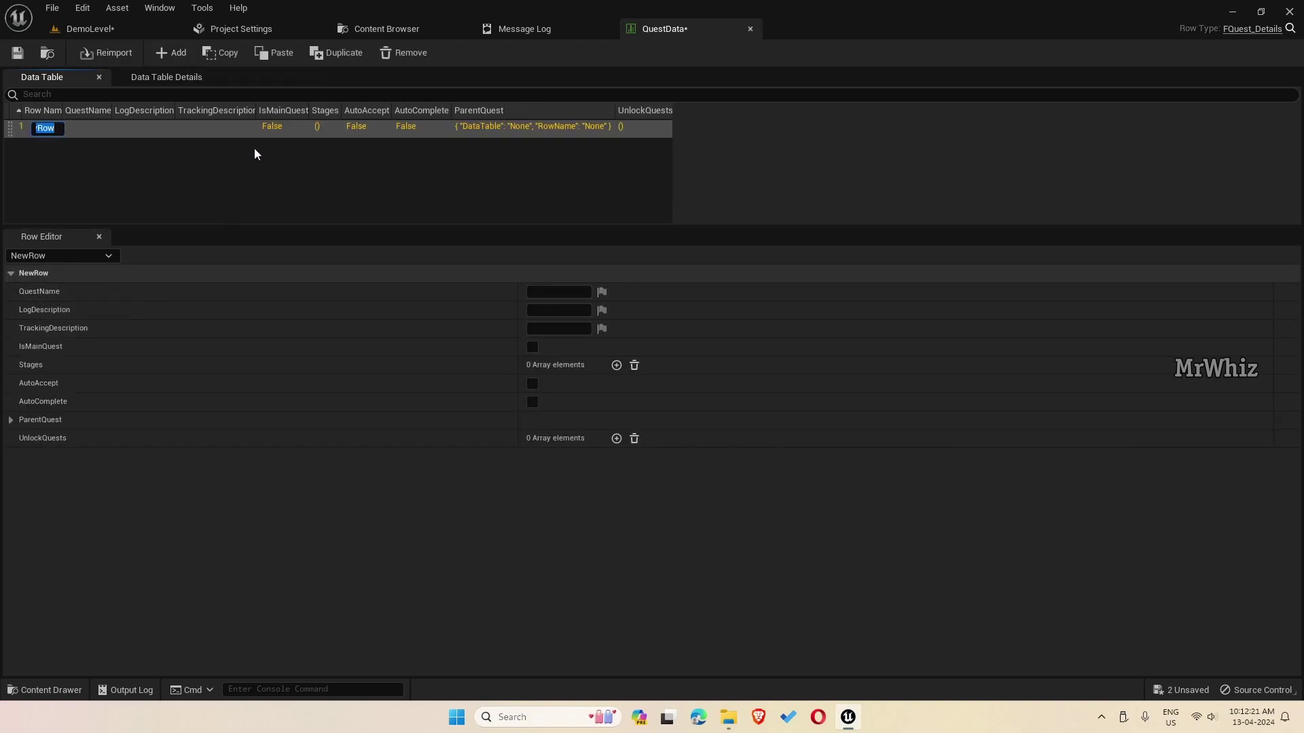
pyautogui.write('Mission1')
pyautogui.press('Return')
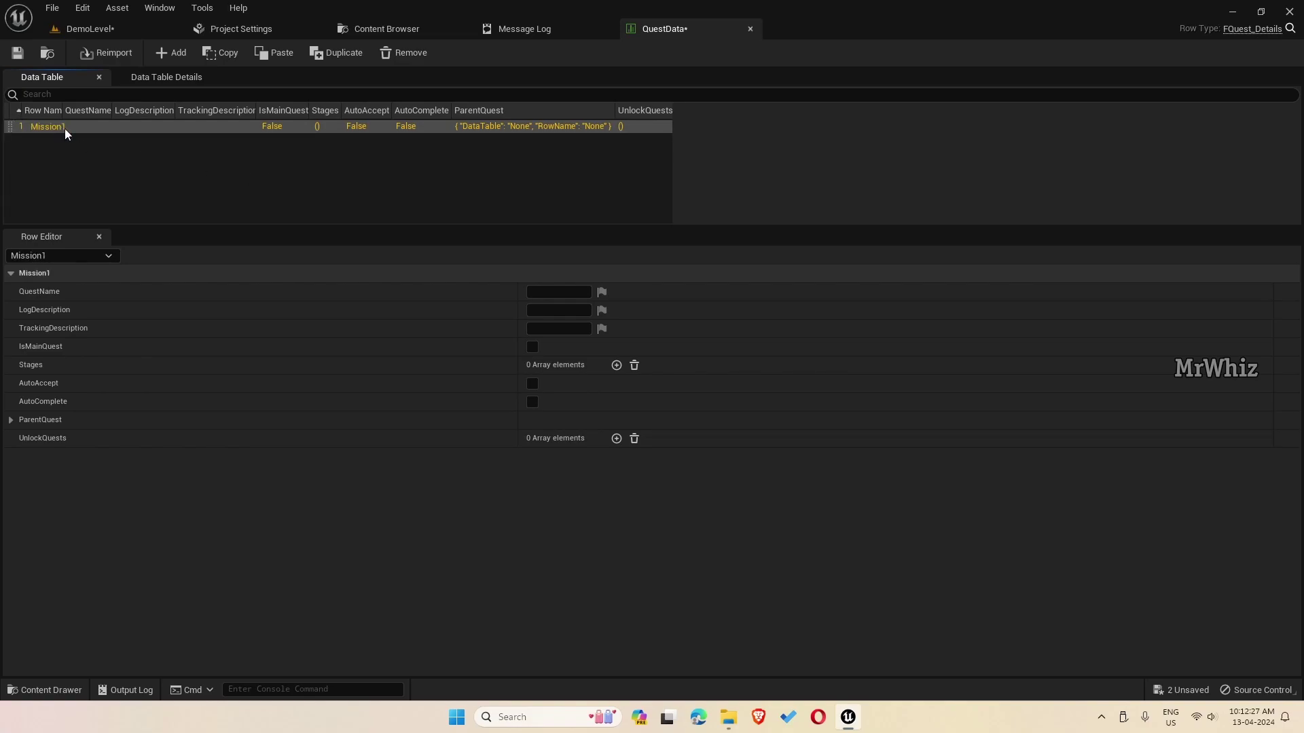
# Set Mission1's QuestName to 'Mission1' and LogDescription to 'Mission1 Desc'
pyautogui.click(549, 292)
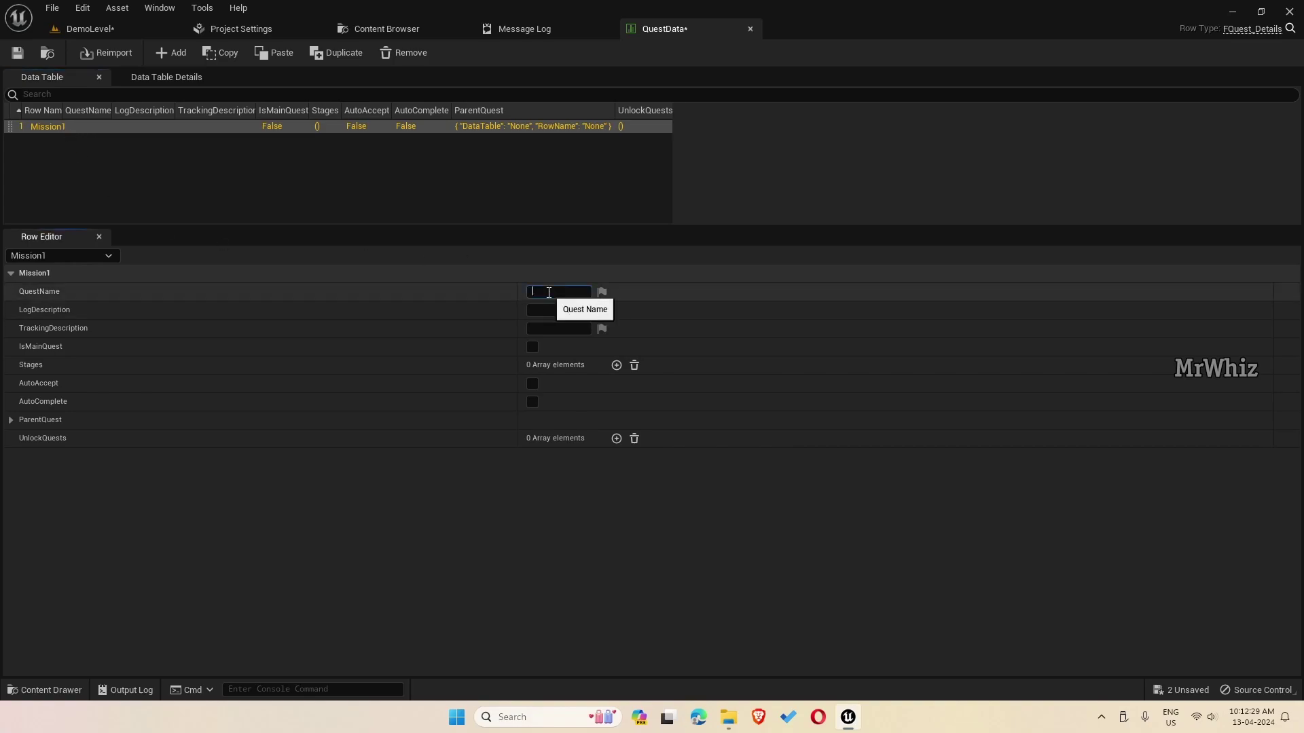
pyautogui.write('Mission1')
pyautogui.doubleClick(548, 293)
pyautogui.hotkey('ctrl', 'c')
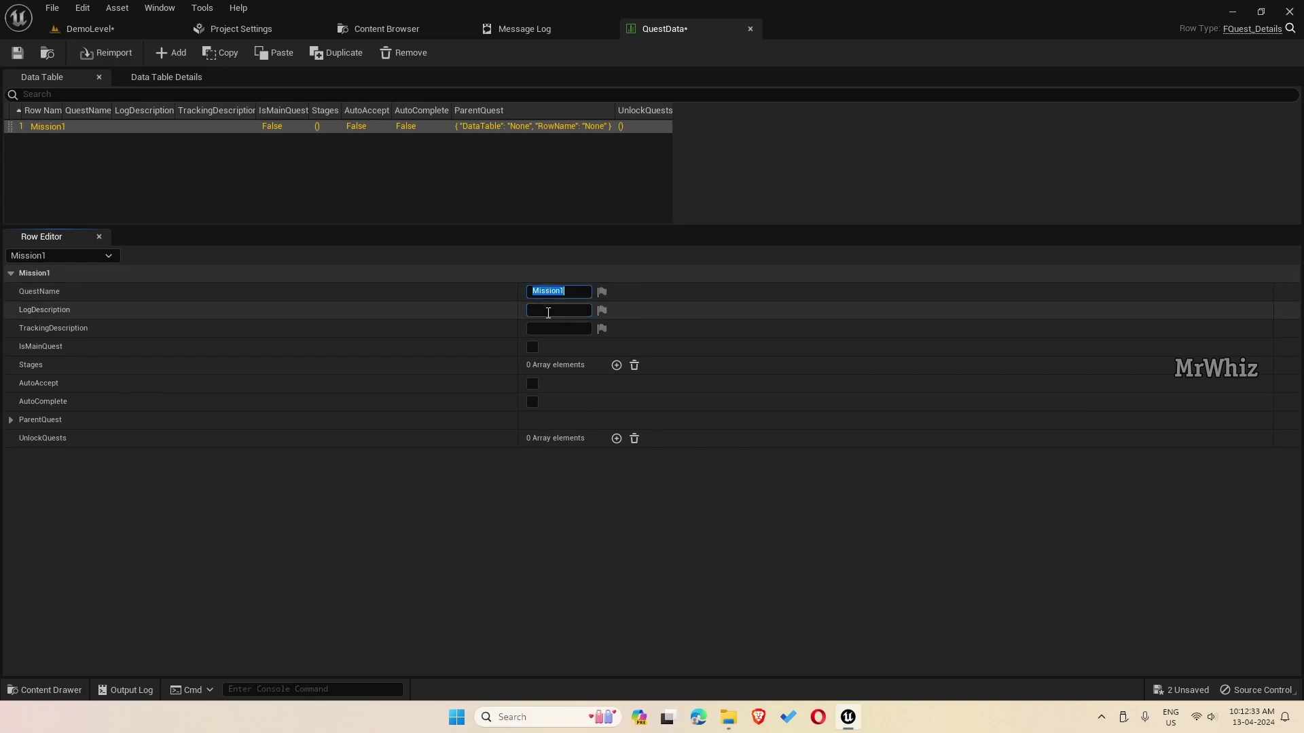
pyautogui.click(548, 310)
pyautogui.hotkey('ctrl', 'v')
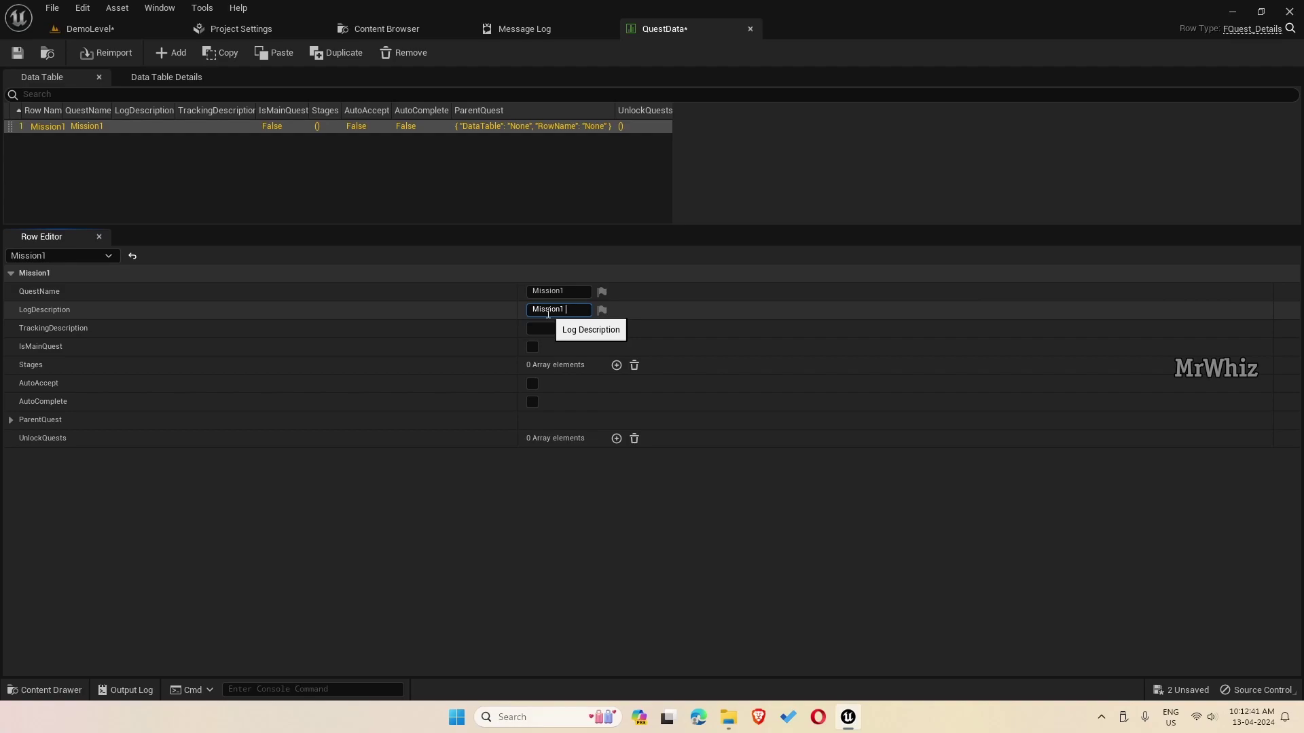
pyautogui.write('Descr')
pyautogui.press('BackSpace')
pyautogui.hotkey('ctrl', 'a')
pyautogui.hotkey('ctrl', 'c')
# Set TrackingDescription to 'Mission1 Desc Track' and mark Mission1 as a main quest
pyautogui.click(554, 327)
pyautogui.hotkey('ctrl', 'v')
pyautogui.write('Trac')
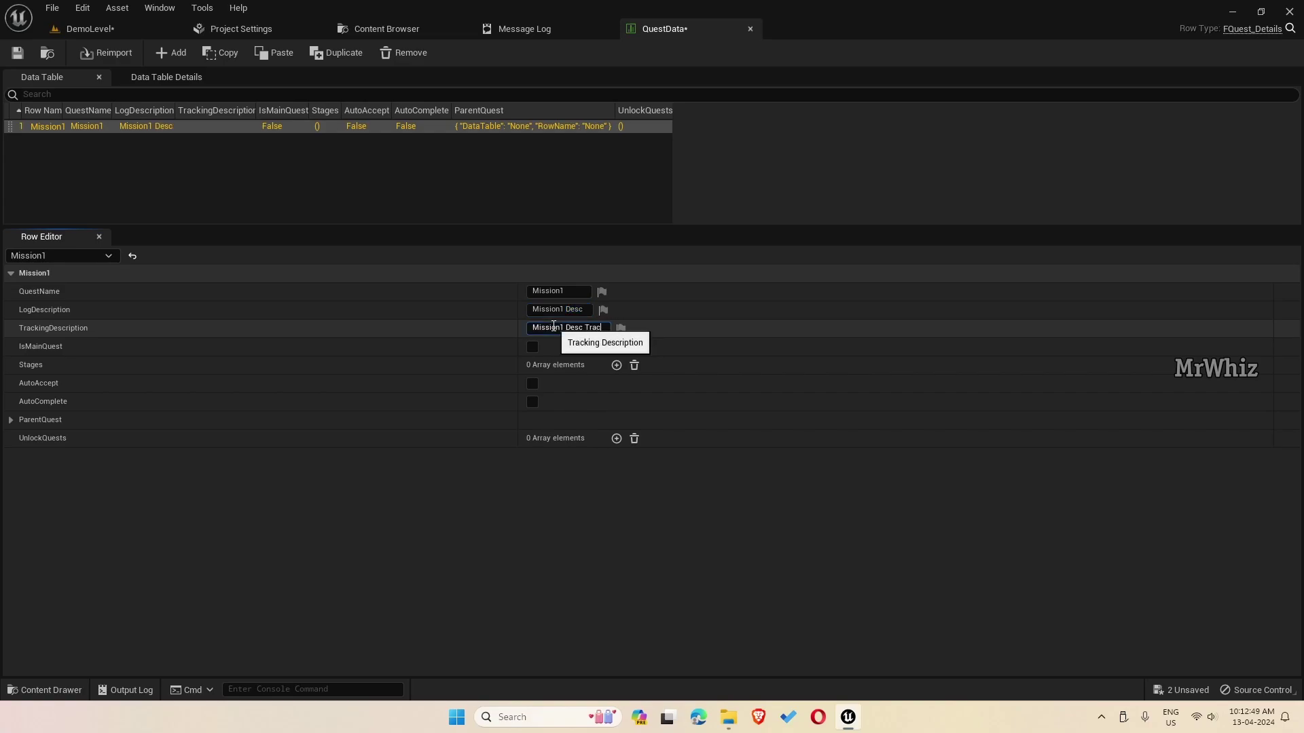
pyautogui.write('ki')
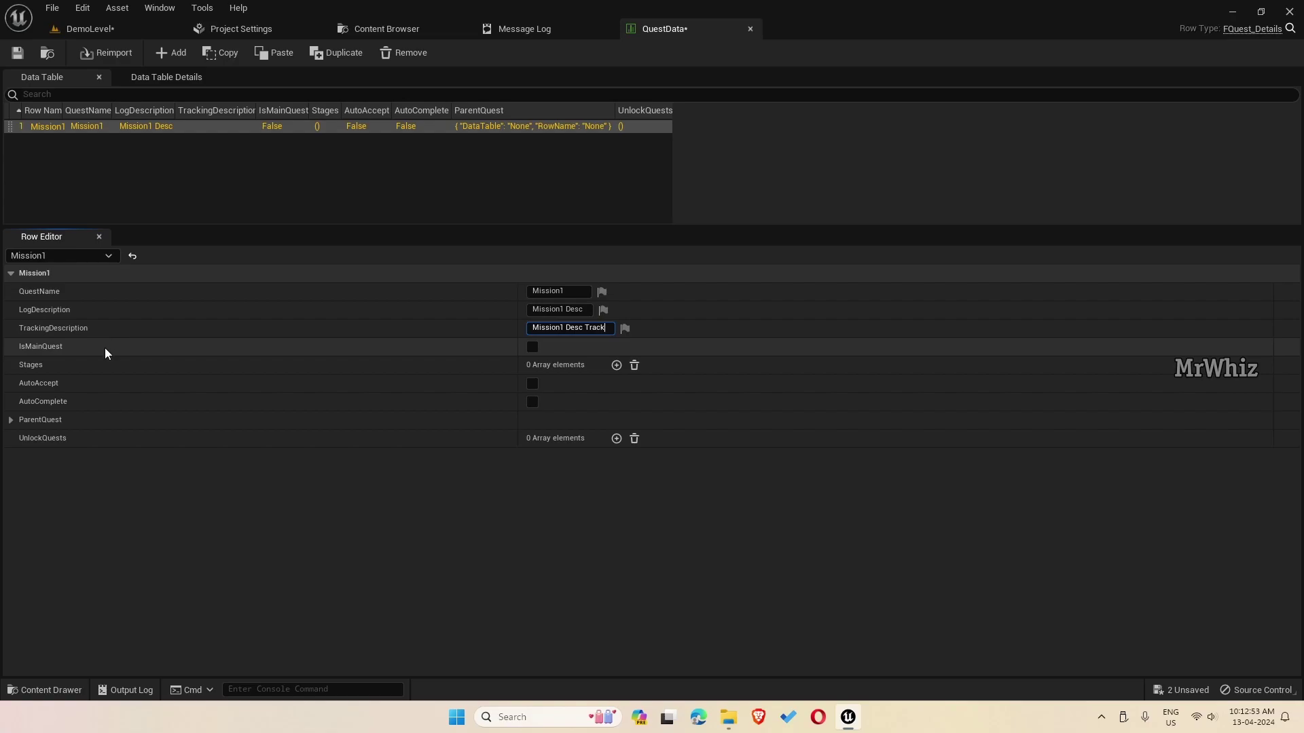
pyautogui.click(529, 349)
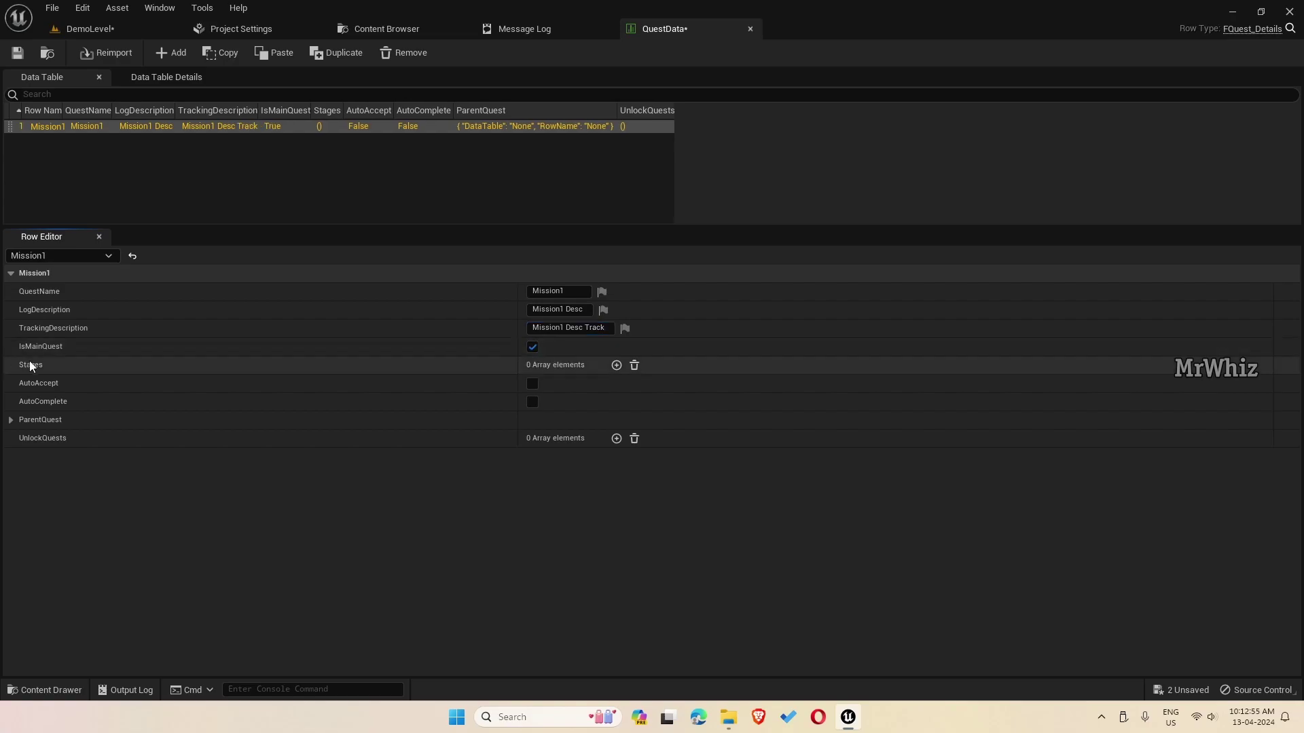
# Add a first stage to Mission1 and name it 'Mission1 Stage1'
pyautogui.click(616, 365)
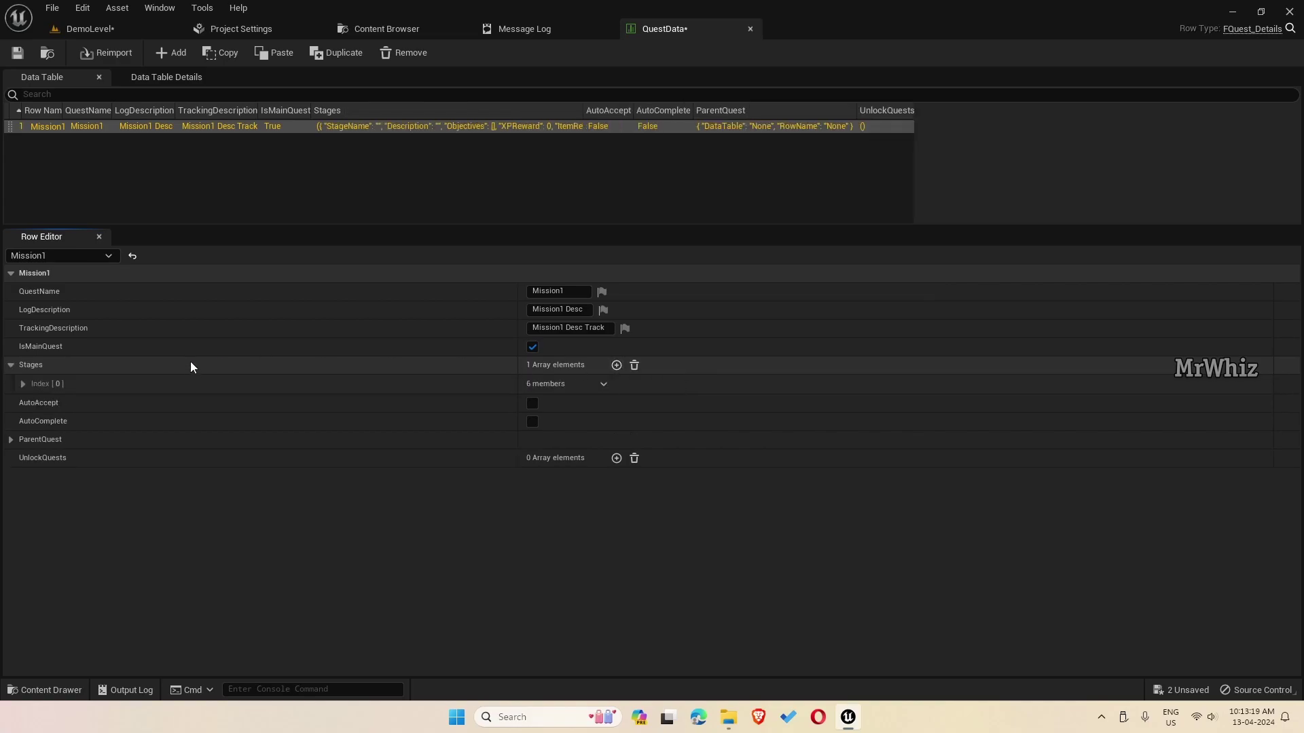
pyautogui.click(23, 387)
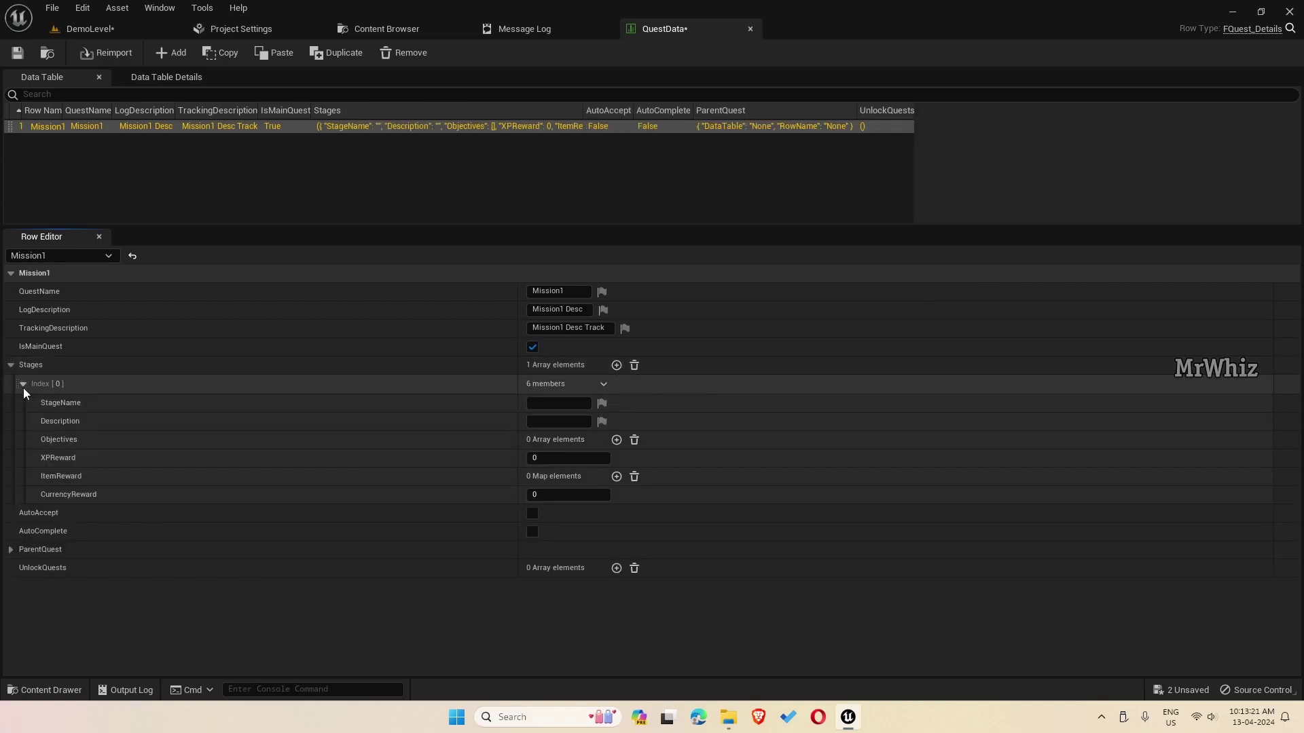
pyautogui.click(582, 403)
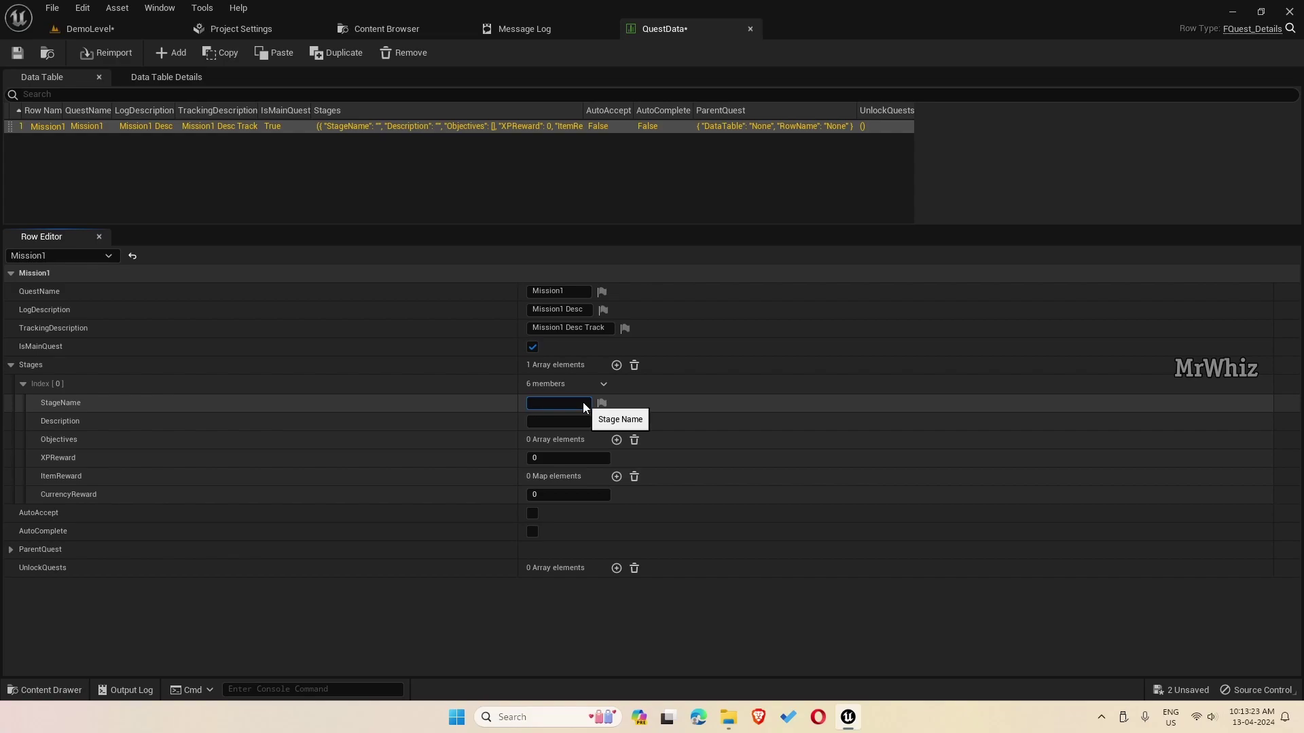
pyautogui.click(567, 291)
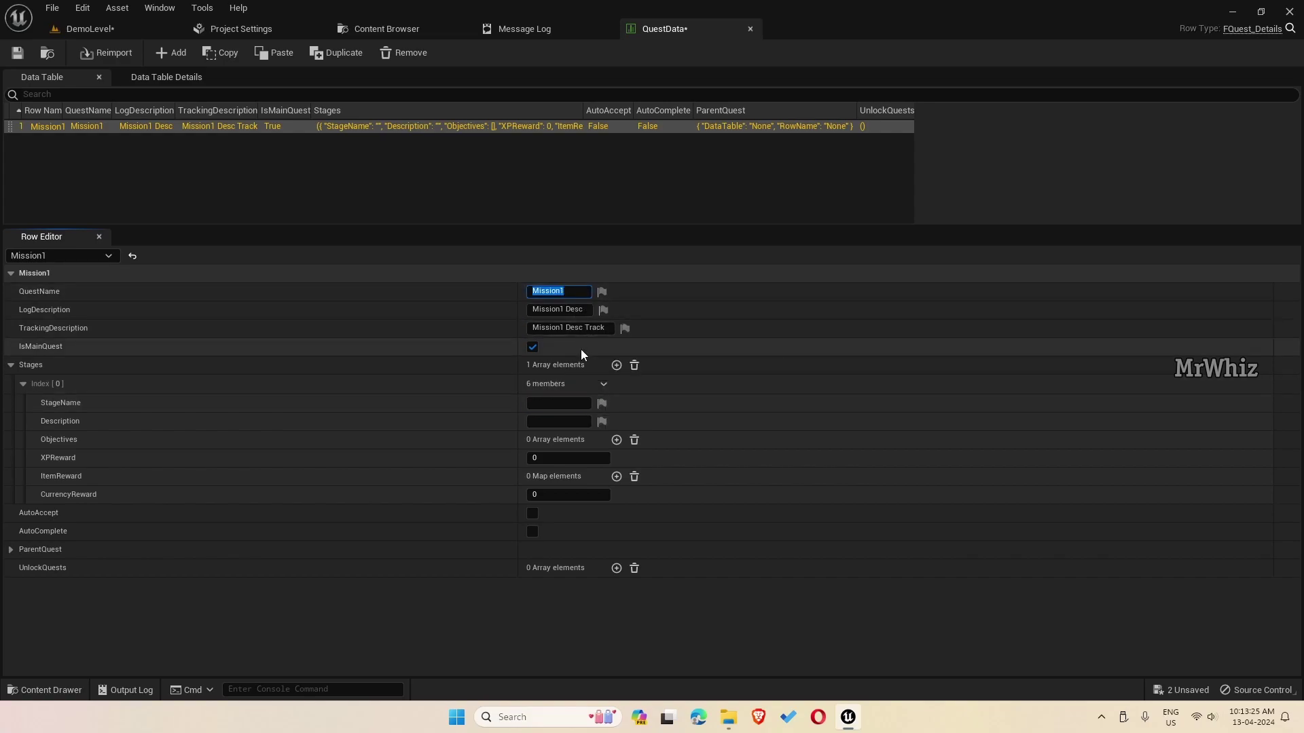
pyautogui.click(574, 404)
pyautogui.hotkey('ctrl', 'v')
pyautogui.write('S')
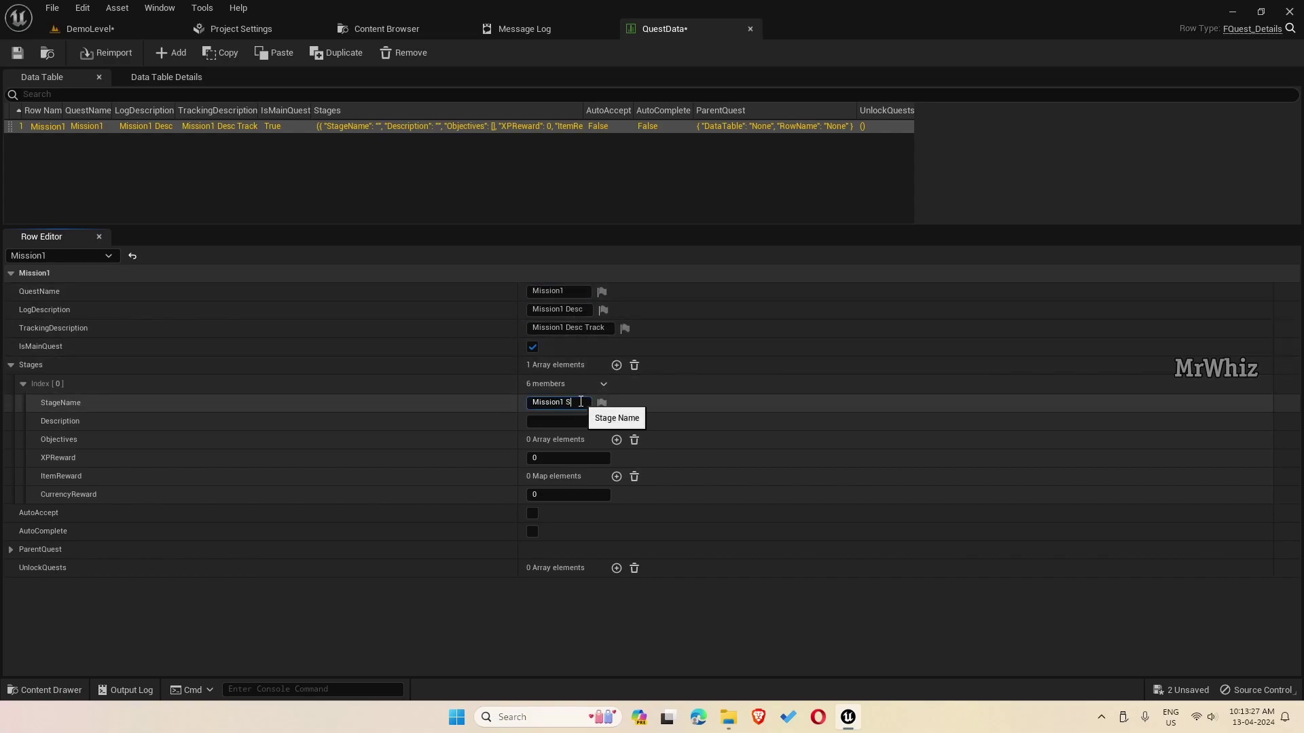
pyautogui.write('tage1')
pyautogui.hotkey('ctrl', 'a')
pyautogui.hotkey('ctrl', 'c')
# Describe the stage as 'Mission1 Stage1 Desc' and add one objective element
pyautogui.click(567, 421)
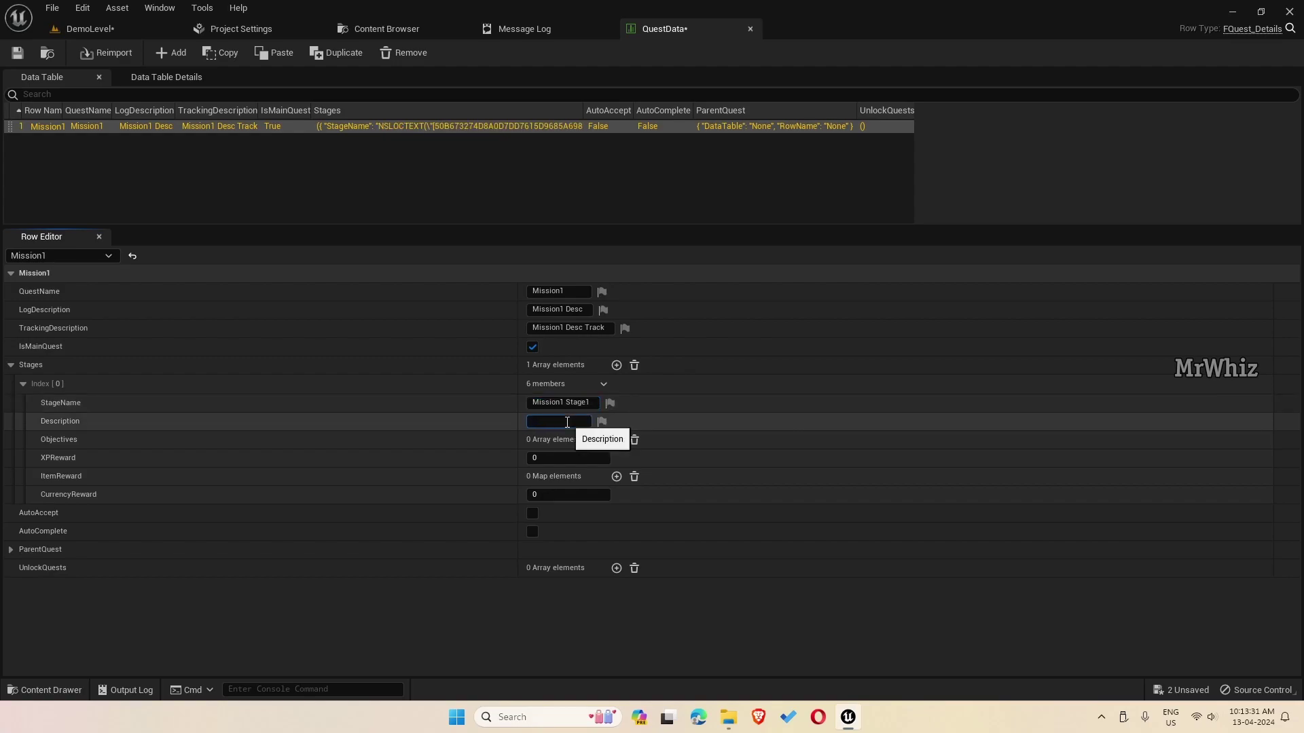
pyautogui.hotkey('ctrl', 'v')
pyautogui.write('Desc')
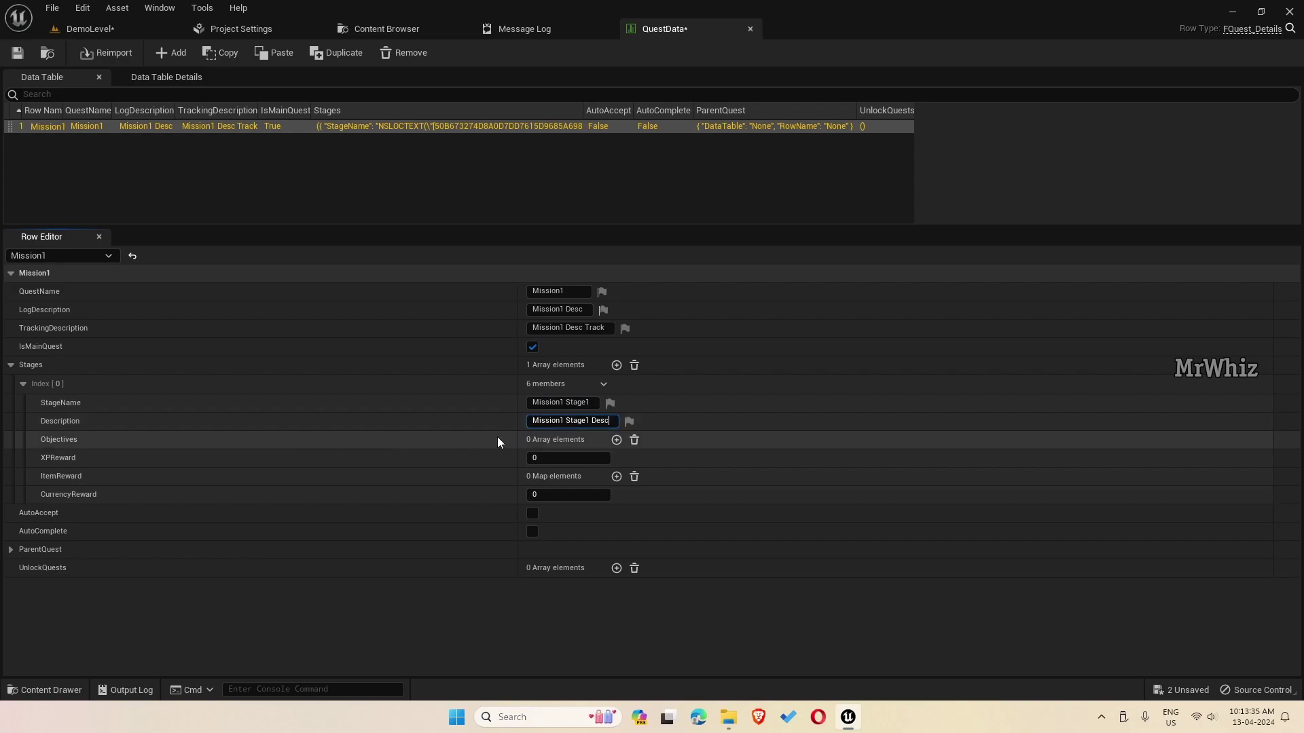
pyautogui.click(617, 440)
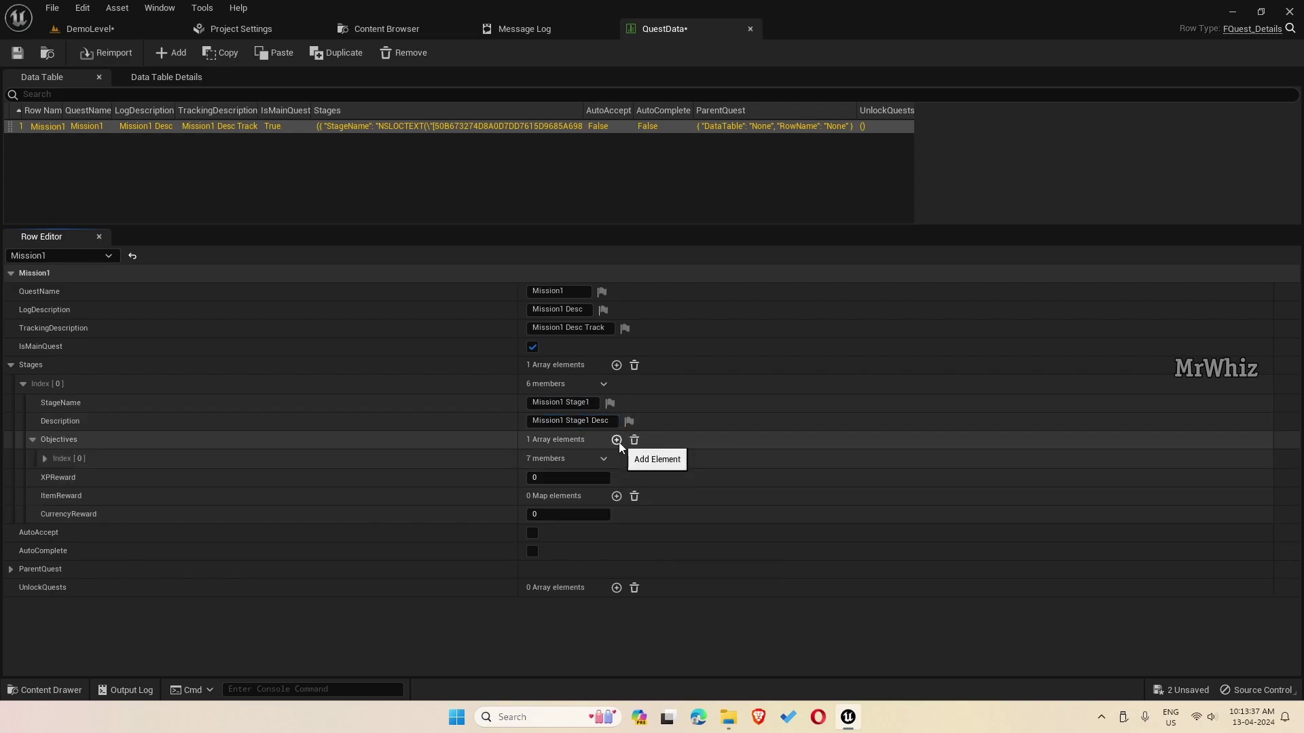
# Name the first objective 'Mission1 Stage1 Obj1' with description 'Mission1 Stage1 Obj1 Desc'
pyautogui.click(45, 459)
pyautogui.scroll(-1, 421, 448)
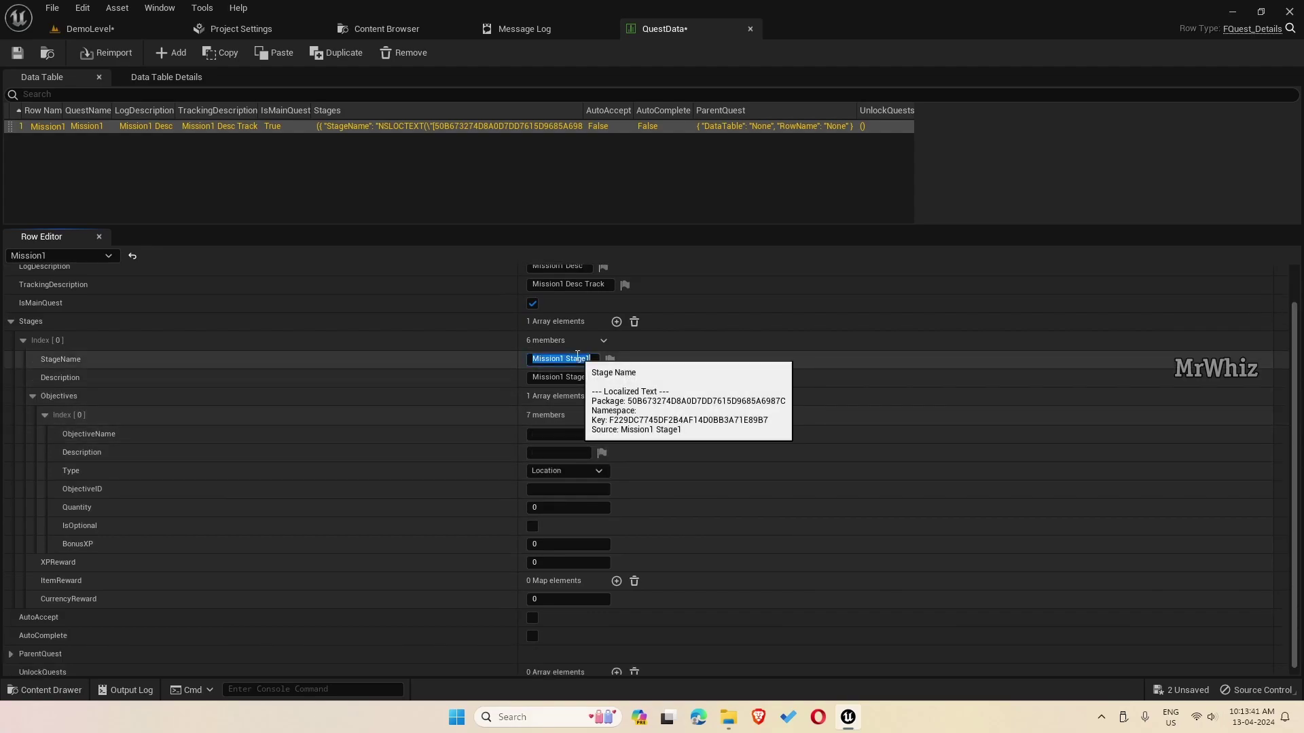
pyautogui.click(564, 434)
pyautogui.hotkey('ctrl', 'v')
pyautogui.write('Obj1')
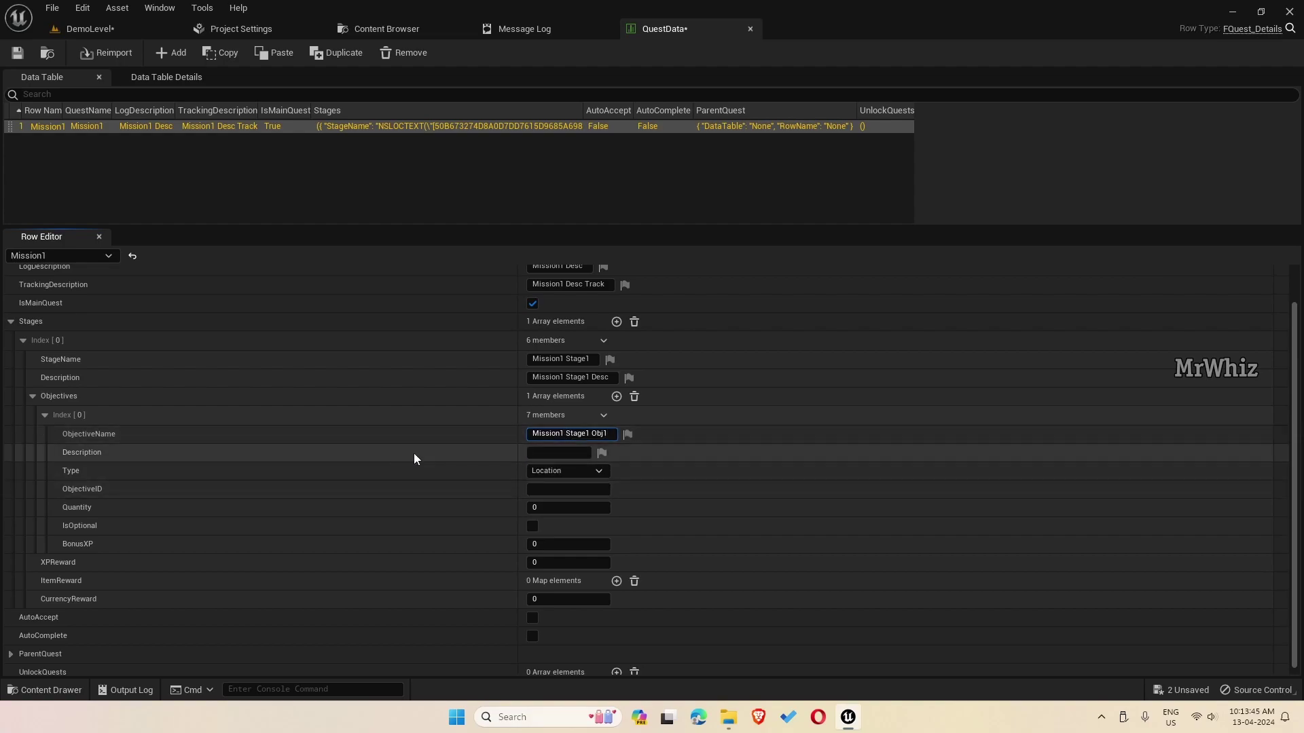
pyautogui.hotkey('ctrl', 'a')
pyautogui.hotkey('ctrl', 'c')
pyautogui.click(566, 453)
pyautogui.hotkey('ctrl', 'v')
pyautogui.write('Desc')
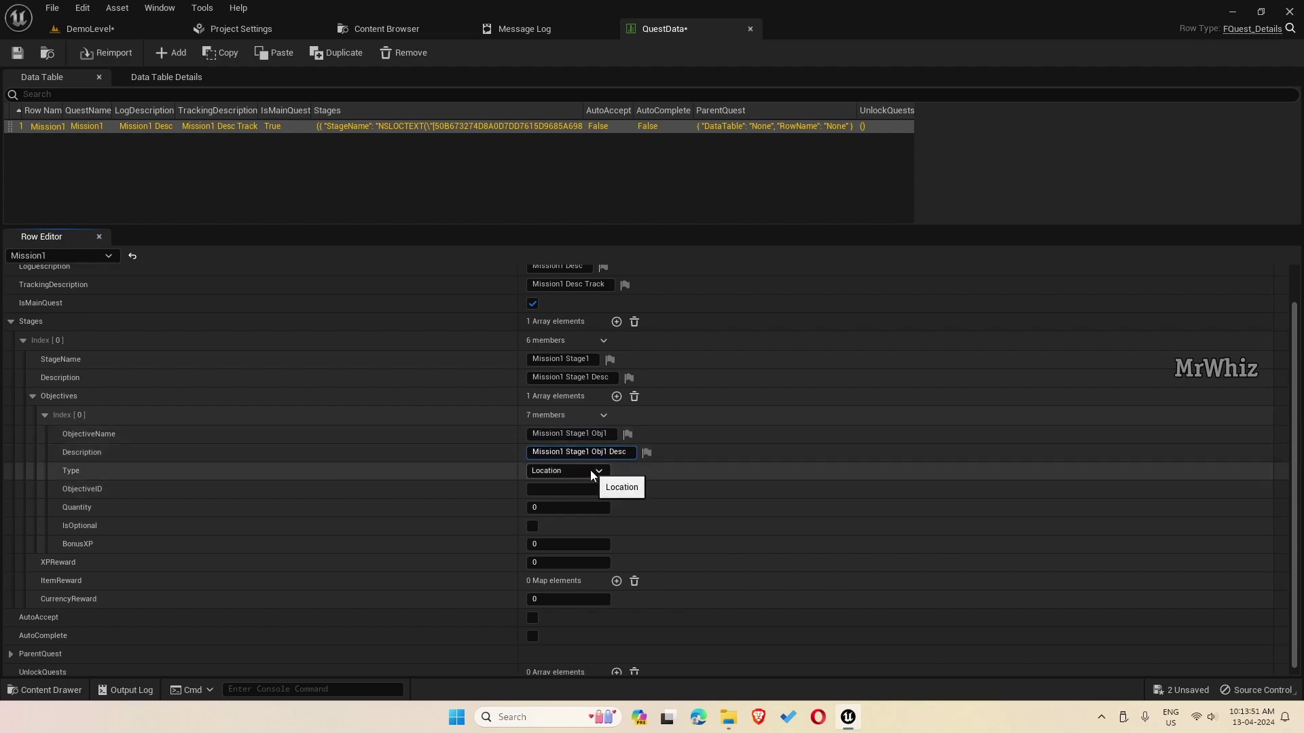
# Keep the objective type as Location, with ObjectiveID mission1location and Quantity 1
pyautogui.click(591, 473)
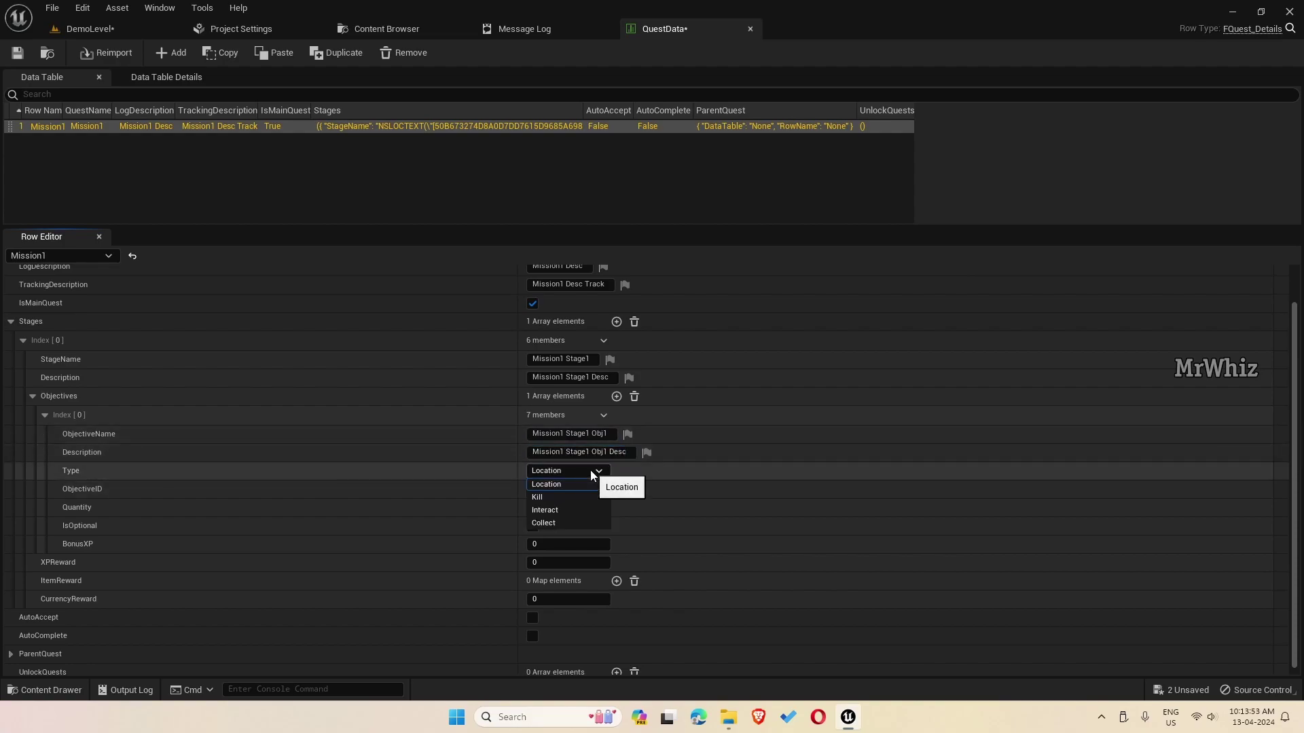
pyautogui.click(573, 487)
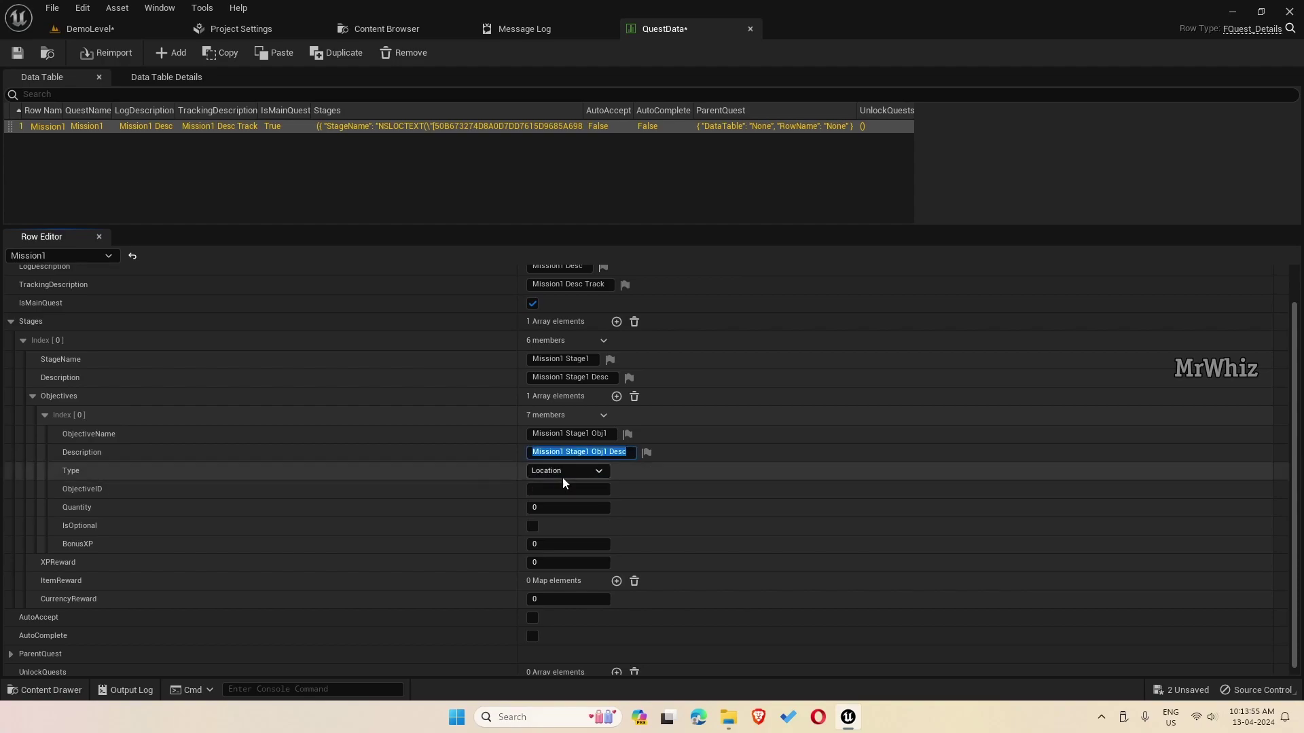
pyautogui.click(550, 490)
pyautogui.click(599, 471)
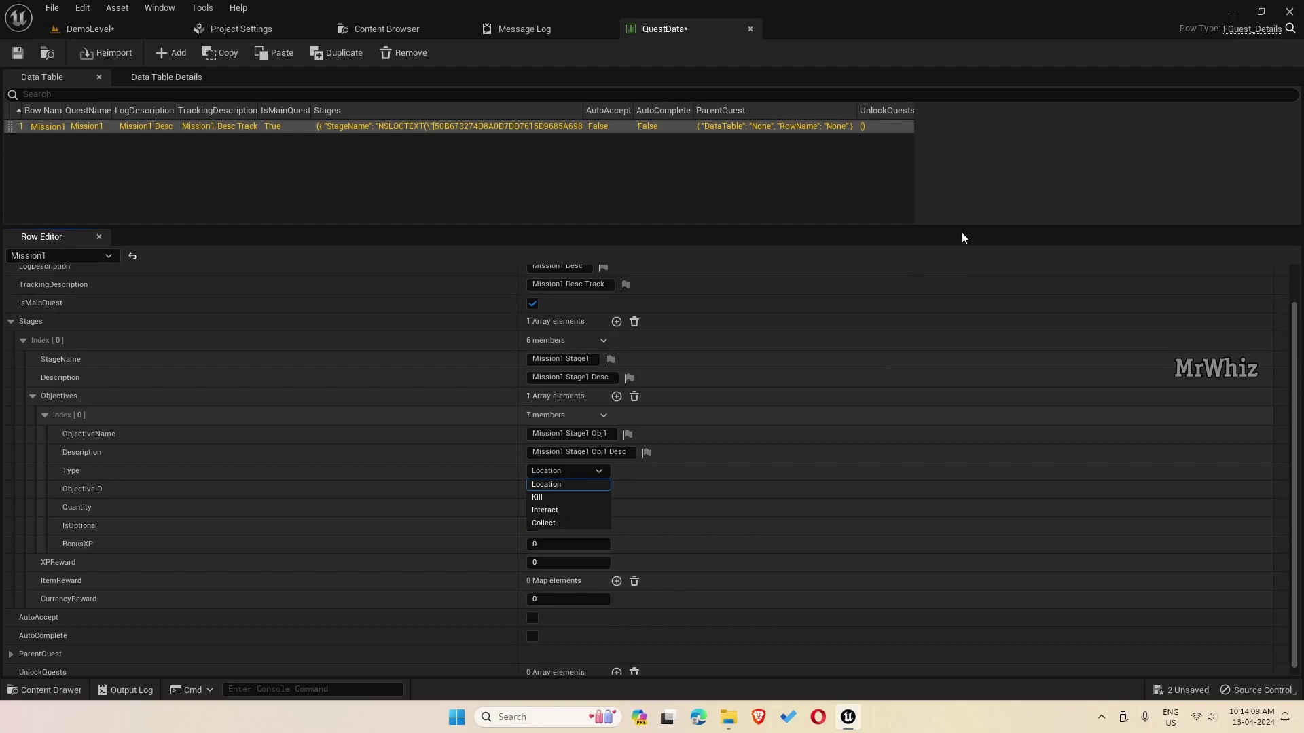
pyautogui.click(1002, 207)
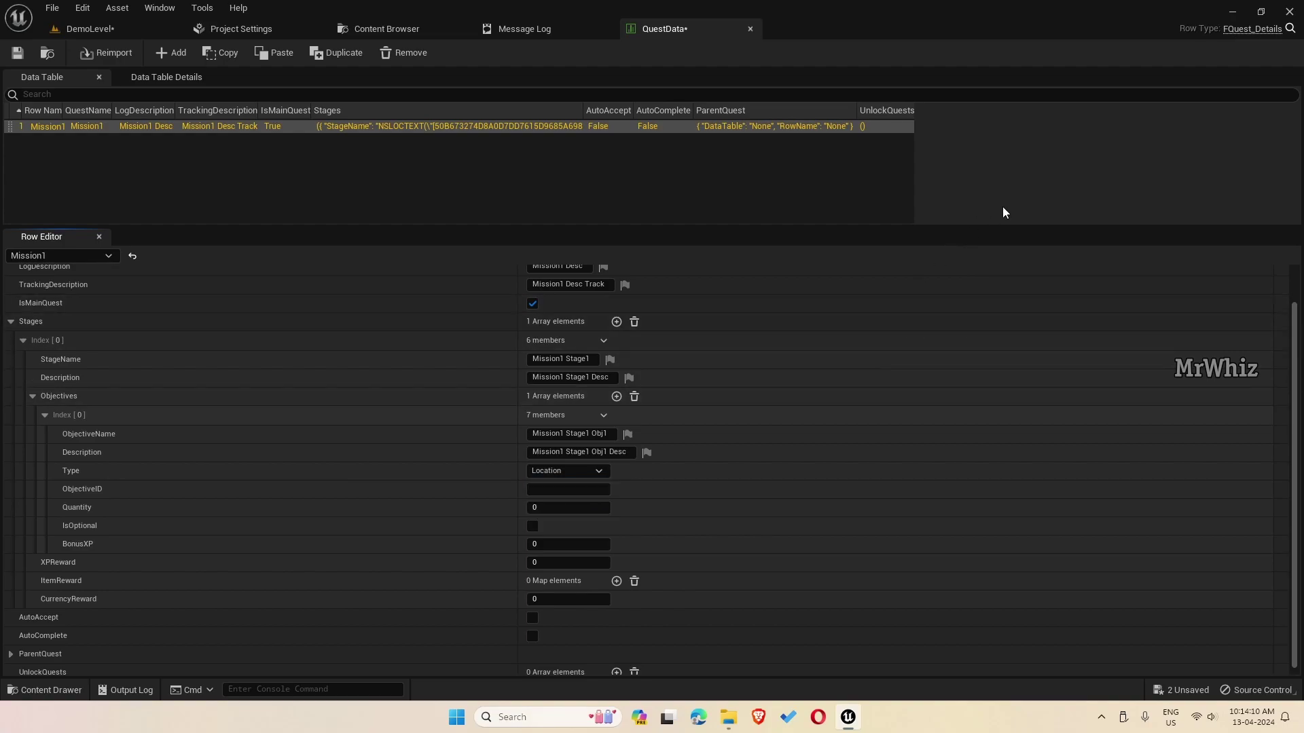
pyautogui.click(566, 491)
pyautogui.write('mission1')
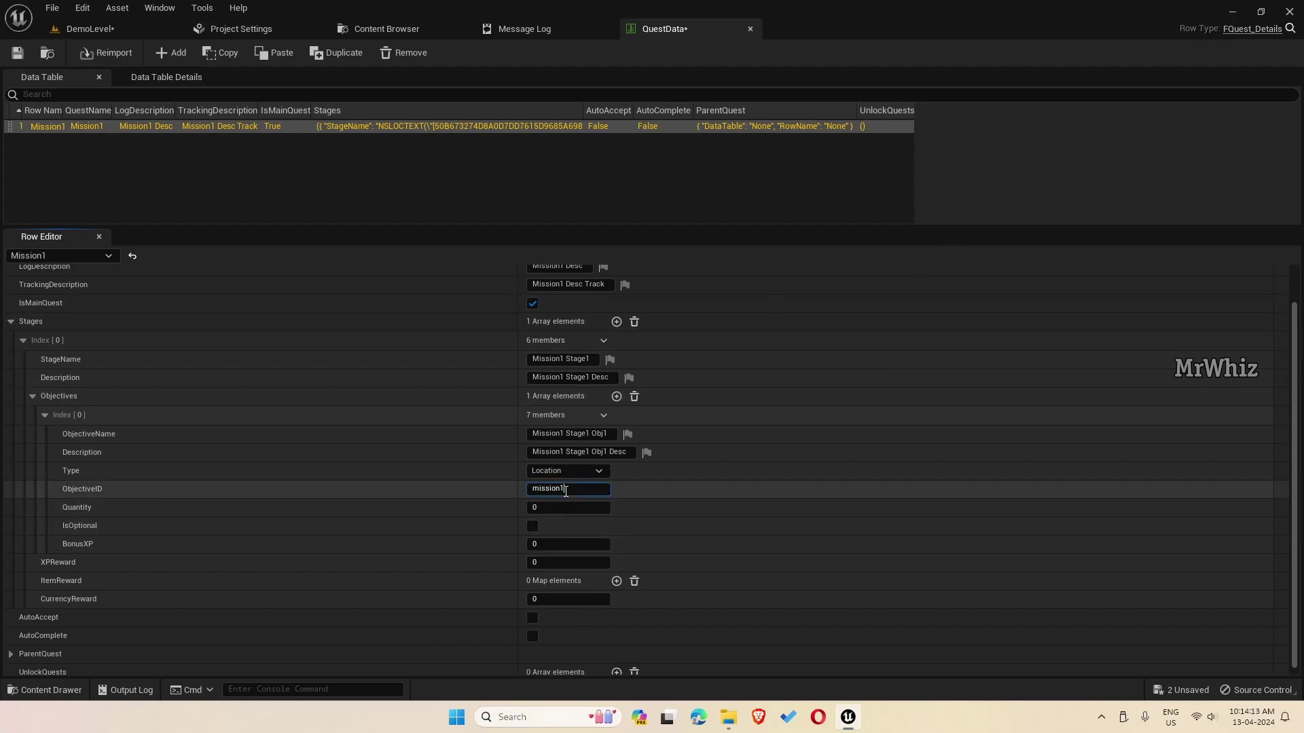
pyautogui.write('location')
pyautogui.press('Return')
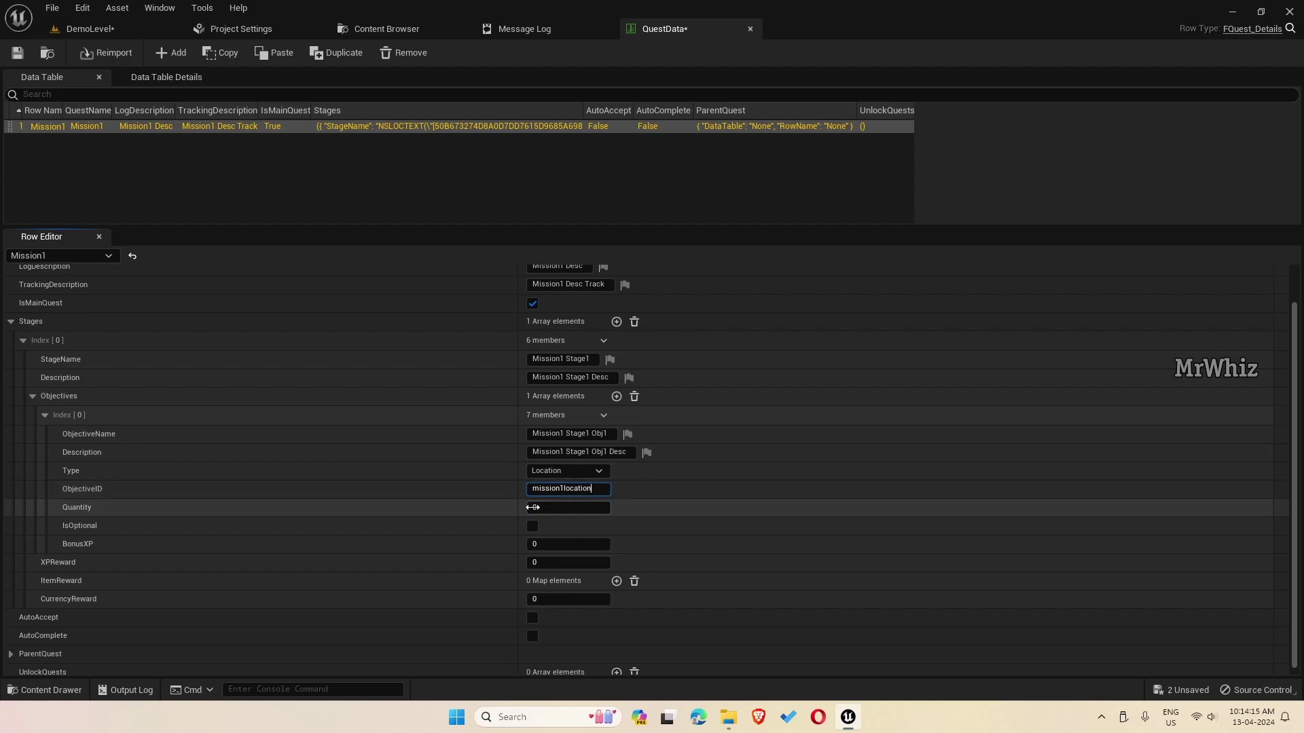
pyautogui.click(554, 503)
pyautogui.write('1')
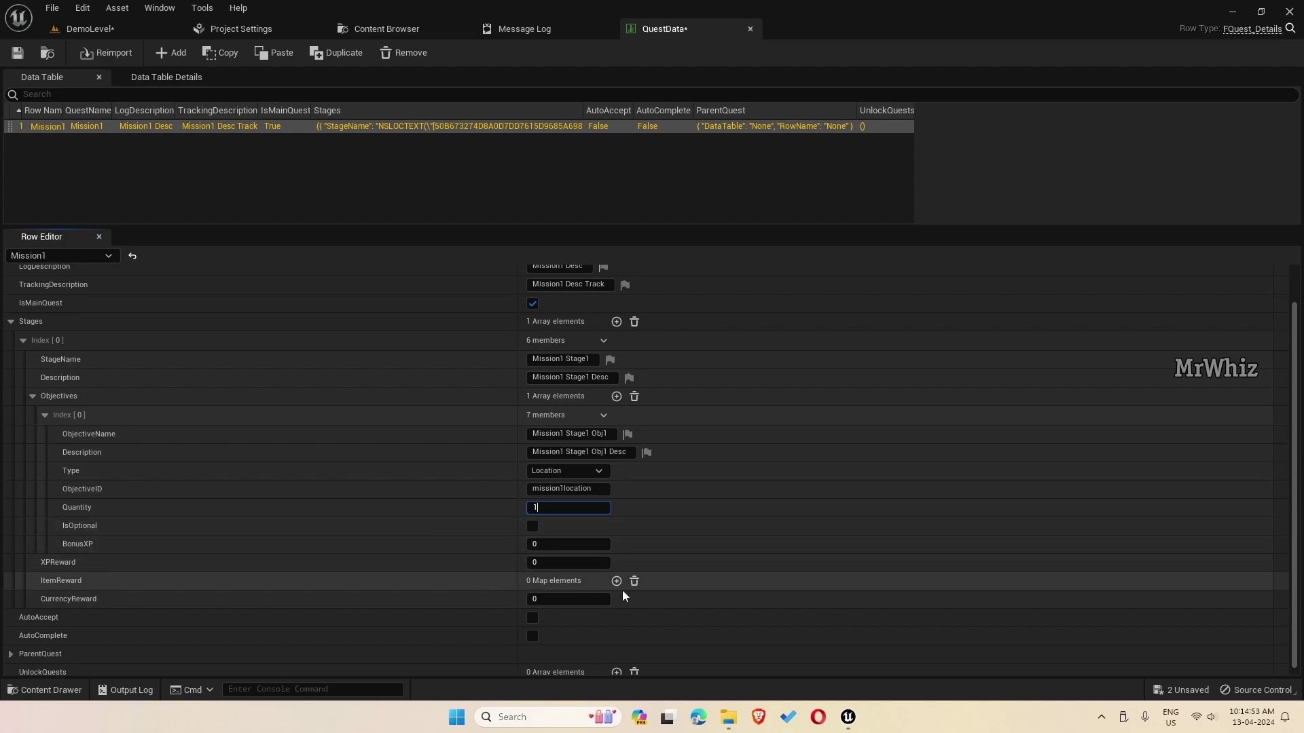
# Add a second row, NewRow, beneath Mission1 in the QuestData table
pyautogui.scroll(-1, 706, 552)
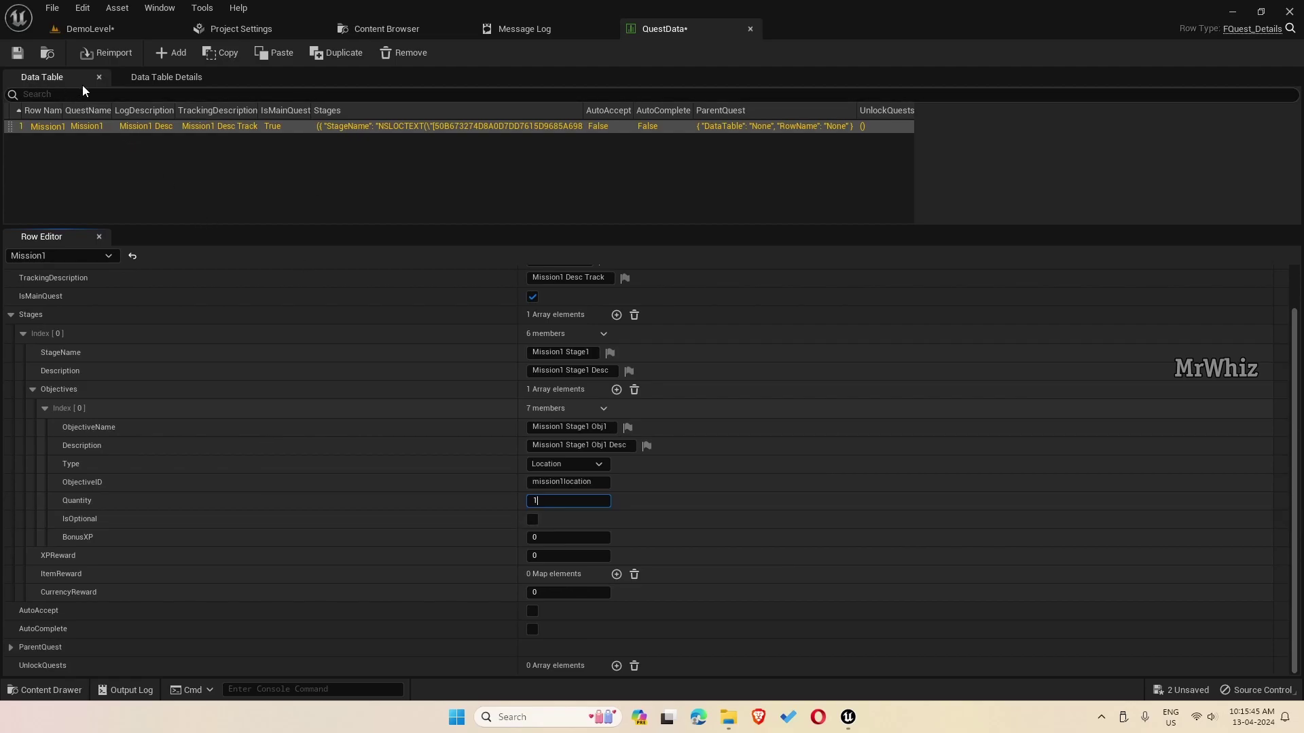
pyautogui.click(177, 54)
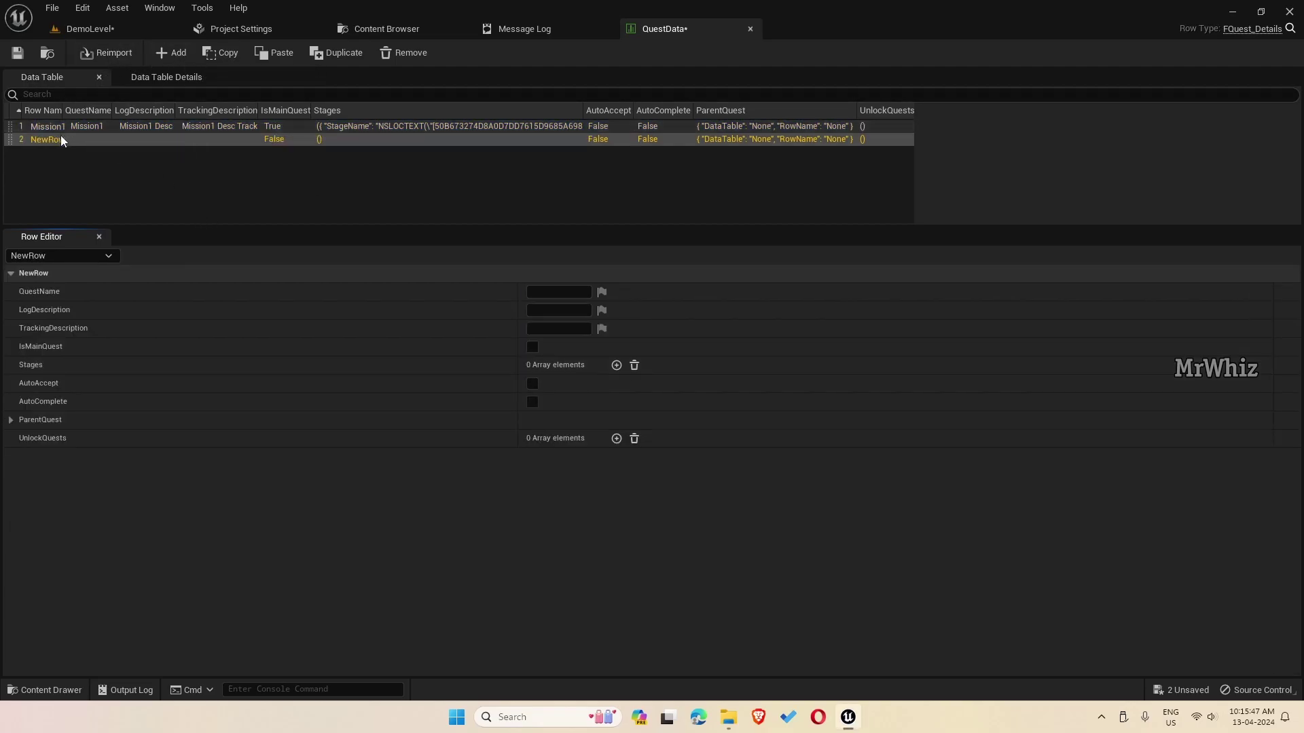
# Rename the new row to Mission2 and set its QuestName to 'Mission2'
pyautogui.doubleClick(60, 139)
pyautogui.write('Mission2')
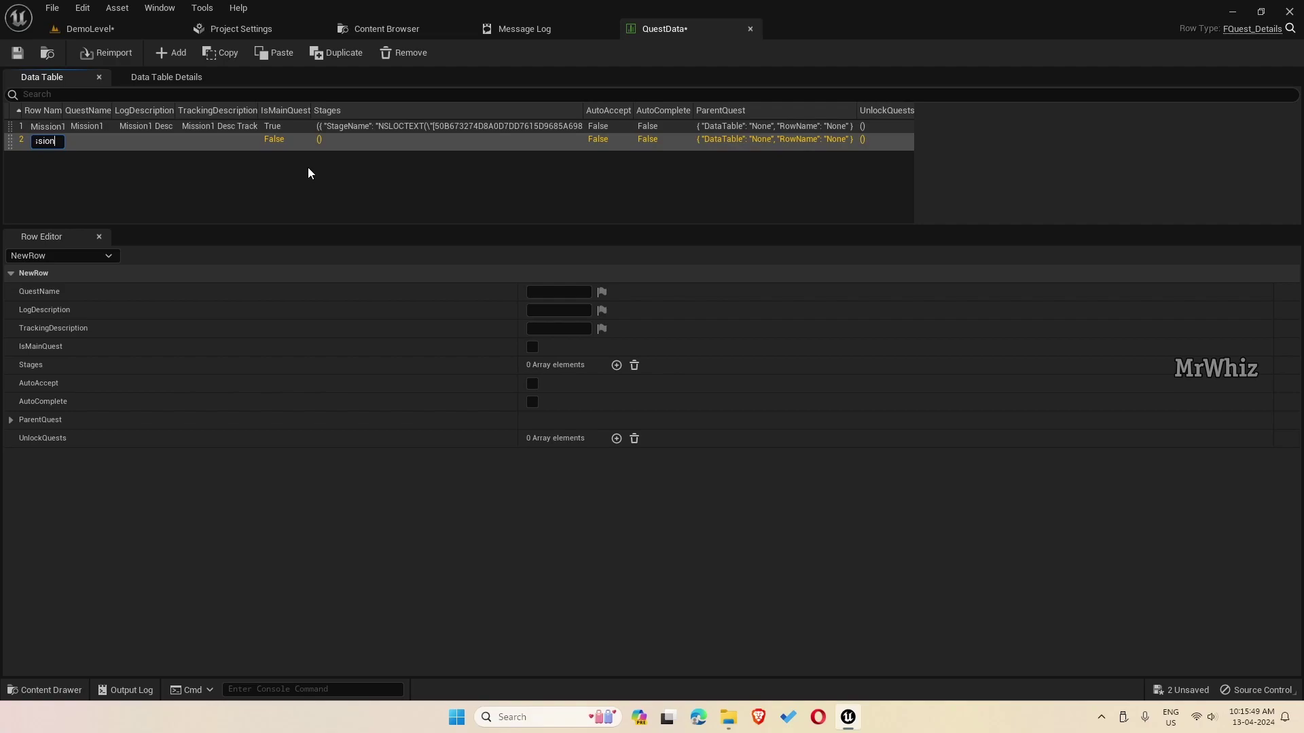
pyautogui.press('Return')
pyautogui.hotkey('ctrl', 'v')
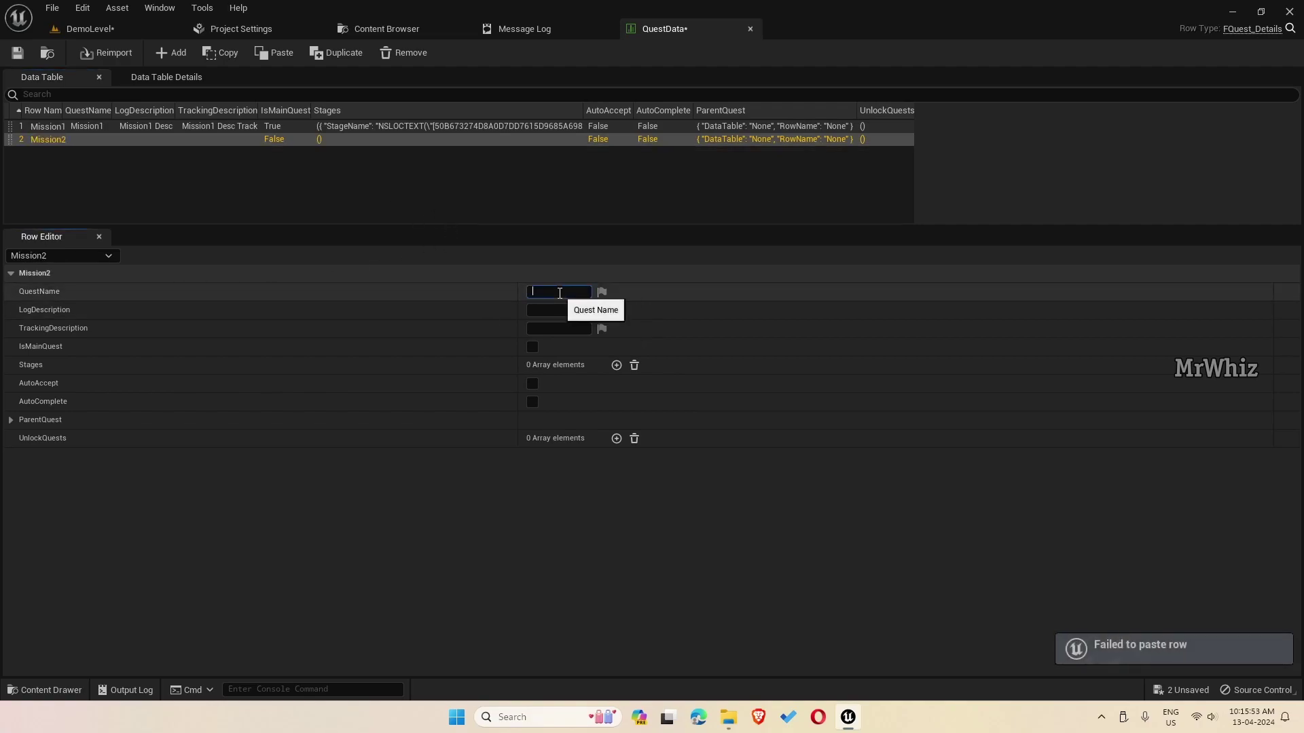
pyautogui.click(554, 293)
pyautogui.hotkey('ctrl', 'v')
# Set descriptions 'Mission2 Desc' and 'Mission2 Desc Track', mark it main quest, add a stage
pyautogui.click(566, 309)
pyautogui.hotkey('ctrl', 'v')
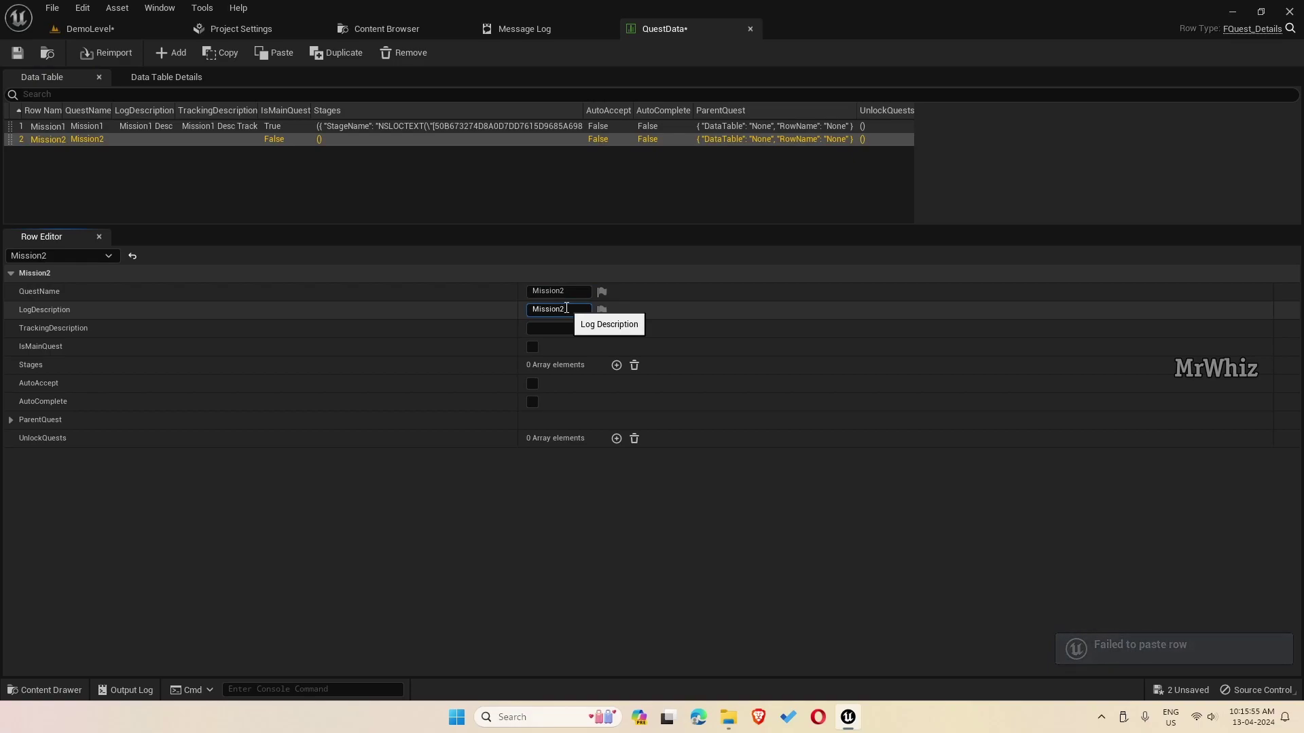
pyautogui.write('Desc')
pyautogui.click(569, 328)
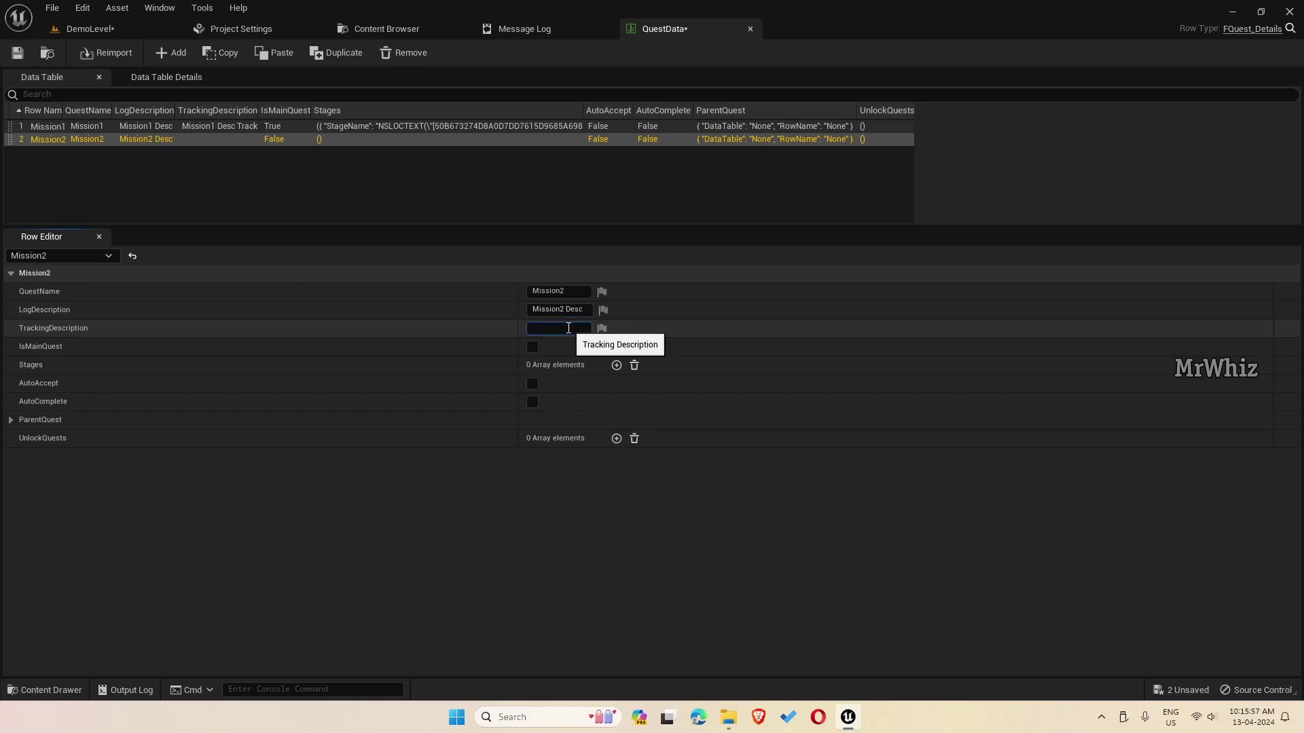
pyautogui.write('Mission2')
pyautogui.write('Desc Track')
pyautogui.click(533, 347)
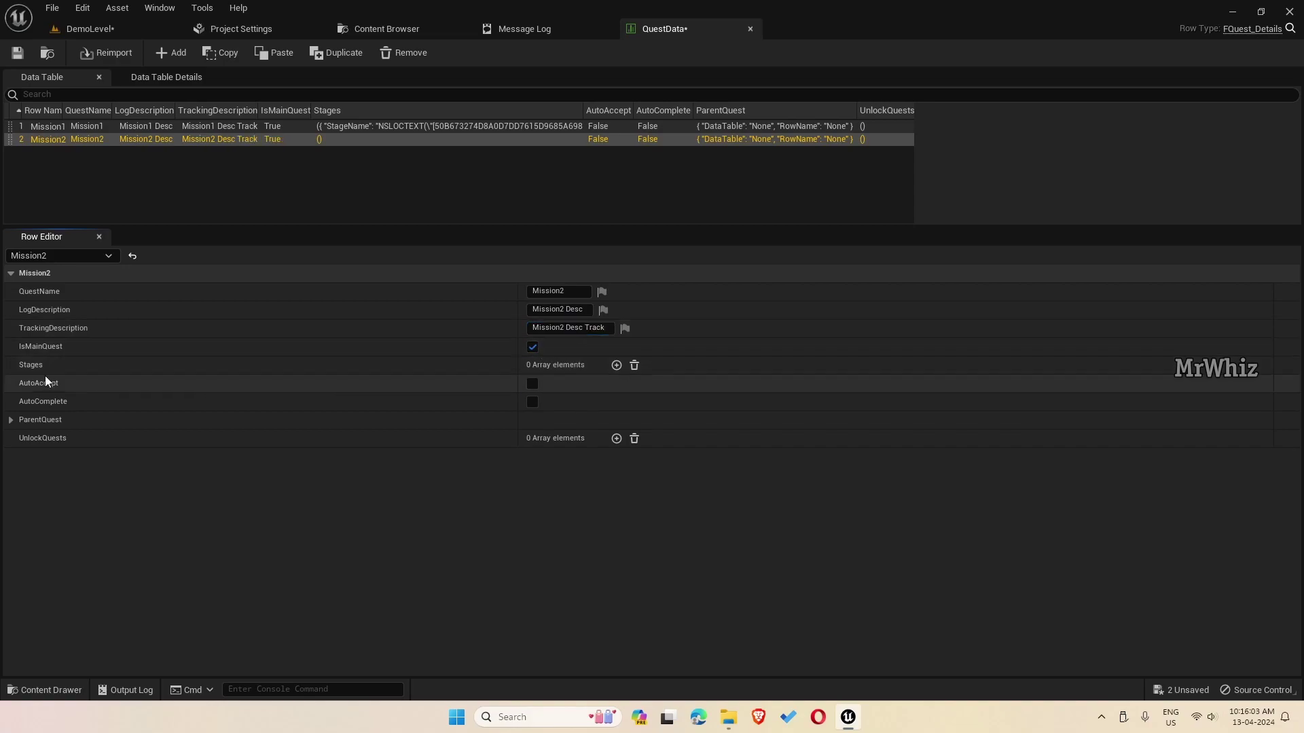
pyautogui.click(617, 365)
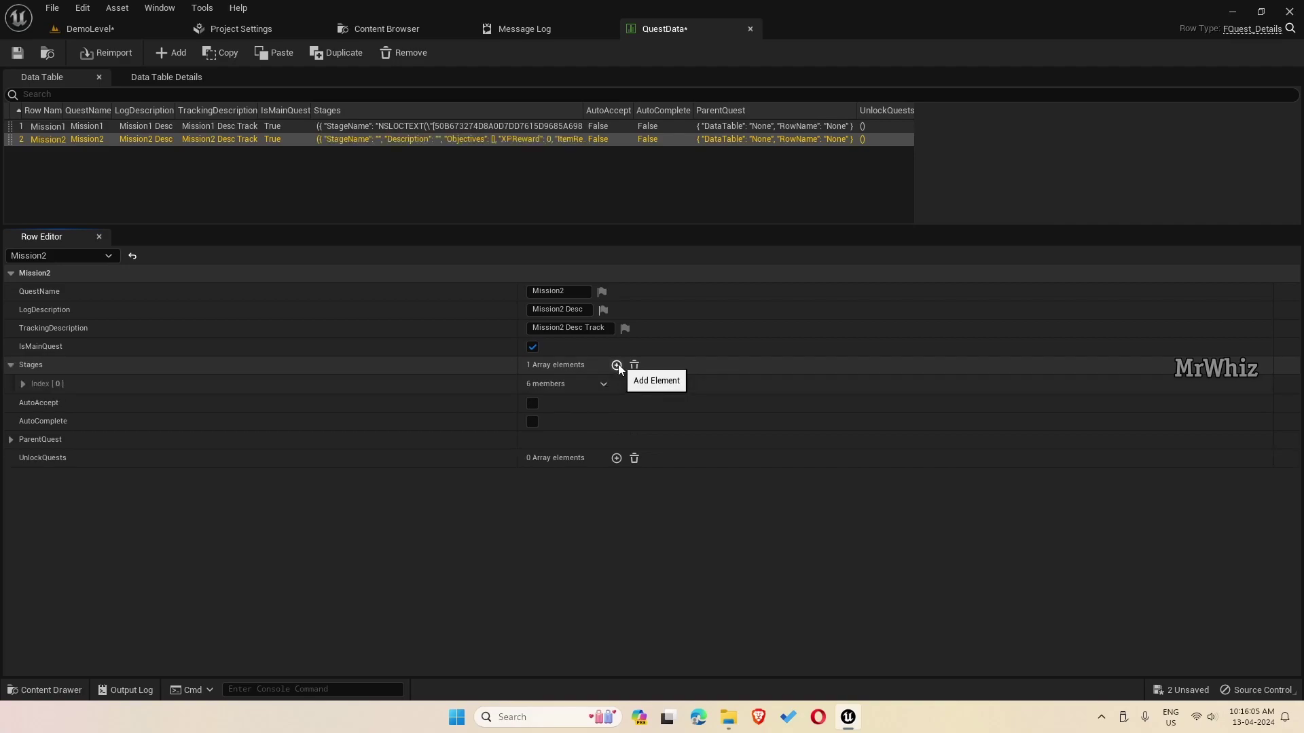
# Name Mission2's first stage 'Mission2 Stage1' with description 'Mission2 Stage1 Desc'
pyautogui.click(23, 384)
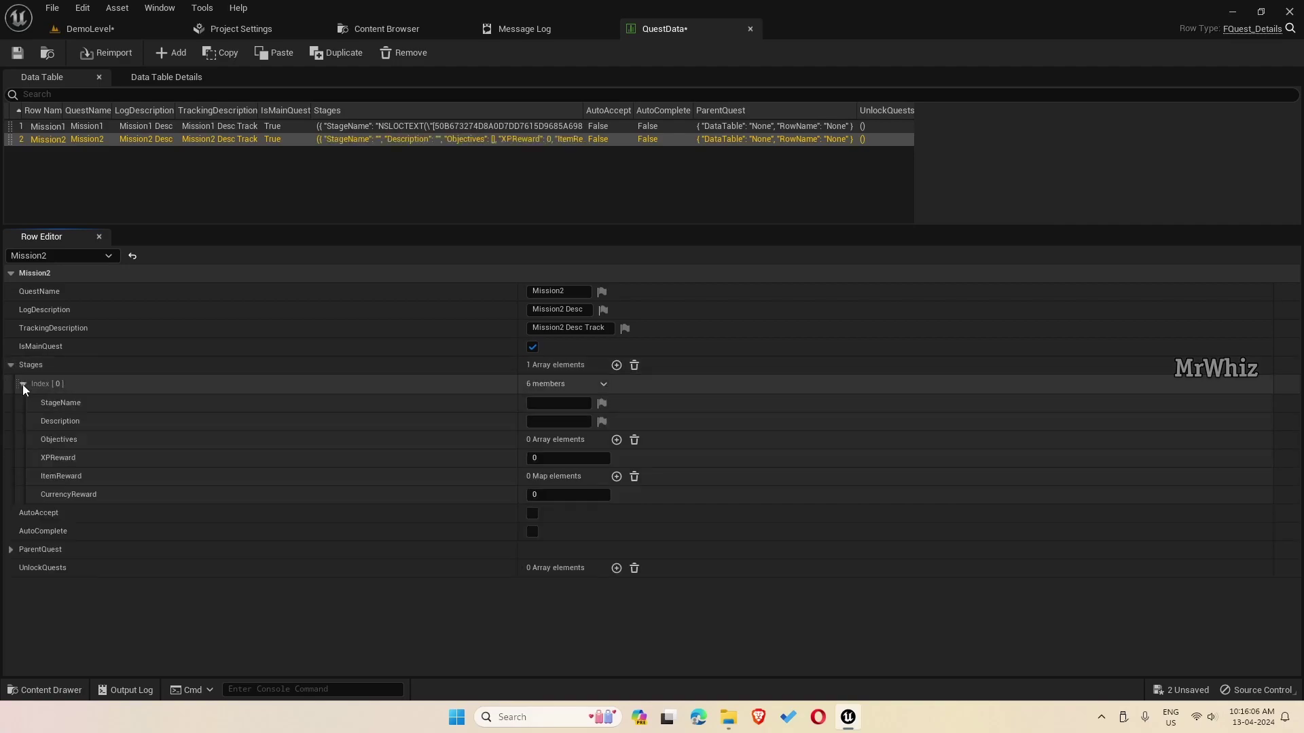
pyautogui.click(576, 294)
pyautogui.hotkey('ctrl', 'c')
pyautogui.click(559, 404)
pyautogui.hotkey('ctrl', 'v')
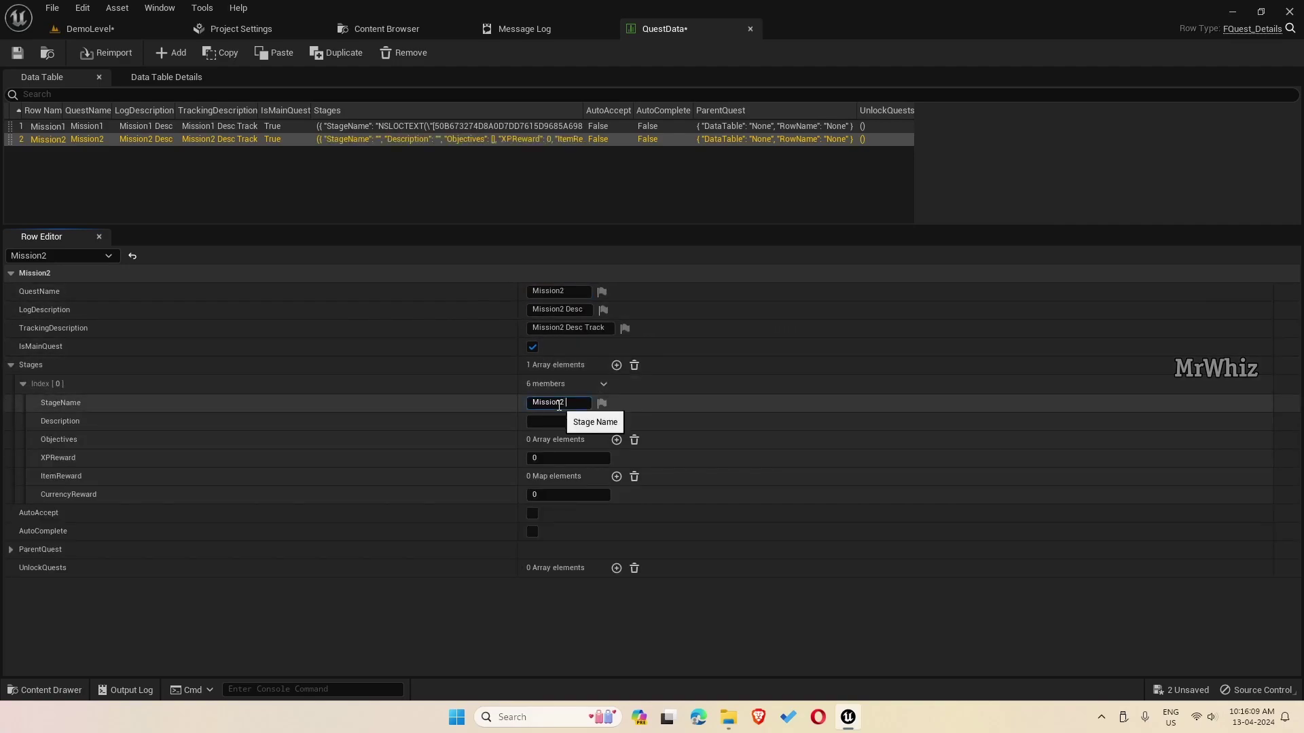
pyautogui.write('Stage 1')
pyautogui.press('BackSpace')
pyautogui.write('1')
pyautogui.hotkey('ctrl', 'a')
pyautogui.hotkey('ctrl', 'c')
pyautogui.click(550, 422)
pyautogui.hotkey('ctrl', 'v')
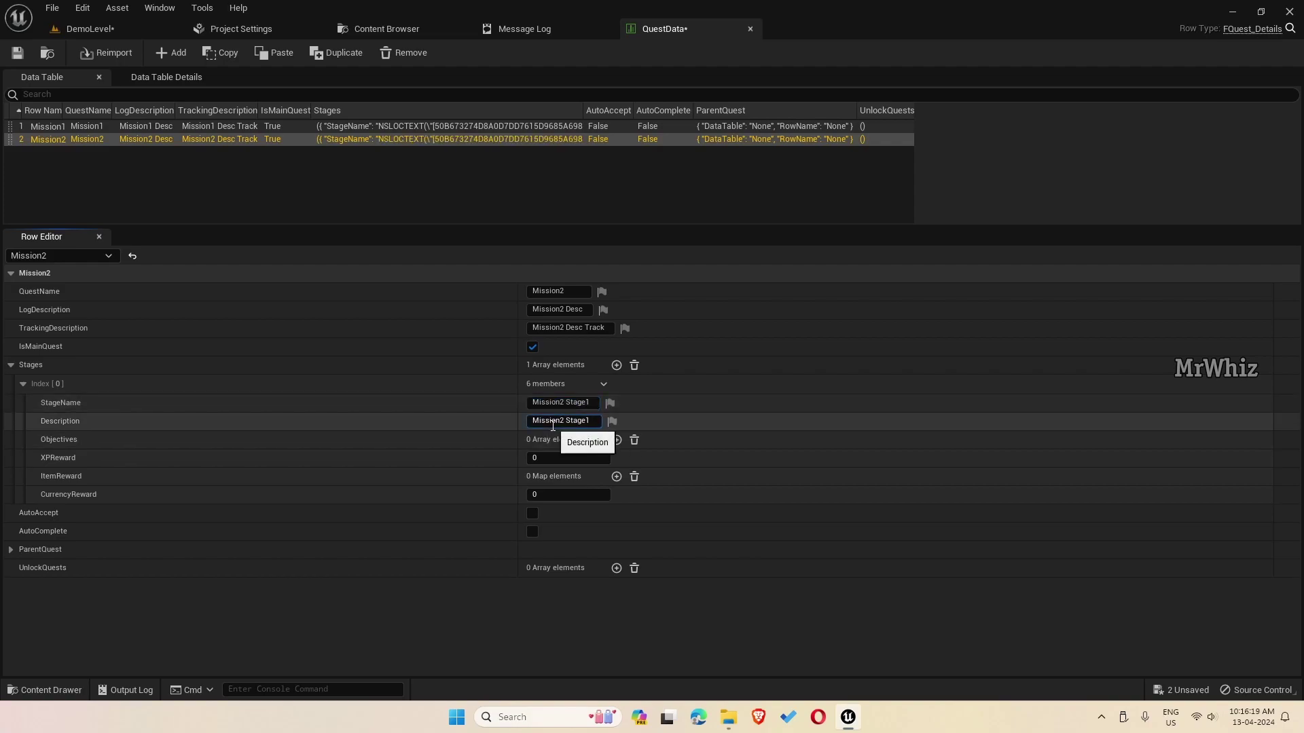
pyautogui.write('Desc')
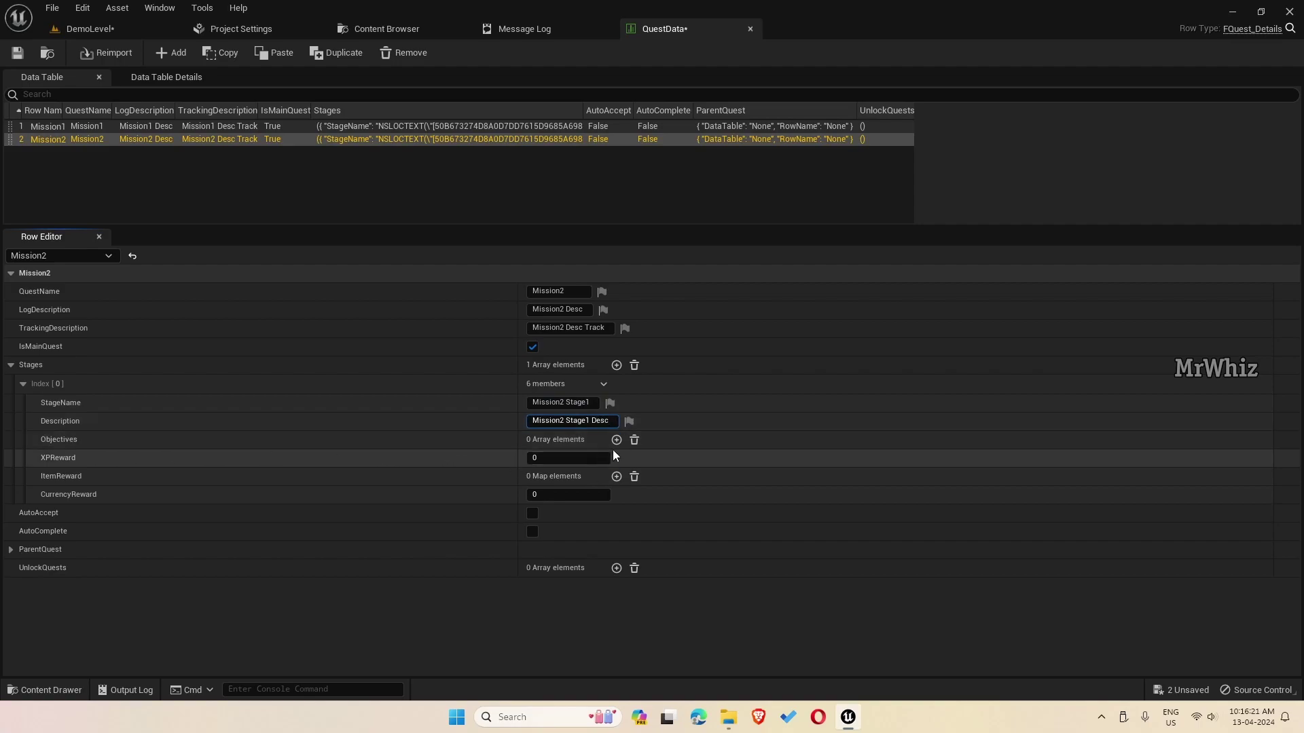
# Add an objective named 'Mission2 Stage1 Obj1' with description 'Mission2 Stage1 Obj1 Desc'
pyautogui.click(616, 439)
pyautogui.click(46, 460)
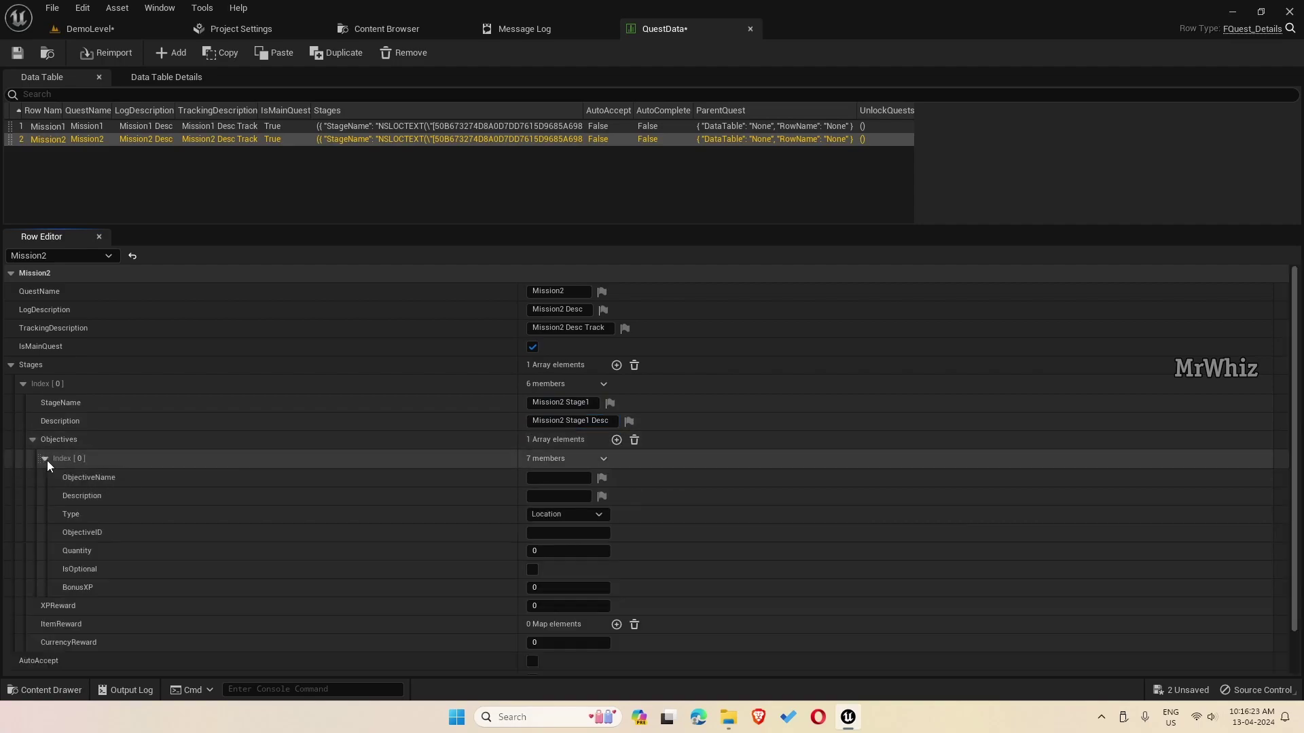
pyautogui.click(586, 478)
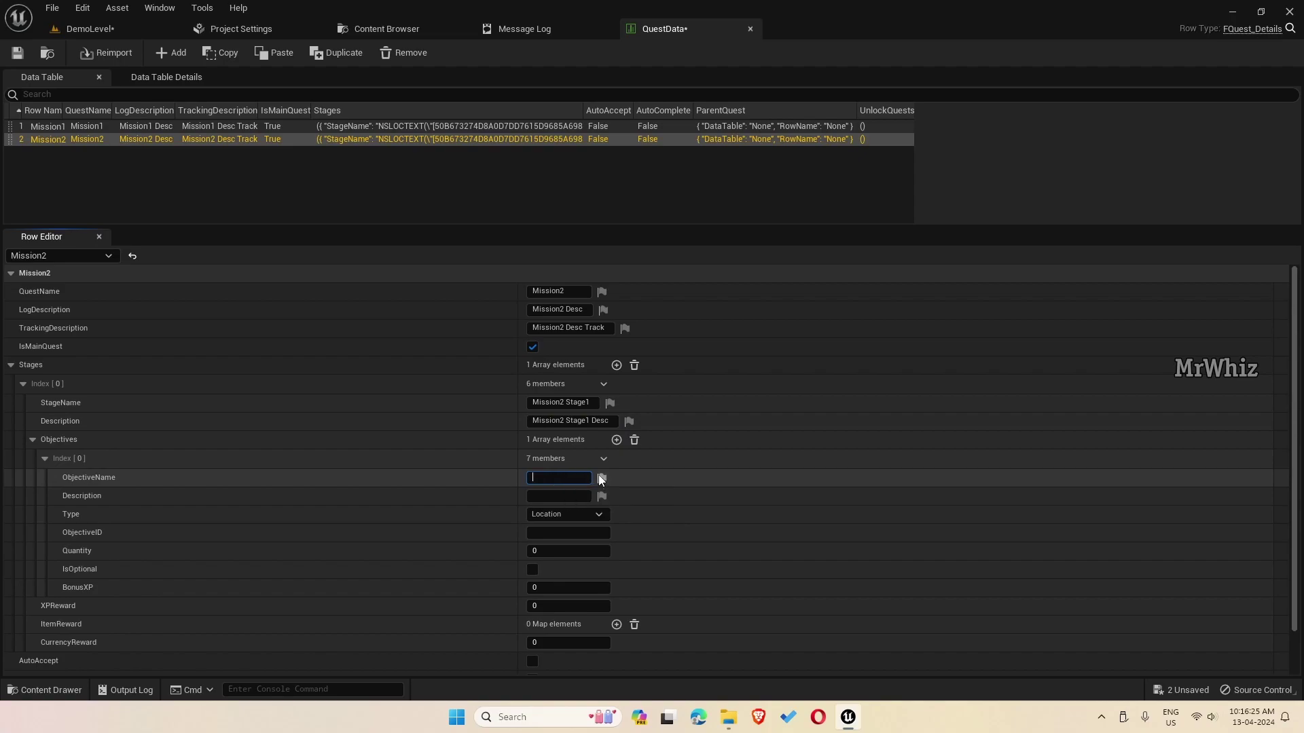
pyautogui.hotkey('ctrl', 'v')
pyautogui.write('Obj1')
pyautogui.scroll(-2, 618, 481)
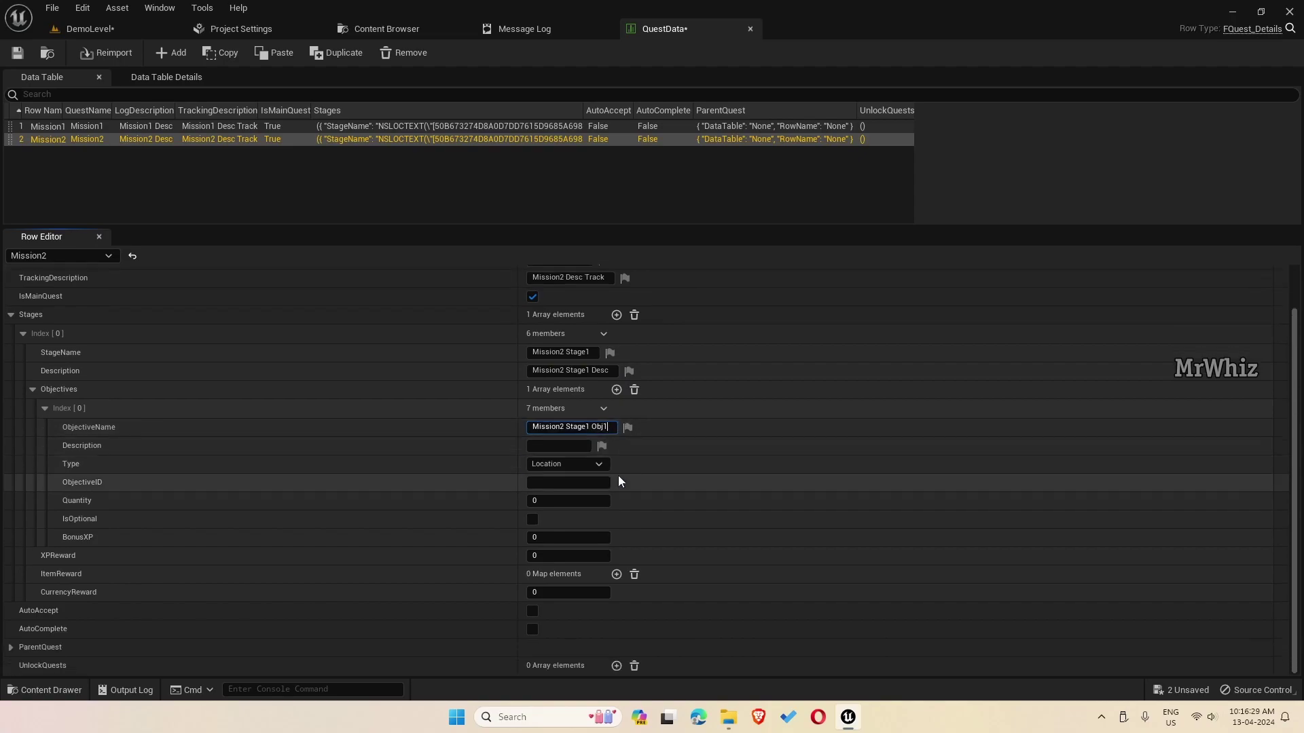
pyautogui.hotkey('ctrl', 'a')
pyautogui.hotkey('ctrl', 'c')
pyautogui.click(577, 446)
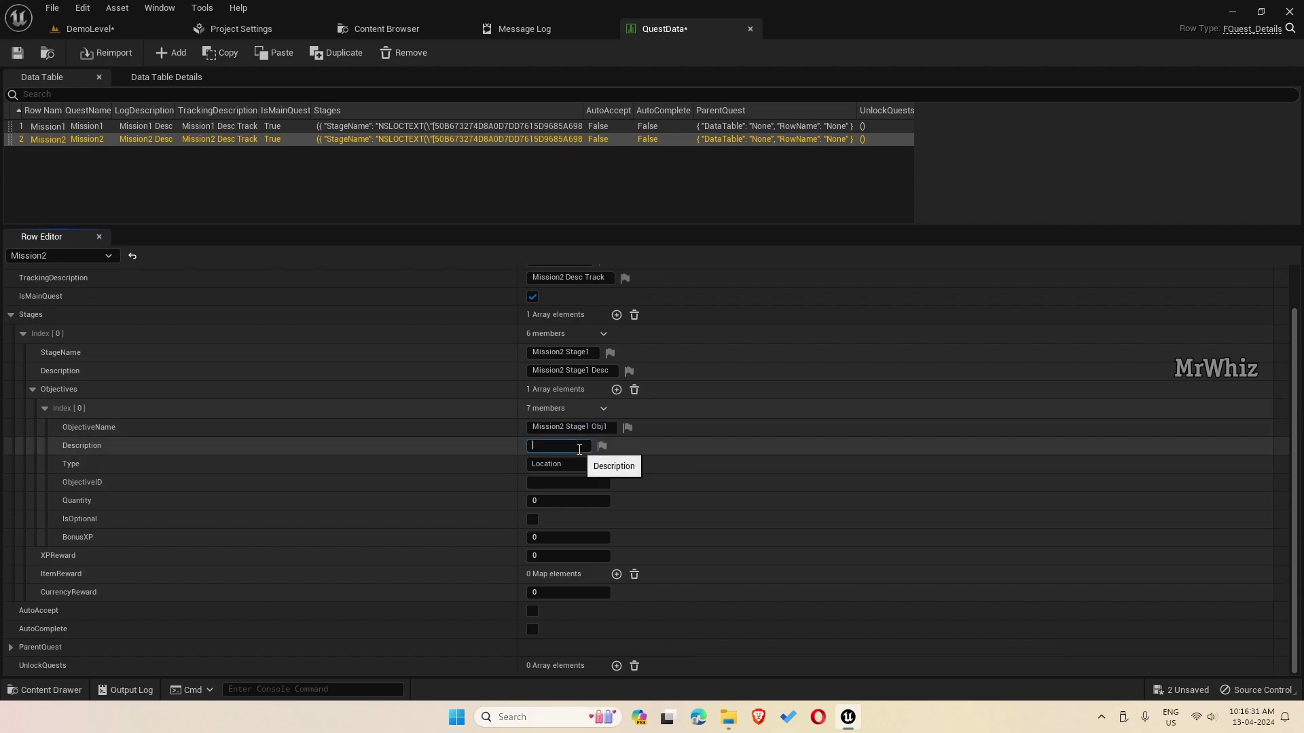
pyautogui.hotkey('ctrl', 'v')
pyautogui.write('Desc')
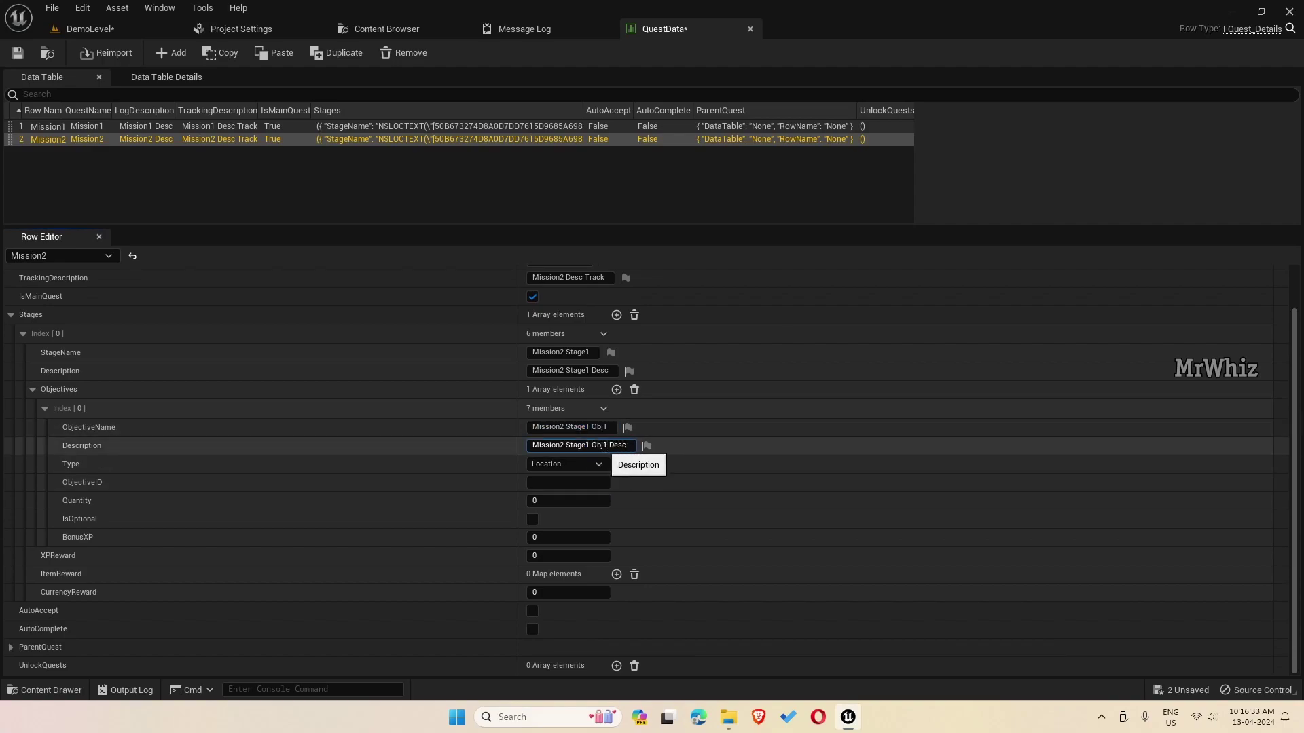
# Set the objective's ObjectiveID to mission2locaion and Quantity to 1
pyautogui.click(556, 482)
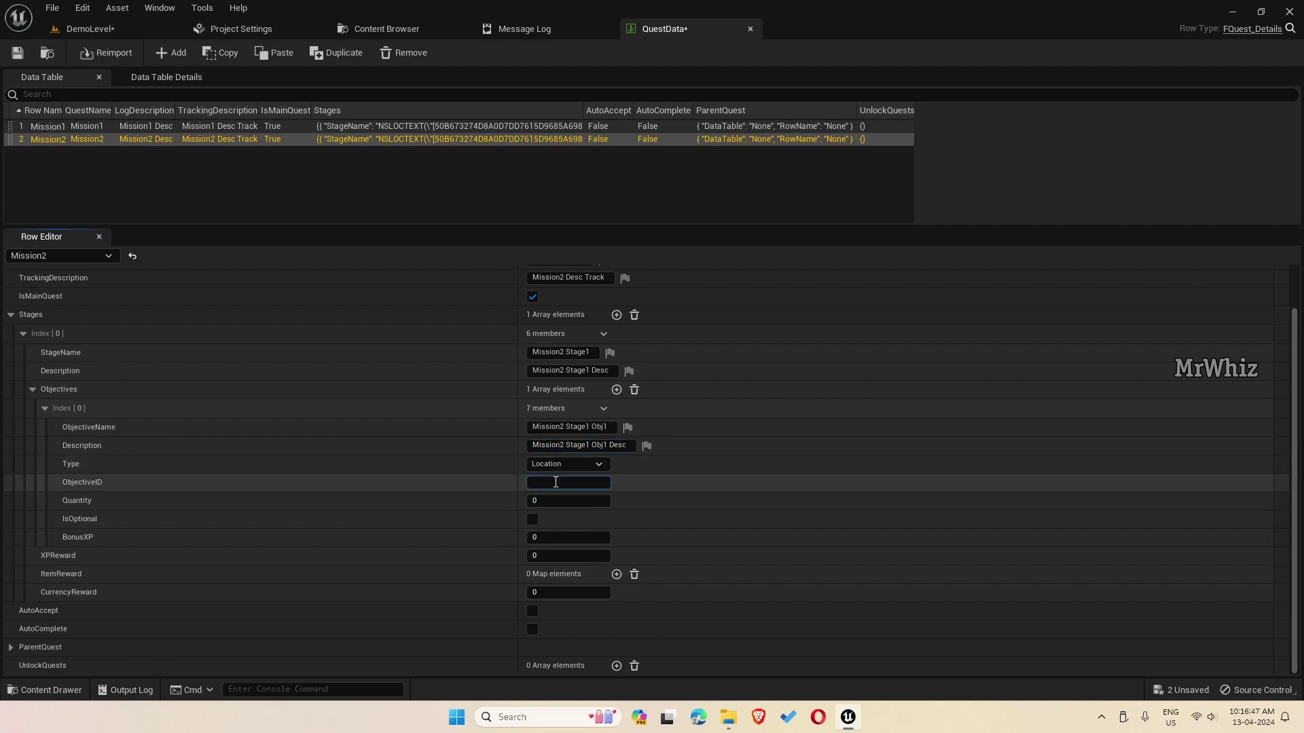
pyautogui.write('mission2locaion')
pyautogui.click(557, 500)
pyautogui.write('1')
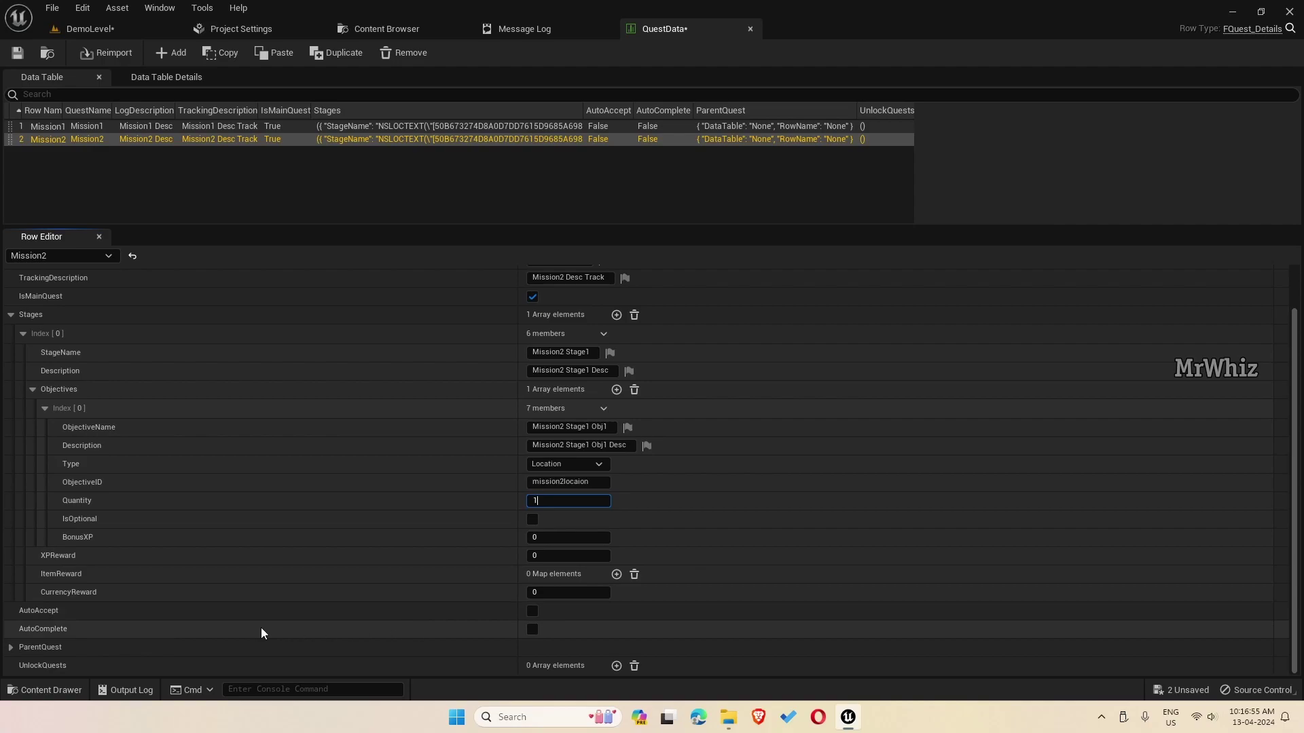
# Set Mission2's parent quest to the QuestData table, row Mission1
pyautogui.click(11, 646)
pyautogui.scroll(-1, 340, 636)
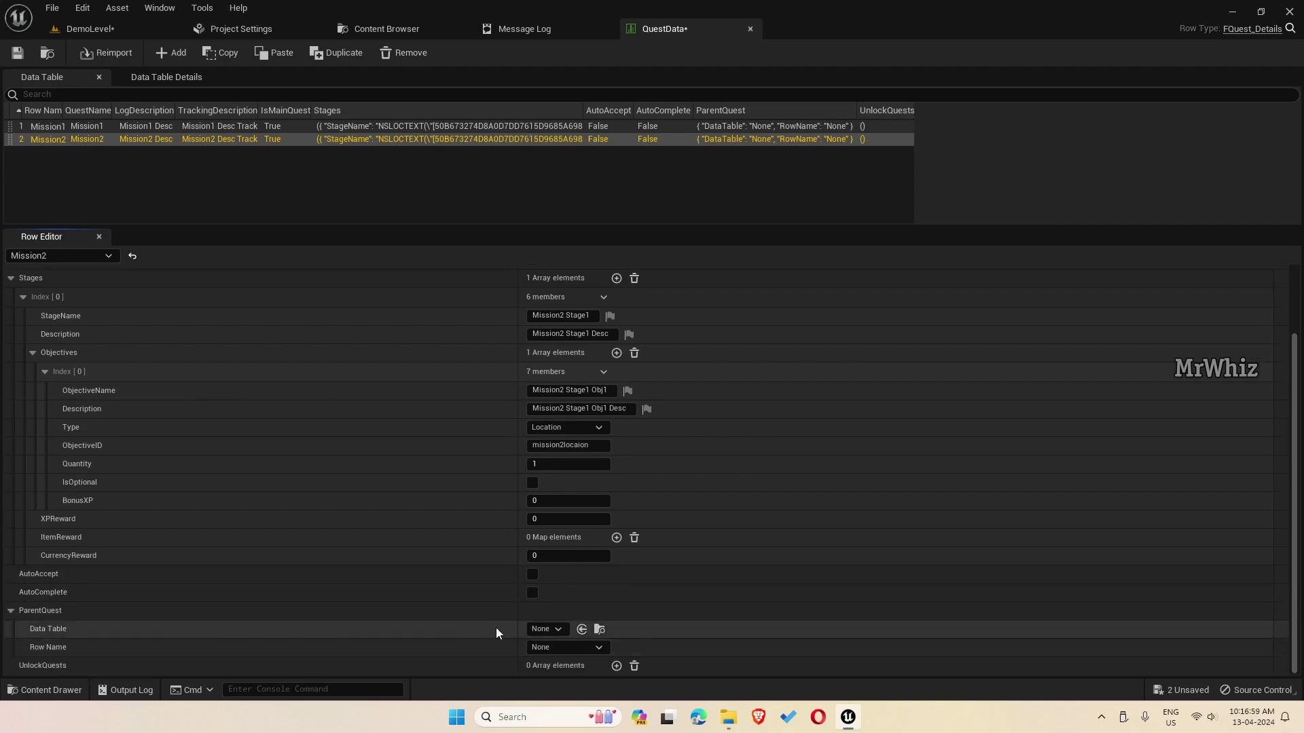
pyautogui.click(545, 630)
pyautogui.click(588, 524)
pyautogui.click(574, 649)
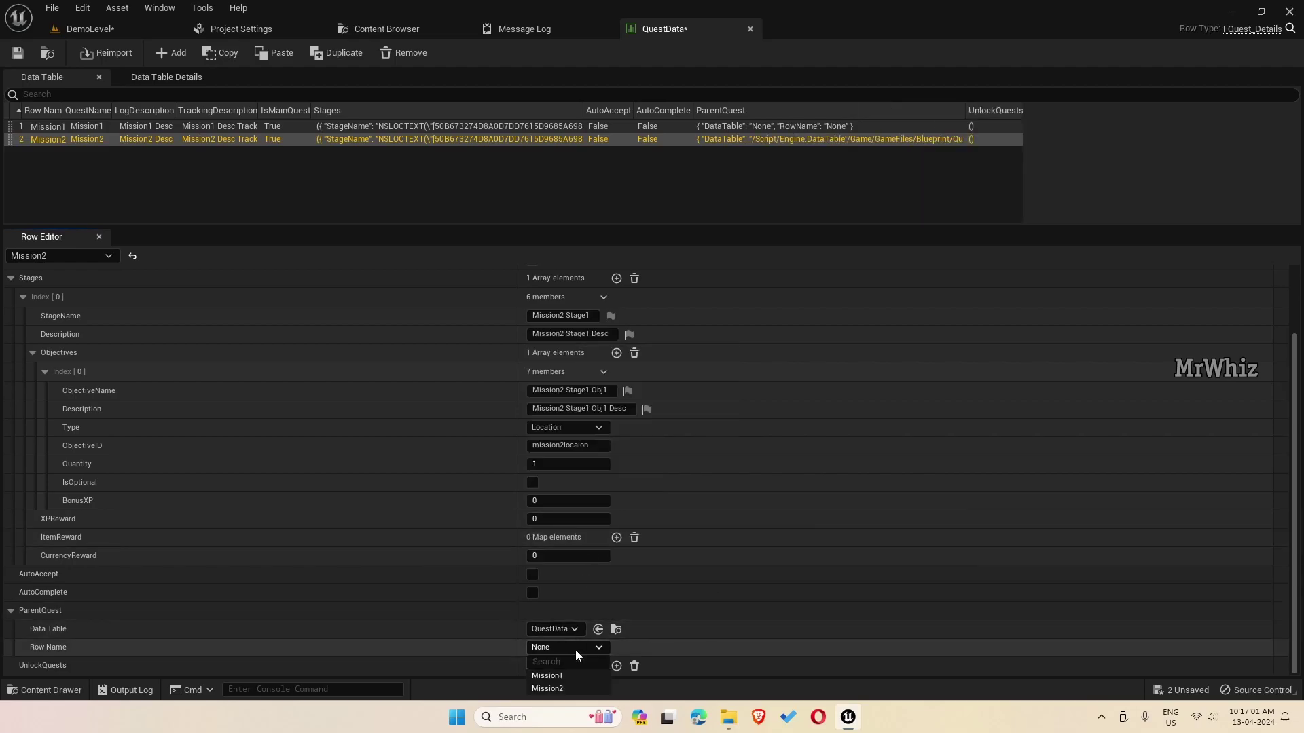
pyautogui.click(572, 676)
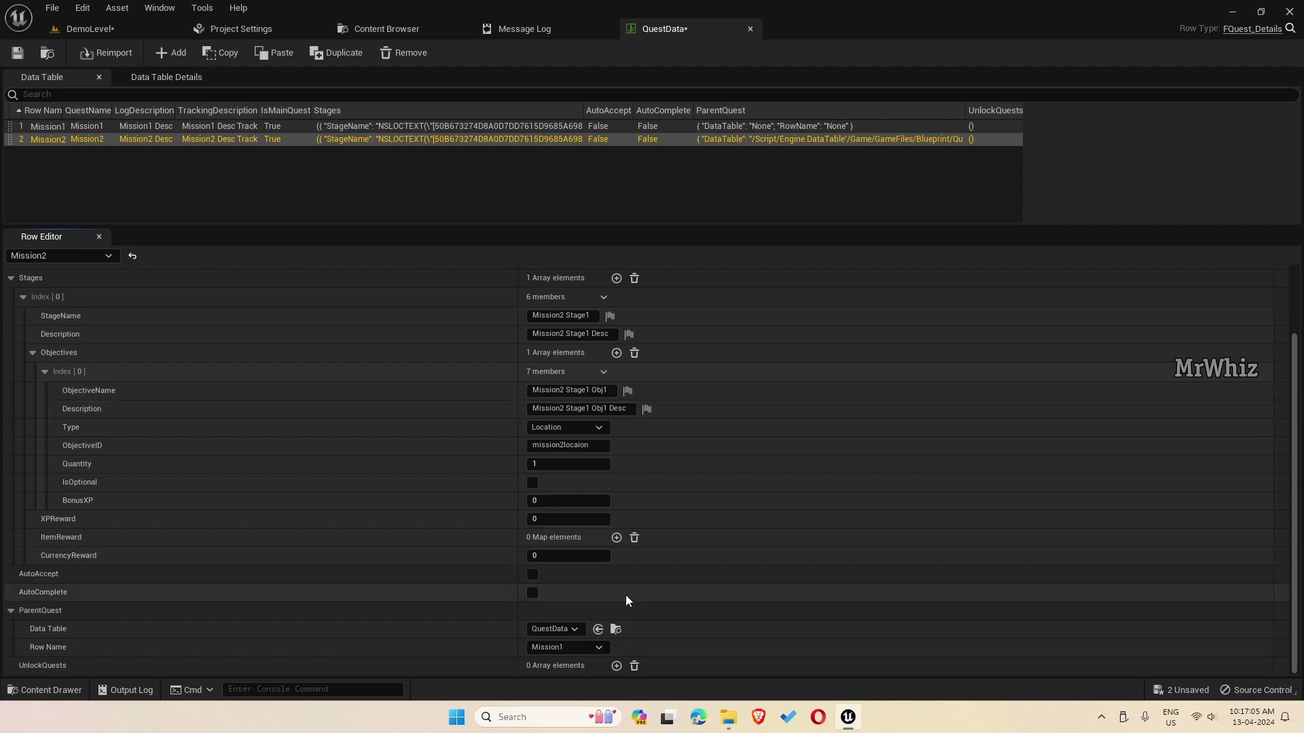
# Give Mission1 an UnlockQuests entry pointing to QuestData Mission2, then save the table
pyautogui.doubleClick(51, 129)
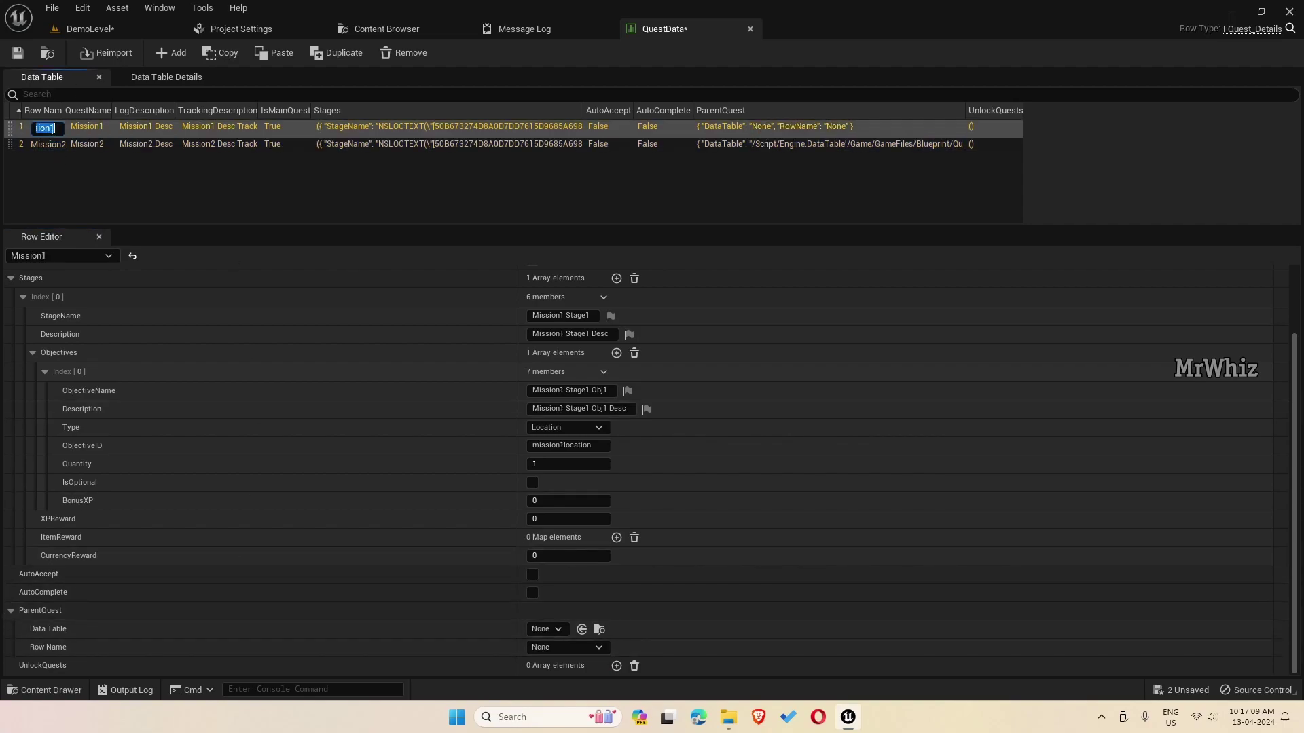
pyautogui.click(106, 169)
pyautogui.click(65, 129)
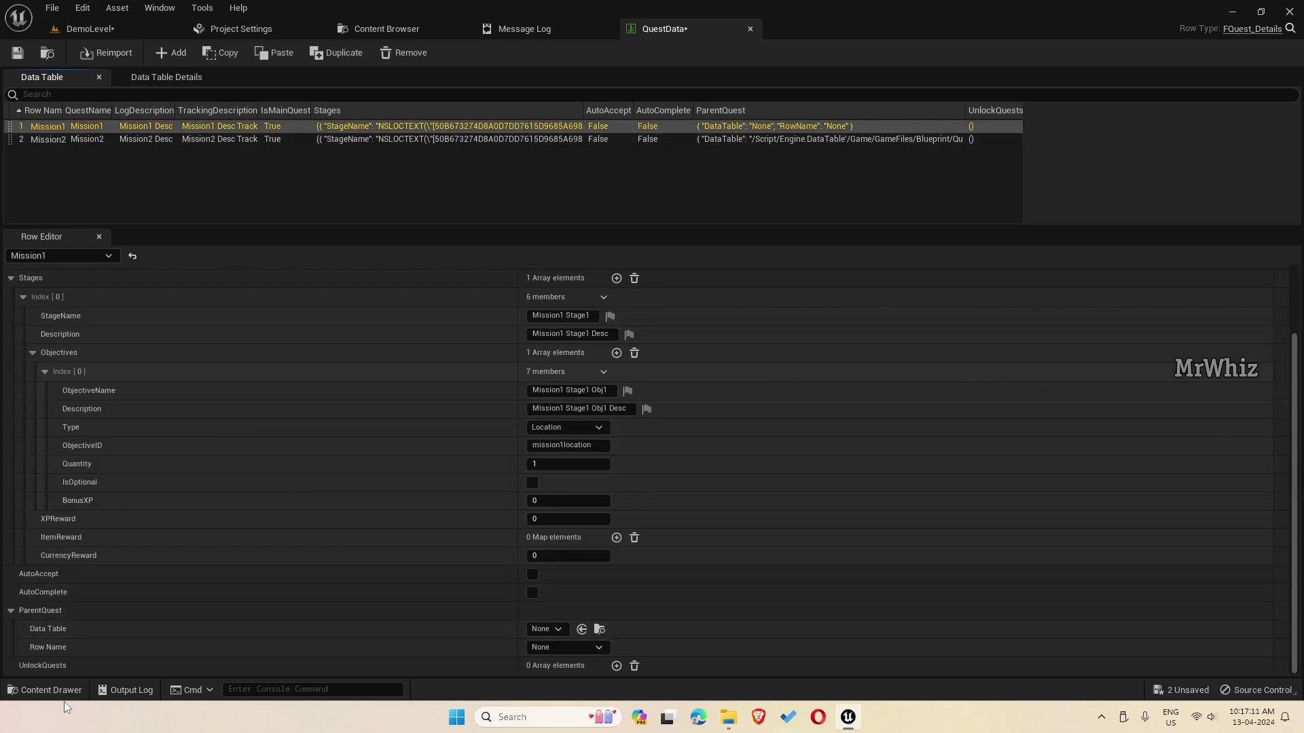
pyautogui.click(616, 665)
pyautogui.click(24, 665)
pyautogui.scroll(-1, 141, 634)
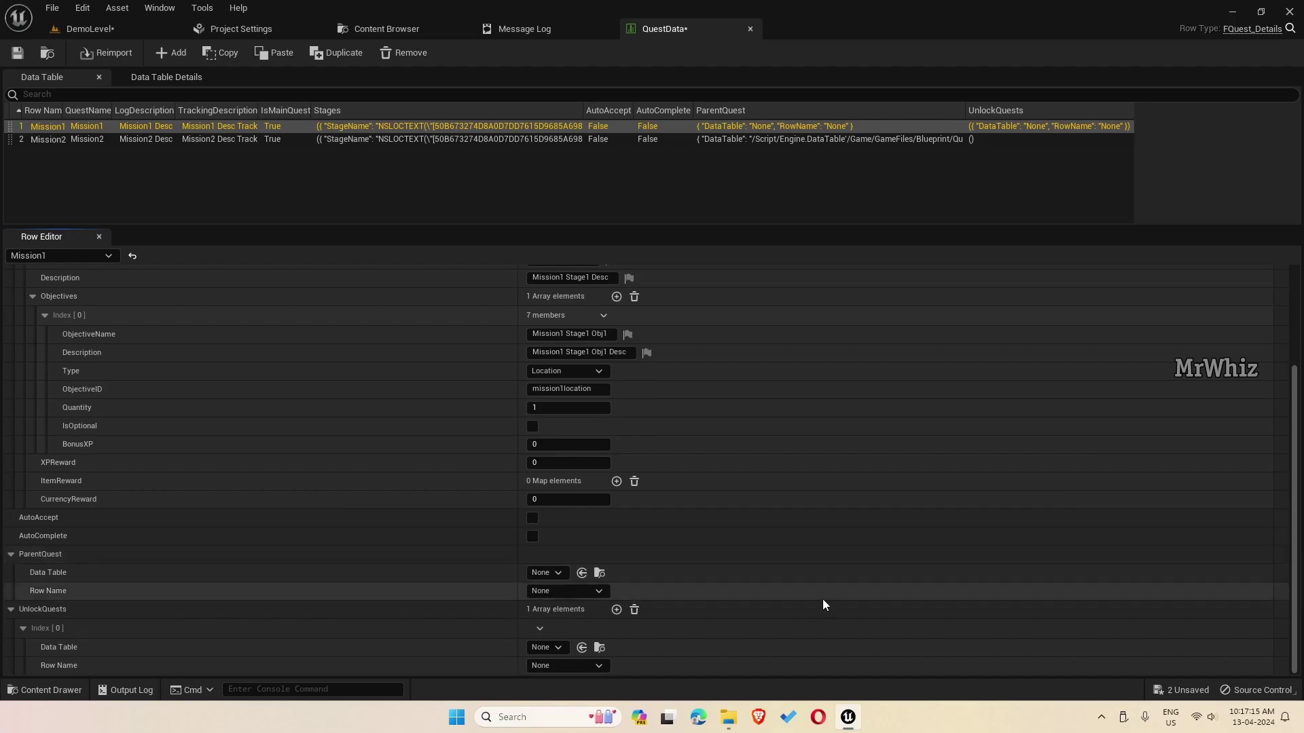
pyautogui.click(561, 647)
pyautogui.click(582, 553)
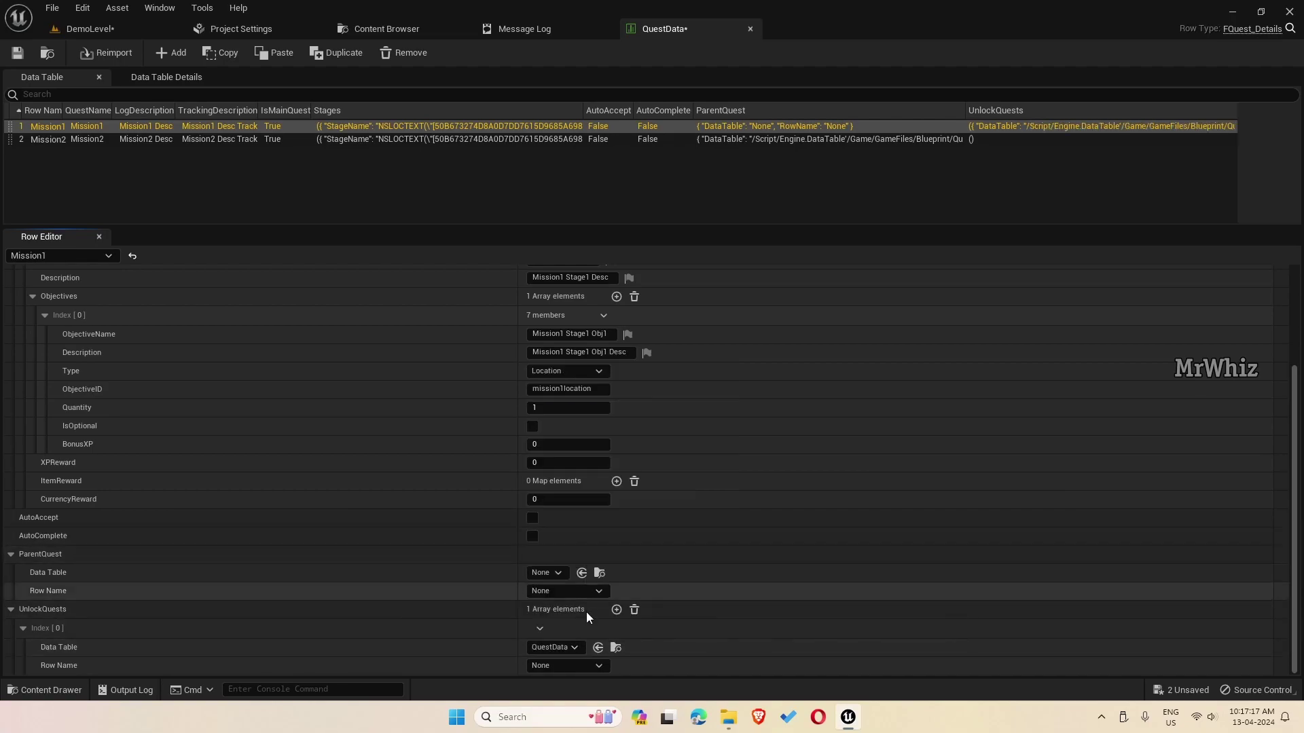
pyautogui.click(578, 666)
pyautogui.click(579, 650)
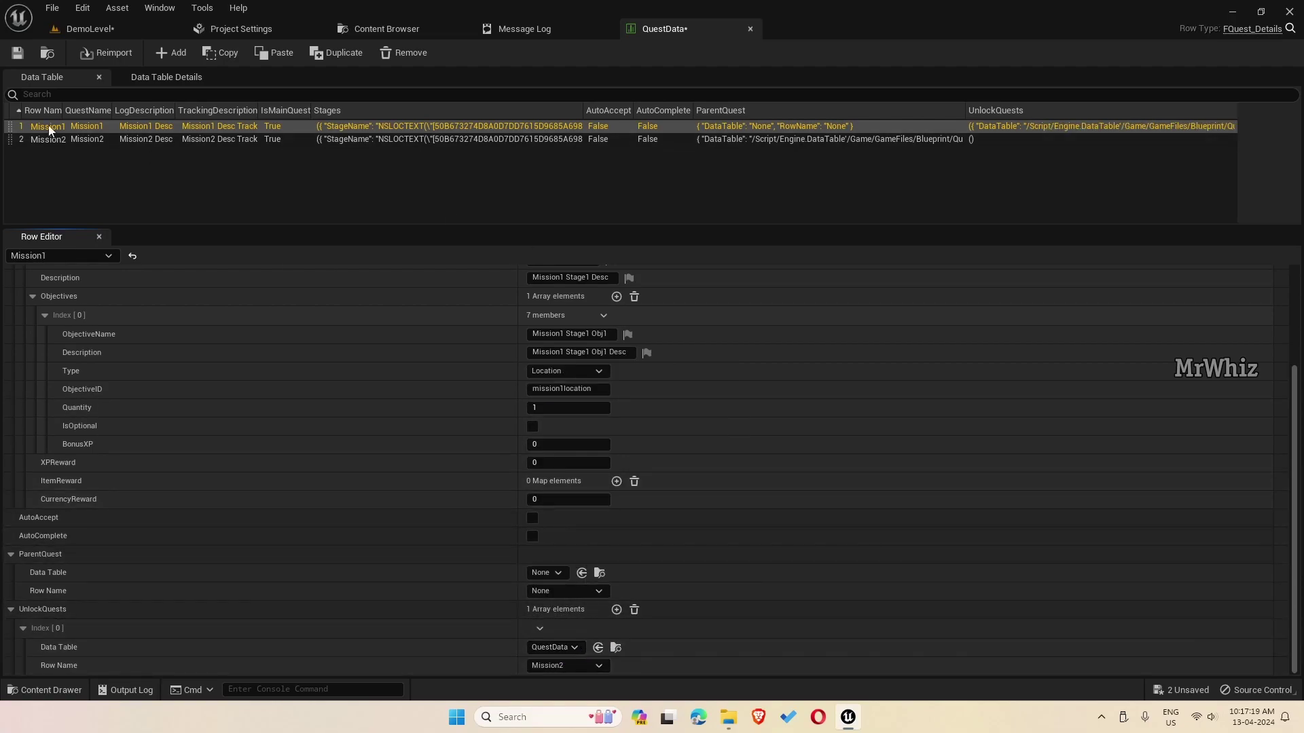
pyautogui.click(18, 54)
# Collapse Mission2's first stage and add a second, empty stage
pyautogui.scroll(3, 119, 439)
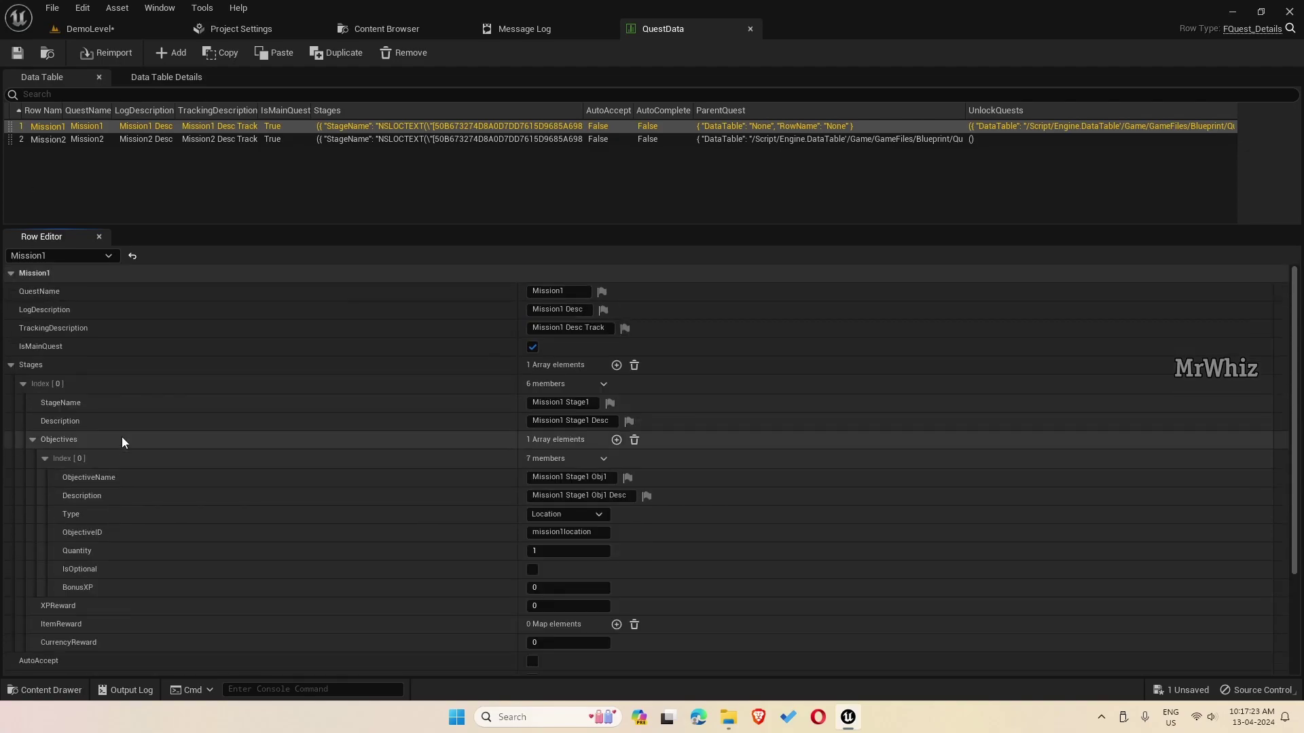
pyautogui.click(45, 139)
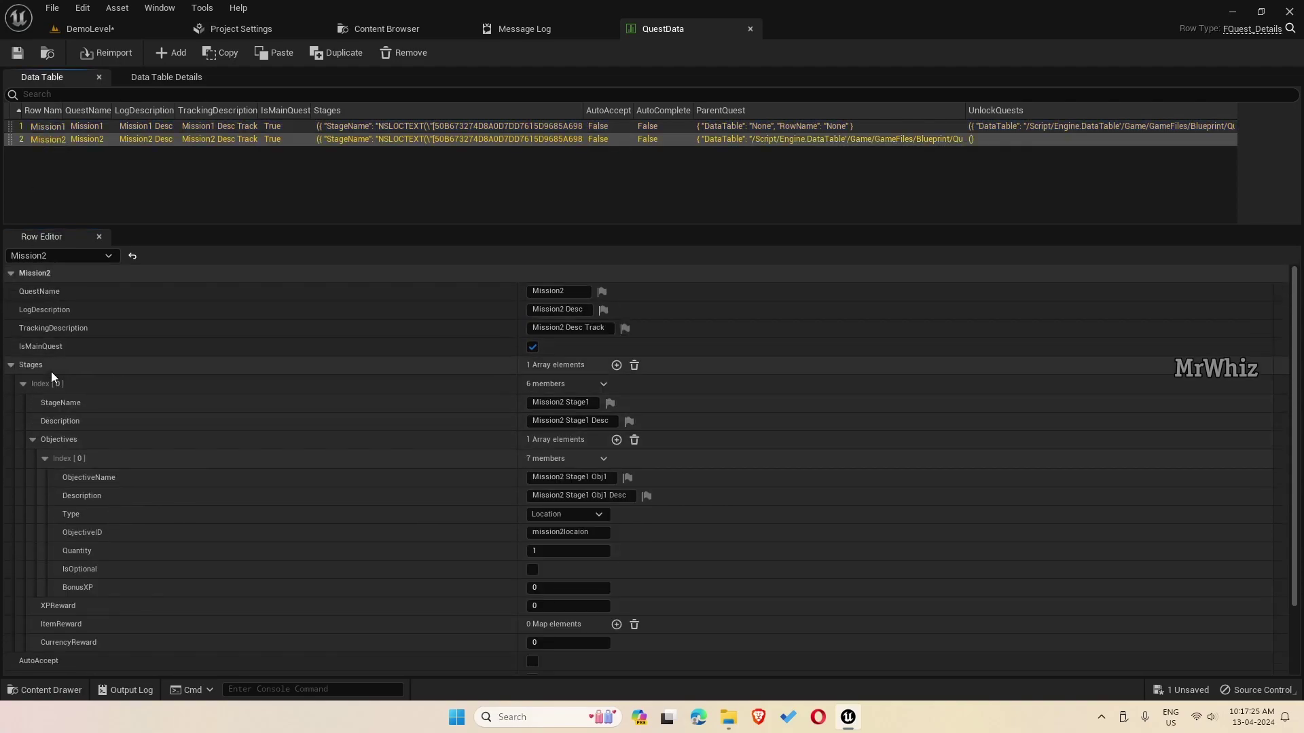
pyautogui.scroll(-2, 141, 458)
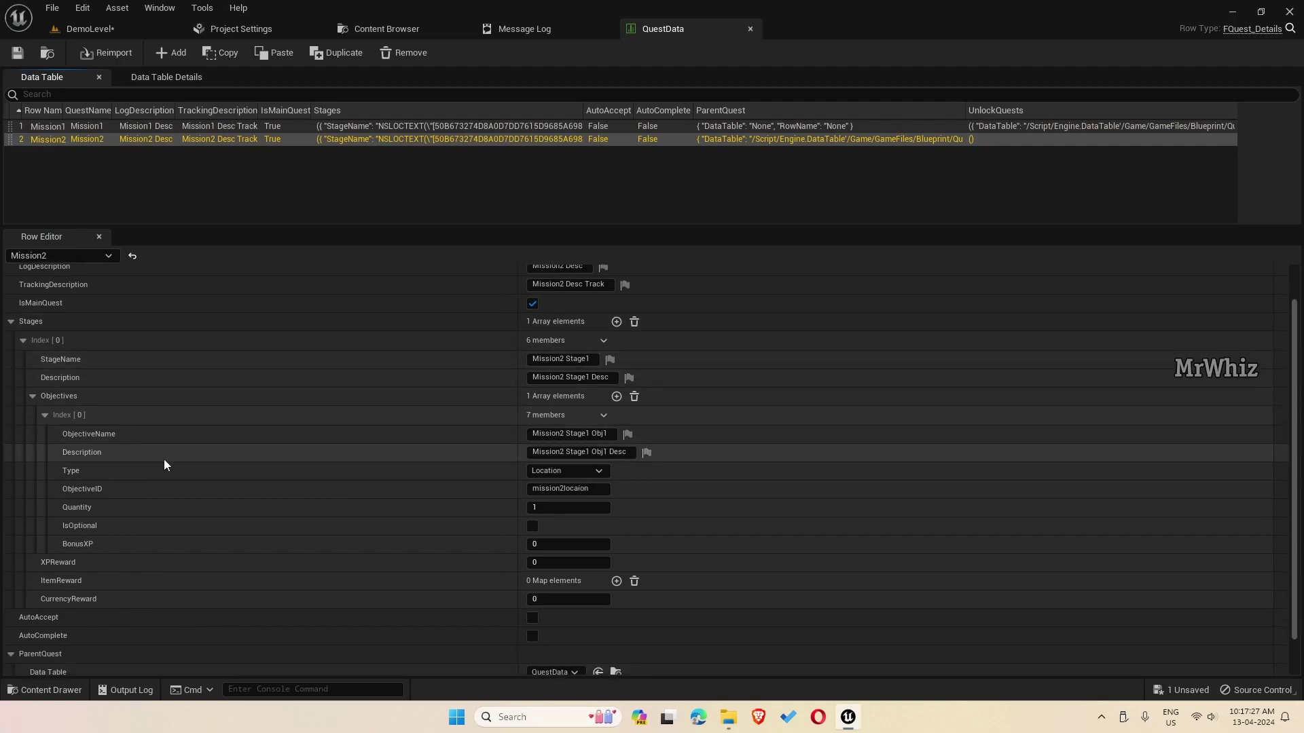
pyautogui.click(574, 359)
pyautogui.hotkey('ctrl', 'c')
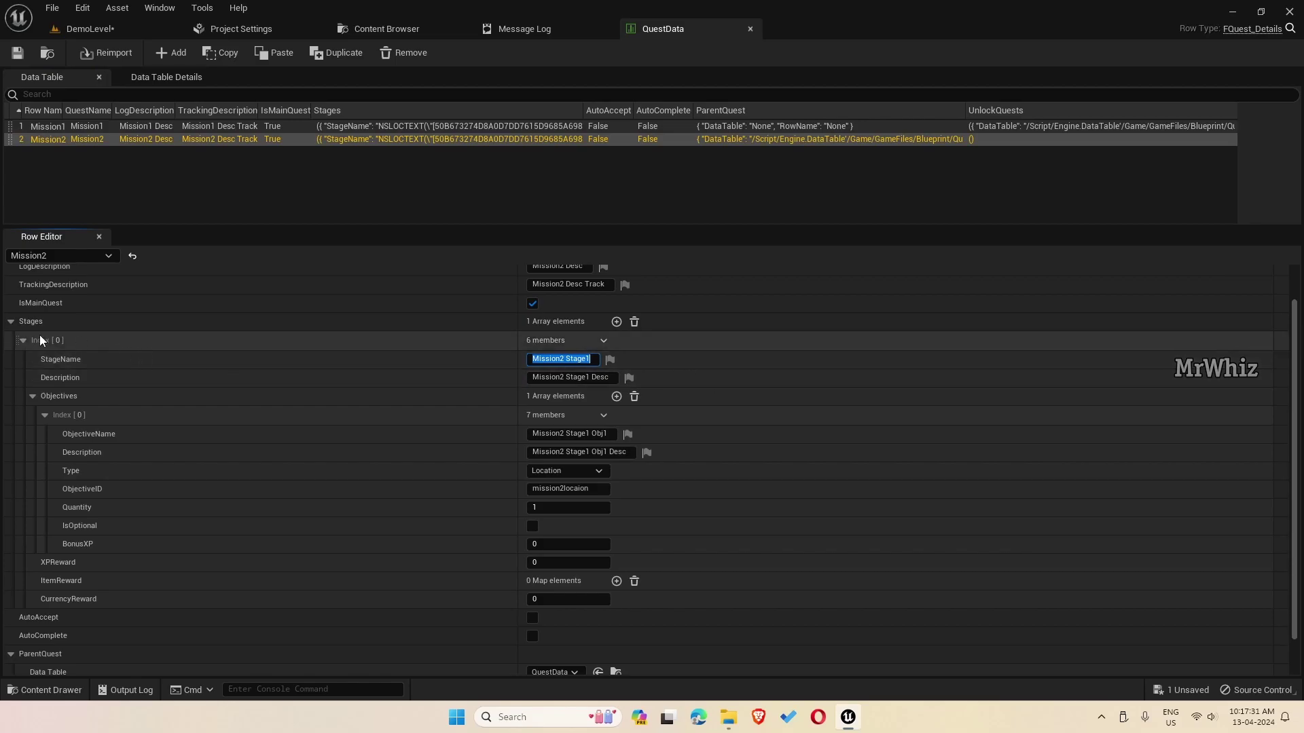
pyautogui.click(23, 340)
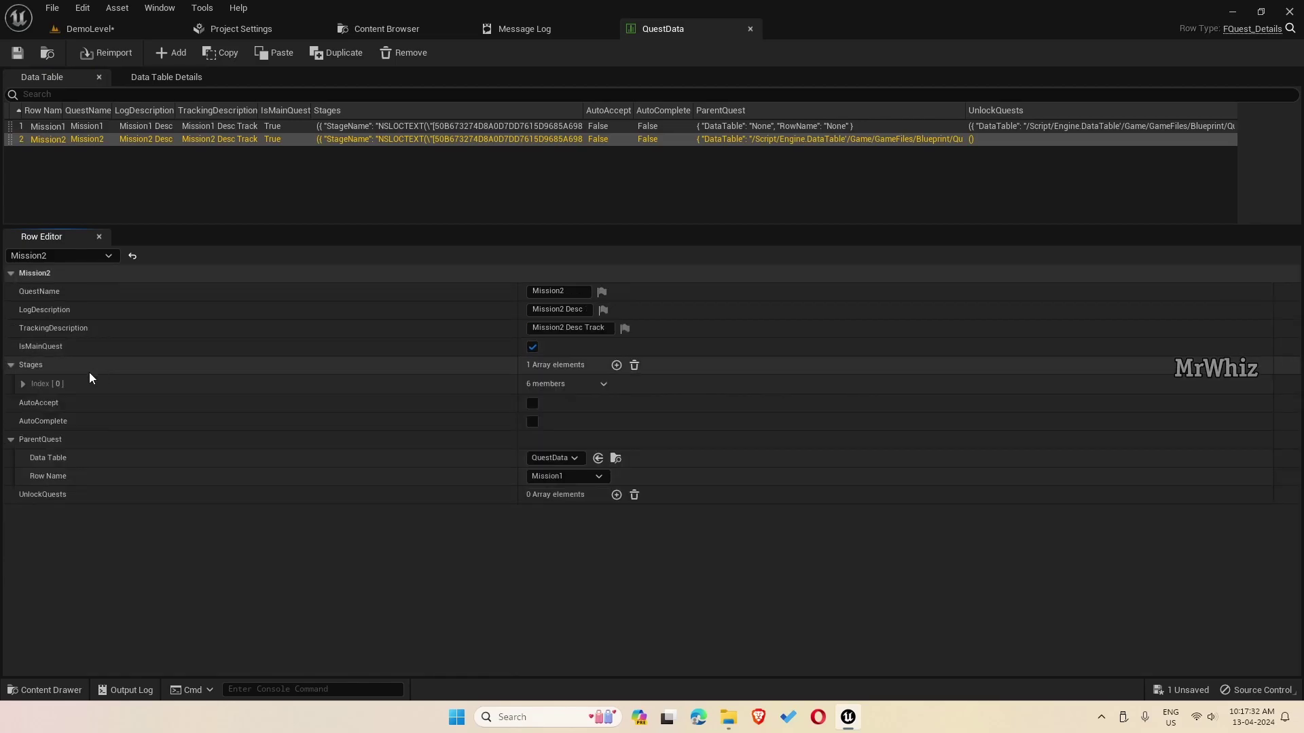
pyautogui.click(616, 365)
# Name the new second stage Mission2 Stage2 with description Mission2 Stage2 Desc
pyautogui.click(23, 403)
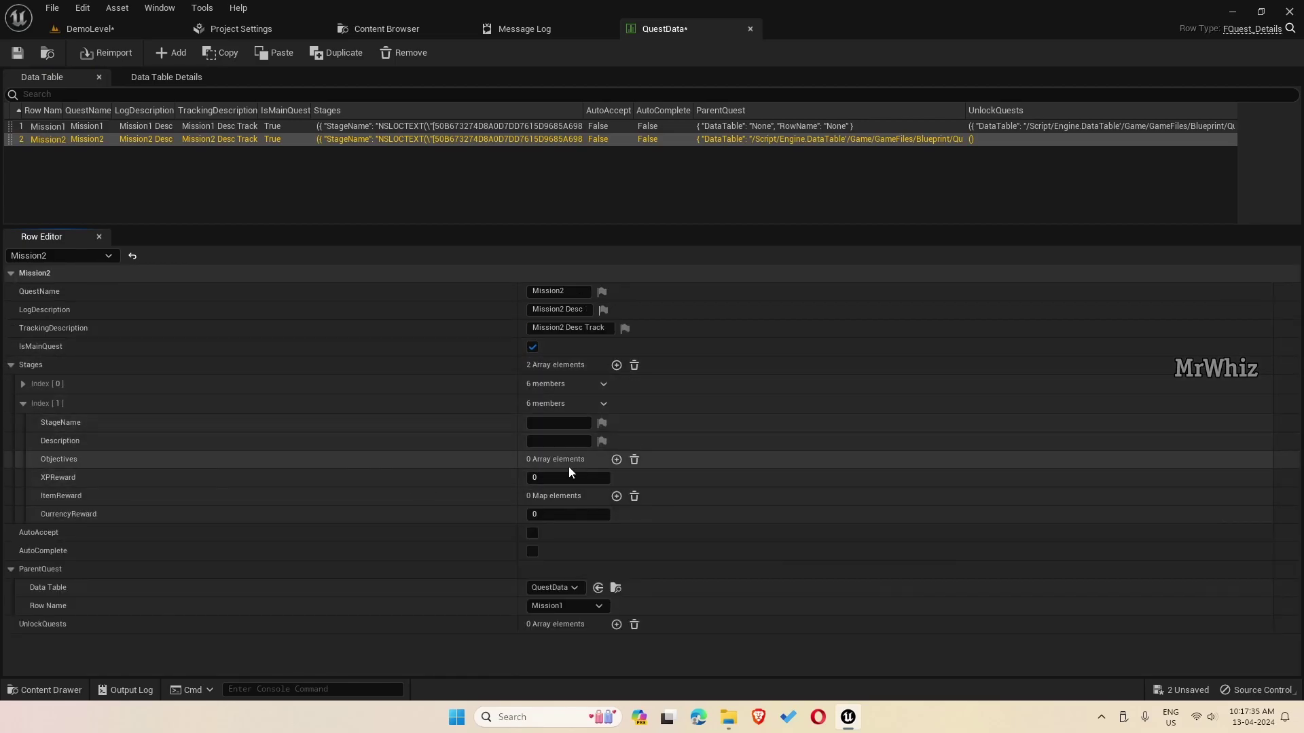
pyautogui.write('Mission2 Stage2')
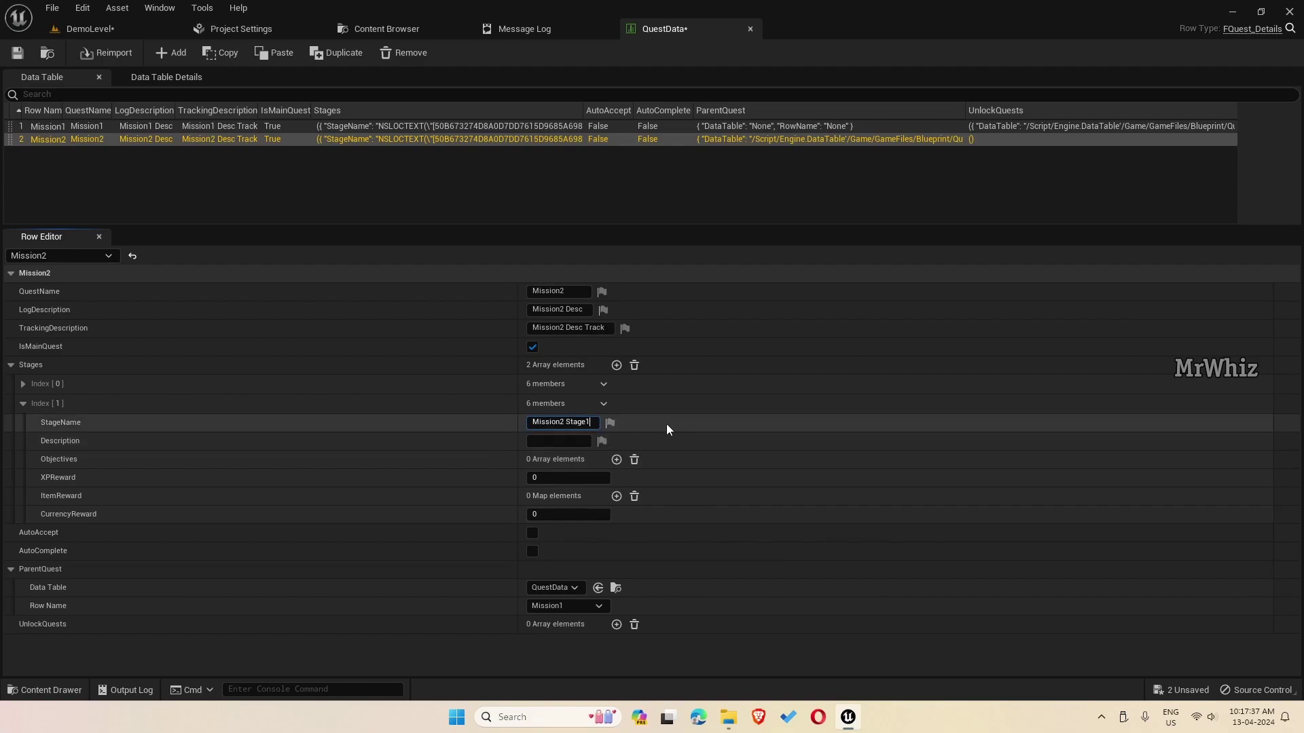
pyautogui.click(575, 440)
pyautogui.hotkey('ctrl', 'v')
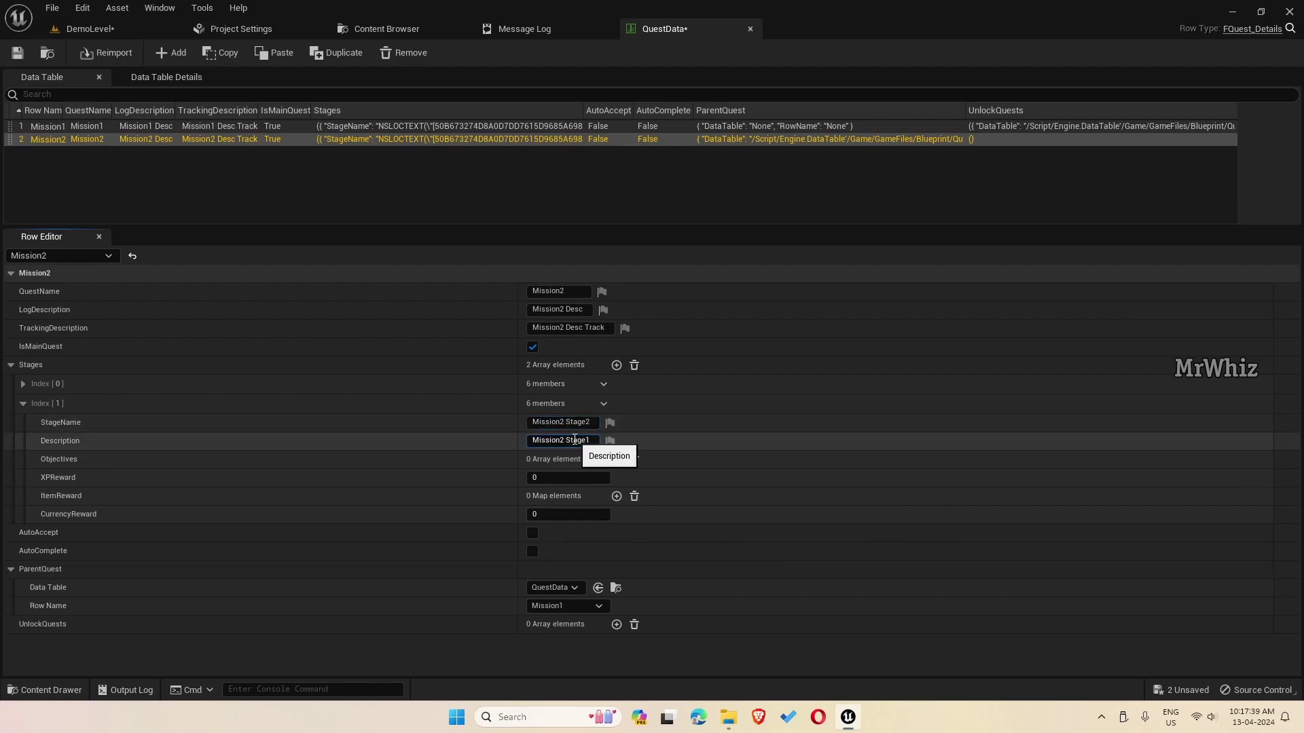
pyautogui.write('Desc')
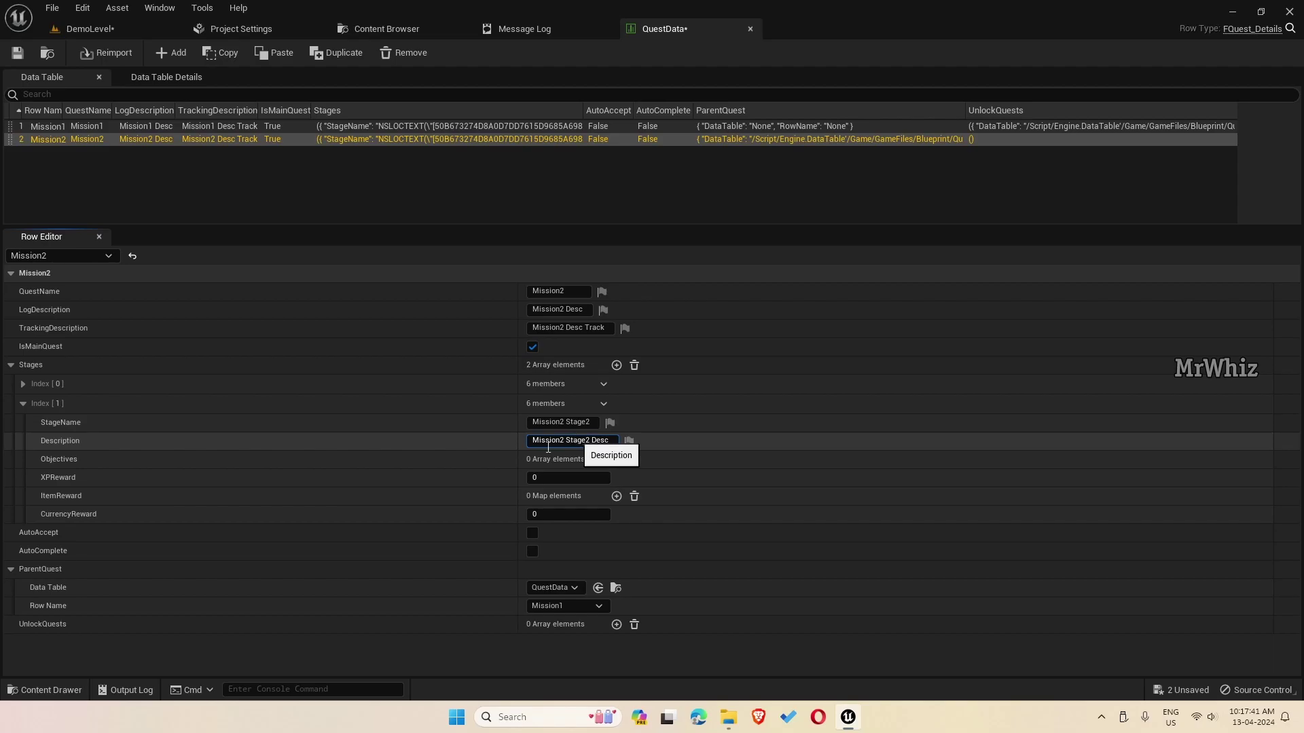
# Add an objective named Mission2 Stage2 Obj1, described Mission2 Stage2 Obj1 Desc
pyautogui.click(617, 459)
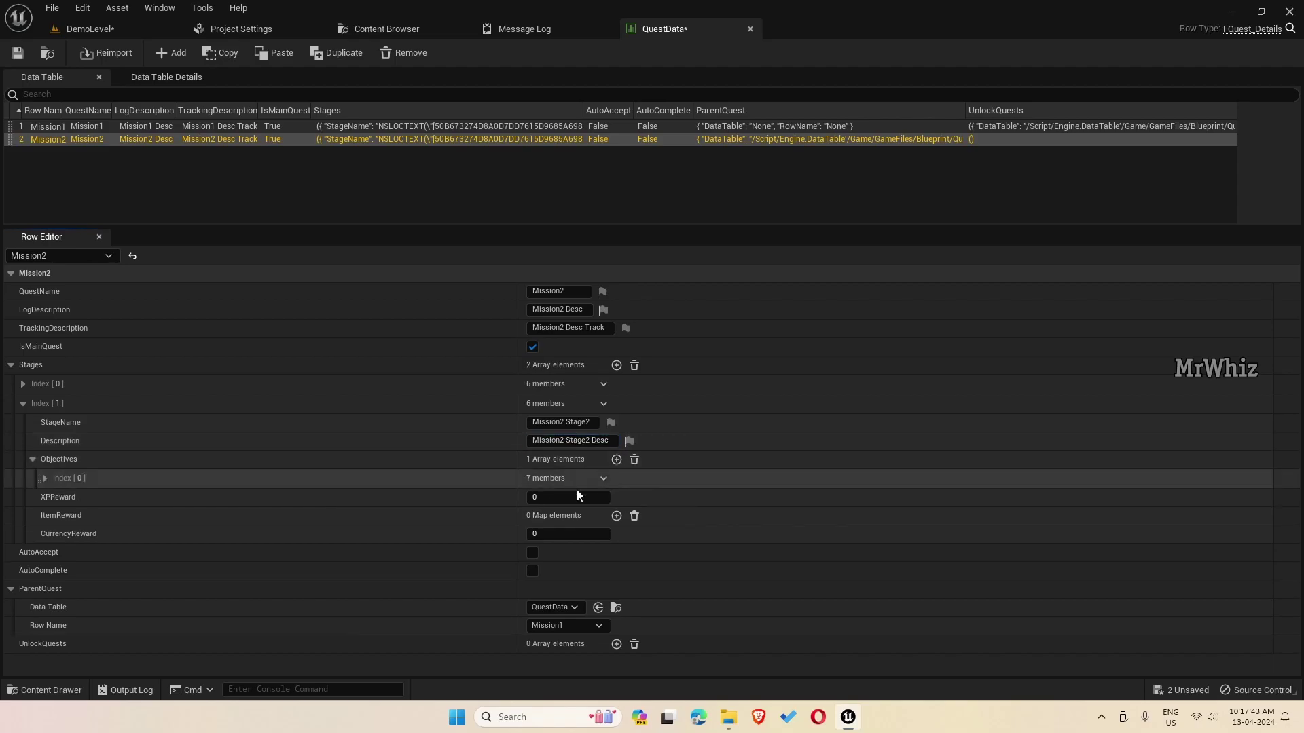
pyautogui.click(45, 478)
pyautogui.scroll(-3, 701, 508)
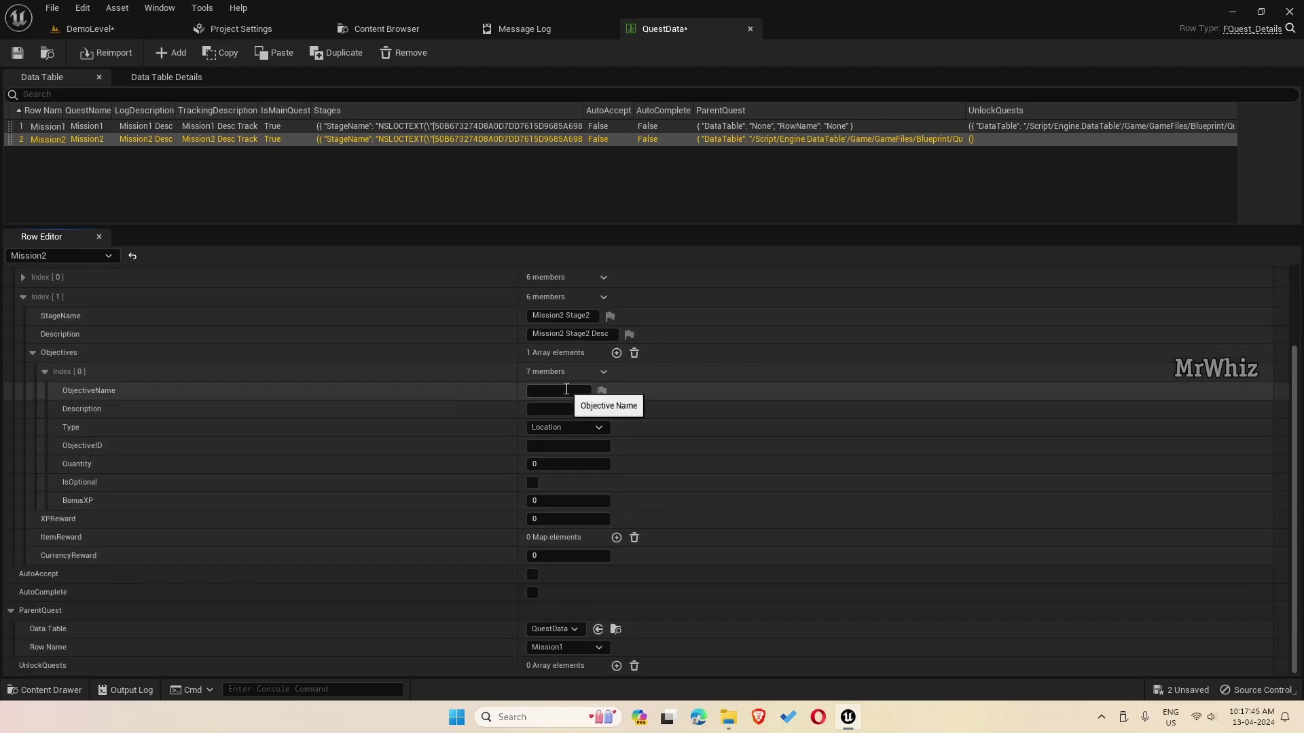
pyautogui.click(575, 391)
pyautogui.write('Mission2 Stage2')
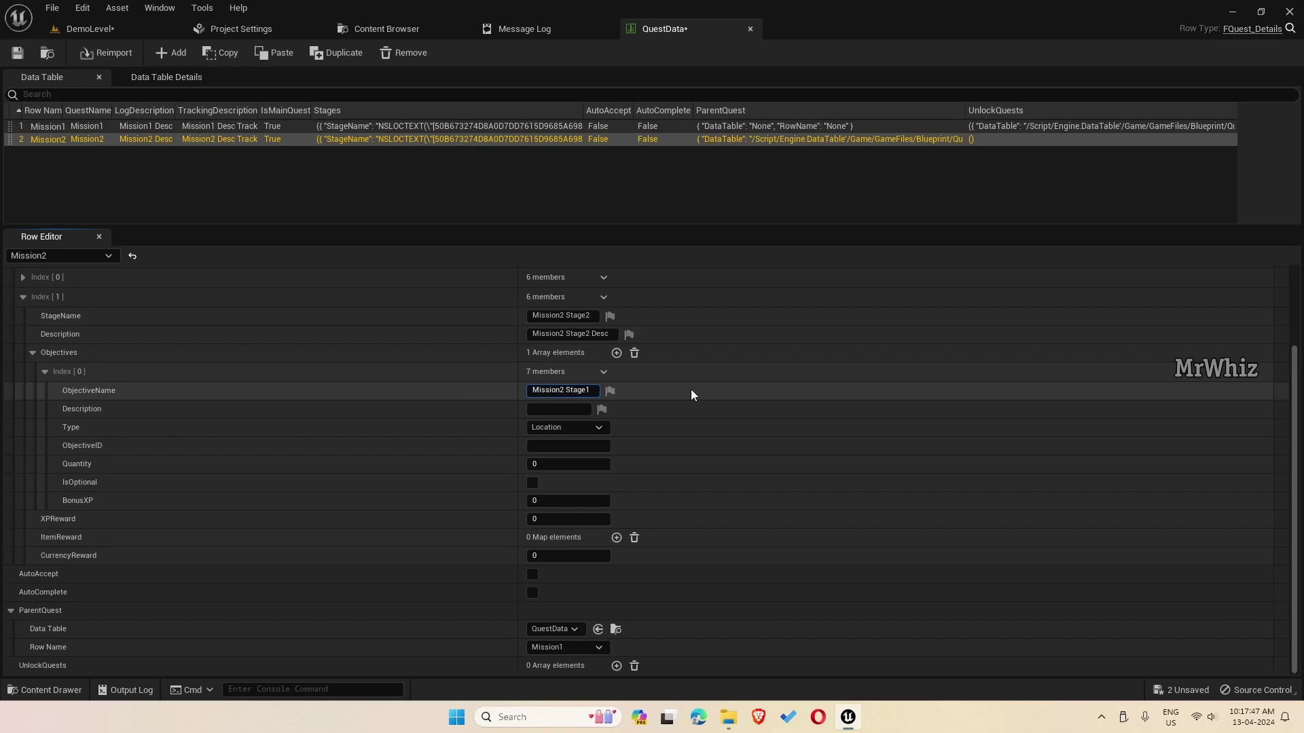
pyautogui.write('Obj1')
pyautogui.hotkey('ctrl', 'a')
pyautogui.hotkey('ctrl', 'c')
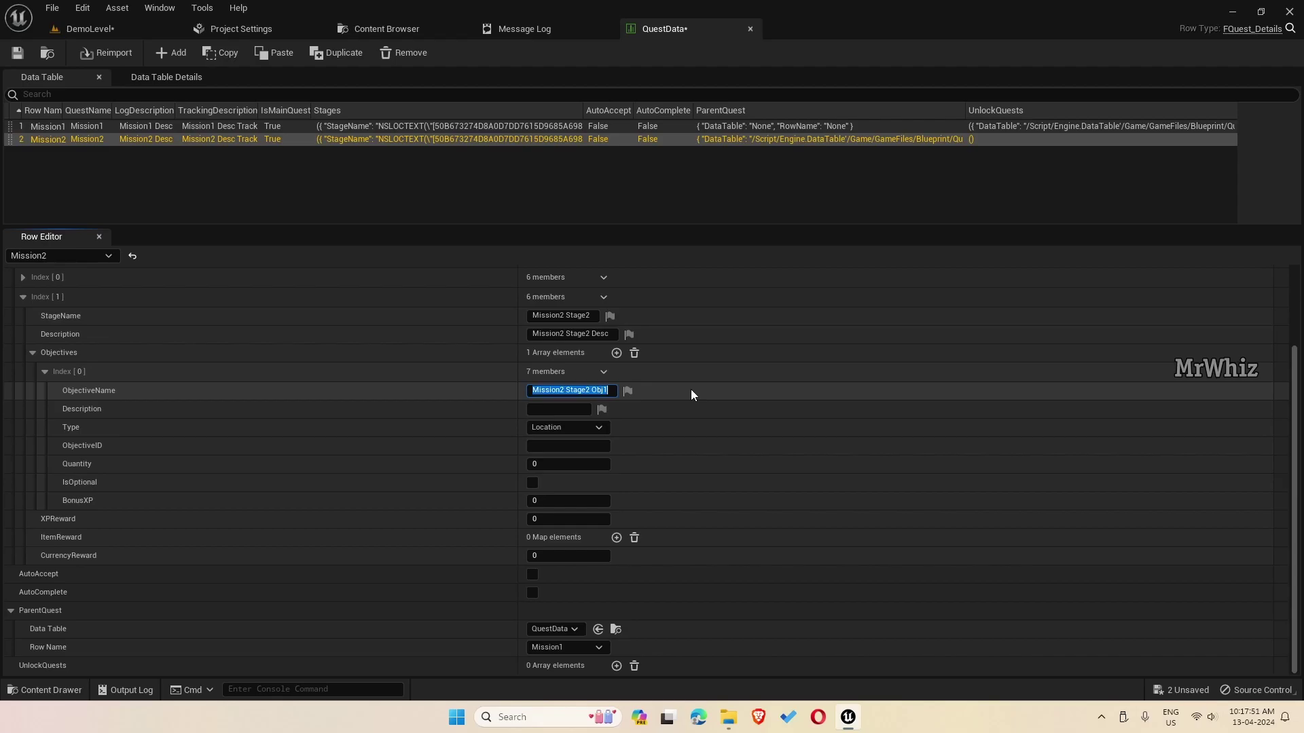
pyautogui.click(577, 408)
pyautogui.hotkey('ctrl', 'v')
pyautogui.write('Desc')
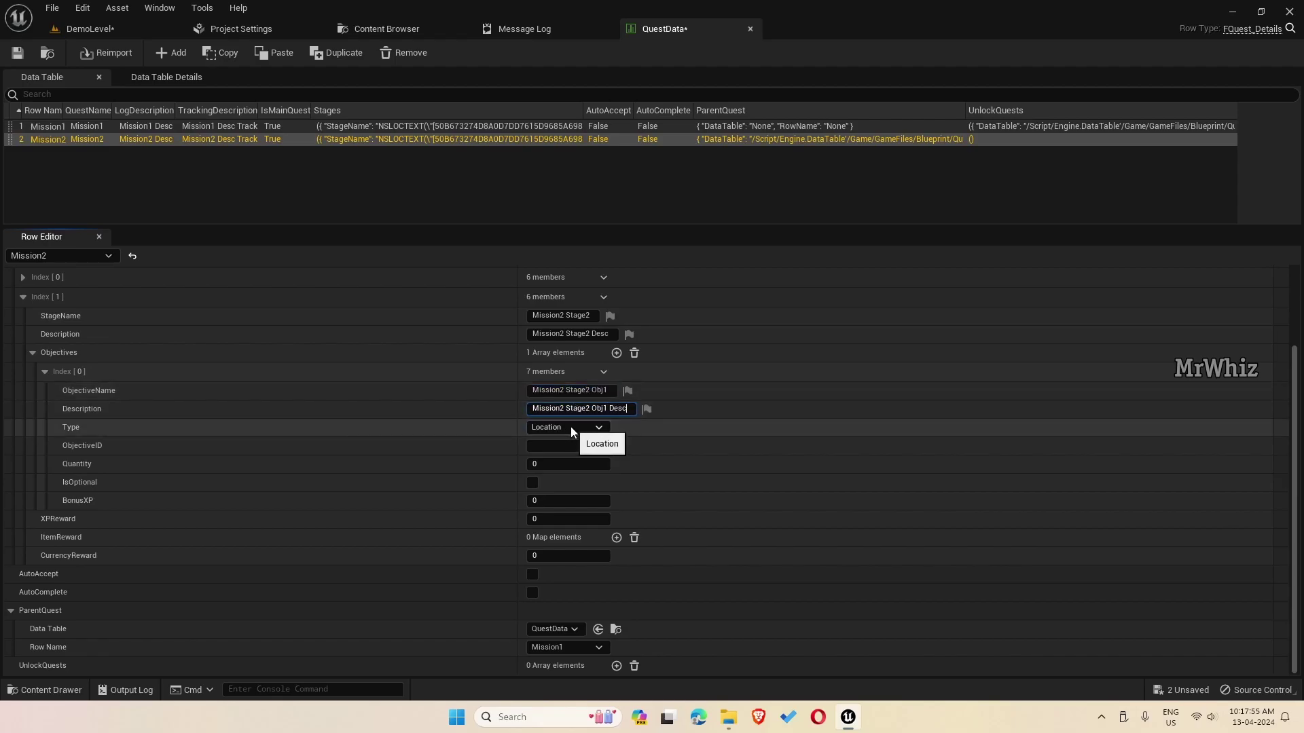
# Make the objective a Kill objective with ID mission2enemy and Quantity 2
pyautogui.click(570, 427)
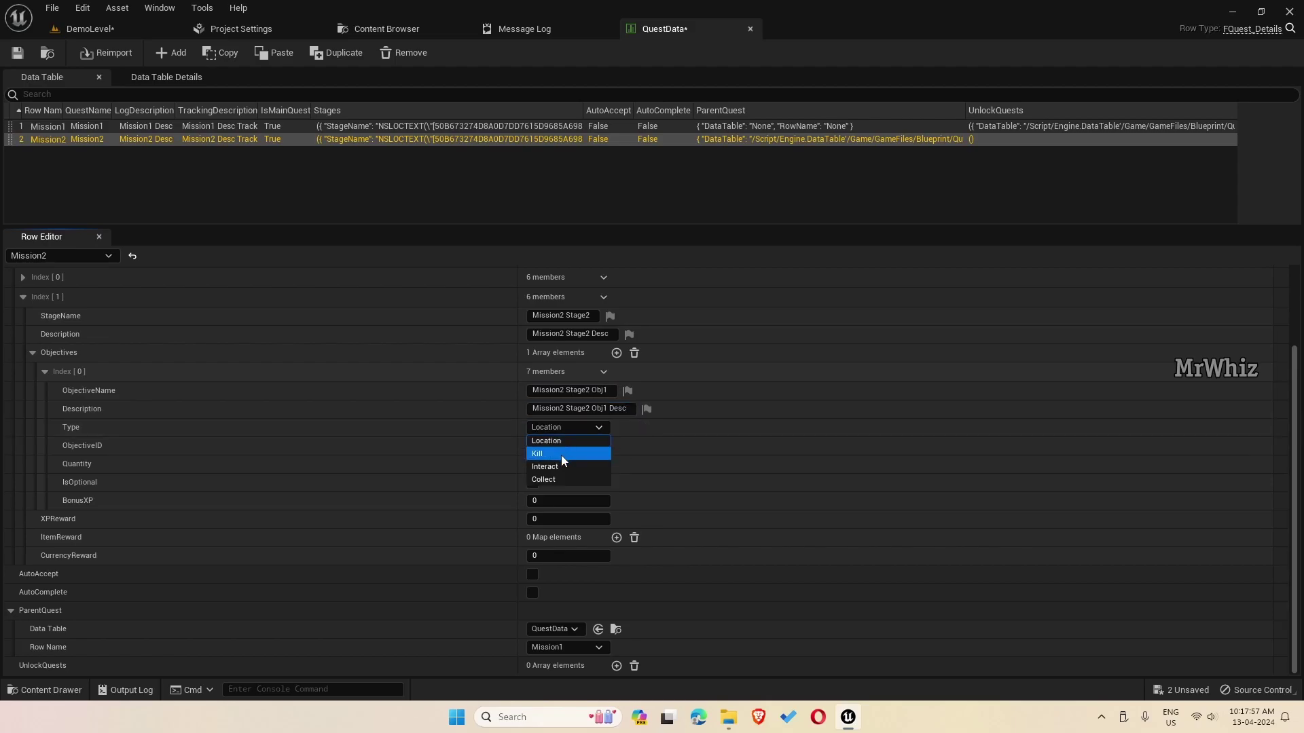
pyautogui.click(555, 453)
pyautogui.hotkey('ctrl', 'c')
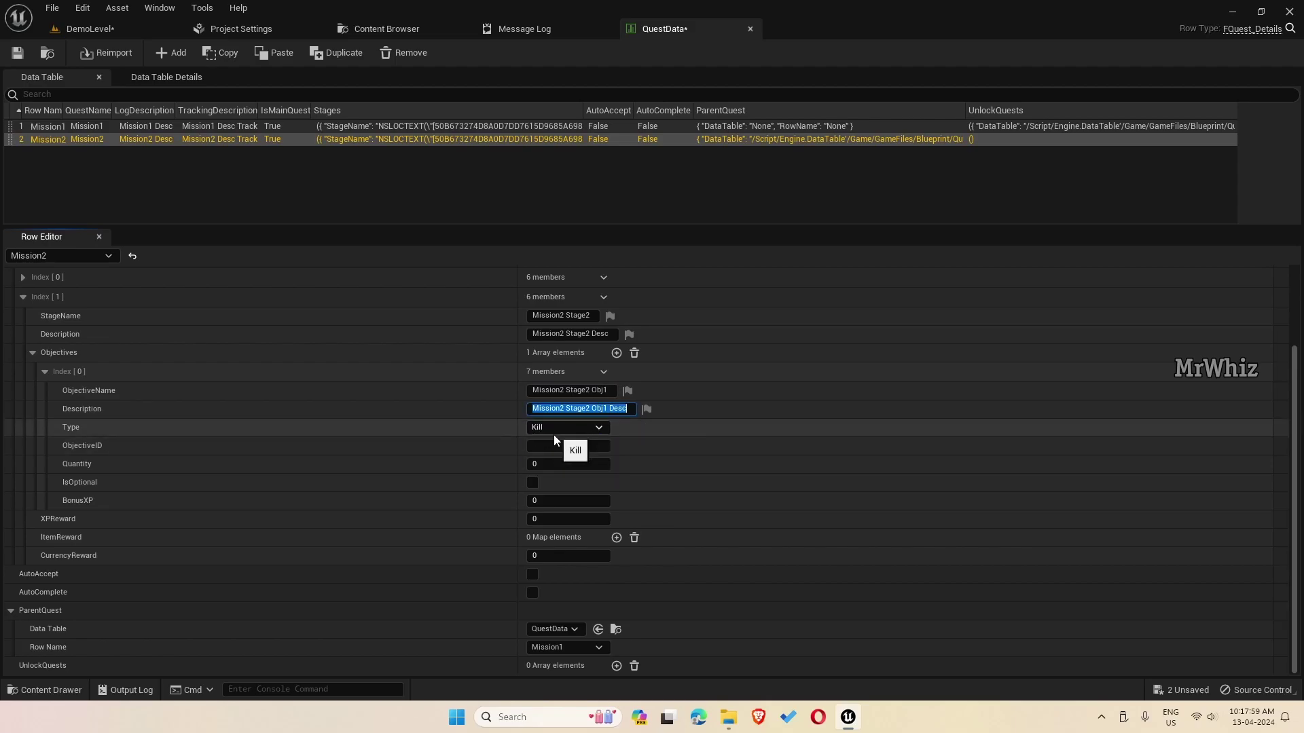
pyautogui.click(559, 446)
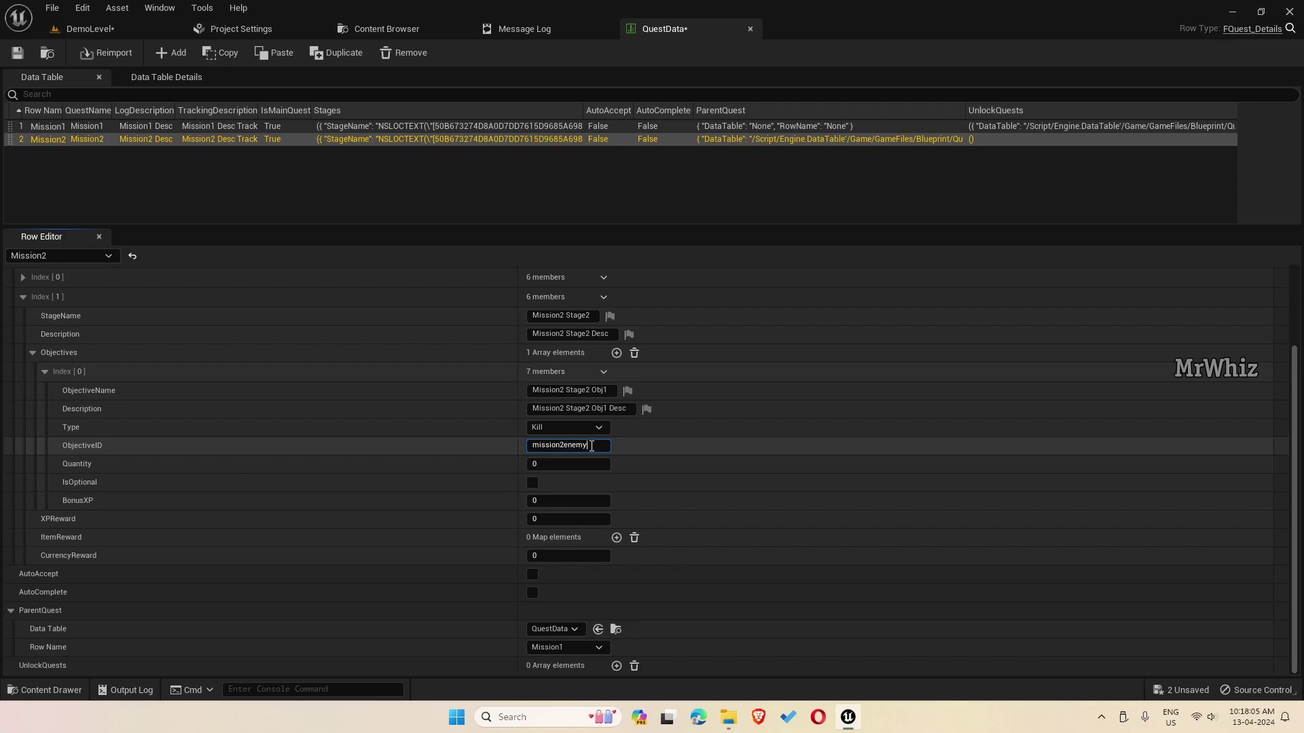
pyautogui.click(588, 465)
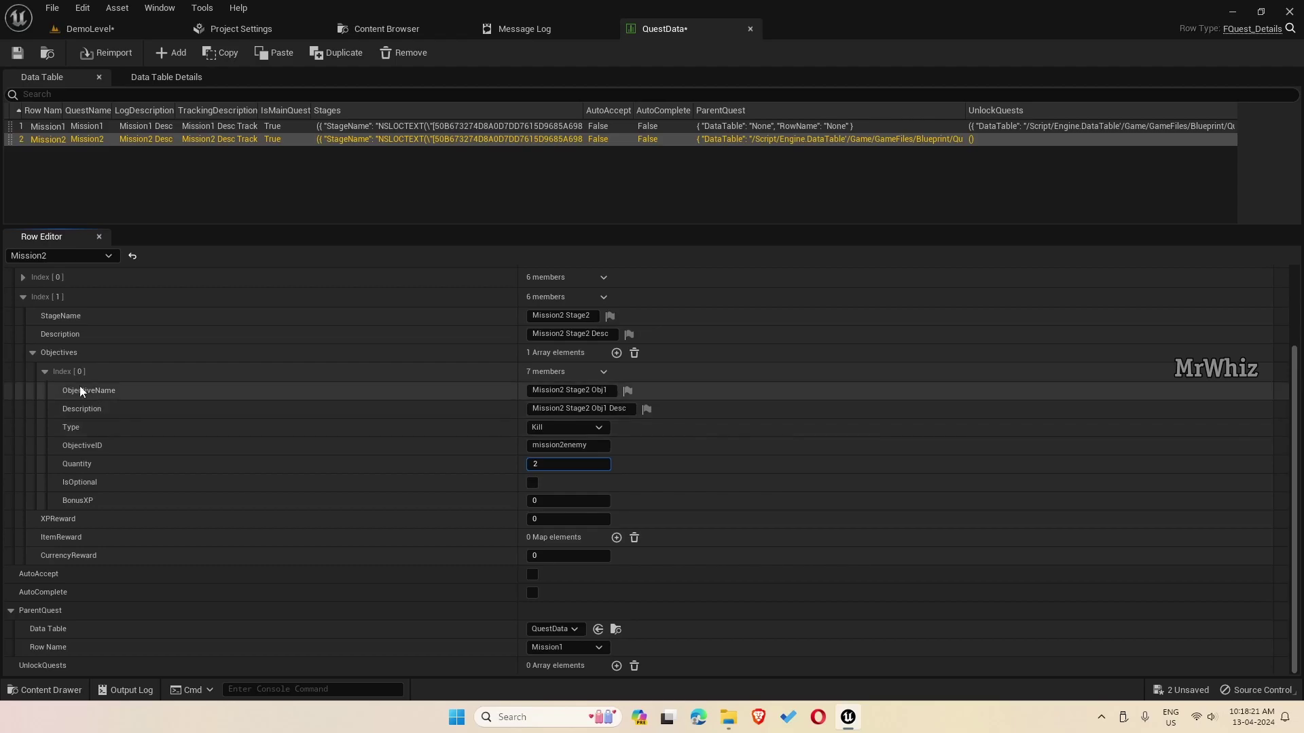
pyautogui.click(33, 353)
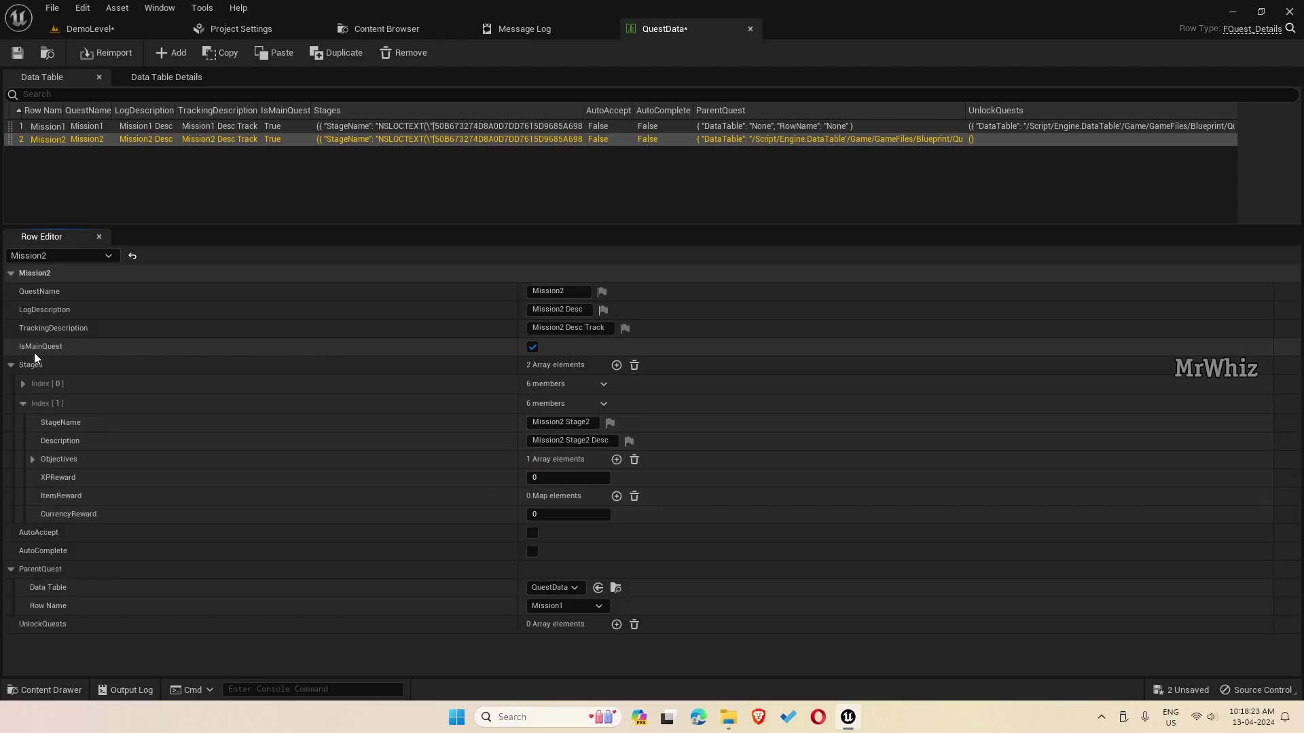
# Add a third Mission2 stage named Mission2 Stage3, described Mission2 Stage3 Desc
pyautogui.click(22, 403)
pyautogui.click(617, 364)
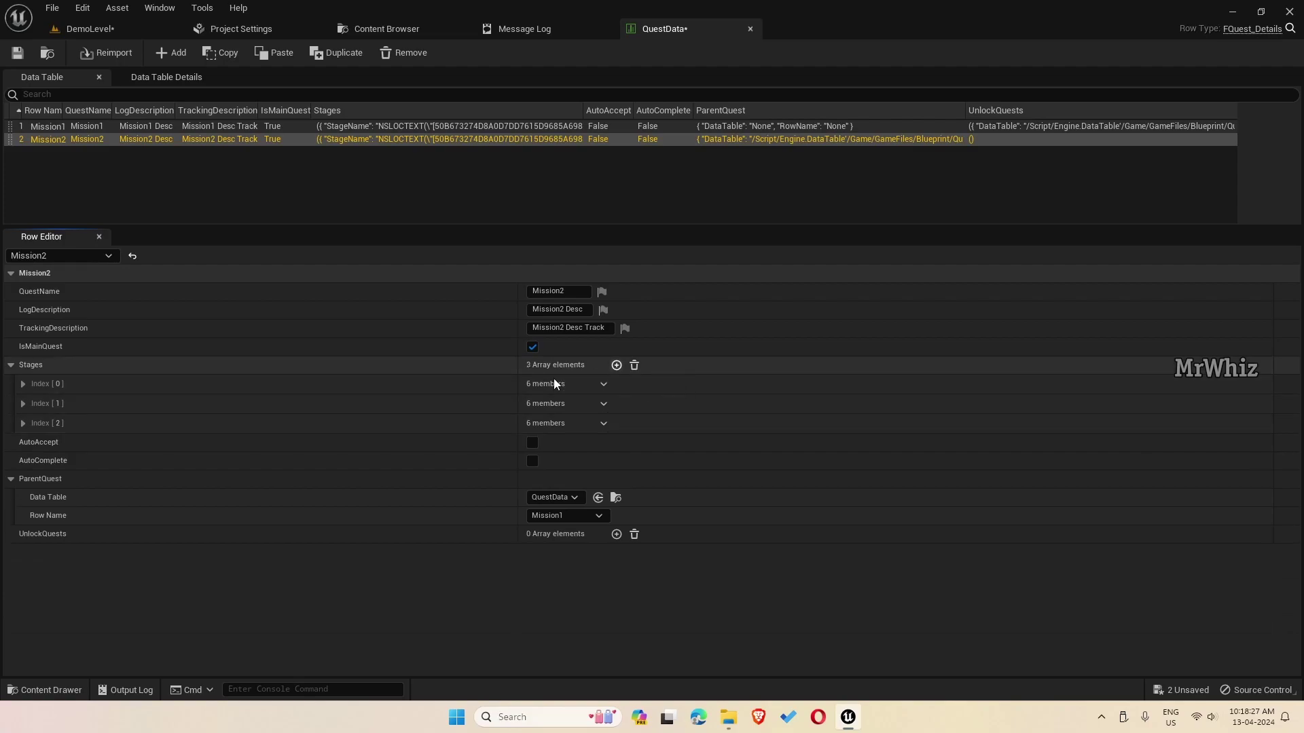
pyautogui.click(23, 423)
pyautogui.click(558, 442)
pyautogui.hotkey('ctrl', 'v')
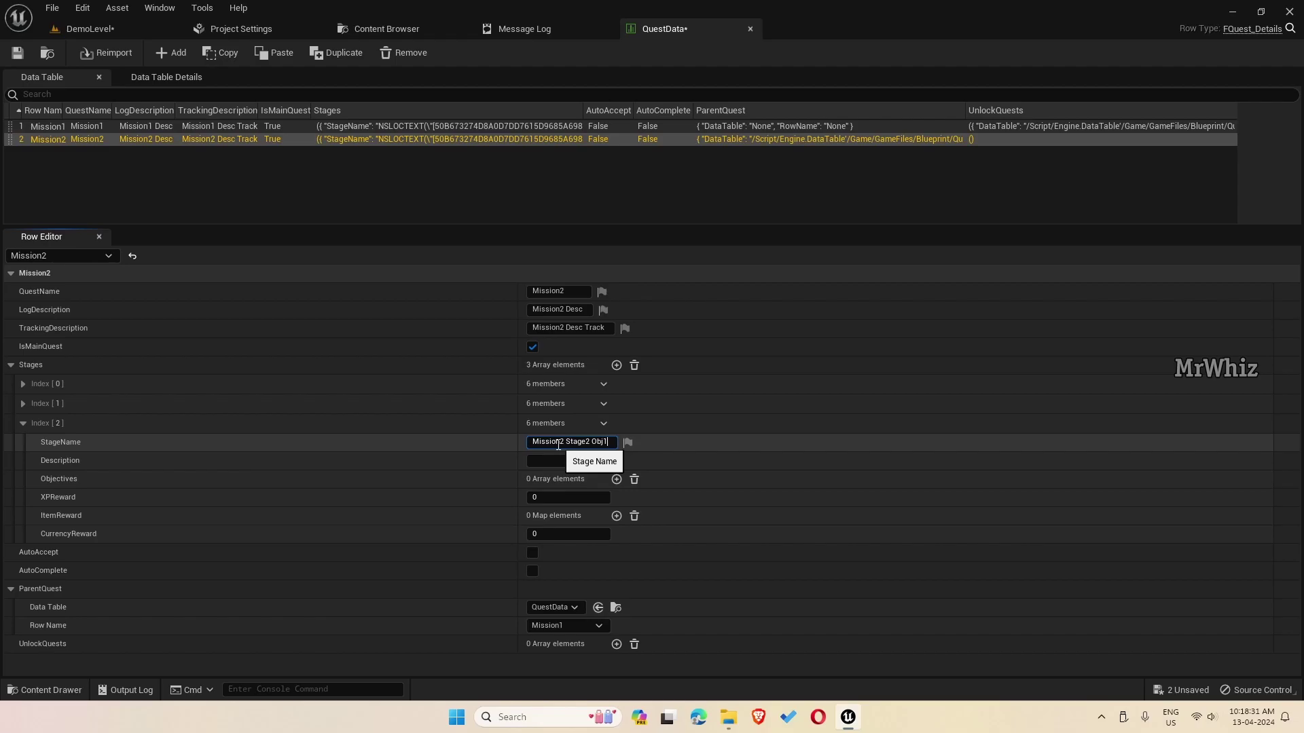
pyautogui.press('BackSpace')
pyautogui.press('BackSpace')
pyautogui.press('BackSpace')
pyautogui.press('BackSpace')
pyautogui.press('BackSpace')
pyautogui.press('BackSpace')
pyautogui.click(551, 460)
pyautogui.hotkey('ctrl', 'v')
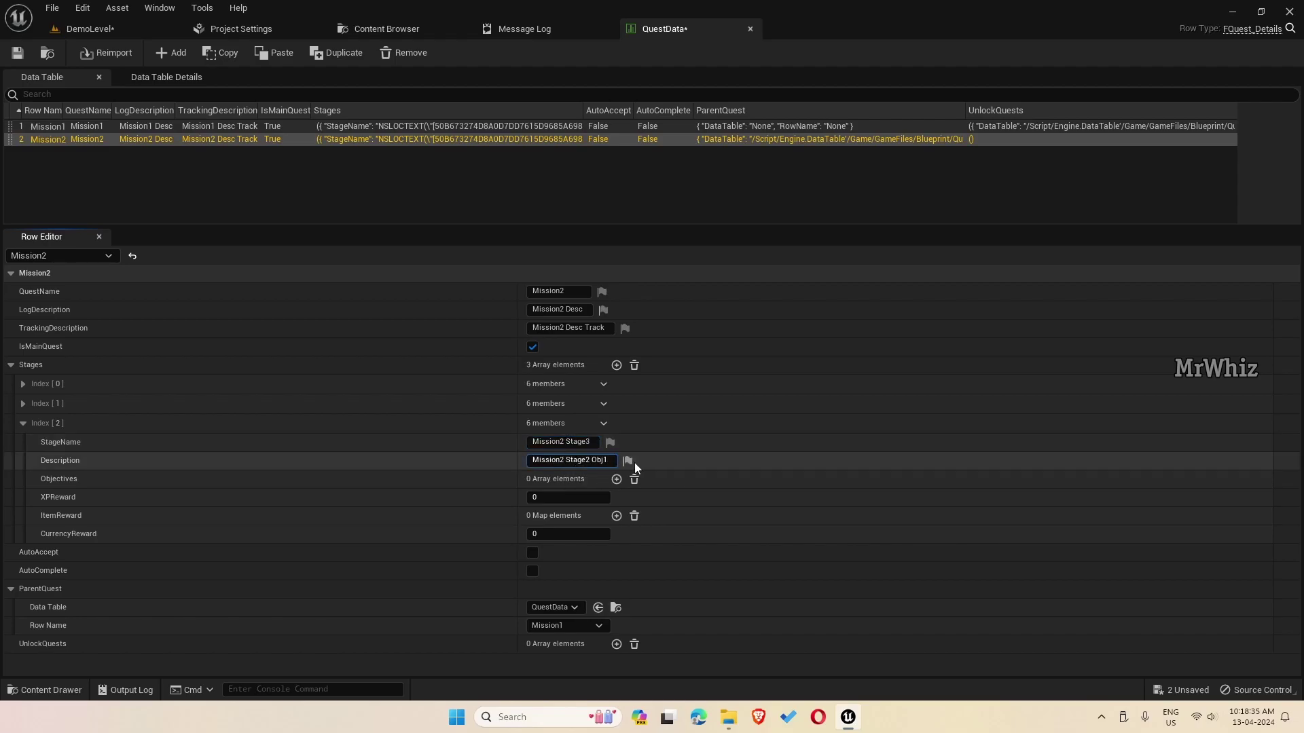
pyautogui.press('BackSpace')
pyautogui.press('BackSpace')
pyautogui.press('BackSpace')
pyautogui.press('BackSpace')
pyautogui.write('3 Desc')
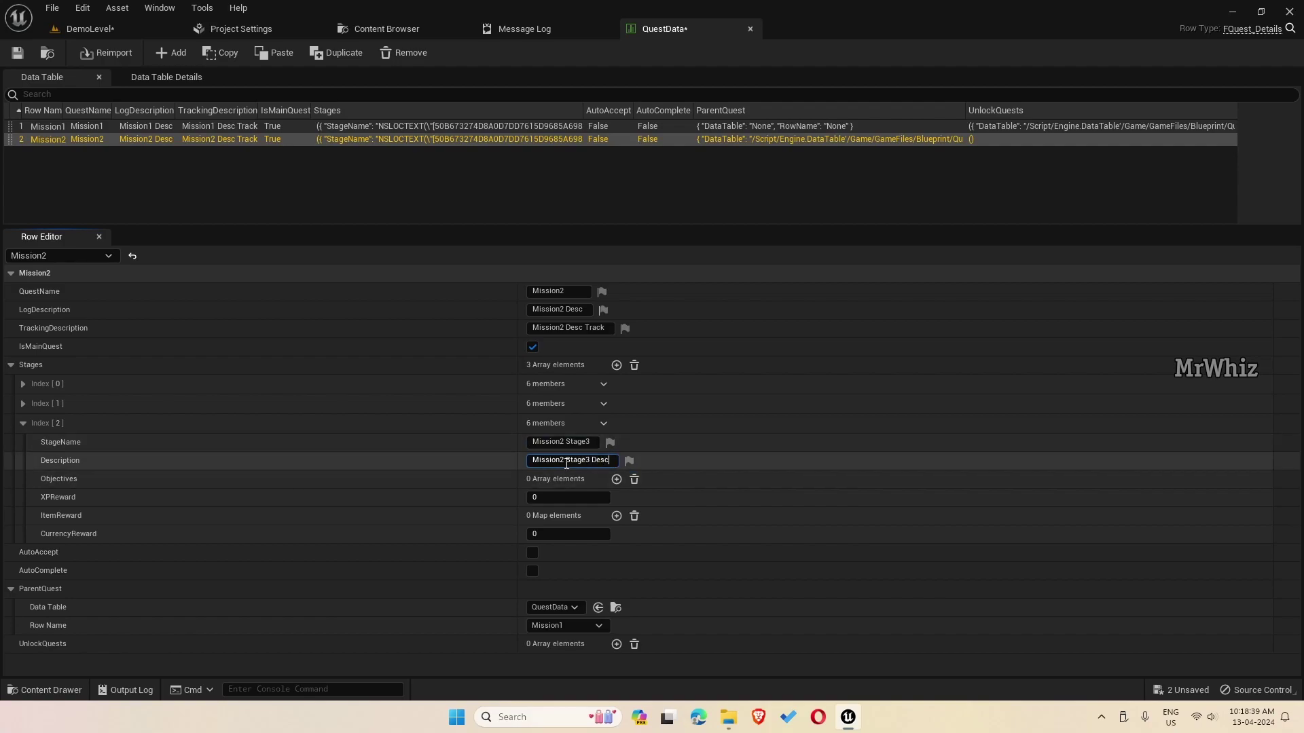
# Add an objective named Mission2 Stage3 Obj1 with description Mission2 Stage3 Obj1 Desc
pyautogui.click(617, 479)
pyautogui.click(45, 498)
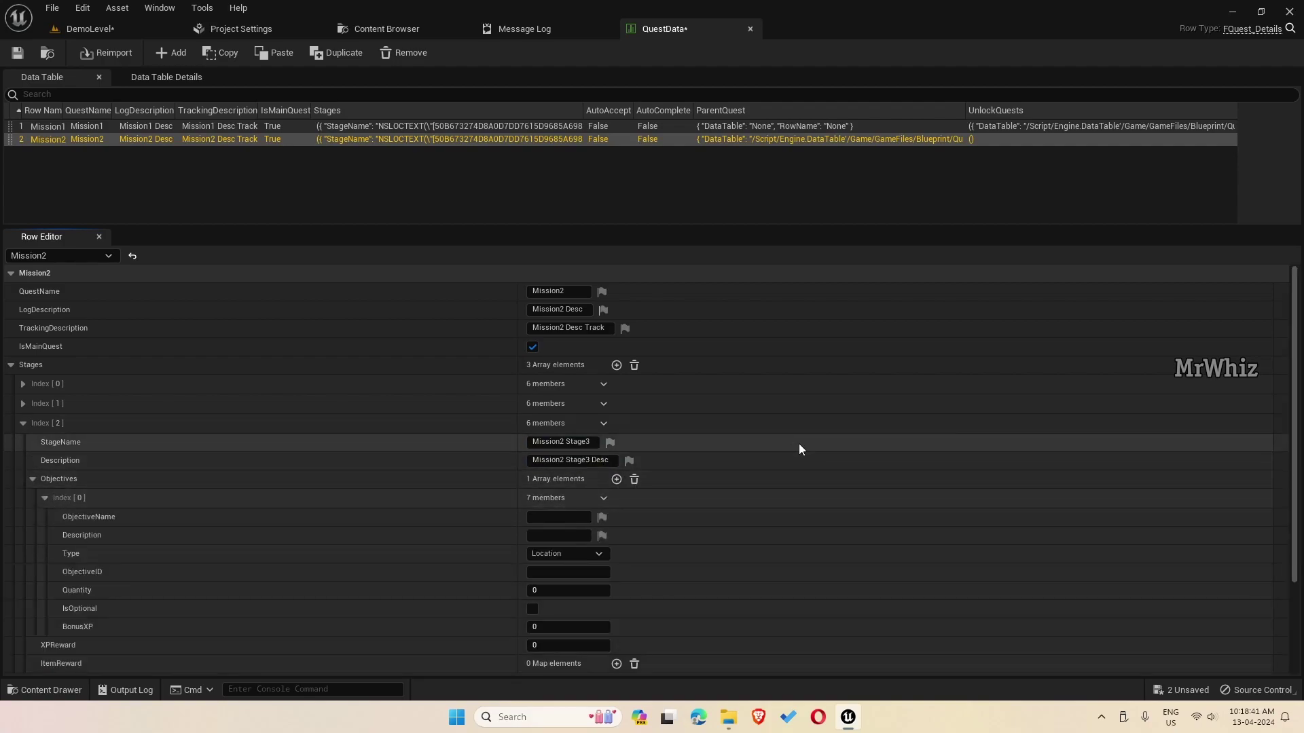
pyautogui.scroll(-3, 798, 445)
pyautogui.click(580, 395)
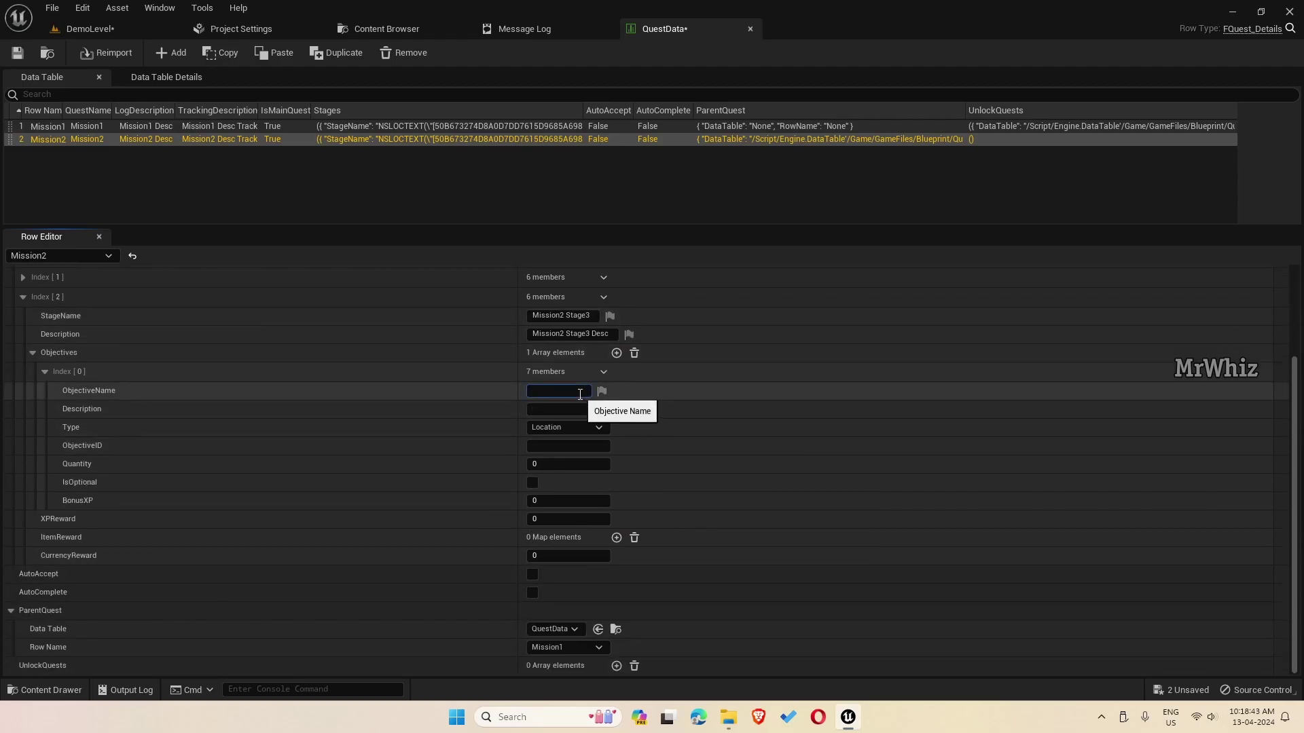
pyautogui.hotkey('ctrl', 'v')
pyautogui.write('1')
pyautogui.click(588, 410)
pyautogui.hotkey('ctrl', 'v')
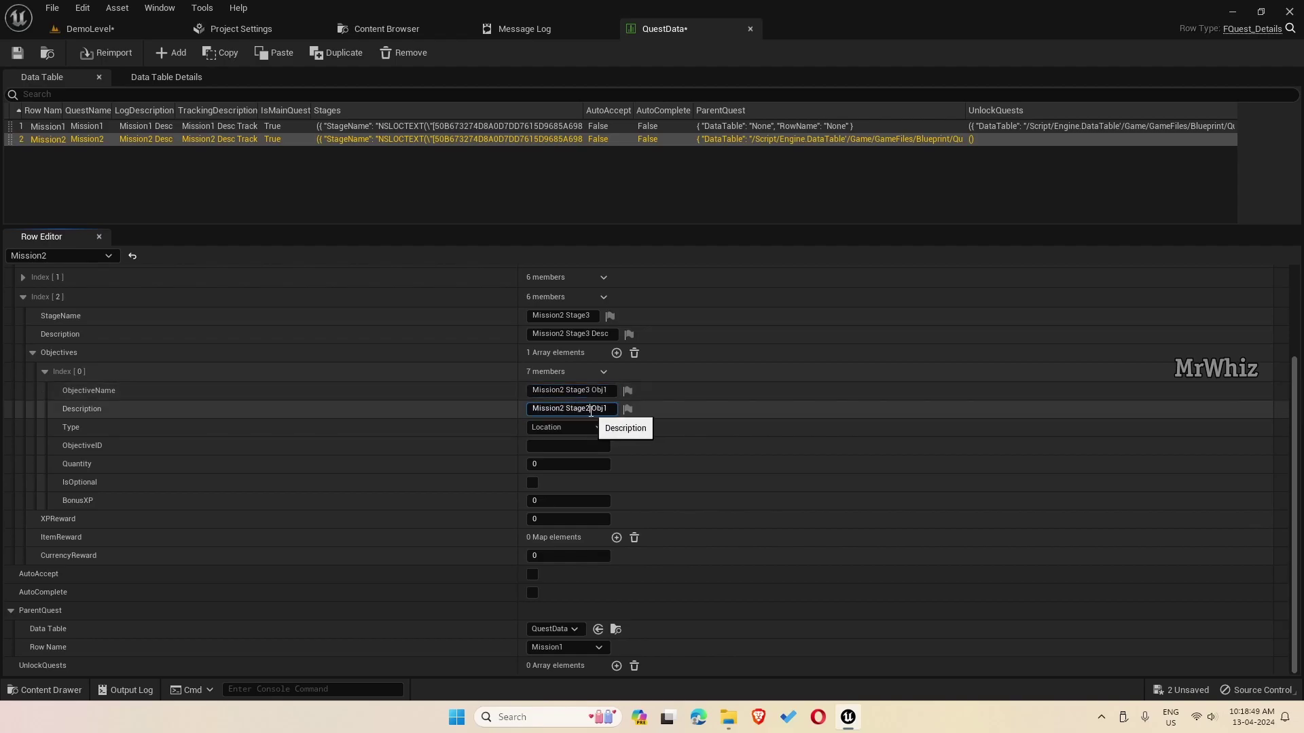
pyautogui.press('BackSpace')
pyautogui.write('3 Obj1 Desc')
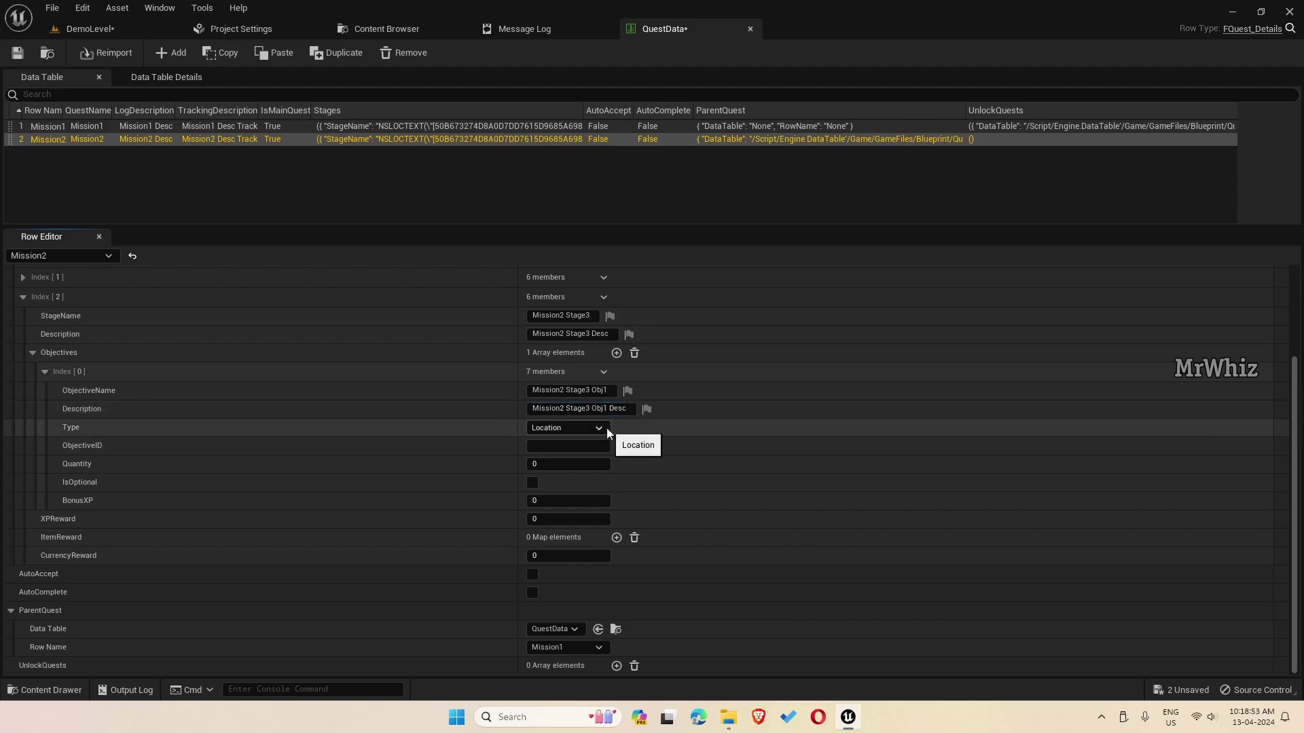
# Set the objective to Interact, ID mission2stone1, Quantity 1, and save QuestData
pyautogui.click(602, 428)
pyautogui.click(560, 467)
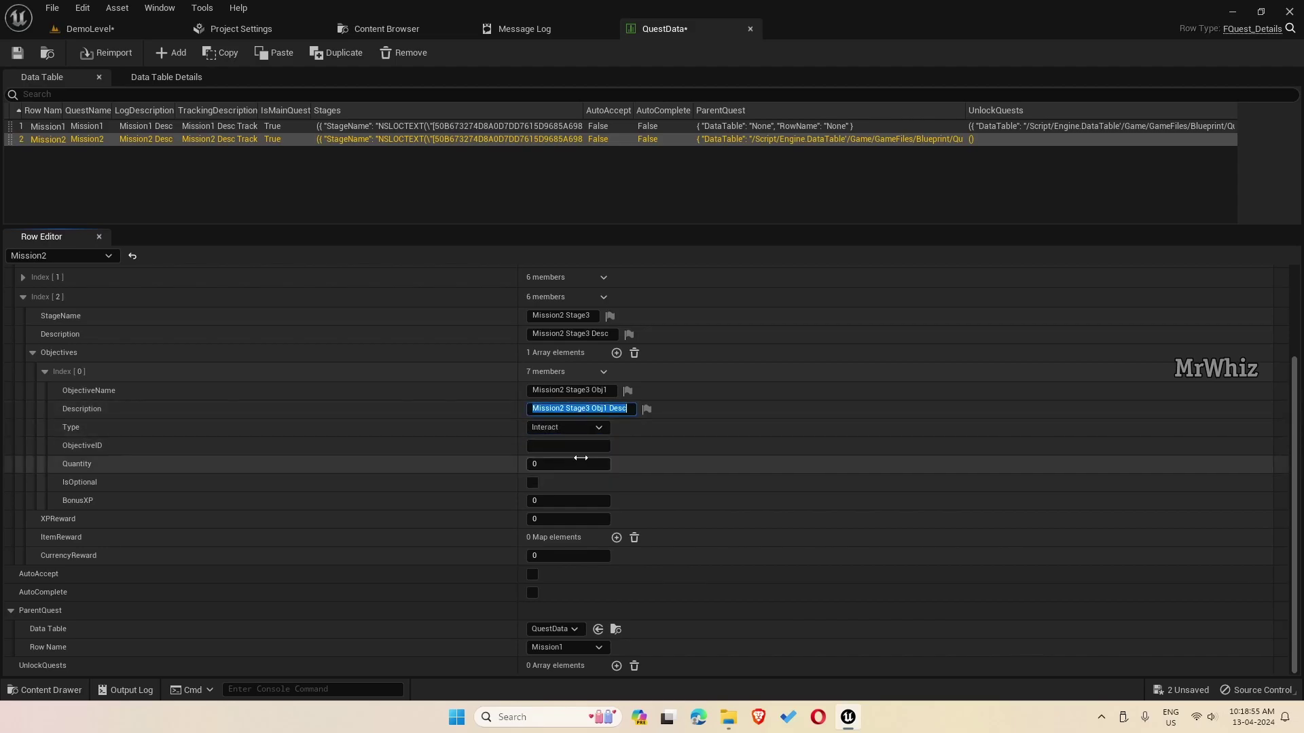
pyautogui.click(565, 445)
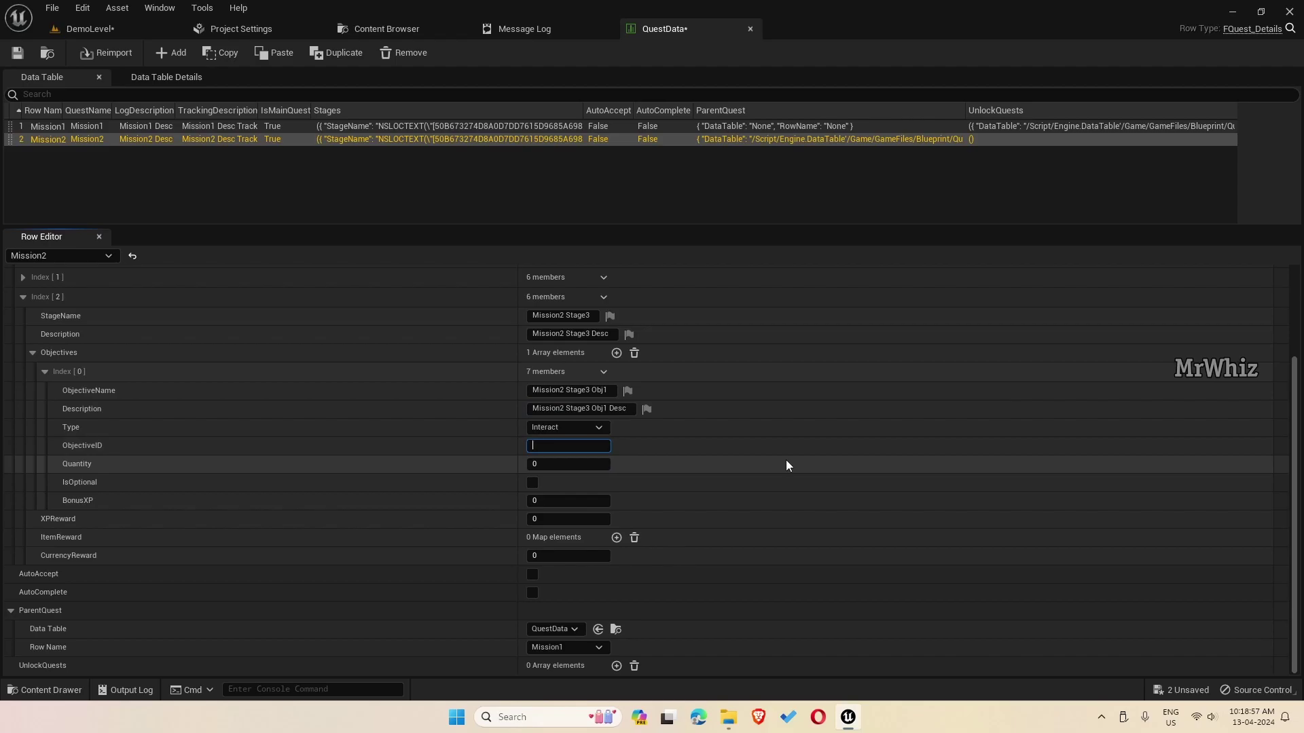
pyautogui.write('mission2stone1')
pyautogui.click(587, 468)
pyautogui.write('1')
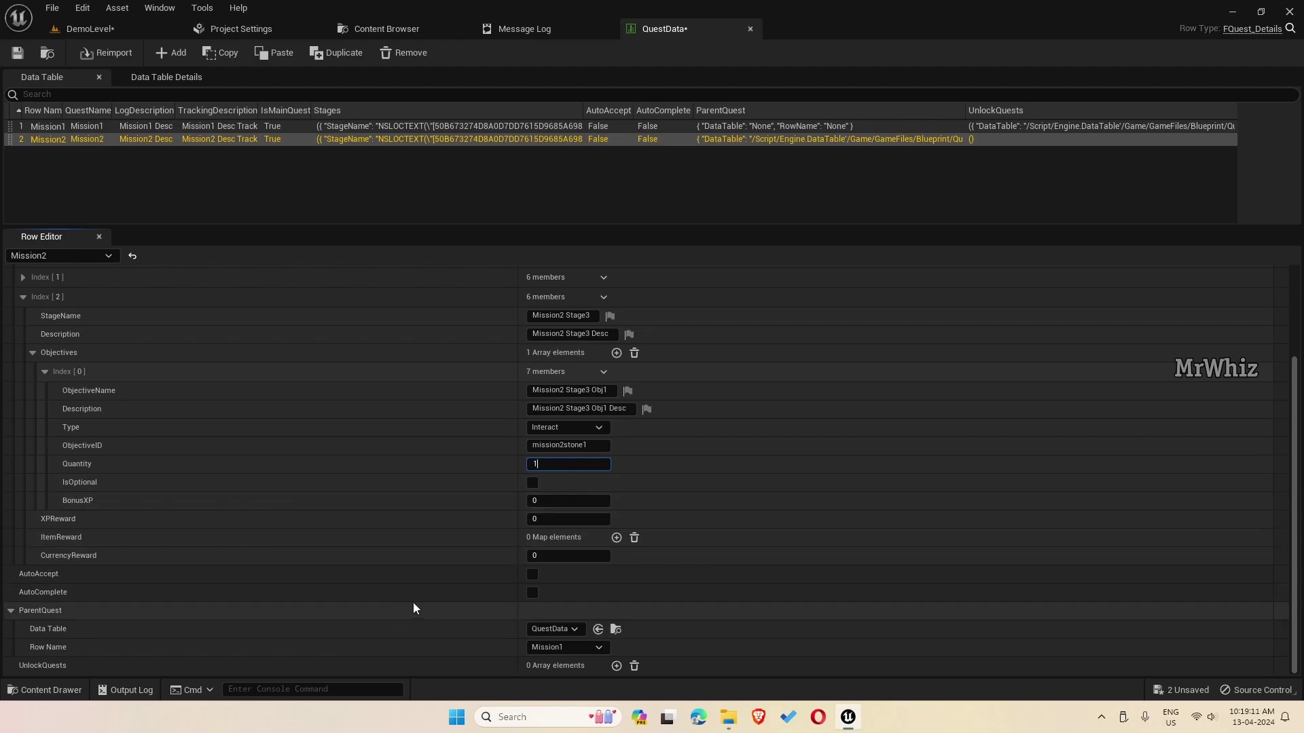
pyautogui.click(17, 55)
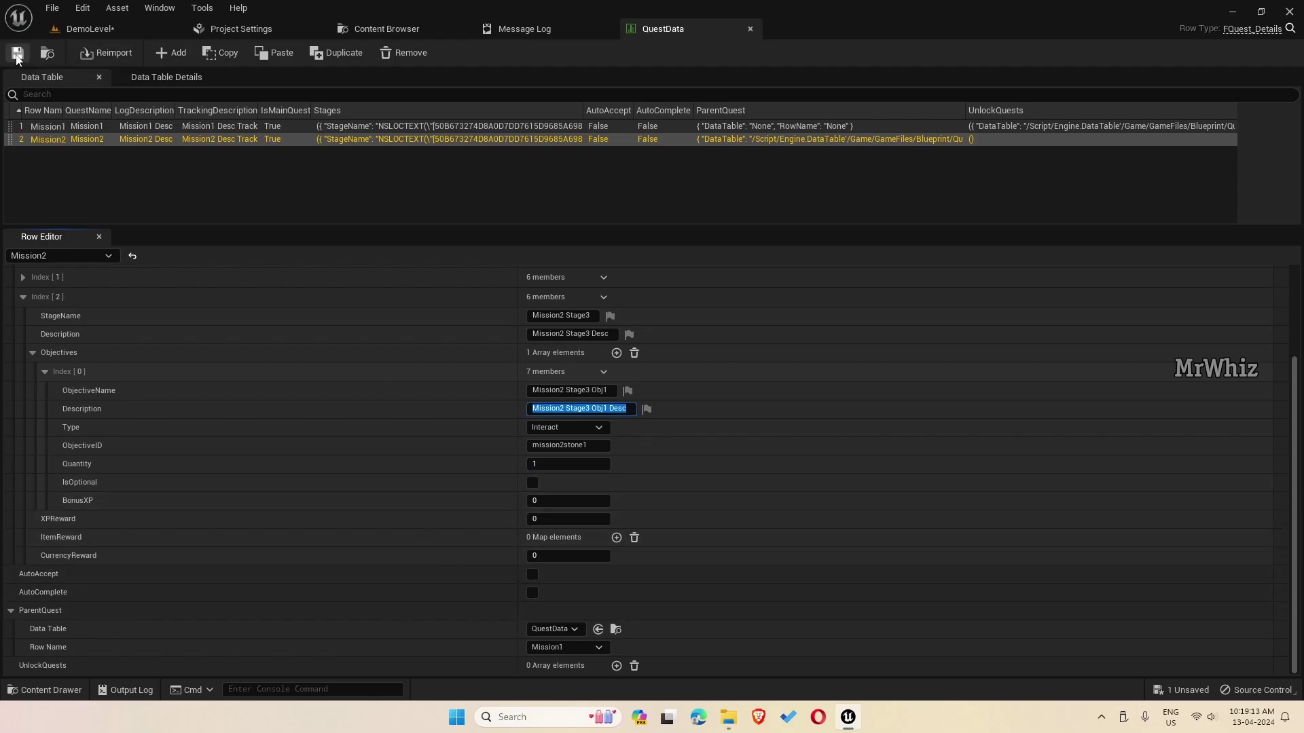
# Place NPC_QuestGiverBase from AdvancedLocomotionV4/Blueprints/CharacterLogic/NPC in front of the Quest NPC board
pyautogui.click(90, 28)
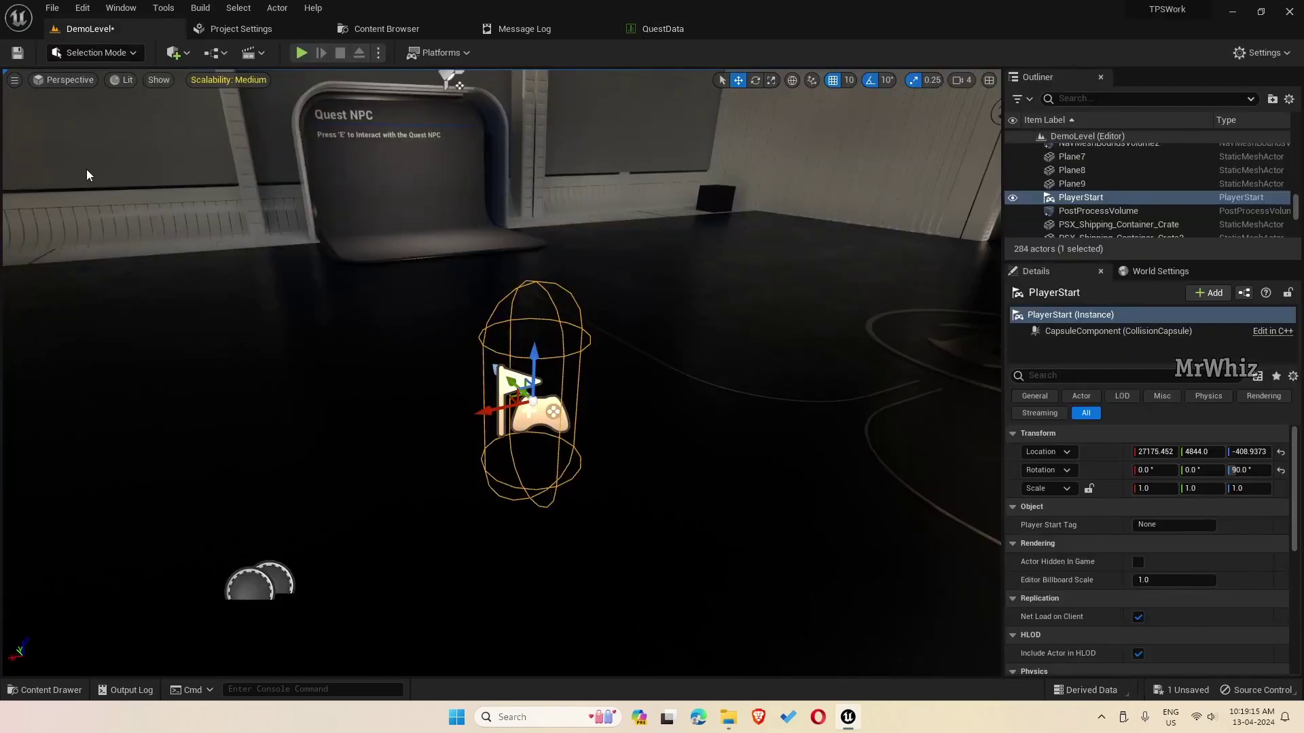
pyautogui.click(42, 690)
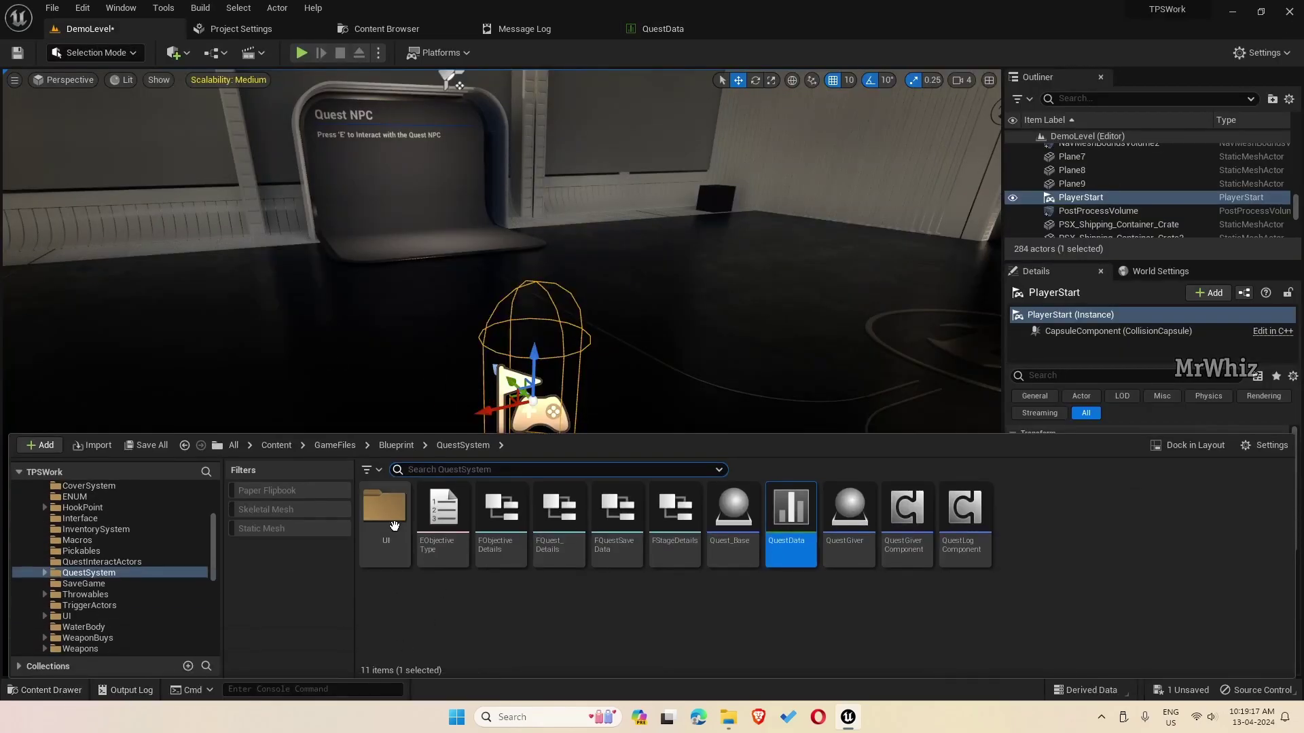
pyautogui.click(334, 445)
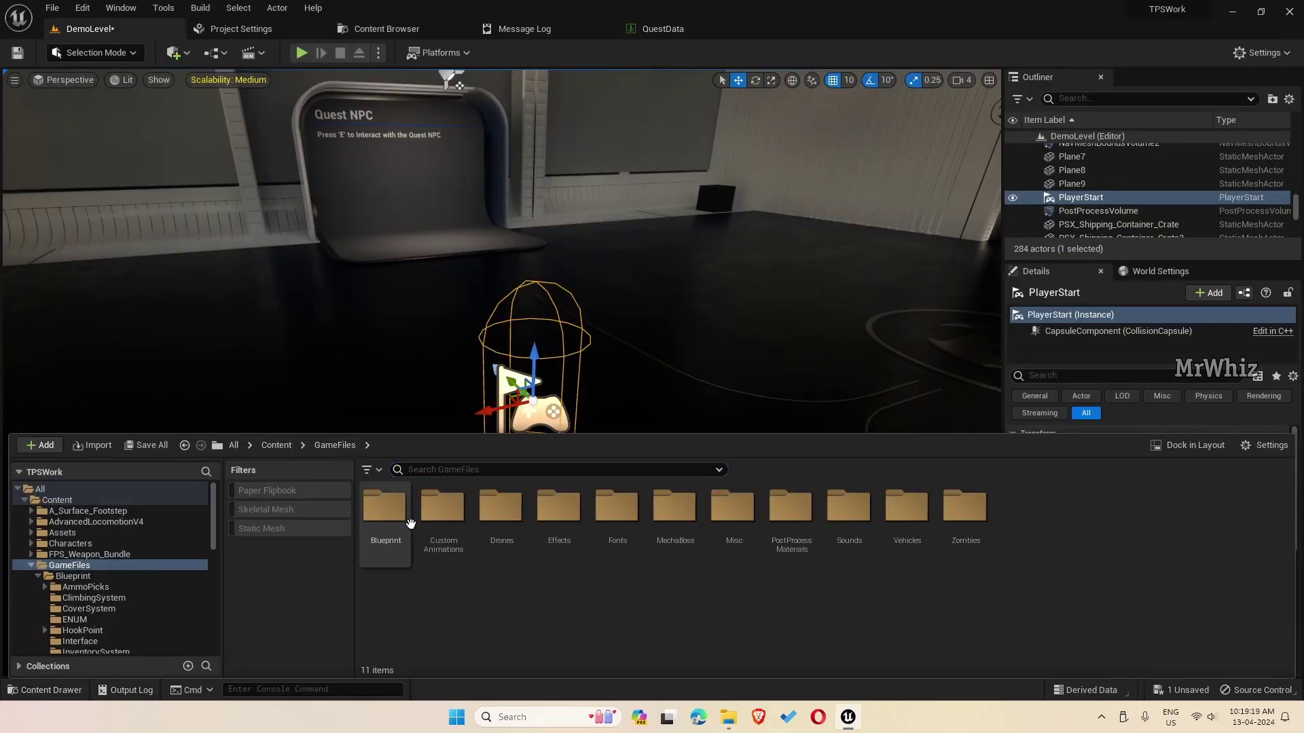
pyautogui.click(276, 446)
pyautogui.doubleClick(442, 516)
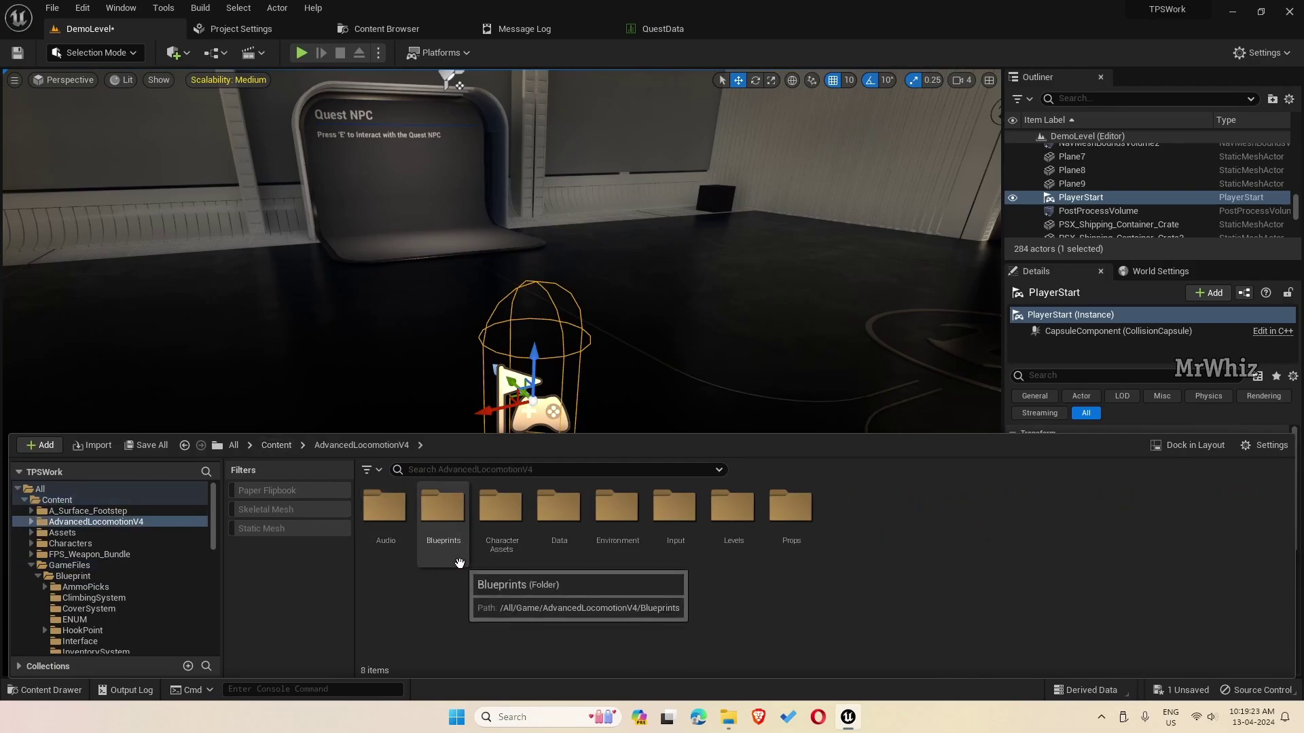
pyautogui.doubleClick(442, 540)
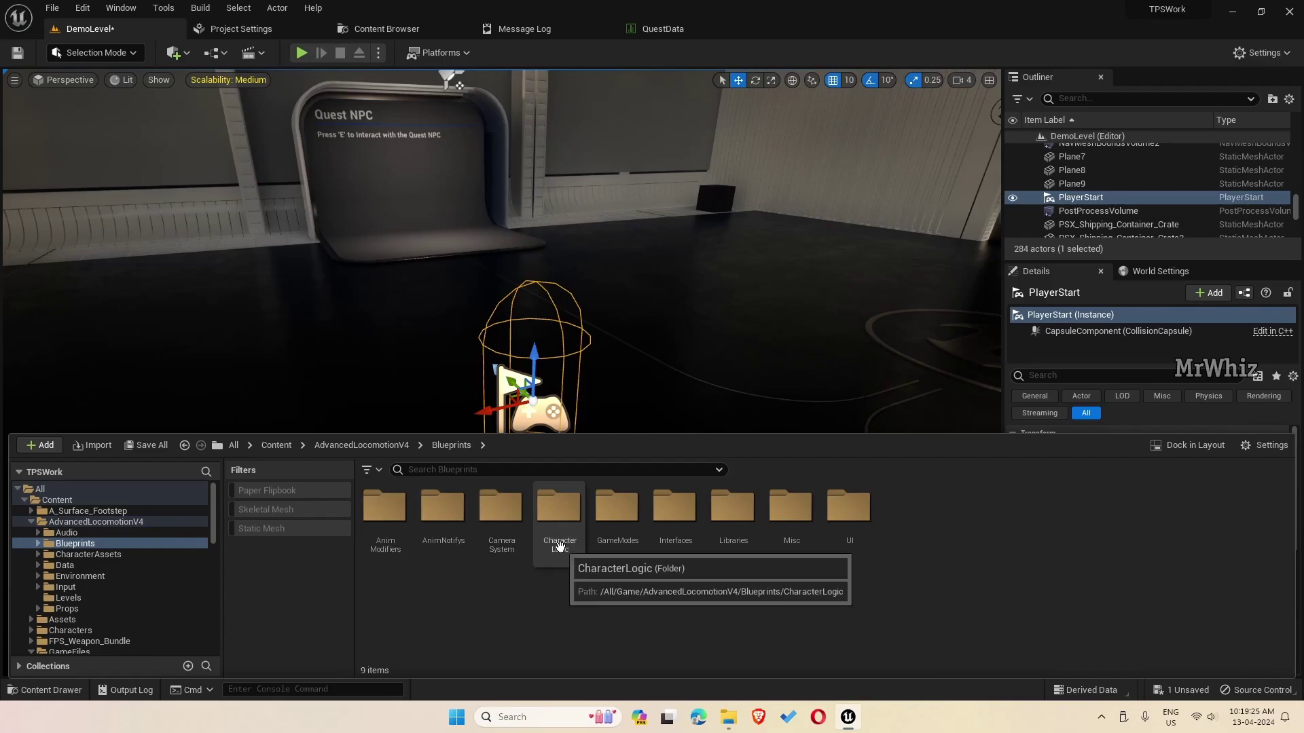
pyautogui.doubleClick(555, 537)
pyautogui.doubleClick(559, 536)
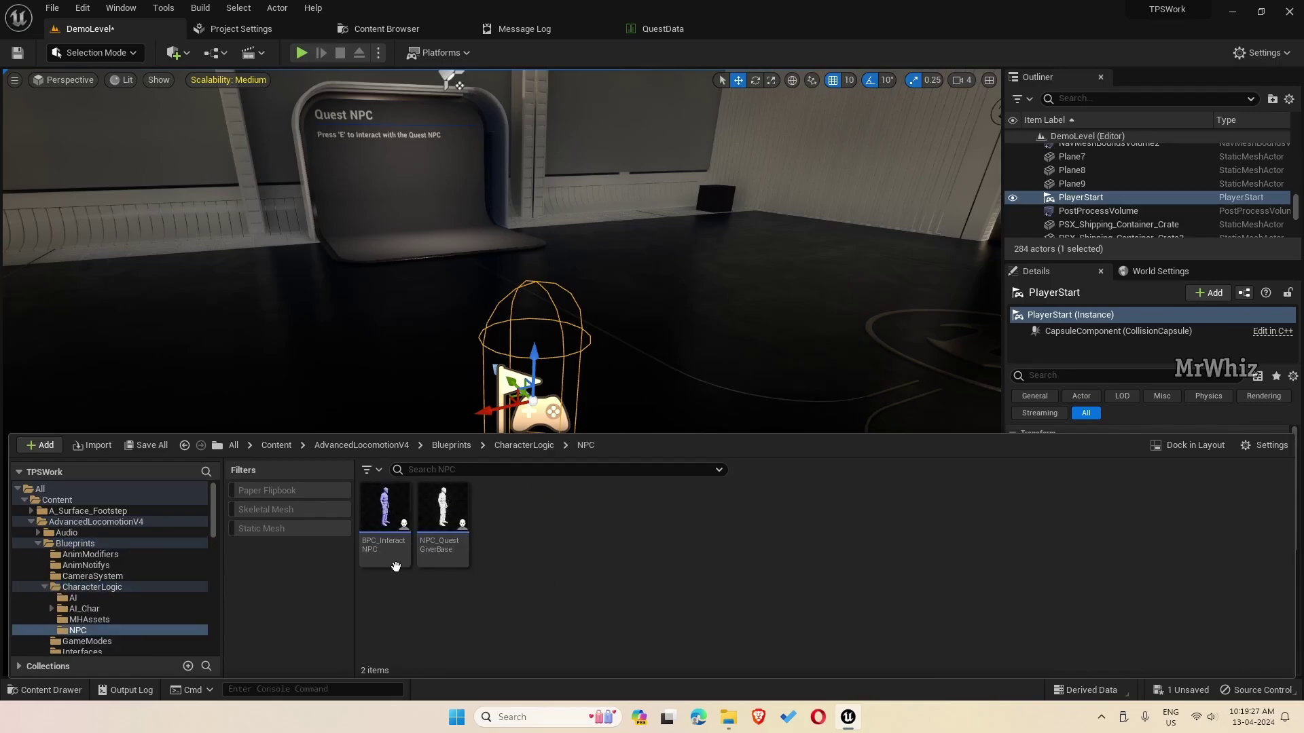
pyautogui.moveTo(449, 555); pyautogui.dragTo(363, 218)
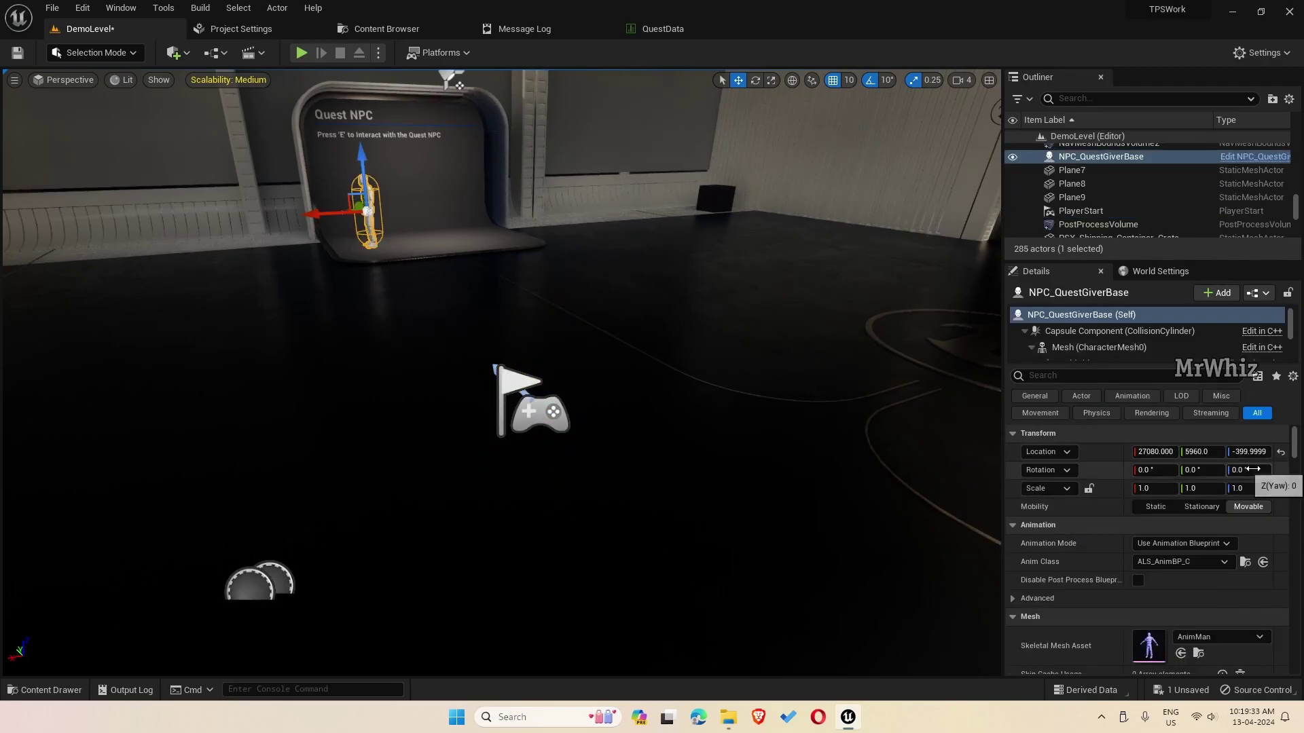
# Rotate the quest-giver NPC to a yaw (Rotation Z) of -90 degrees
pyautogui.click(1253, 470)
pyautogui.write('90')
pyautogui.press('Return')
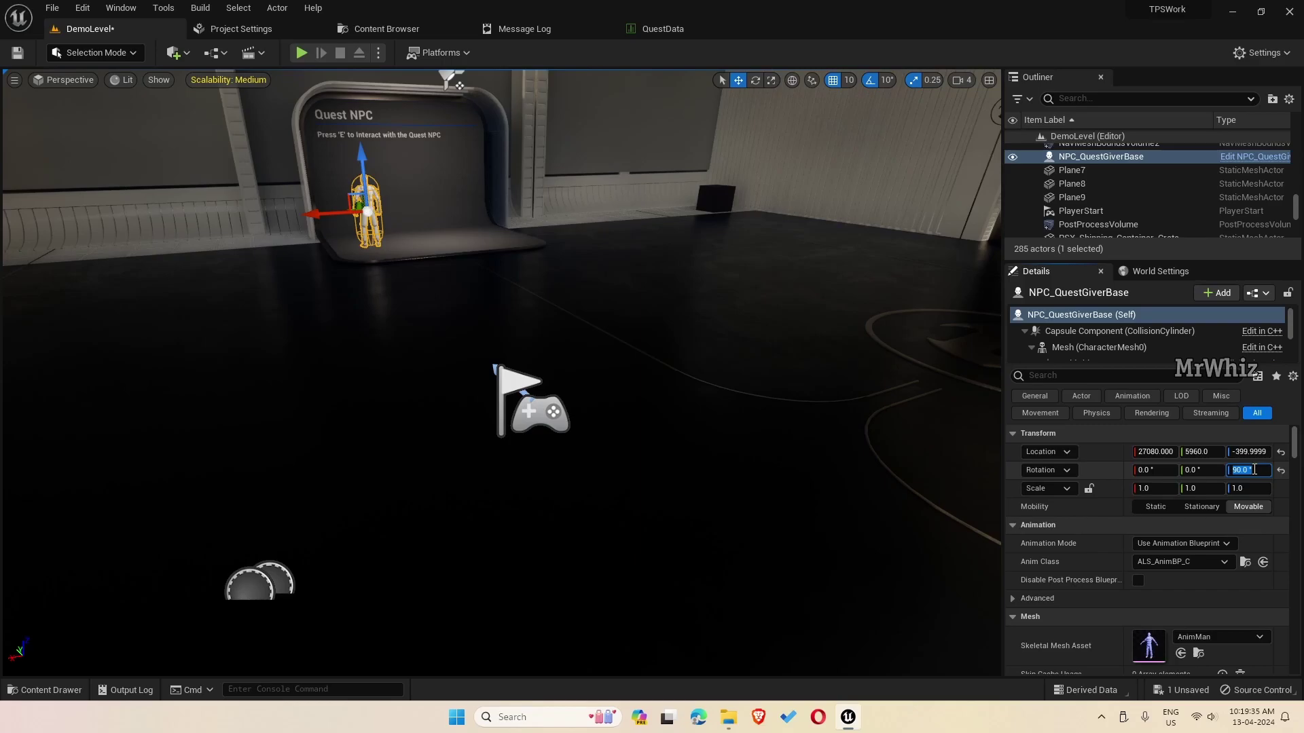
pyautogui.click(1254, 470)
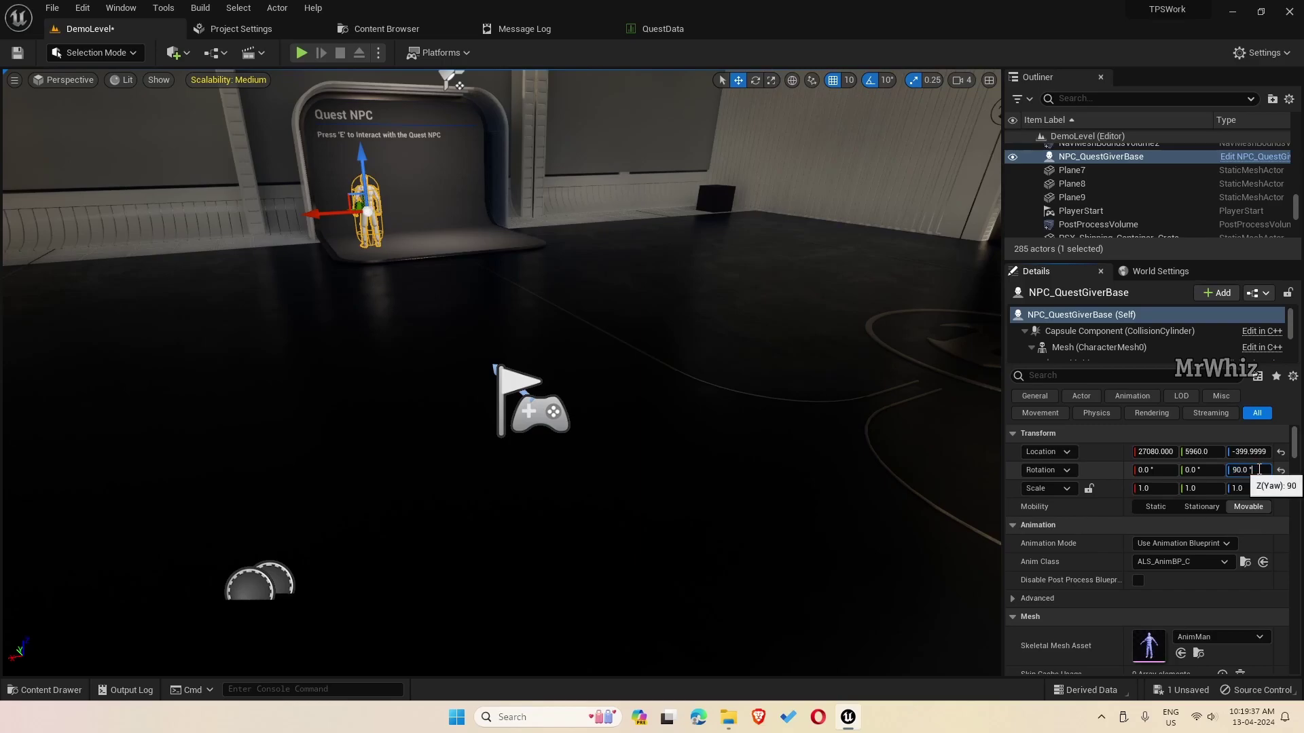
pyautogui.hotkey('ctrl', 'a')
pyautogui.write('-90')
pyautogui.press('Return')
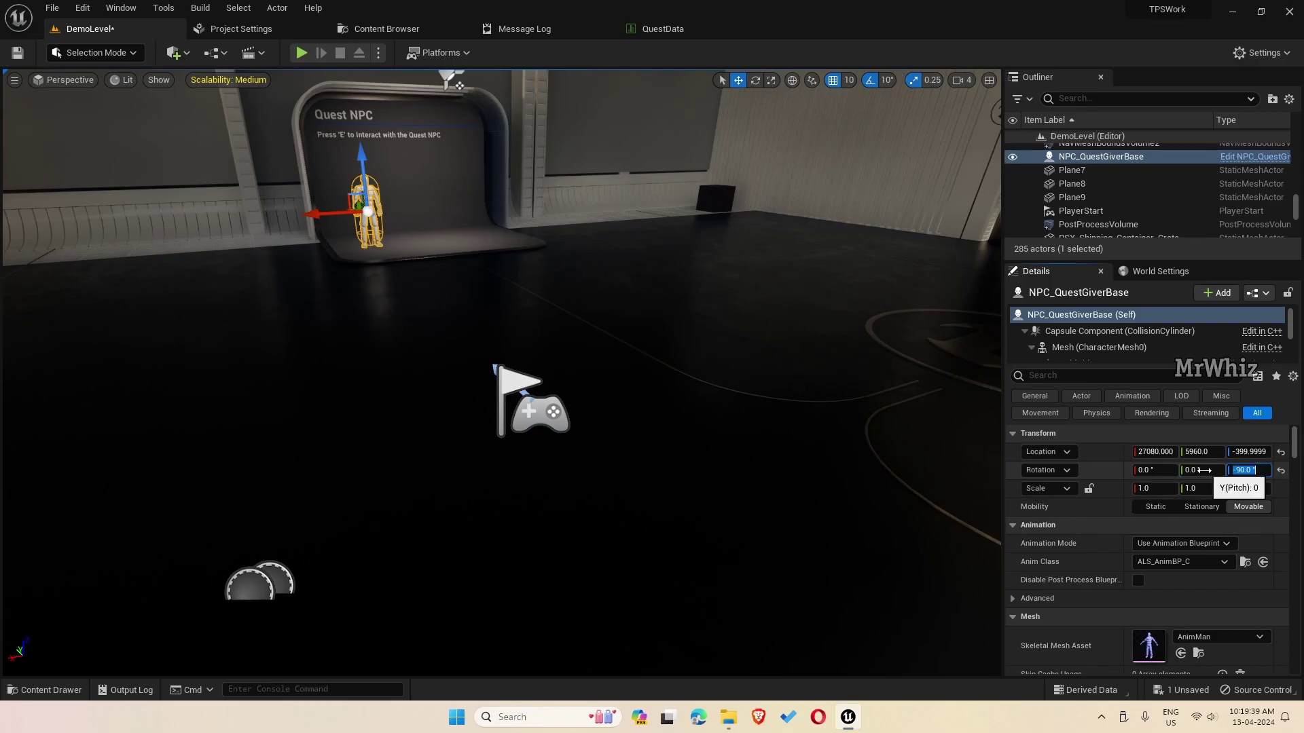
pyautogui.click(479, 332)
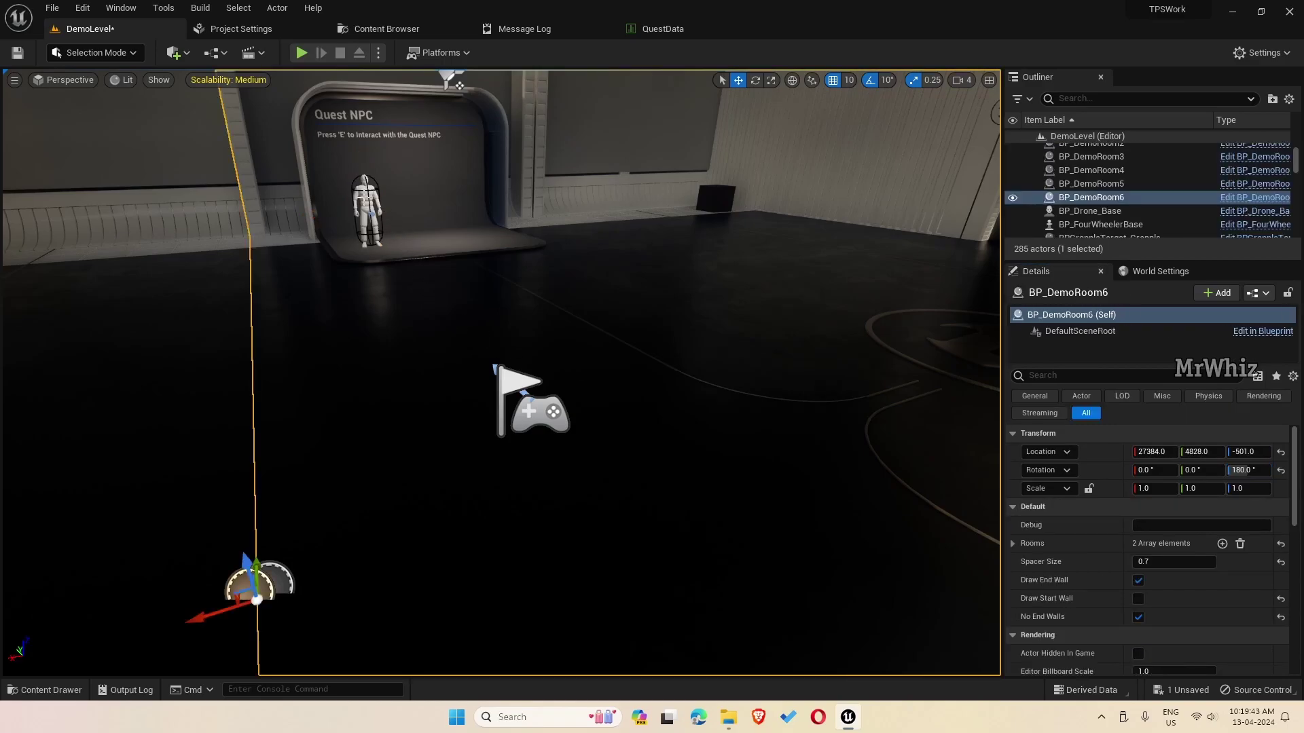
# Set its QuestGiverComponent to the QuestData row Mission1 and tick Is Unlocked
pyautogui.click(367, 211)
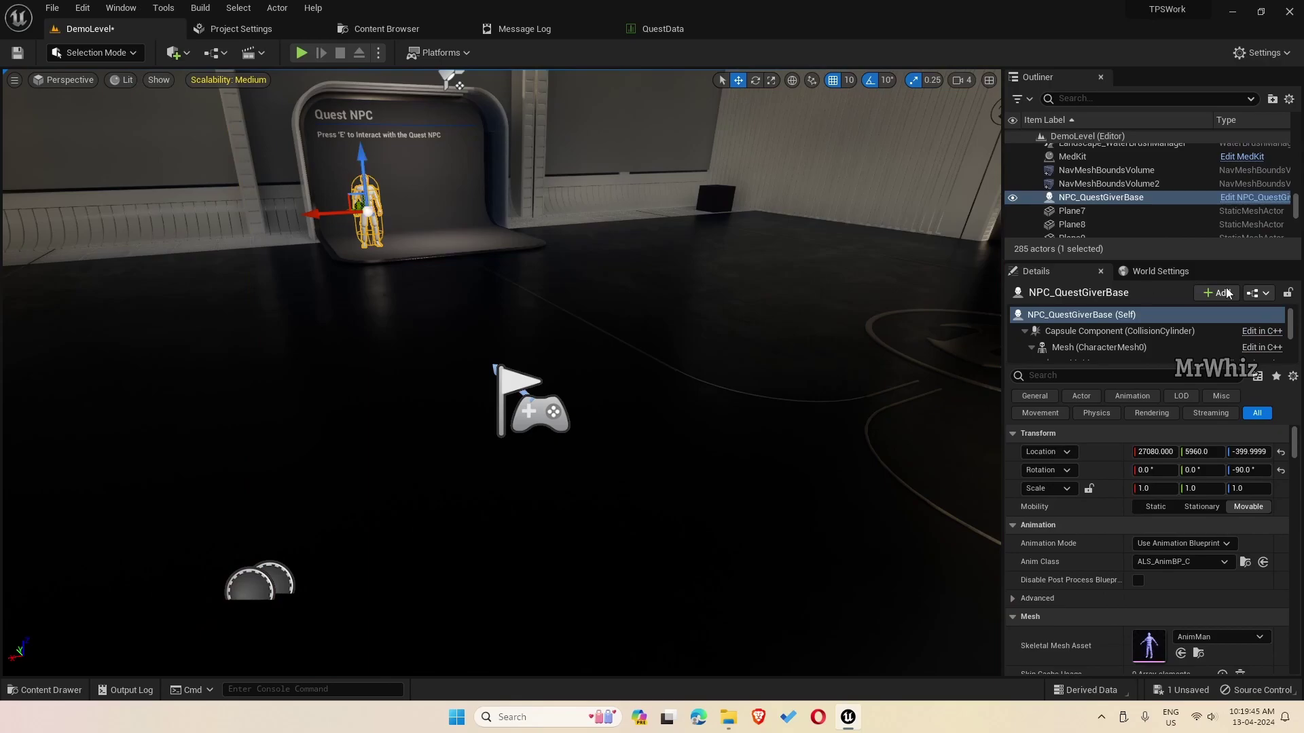
pyautogui.scroll(-2, 1086, 322)
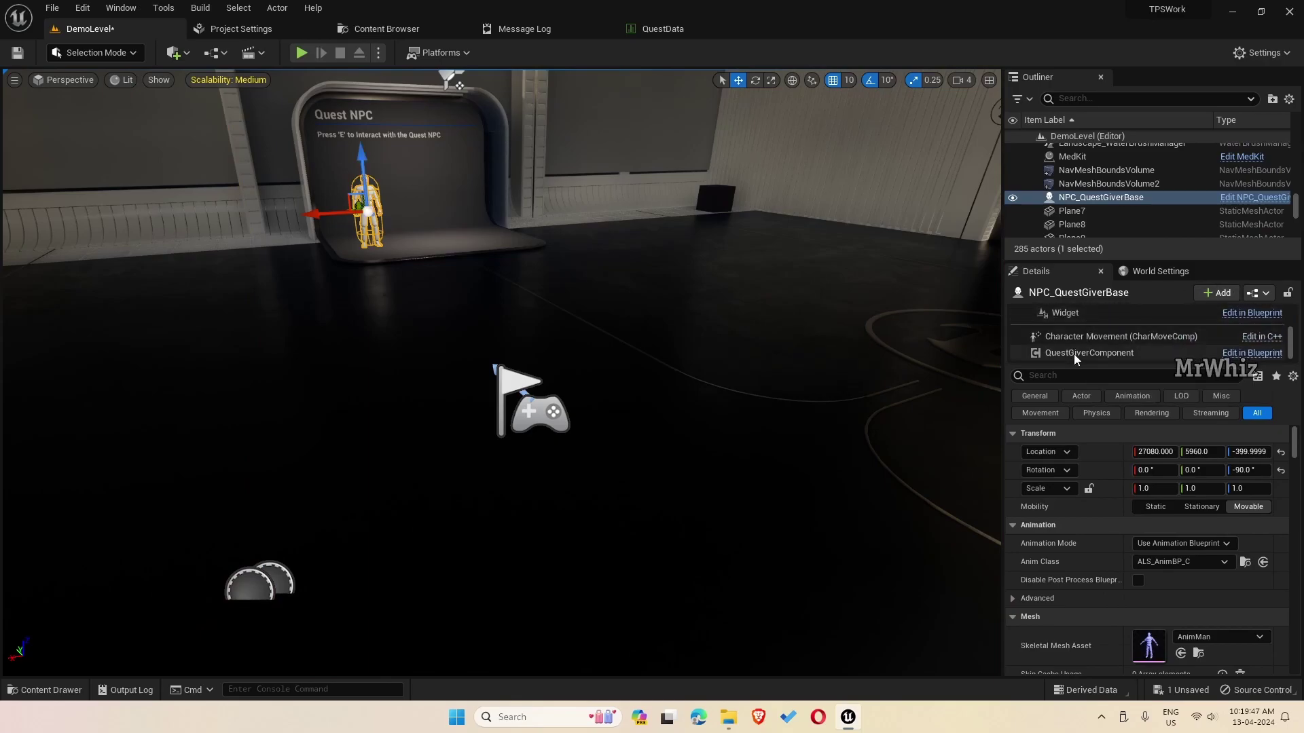
pyautogui.click(1074, 353)
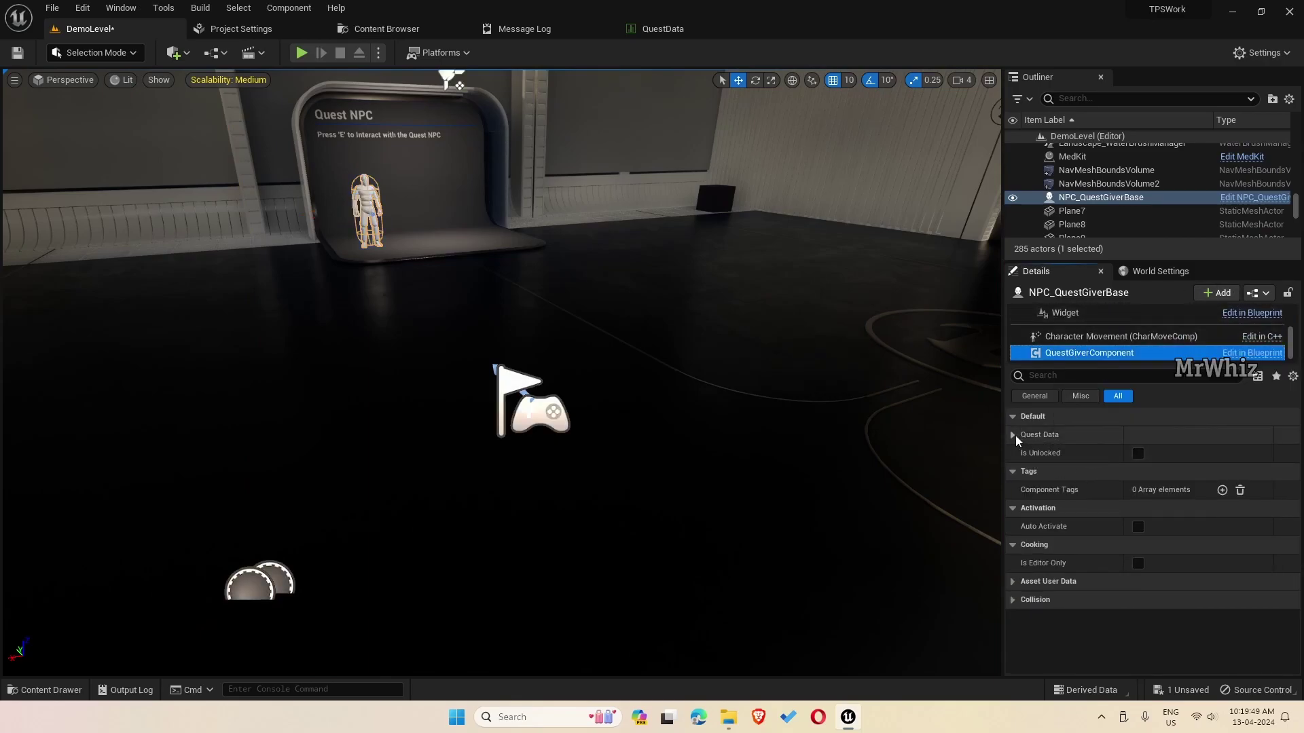
pyautogui.click(1014, 435)
pyautogui.click(1168, 455)
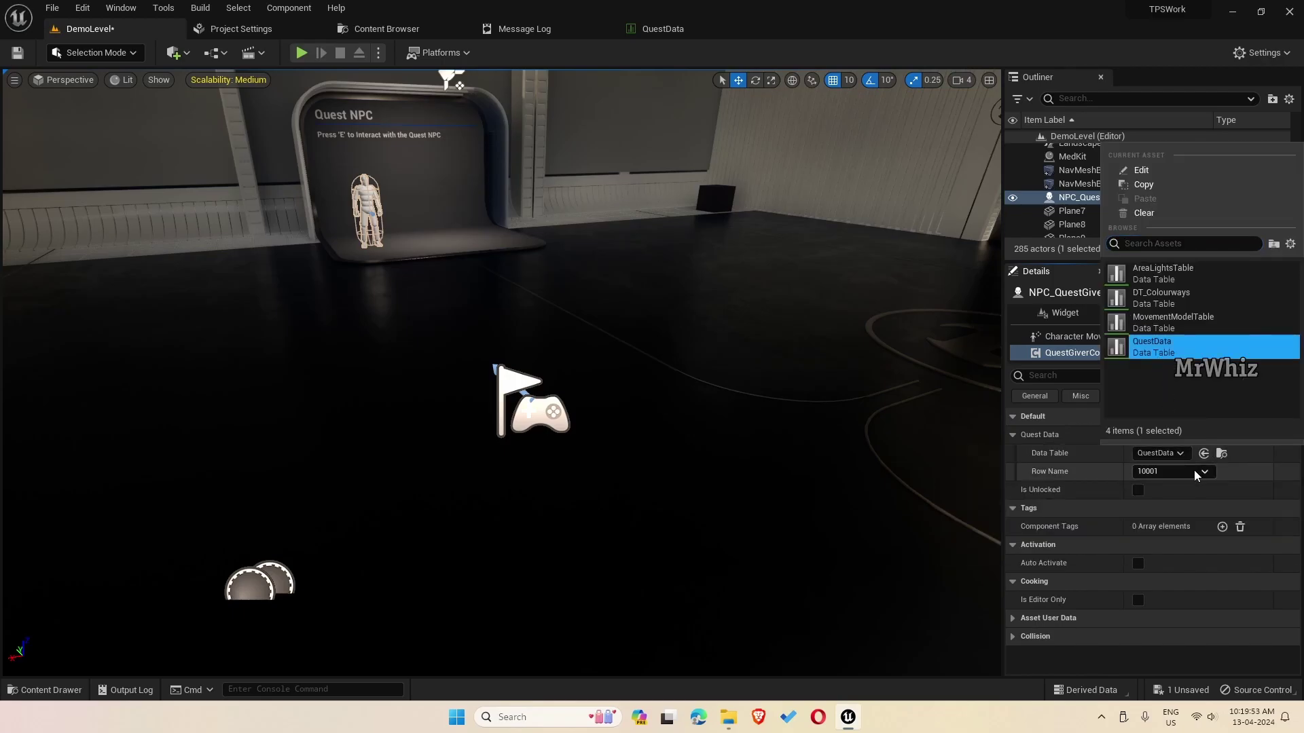
pyautogui.click(1194, 470)
pyautogui.click(1180, 504)
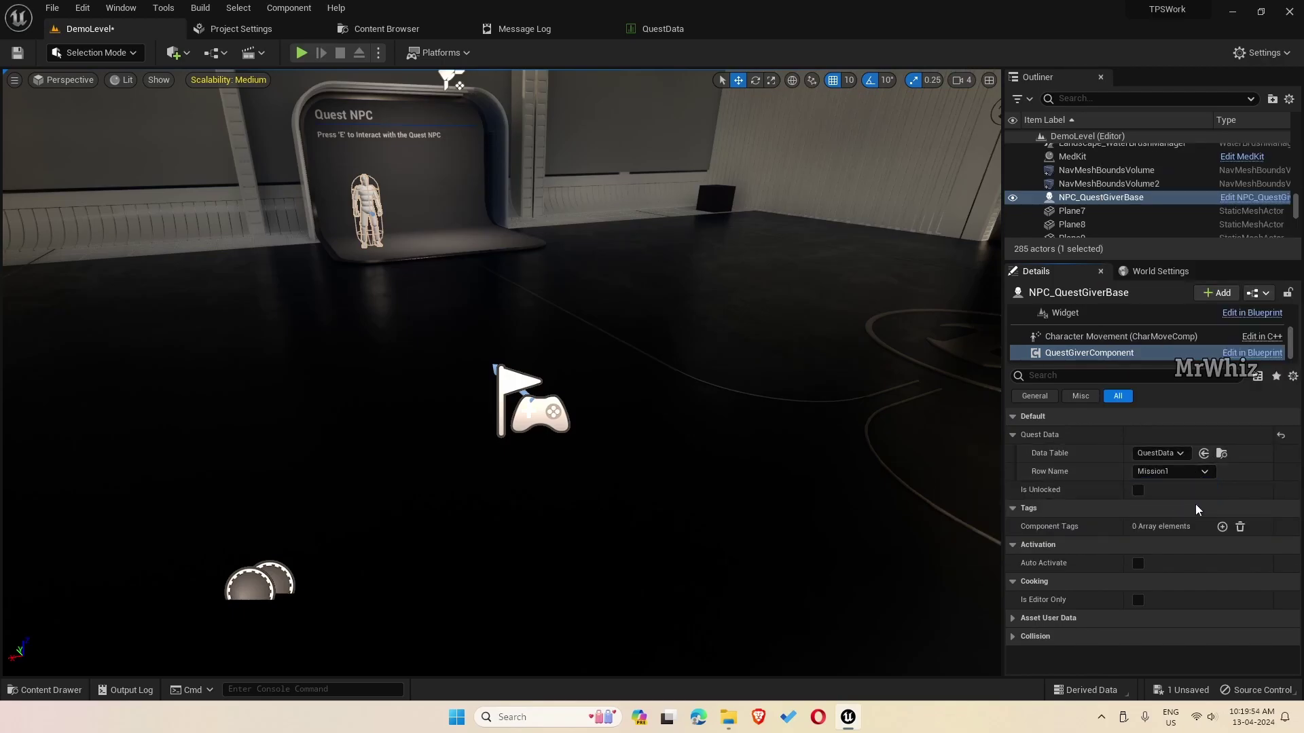
pyautogui.click(1138, 490)
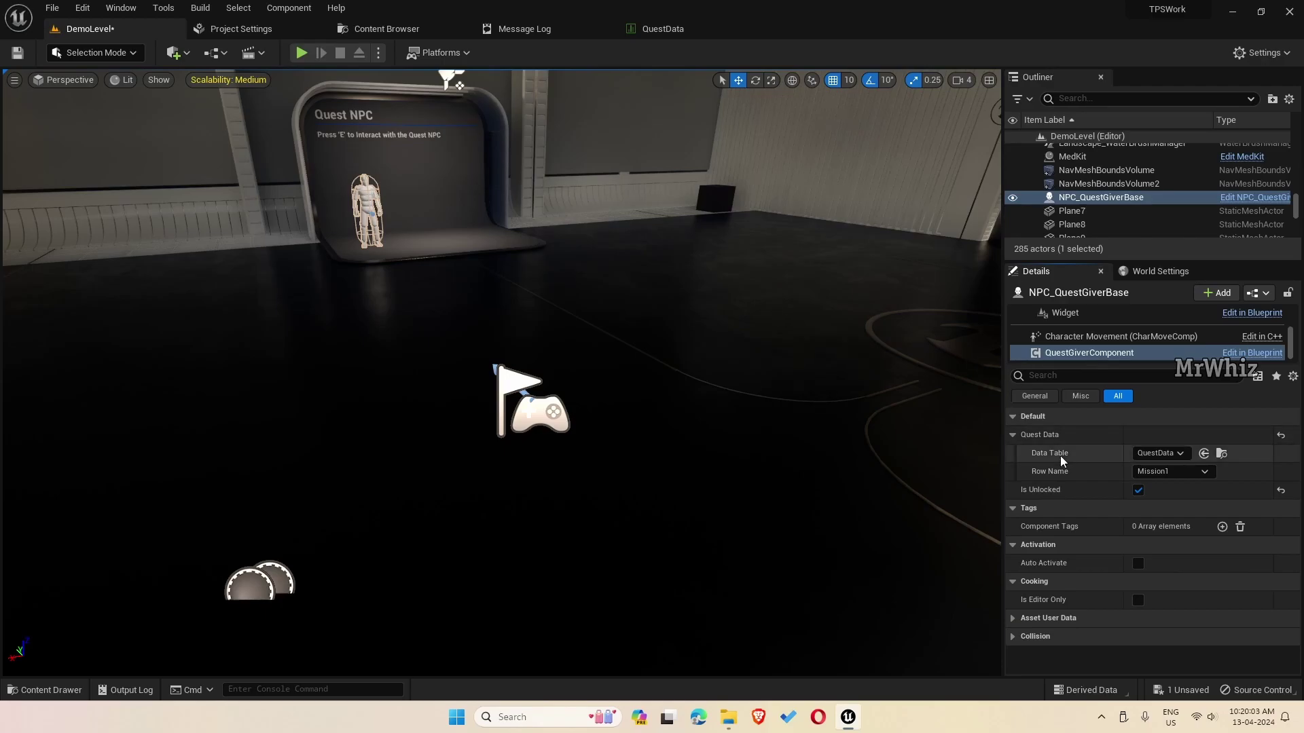
# Undo the stray mesh move and Alt-drag the NPC actor to create NPC_QuestGiverBase2 beside it
pyautogui.click(360, 218)
pyautogui.keyDown('alt'); pyautogui.moveTo(327, 248); pyautogui.dragTo(451, 231); pyautogui.keyUp('alt')
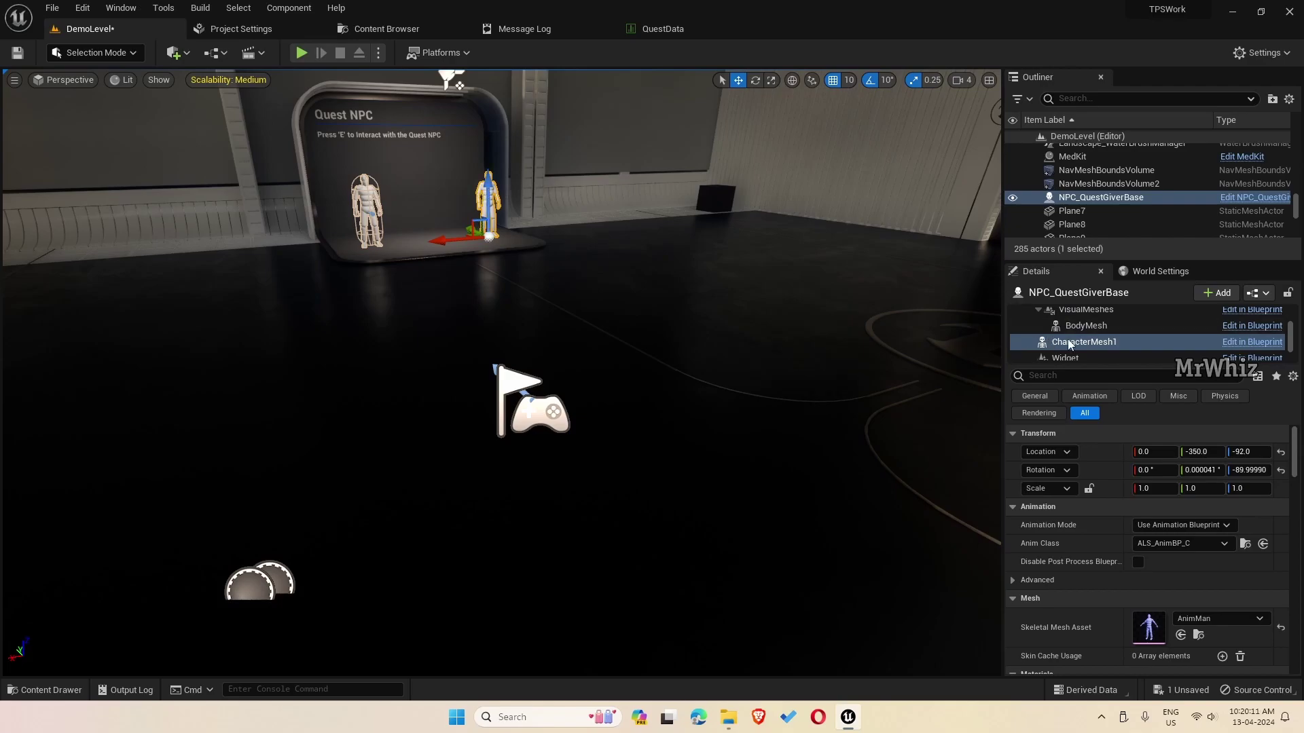
pyautogui.scroll(3, 1100, 333)
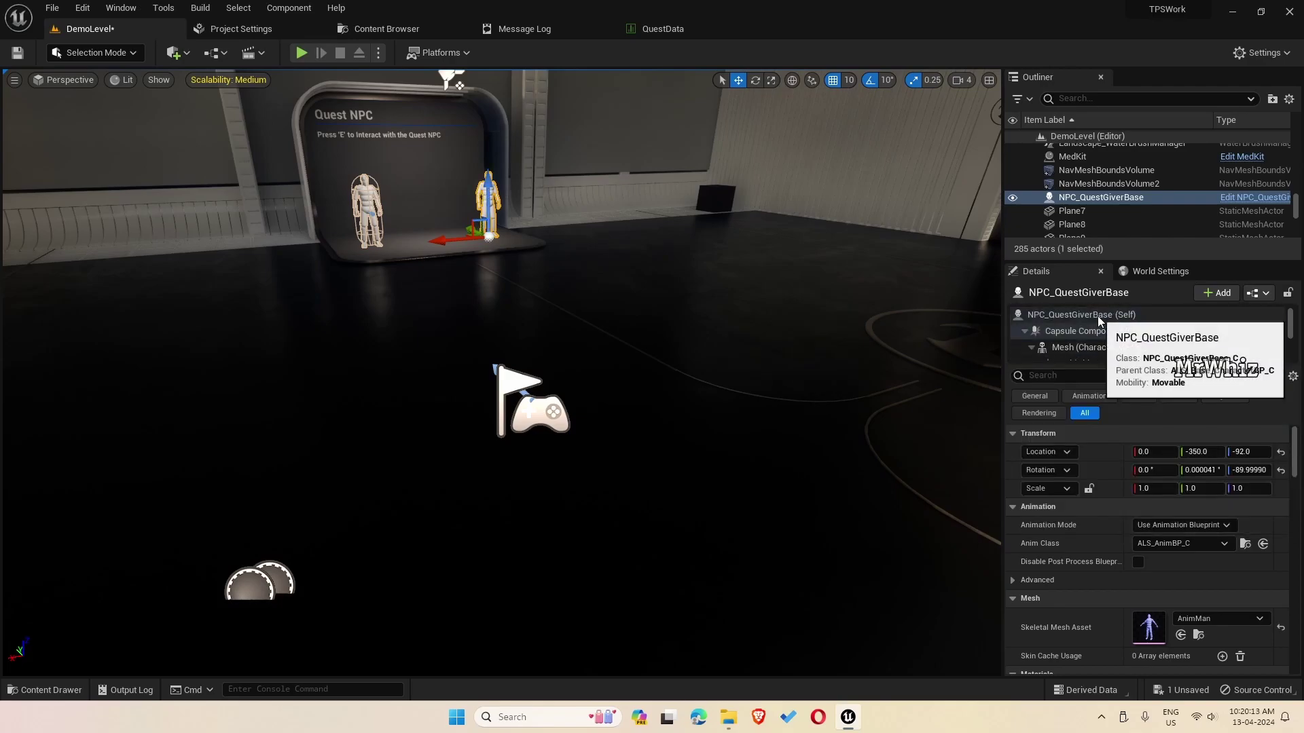
pyautogui.click(1098, 315)
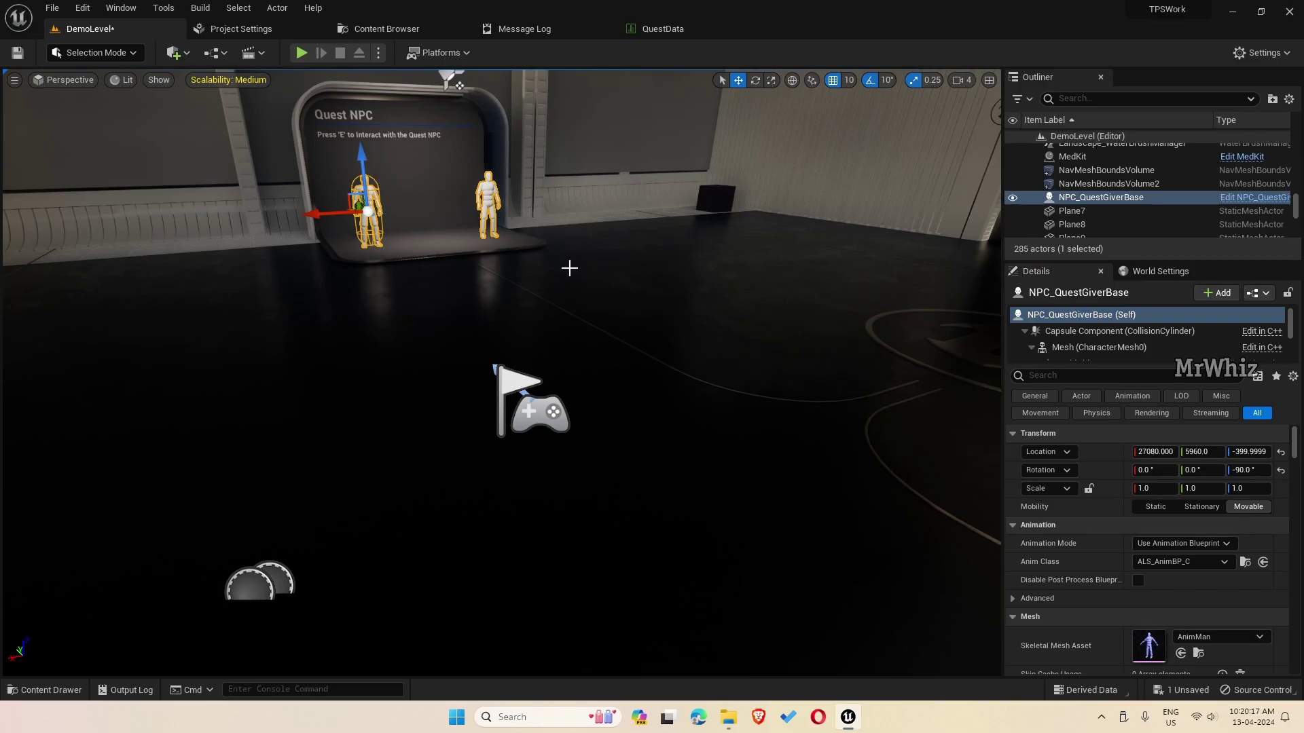
pyautogui.hotkey('ctrl', 'y')
pyautogui.hotkey('ctrl', 'z')
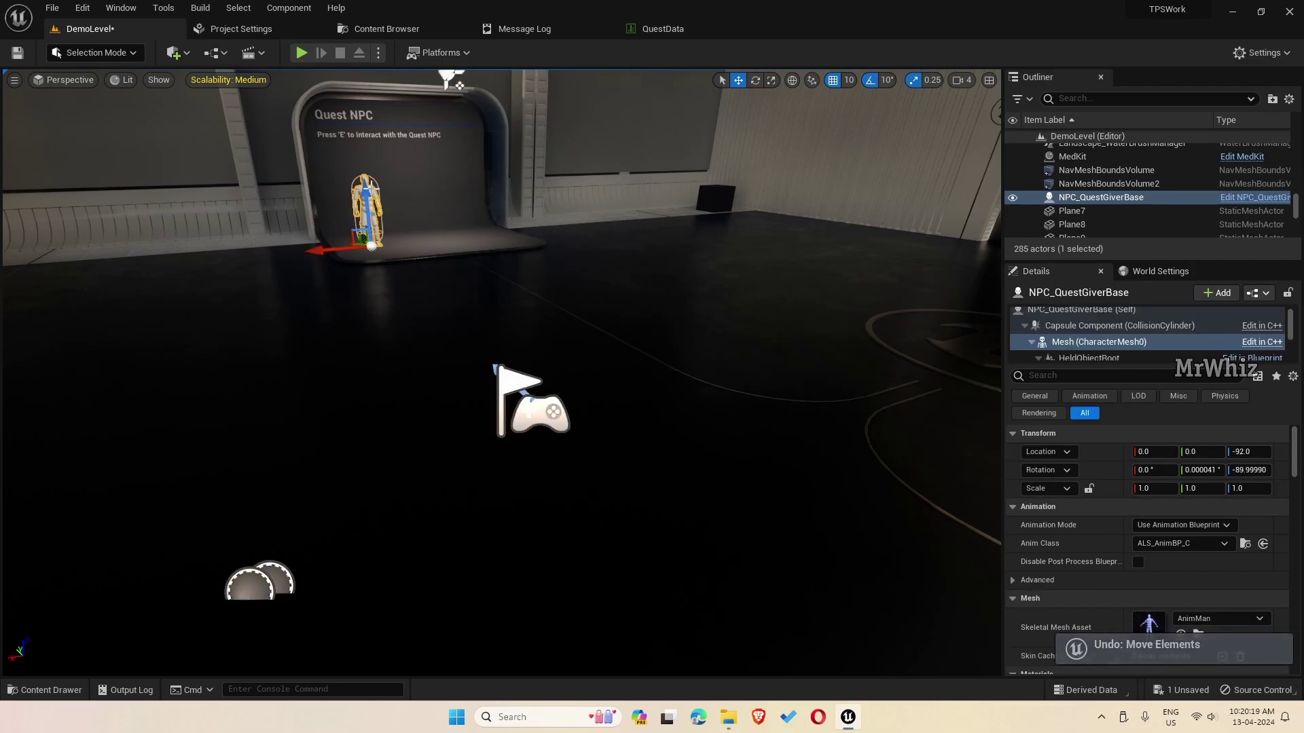
pyautogui.scroll(1, 1120, 332)
pyautogui.click(1080, 314)
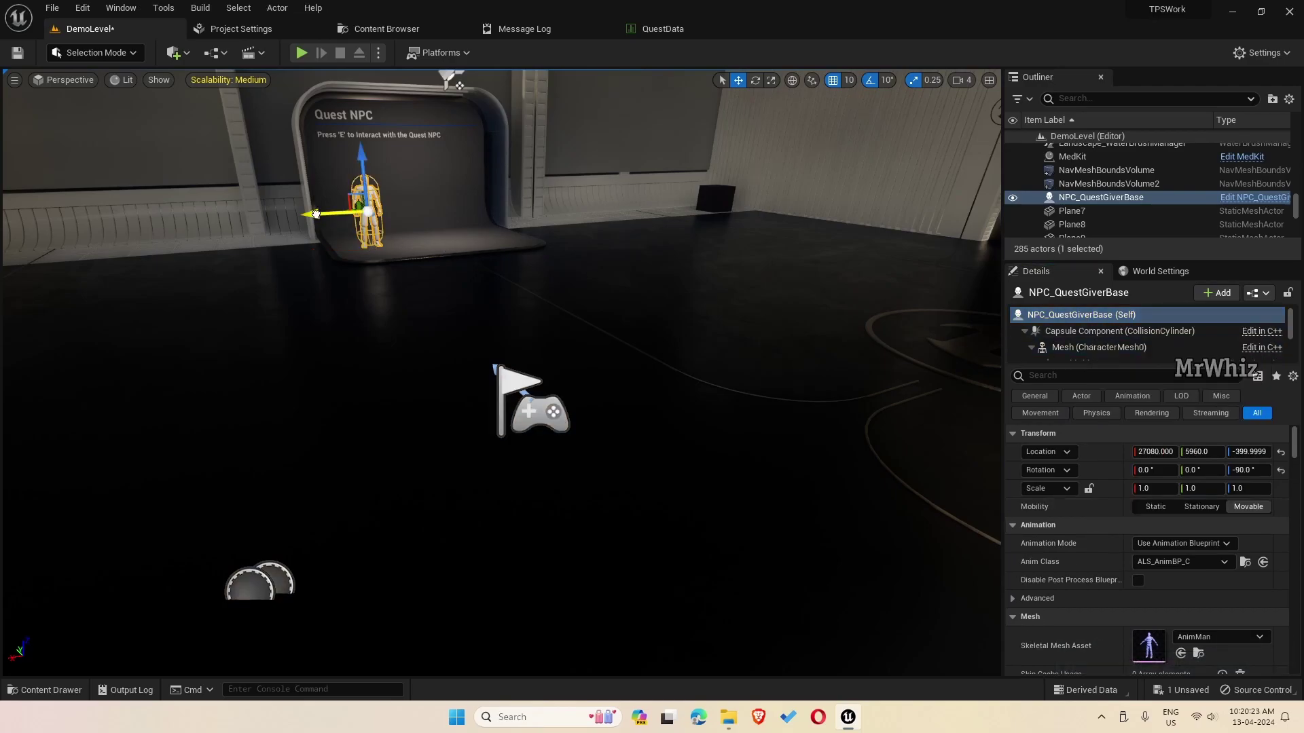
pyautogui.keyDown('alt'); pyautogui.moveTo(316, 214); pyautogui.dragTo(432, 205); pyautogui.keyUp('alt')
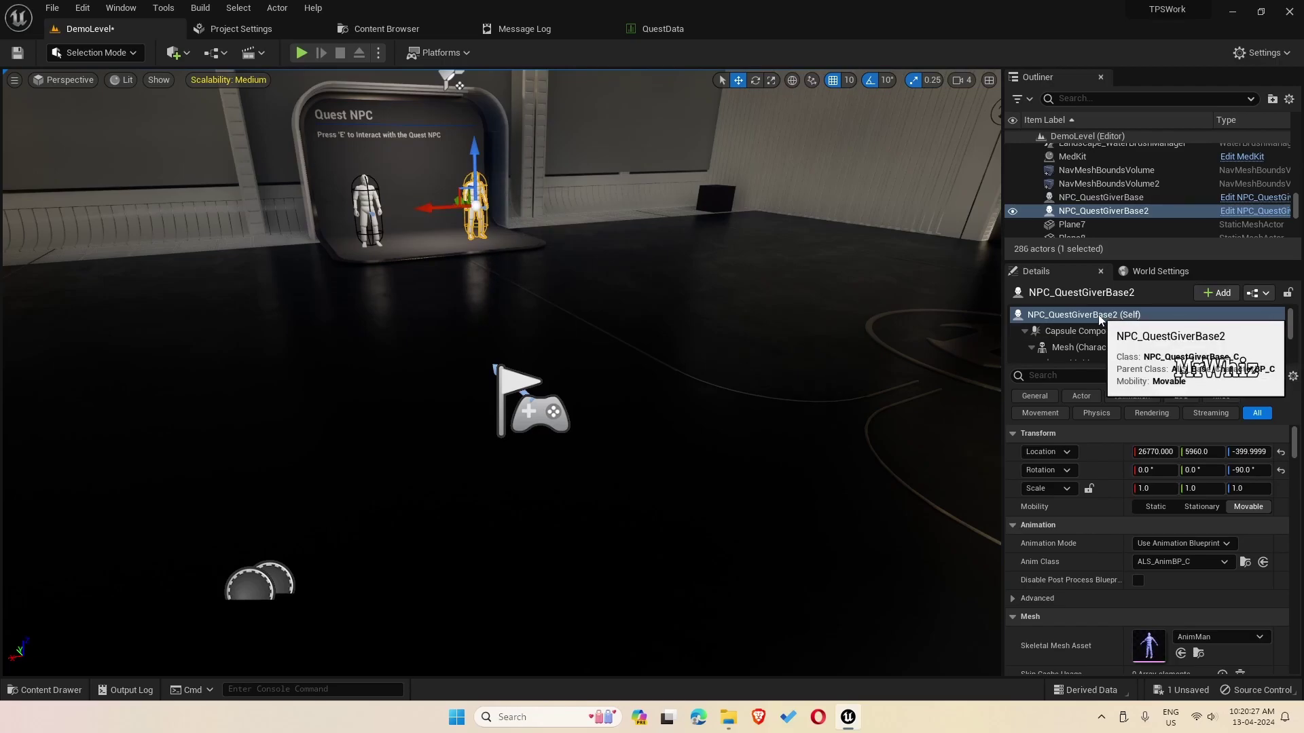
# Point the second quest giver at QuestData row Mission2, leave Is Unlocked off, and save
pyautogui.scroll(-3, 1114, 327)
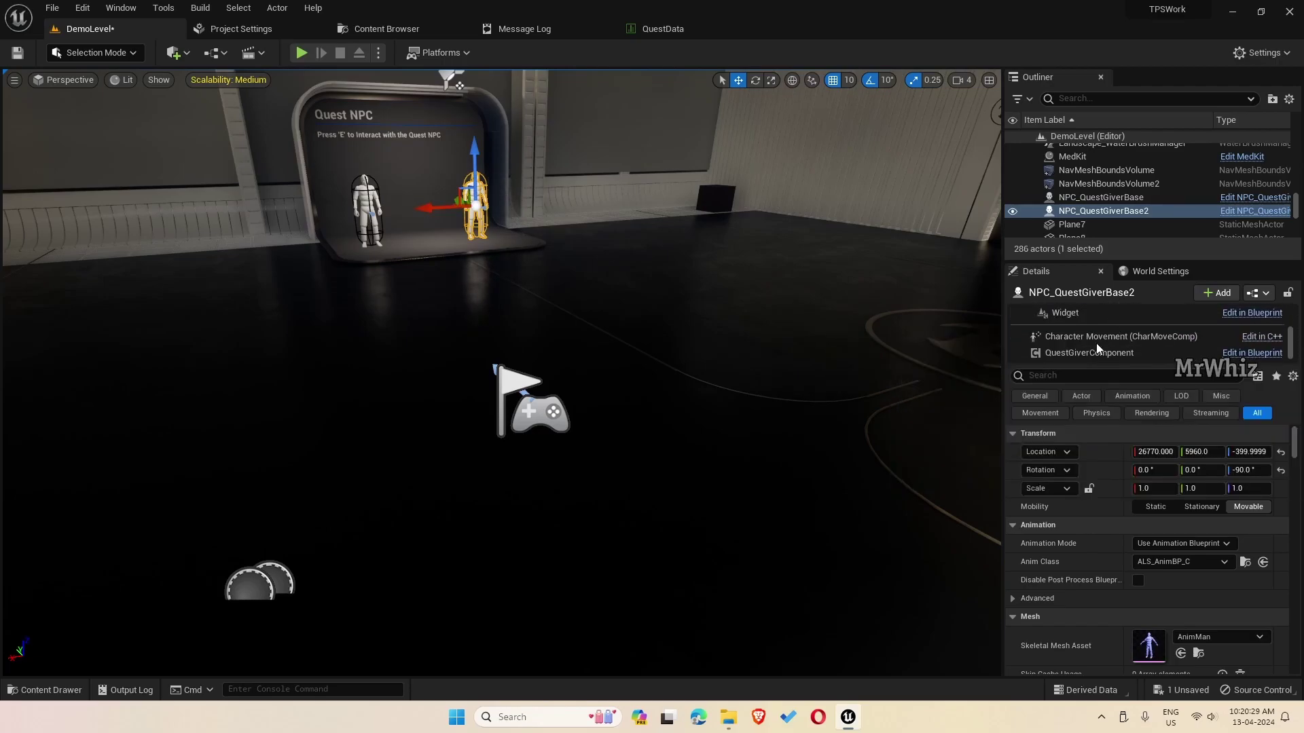
pyautogui.click(1096, 350)
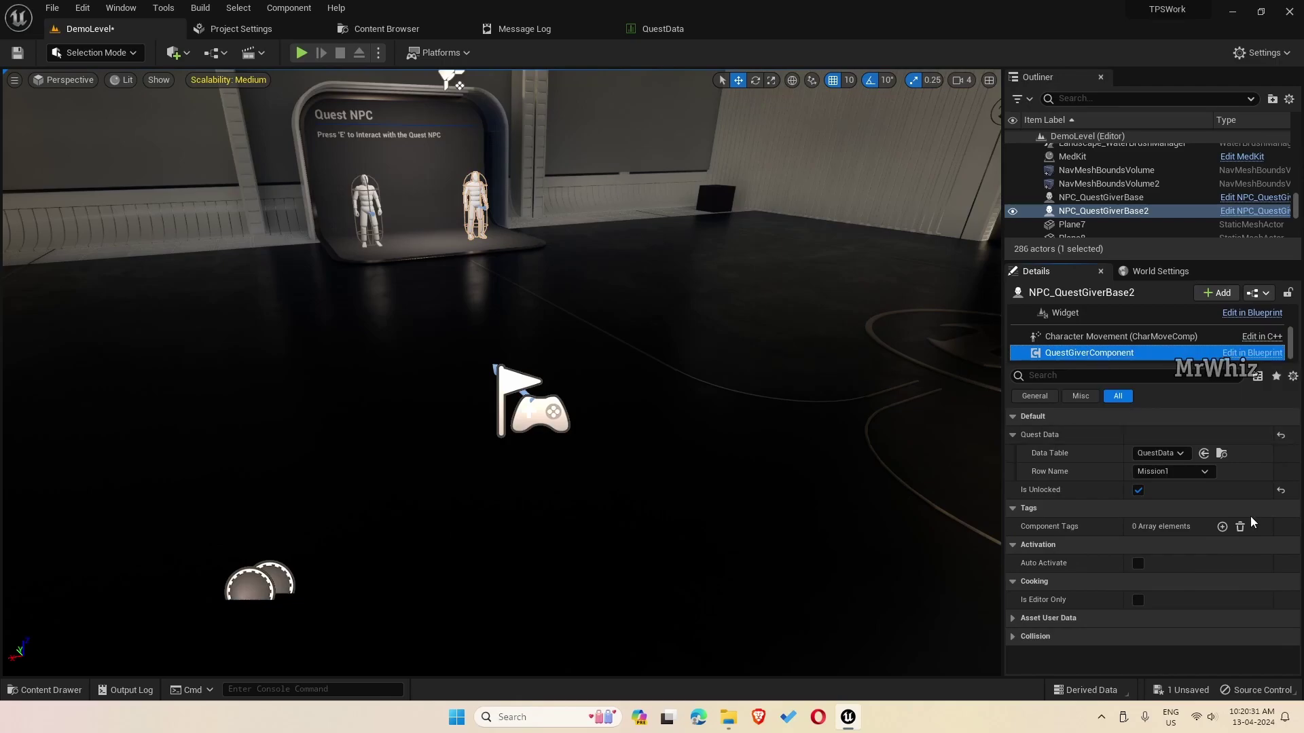
pyautogui.click(1182, 454)
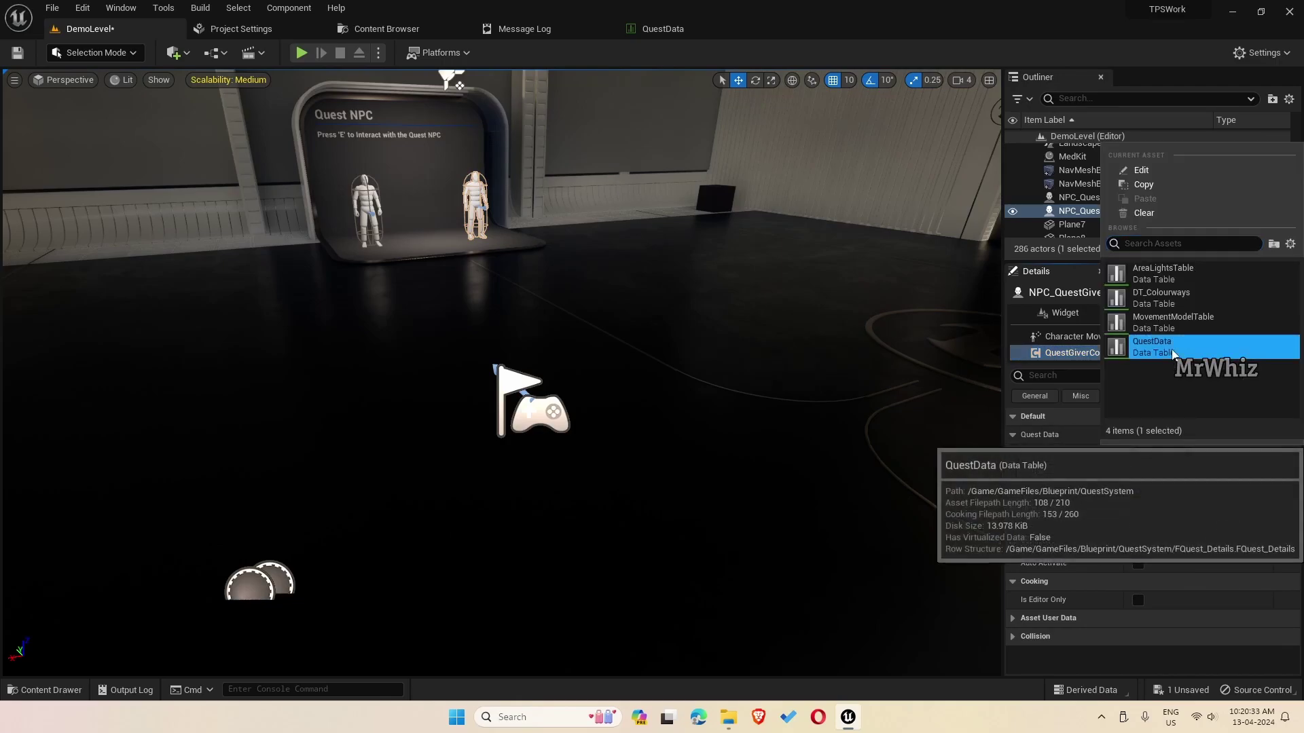
pyautogui.click(1189, 475)
pyautogui.click(1176, 513)
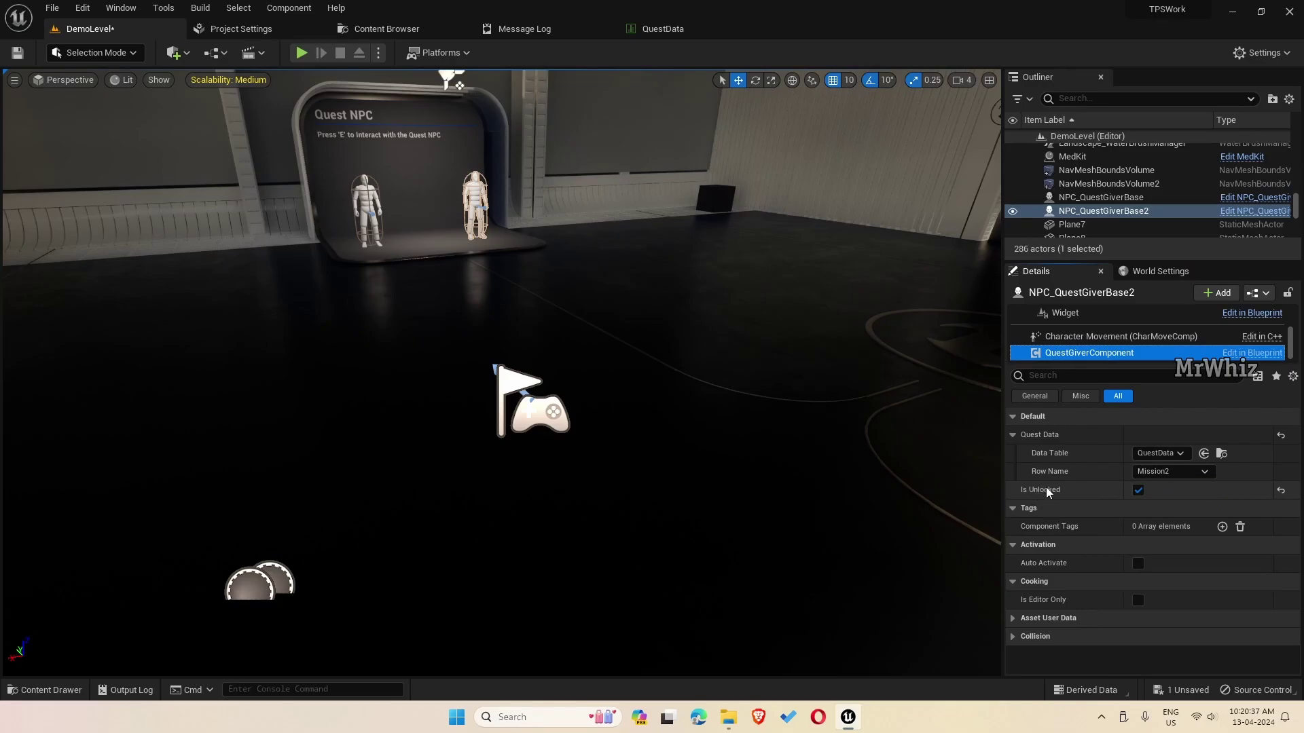
pyautogui.click(1138, 490)
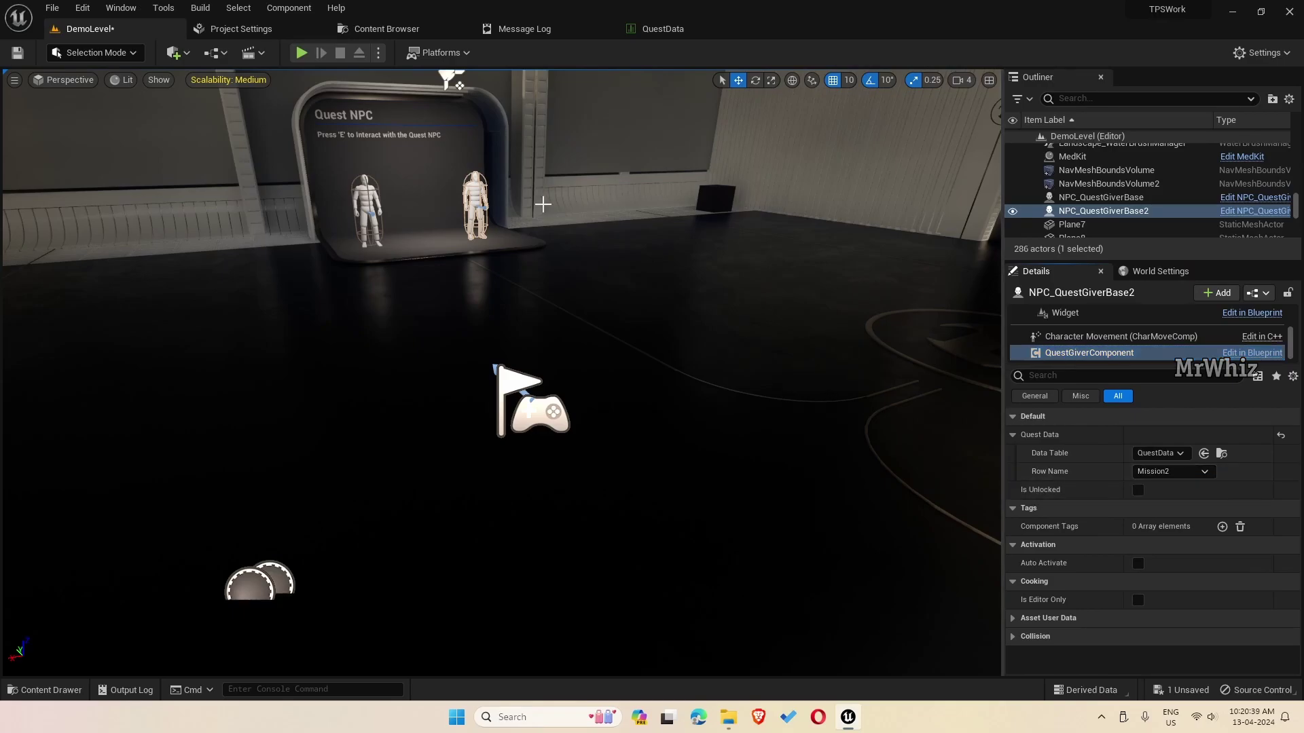
pyautogui.click(18, 52)
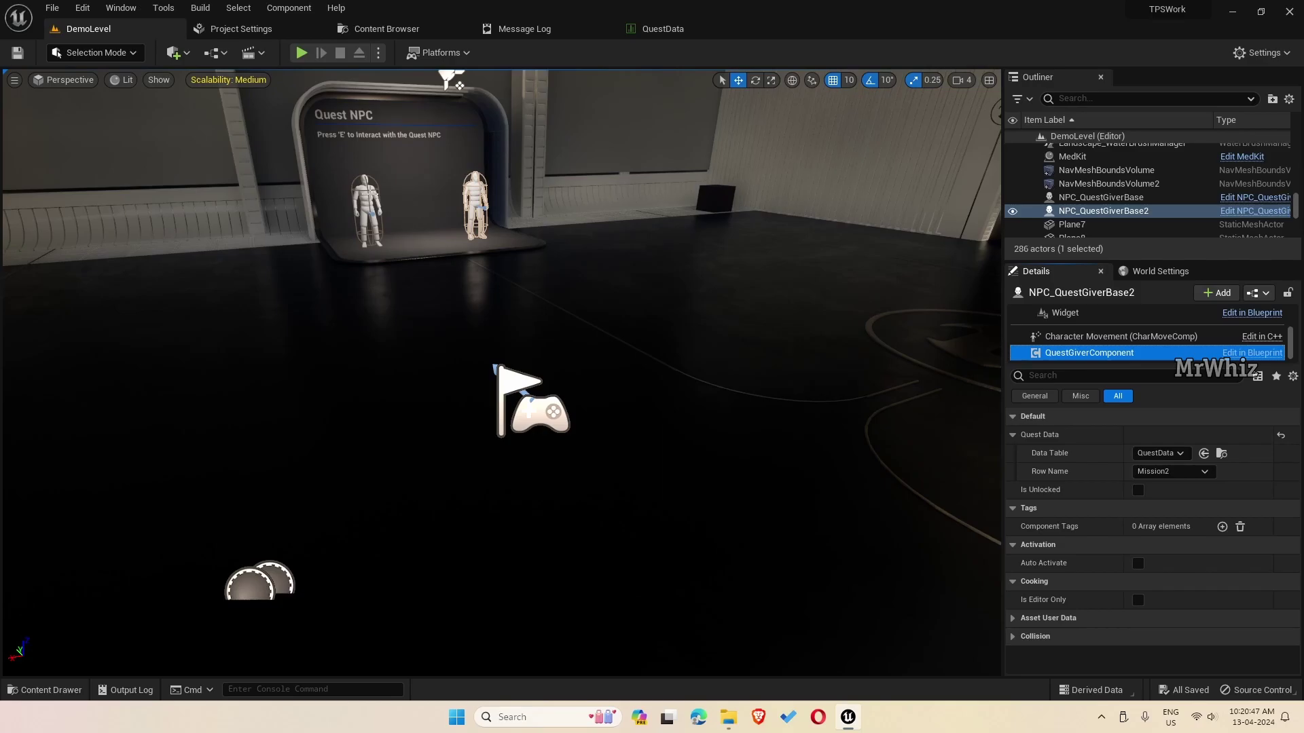
# Focus the view on the original quest giver, turned toward the orange-banded cylinder
pyautogui.click(367, 195)
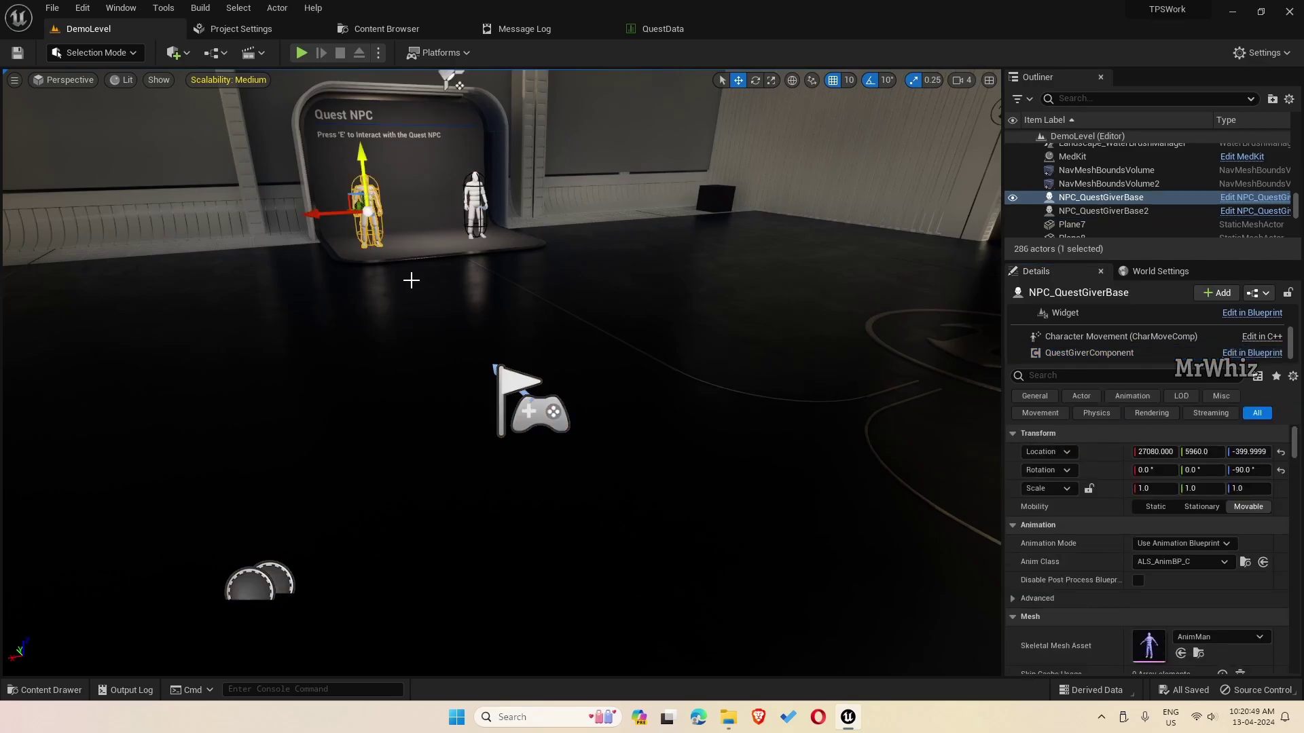
pyautogui.press('f')
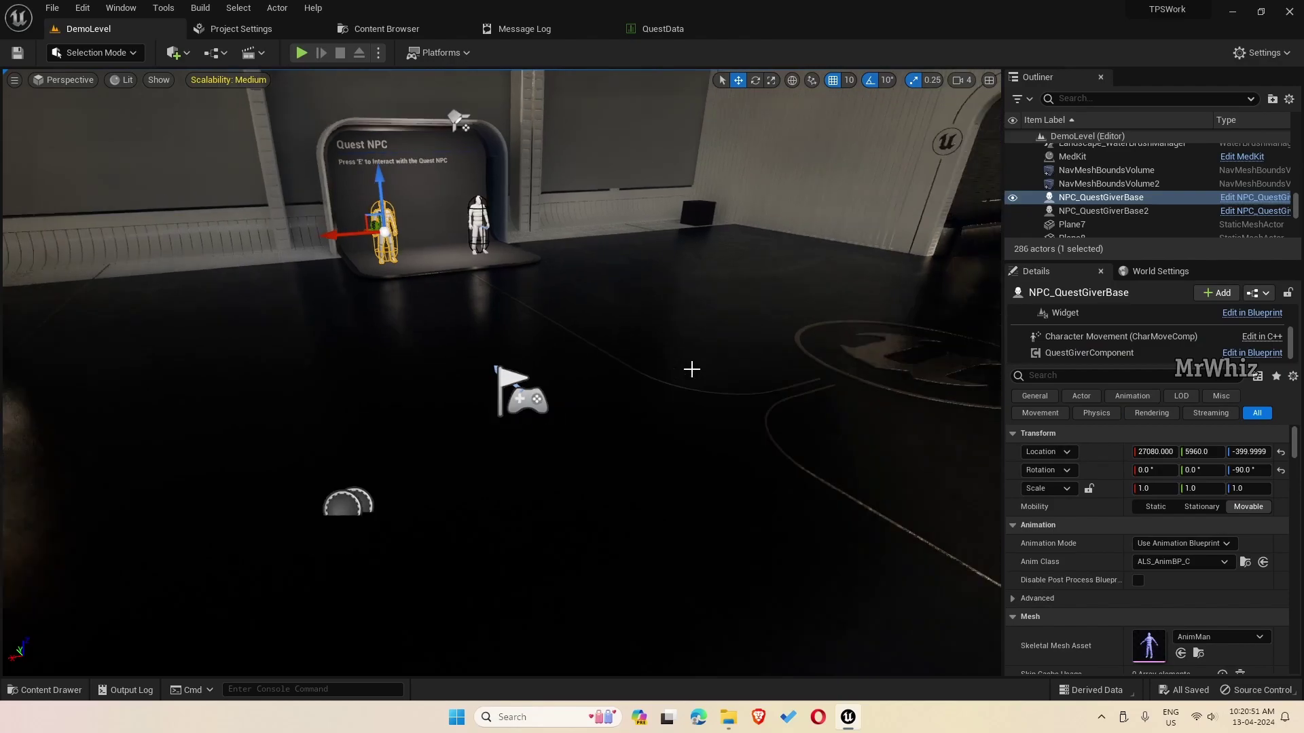
pyautogui.moveTo(787, 411); pyautogui.dragTo(679, 428, button='right')
pyautogui.moveTo(787, 411)
pyautogui.mouseDown(button='right')
pyautogui.moveTo(733, 408)
pyautogui.moveTo(787, 411)
pyautogui.mouseUp(button='right')
pyautogui.click(663, 29)
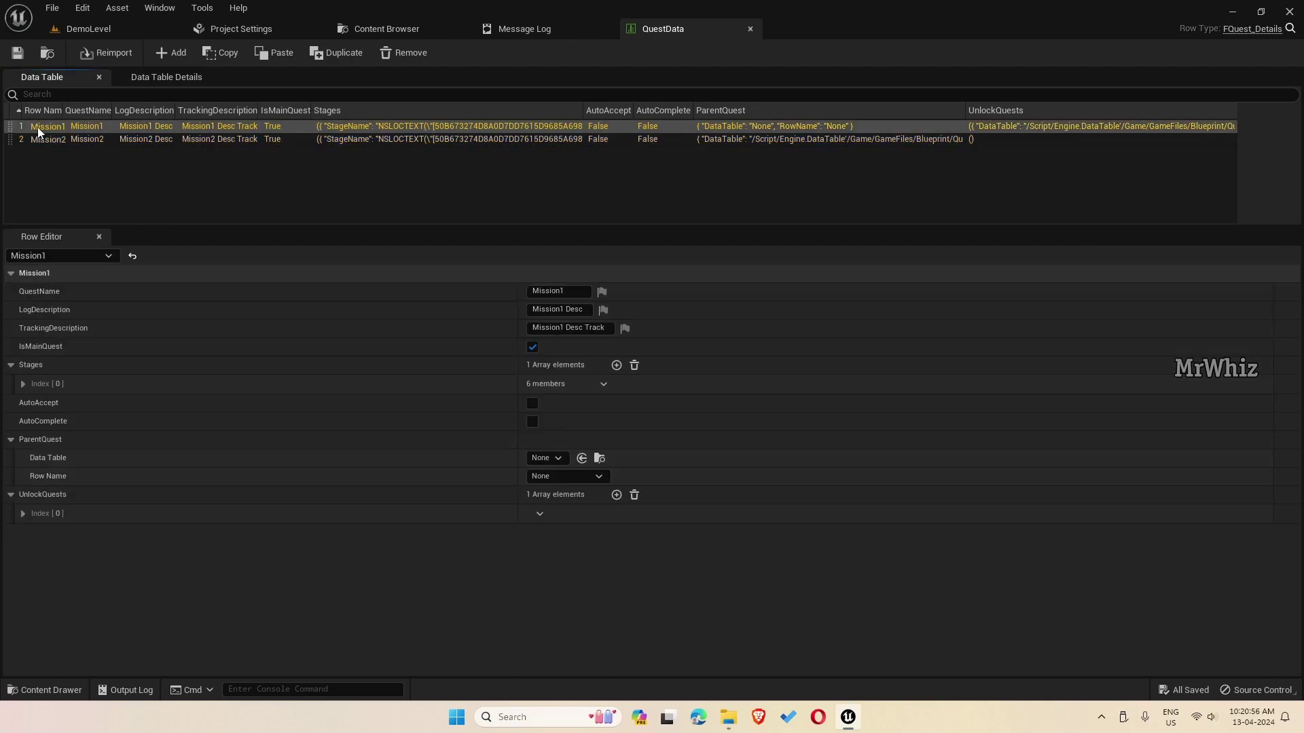
pyautogui.click(22, 384)
pyautogui.click(32, 439)
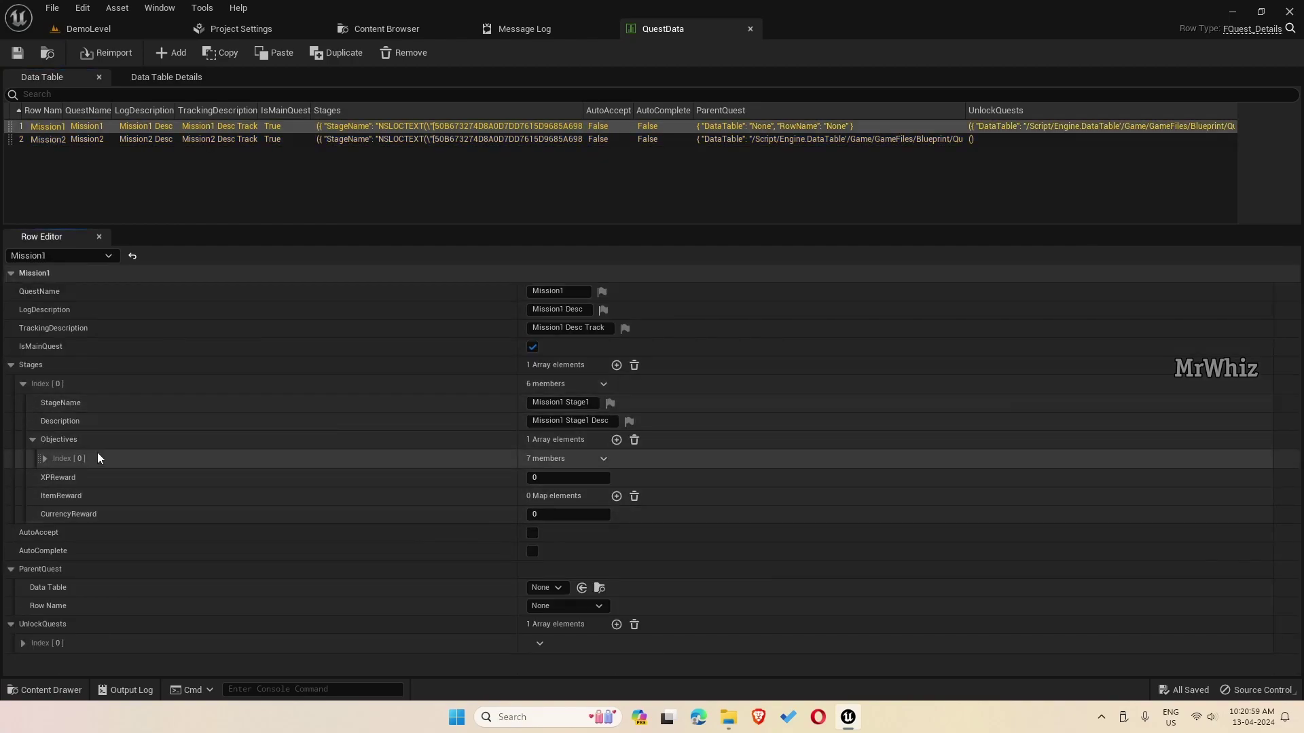
pyautogui.click(45, 458)
pyautogui.click(570, 533)
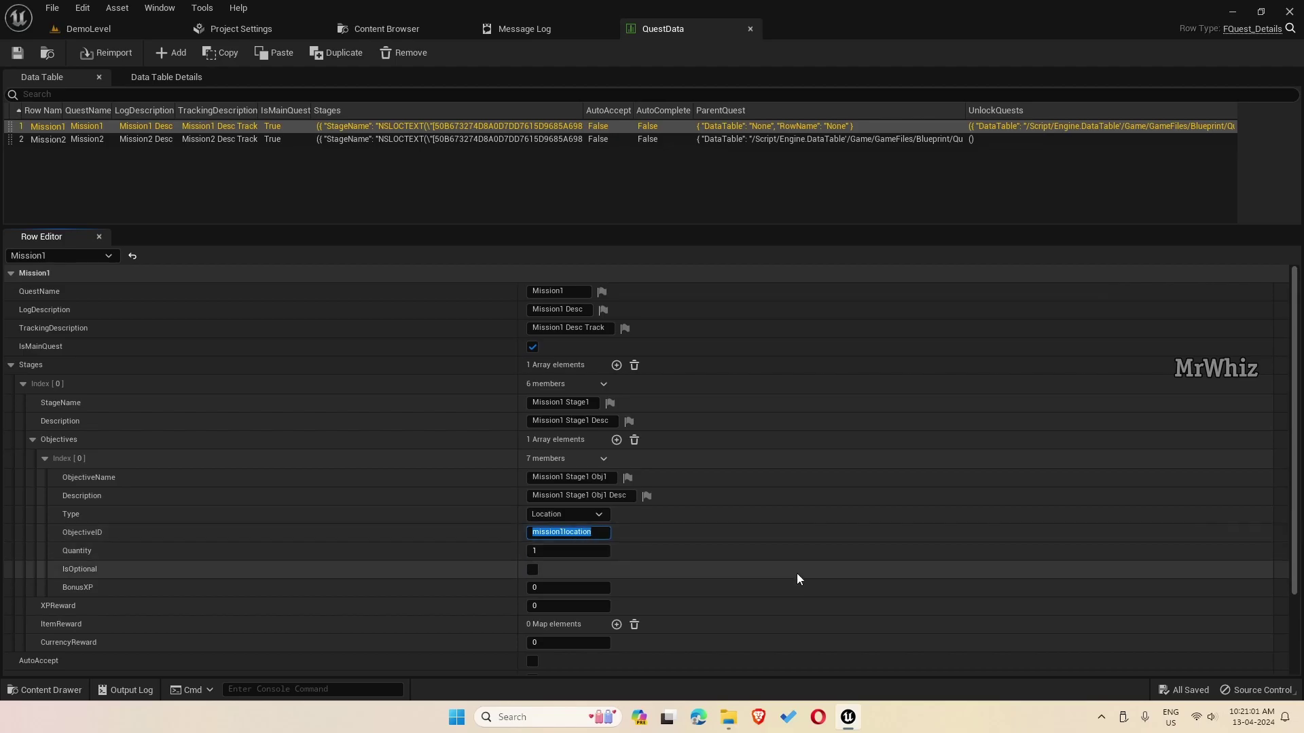
# Place a QuestLocationMarker from GameFiles/Blueprint/QuestInteractActors on the floor beside the cylinder
pyautogui.click(89, 28)
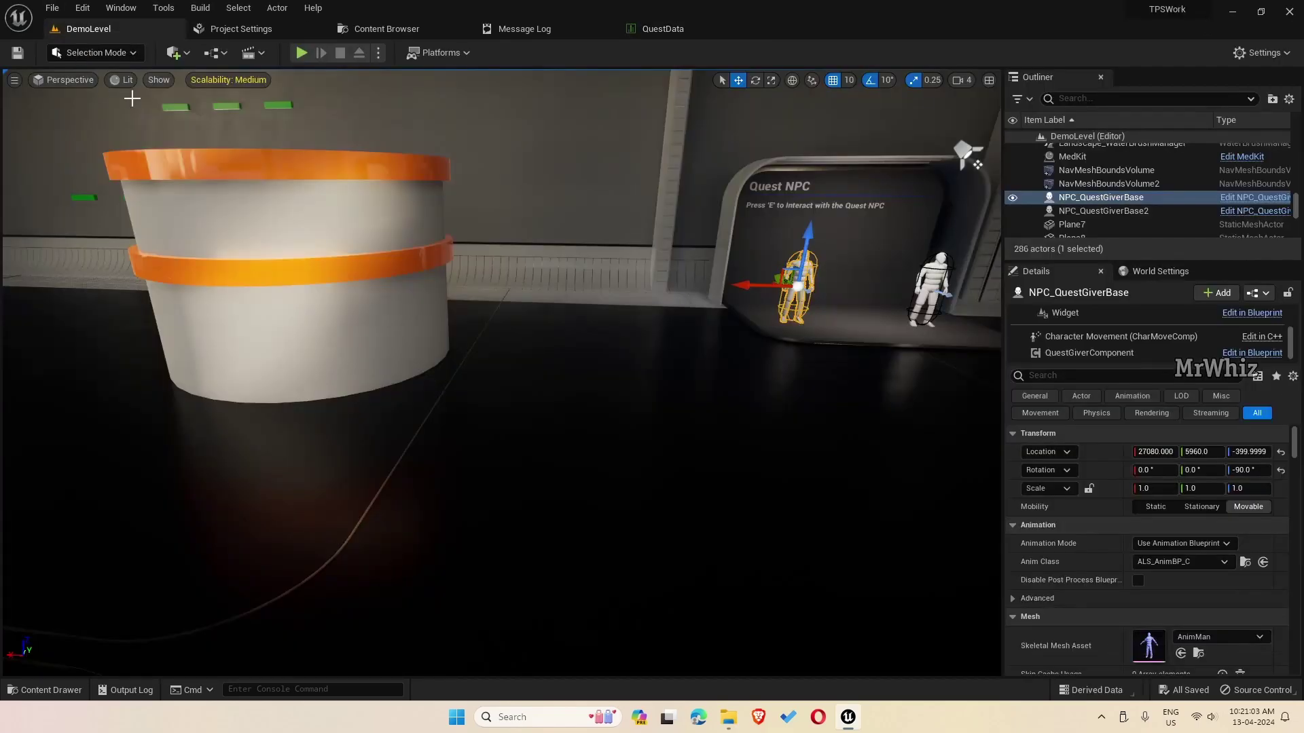
pyautogui.click(53, 692)
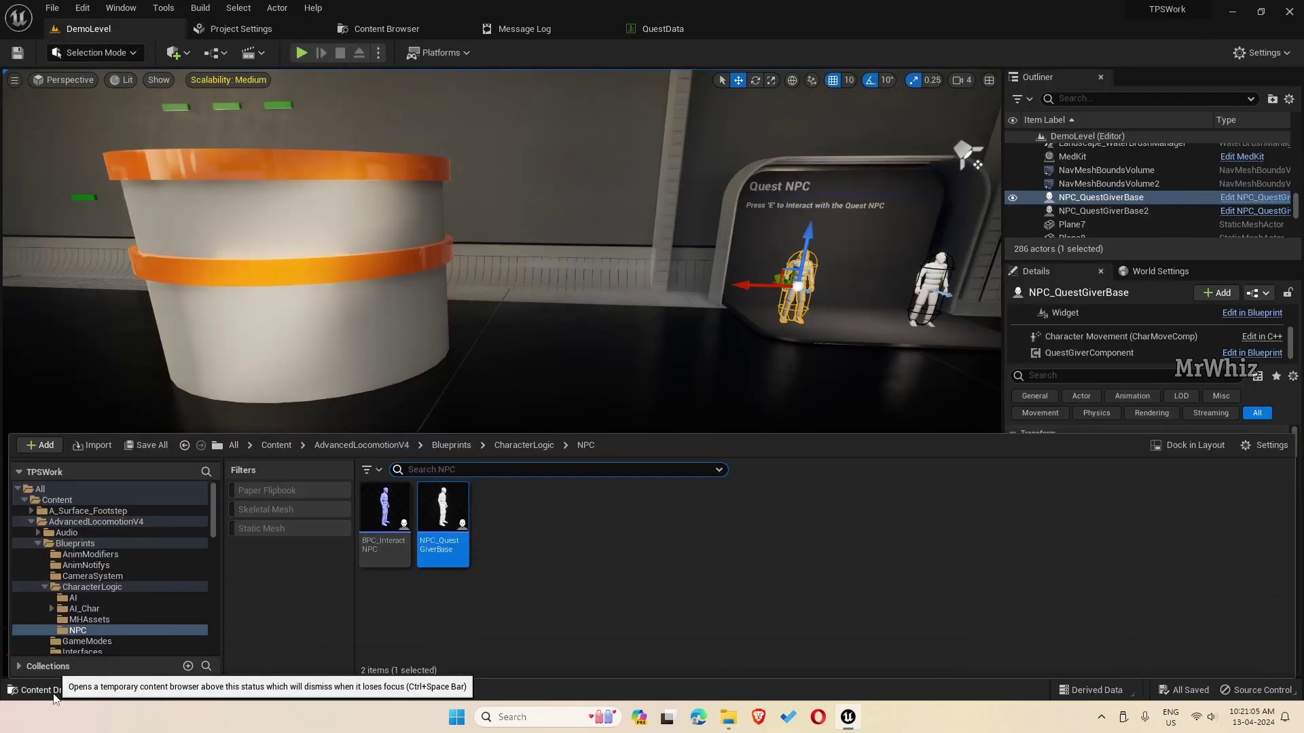
pyautogui.click(282, 445)
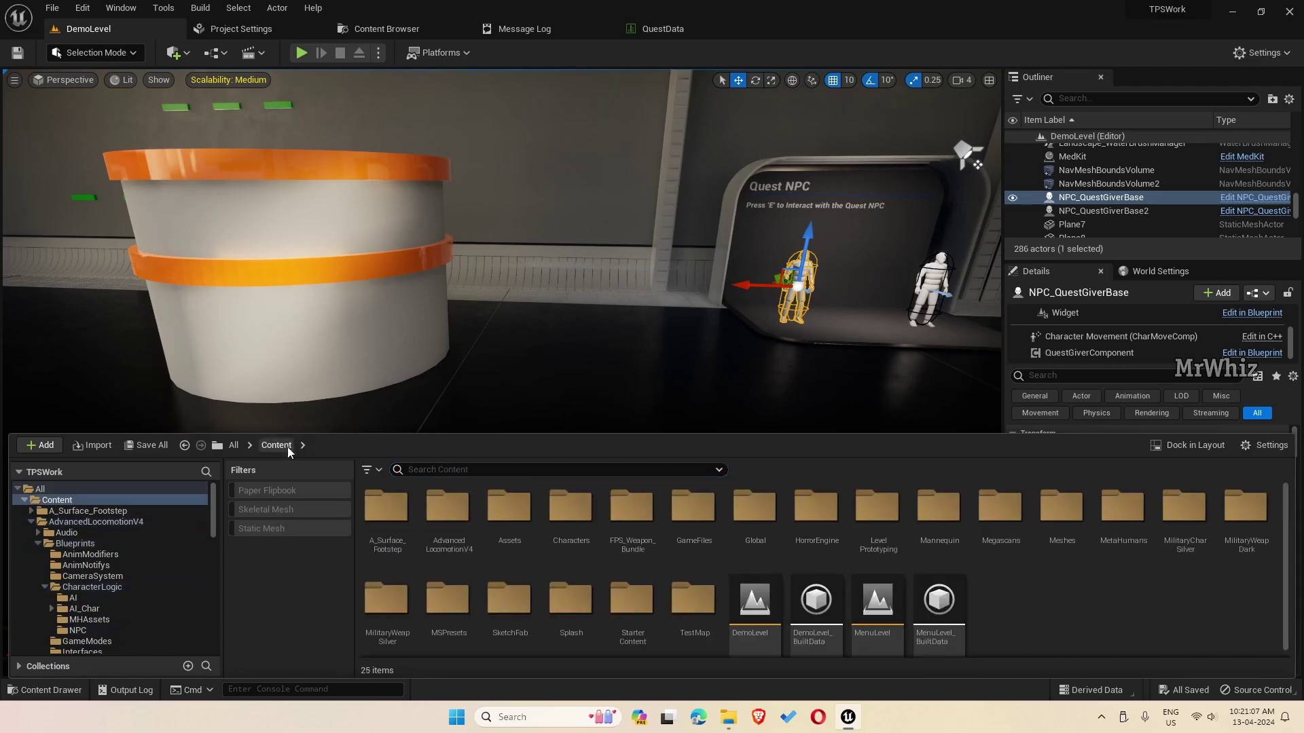
pyautogui.doubleClick(702, 521)
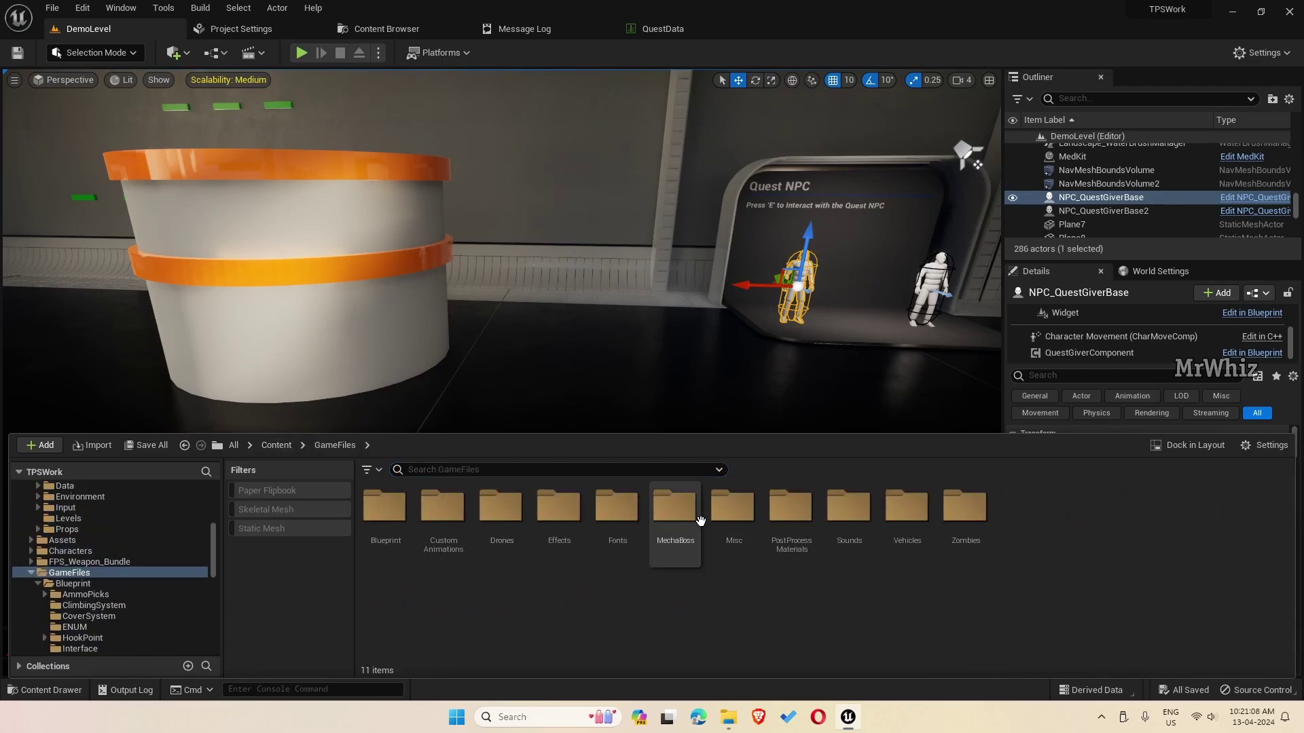
pyautogui.doubleClick(382, 516)
pyautogui.doubleClick(939, 510)
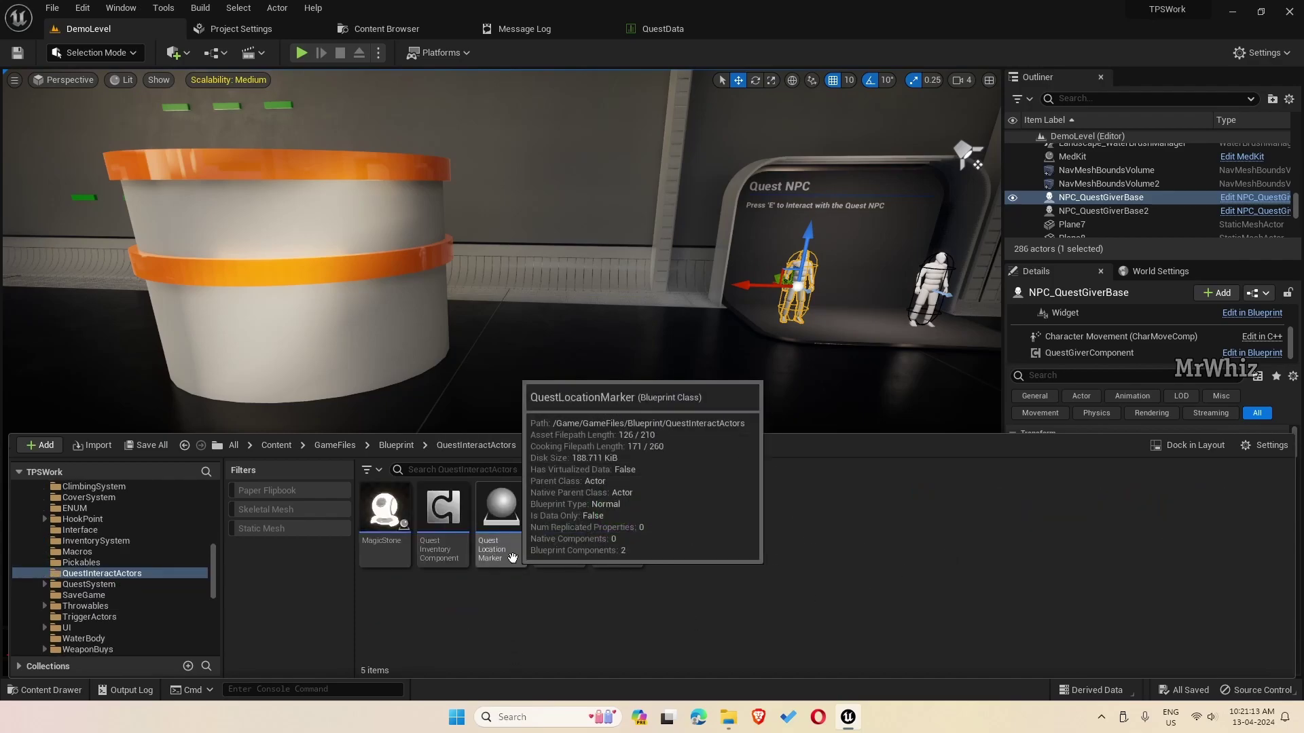
pyautogui.moveTo(508, 550)
pyautogui.mouseDown()
pyautogui.moveTo(541, 361)
pyautogui.moveTo(569, 340)
pyautogui.moveTo(574, 292)
pyautogui.mouseUp()
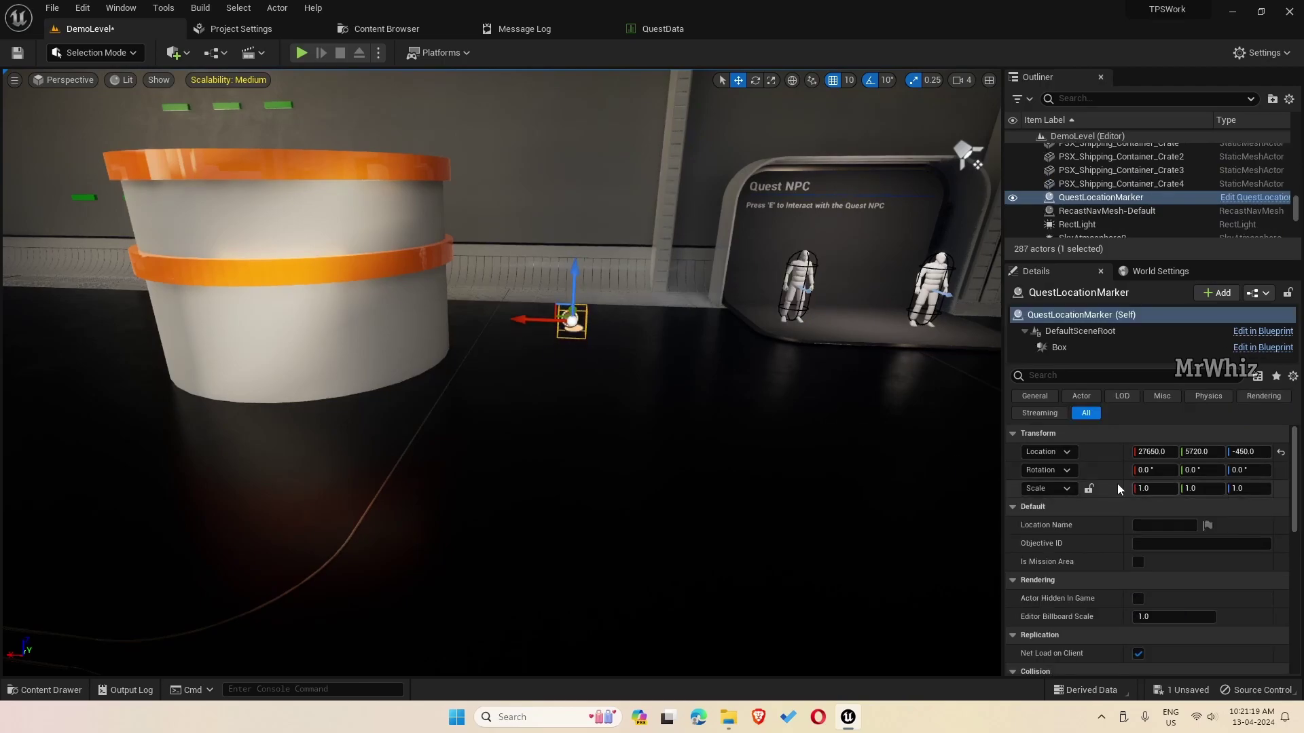
# Scale the marker uniformly to 4.0 and set its Location Name to Mission 1 Location
pyautogui.click(1089, 488)
pyautogui.moveTo(1155, 488)
pyautogui.mouseDown()
pyautogui.moveTo(1209, 488)
pyautogui.moveTo(1155, 488)
pyautogui.mouseUp()
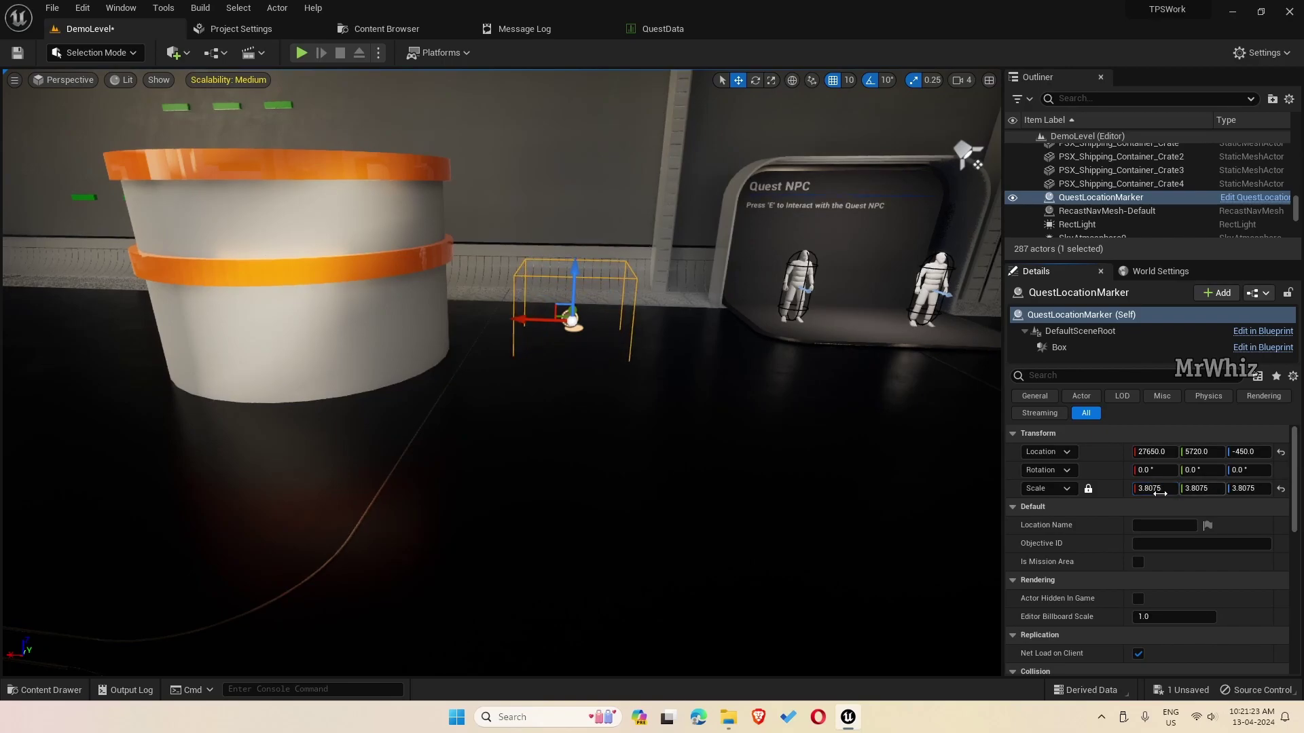
pyautogui.click(1163, 489)
pyautogui.press('Tab')
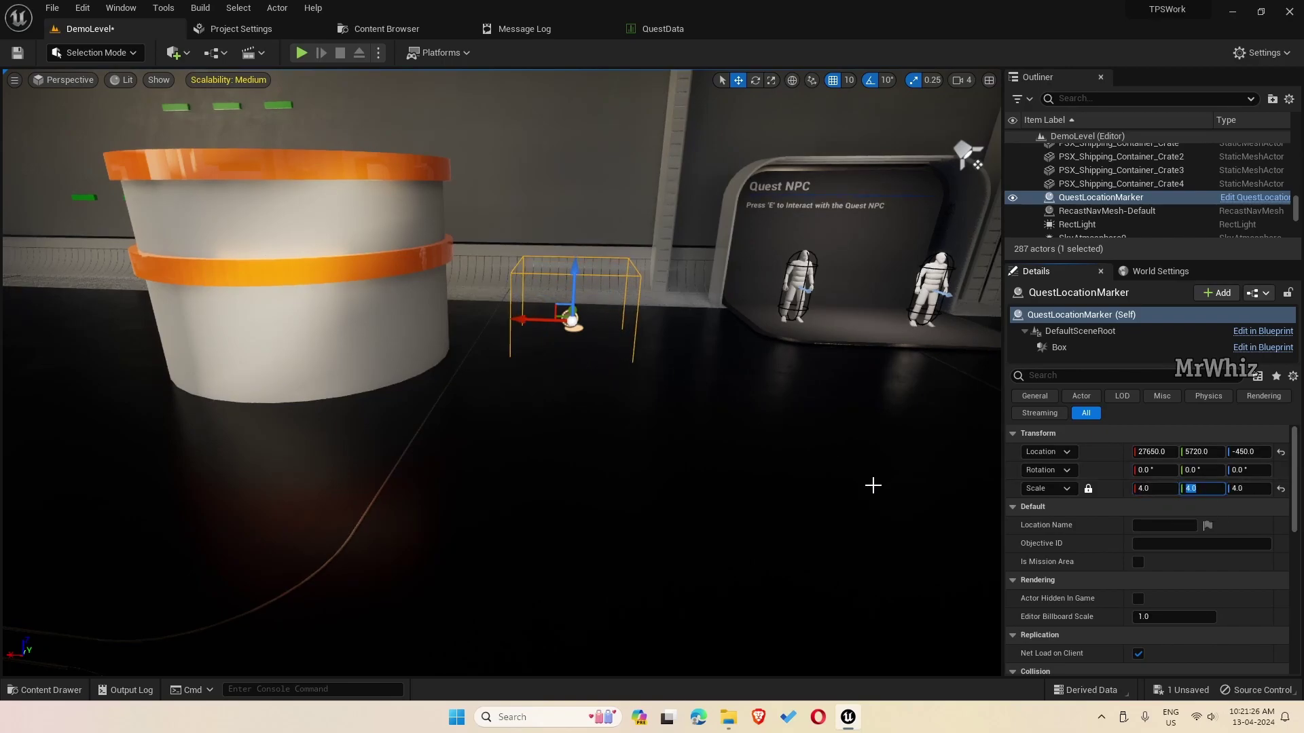
pyautogui.click(1163, 526)
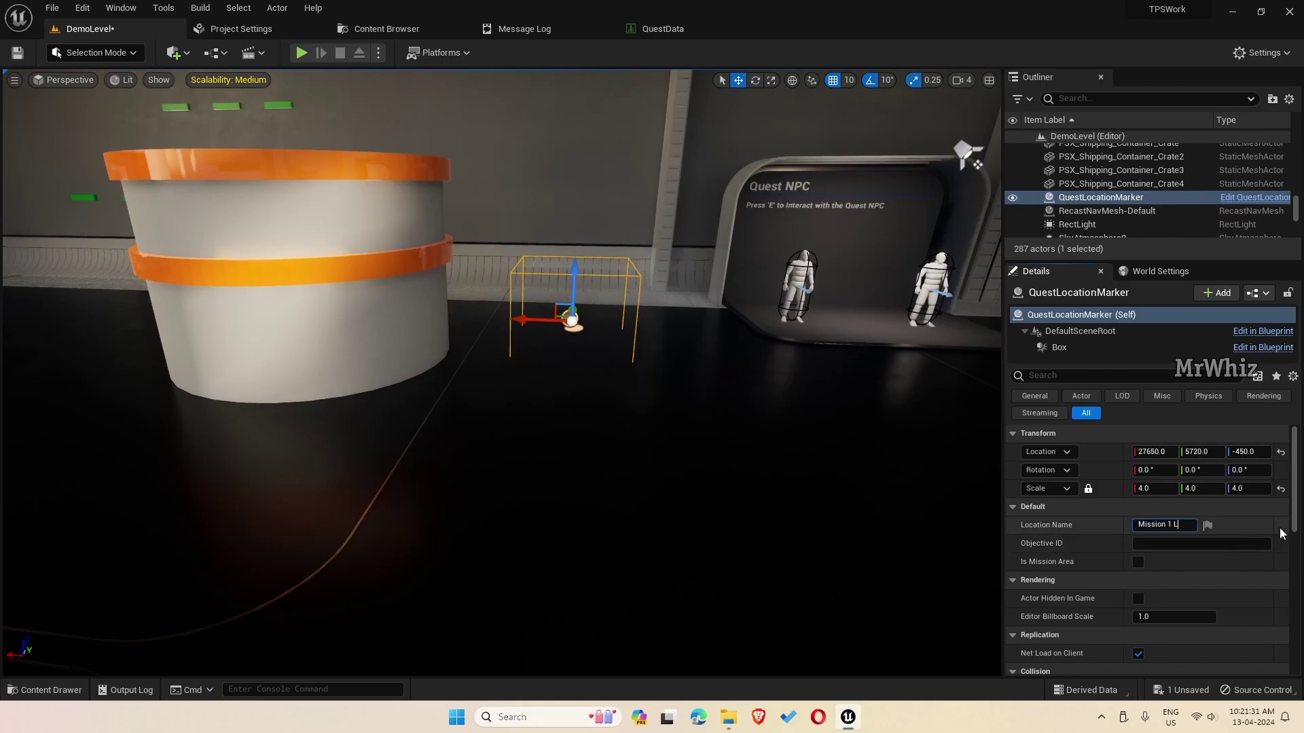
pyautogui.click(1202, 543)
# Copy the objective ID mission1location from the QuestData table and return to the level
pyautogui.click(639, 27)
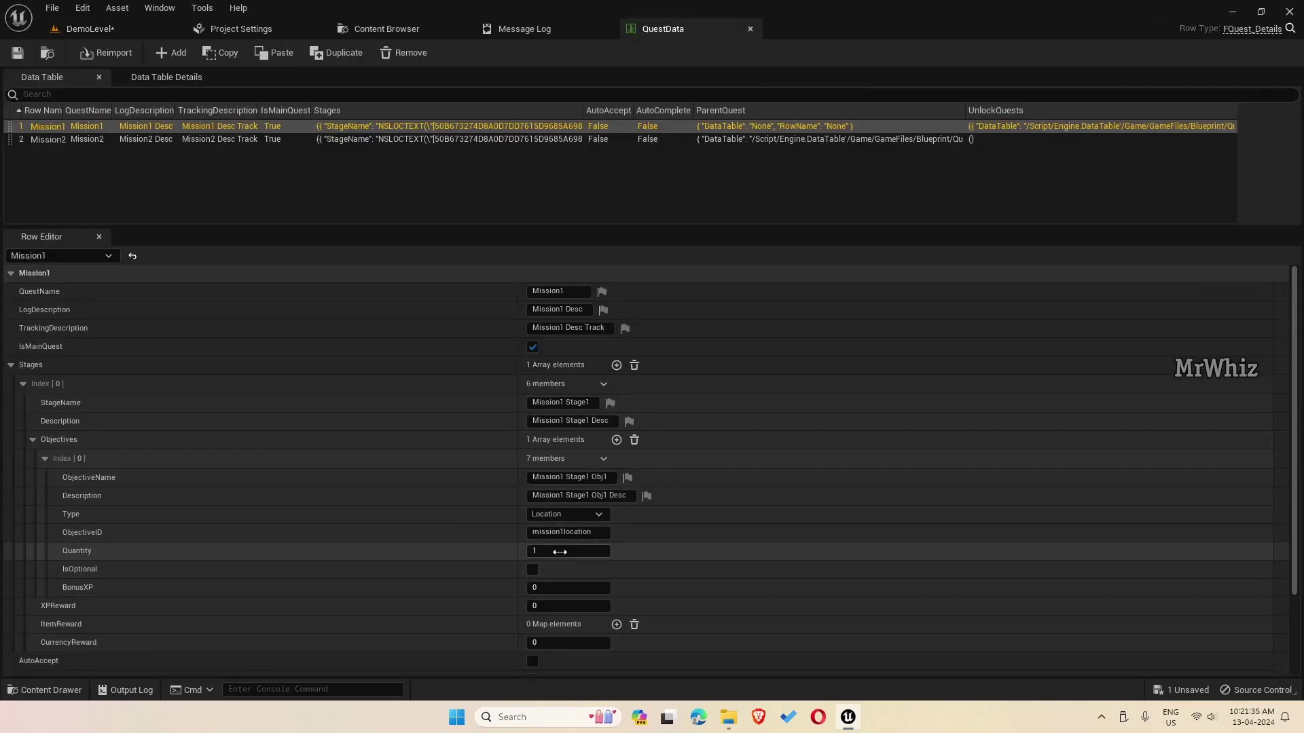
pyautogui.click(584, 532)
pyautogui.hotkey('ctrl', 'c')
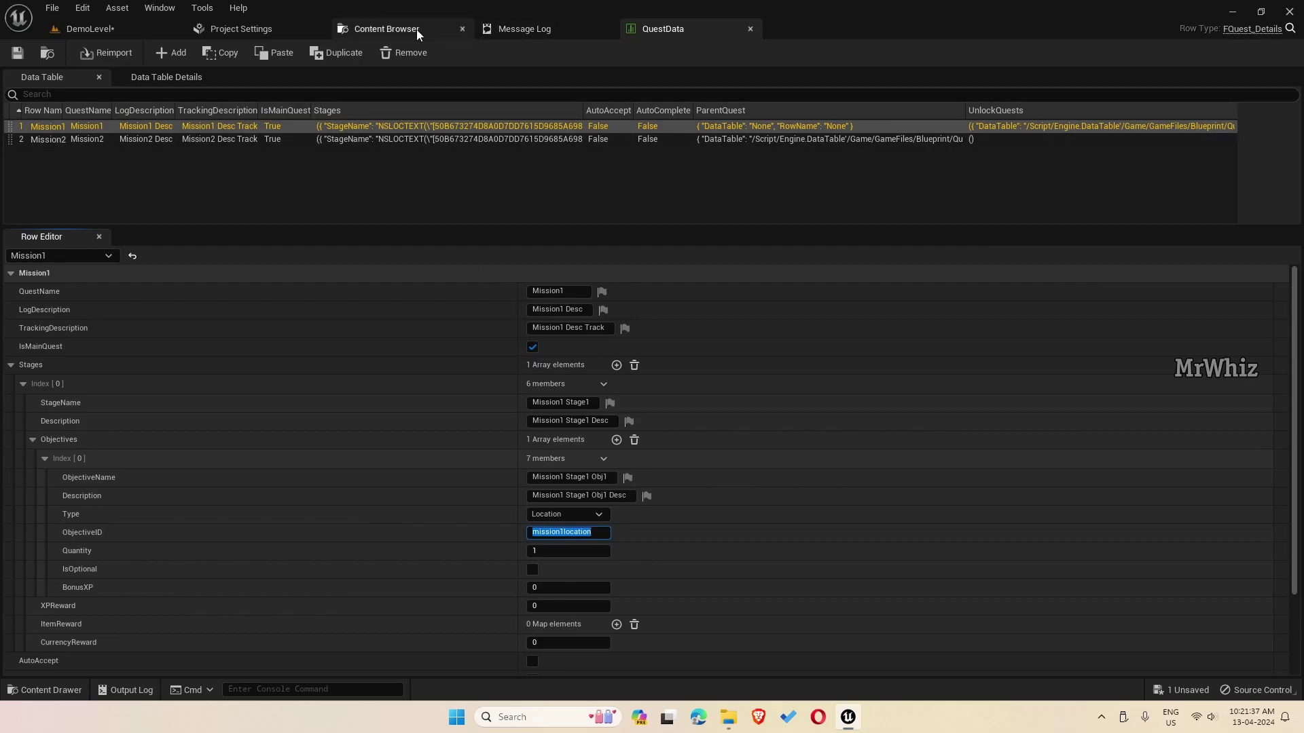
pyautogui.click(78, 29)
pyautogui.click(1196, 541)
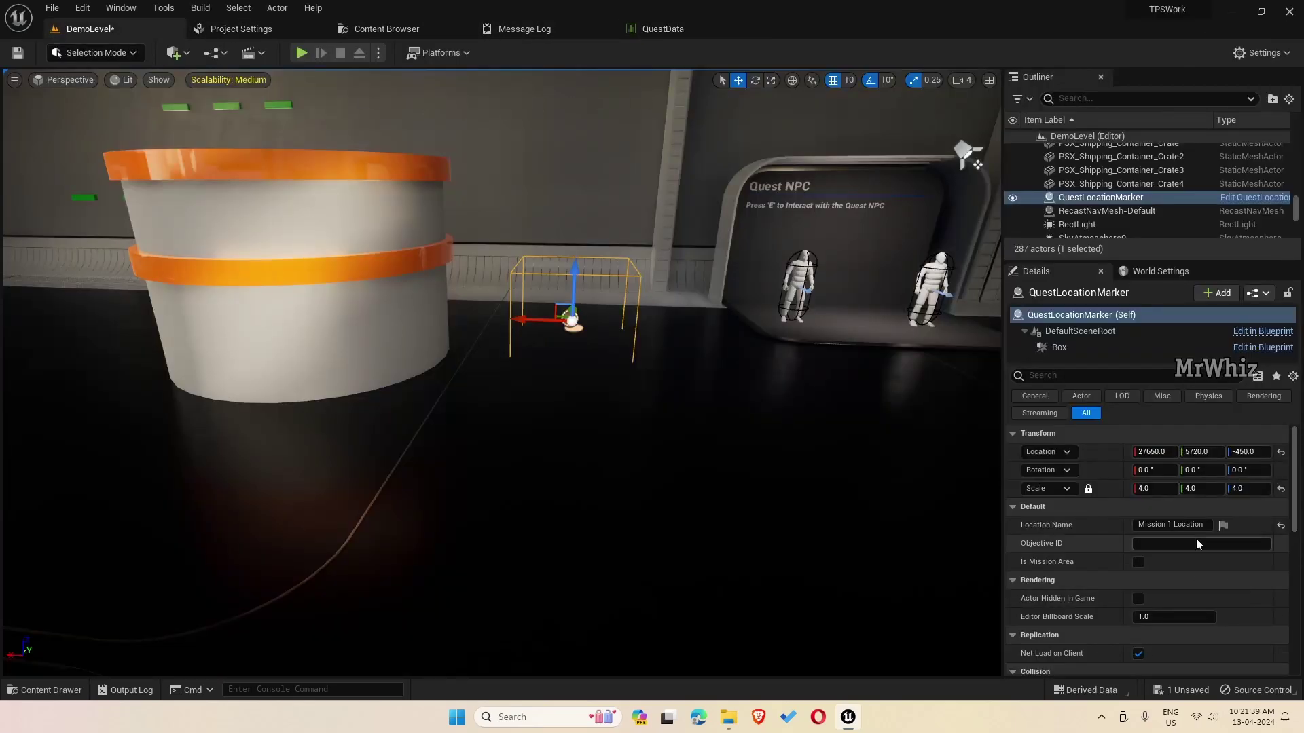
pyautogui.hotkey('ctrl', 'v')
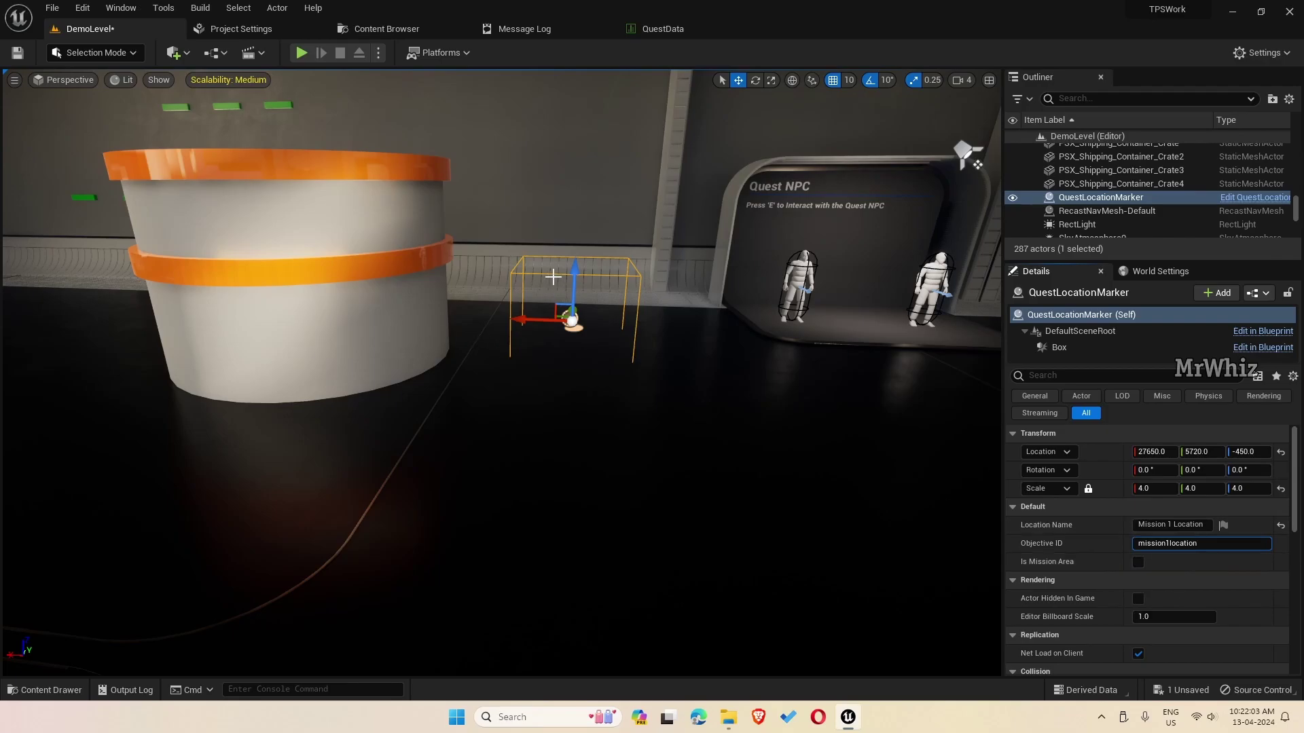
pyautogui.scroll(3, 627, 386)
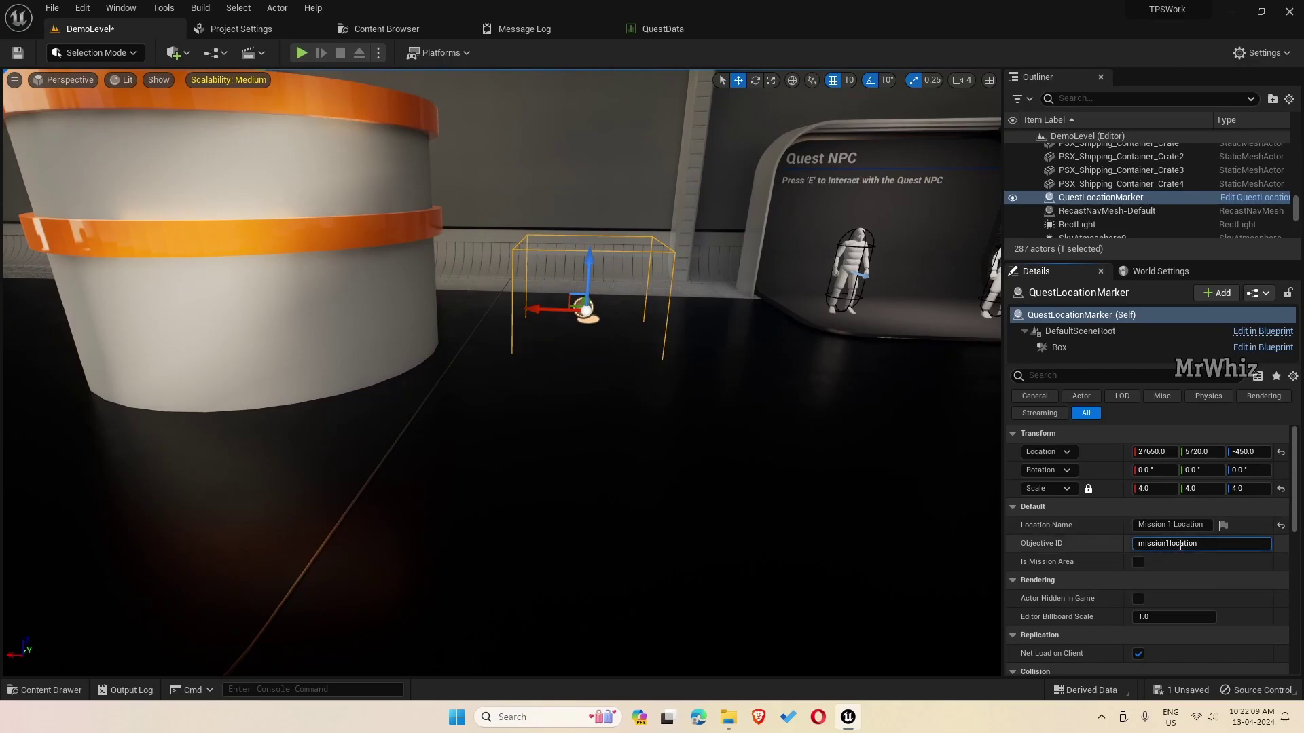
pyautogui.click(744, 466)
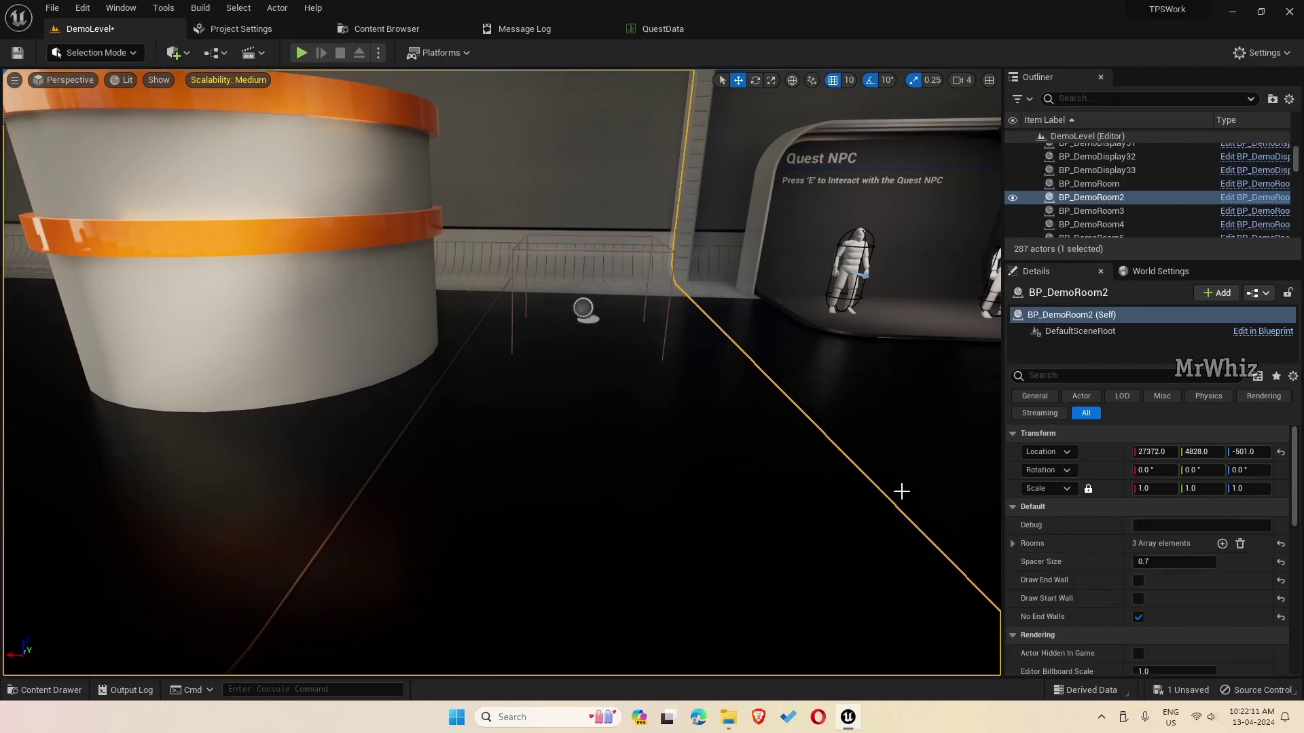
pyautogui.click(545, 165)
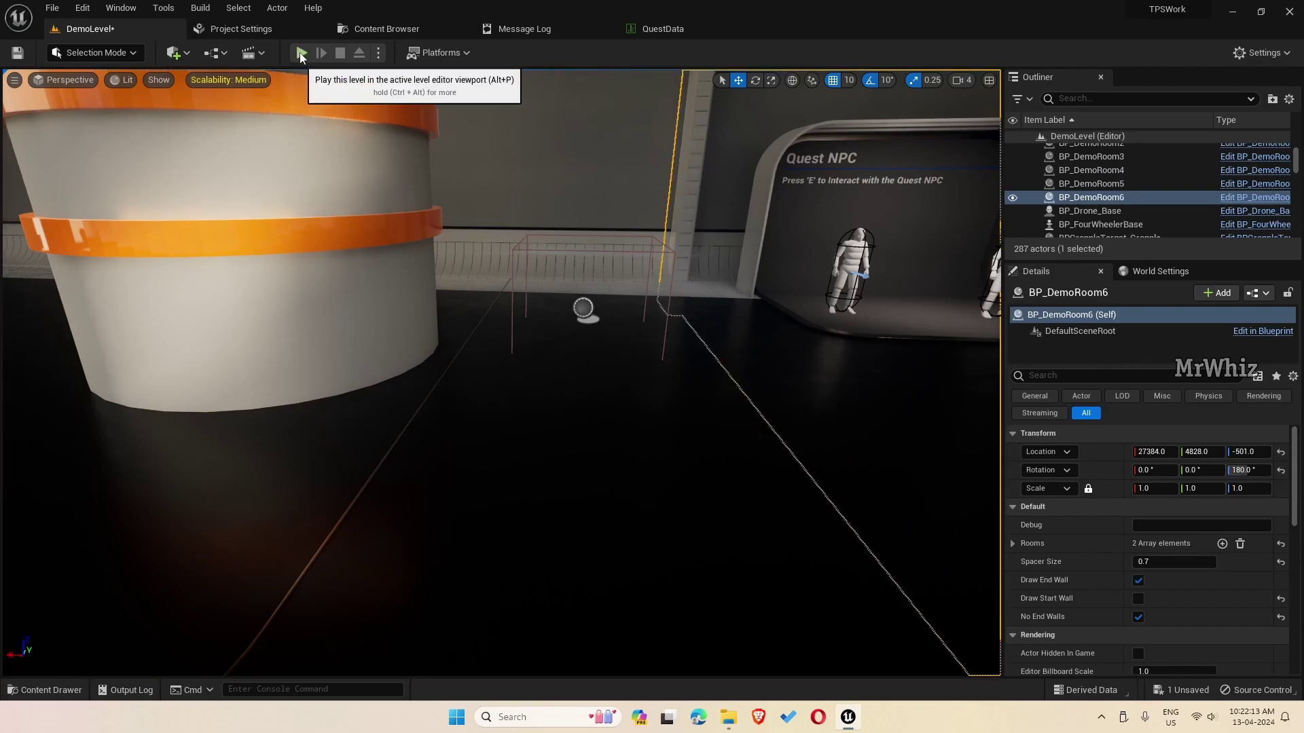
# Start a play test, walk up to the Quest NPC and accept Mission1
pyautogui.click(301, 53)
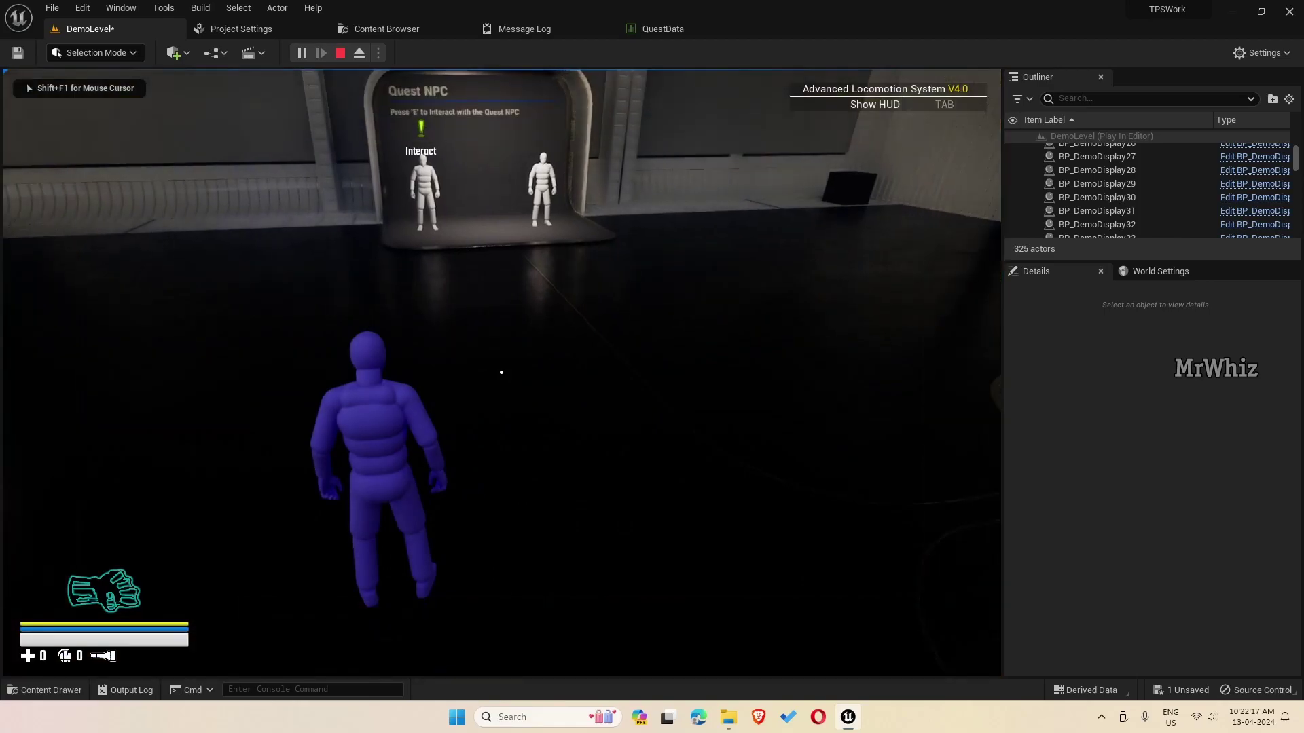
pyautogui.press('w')
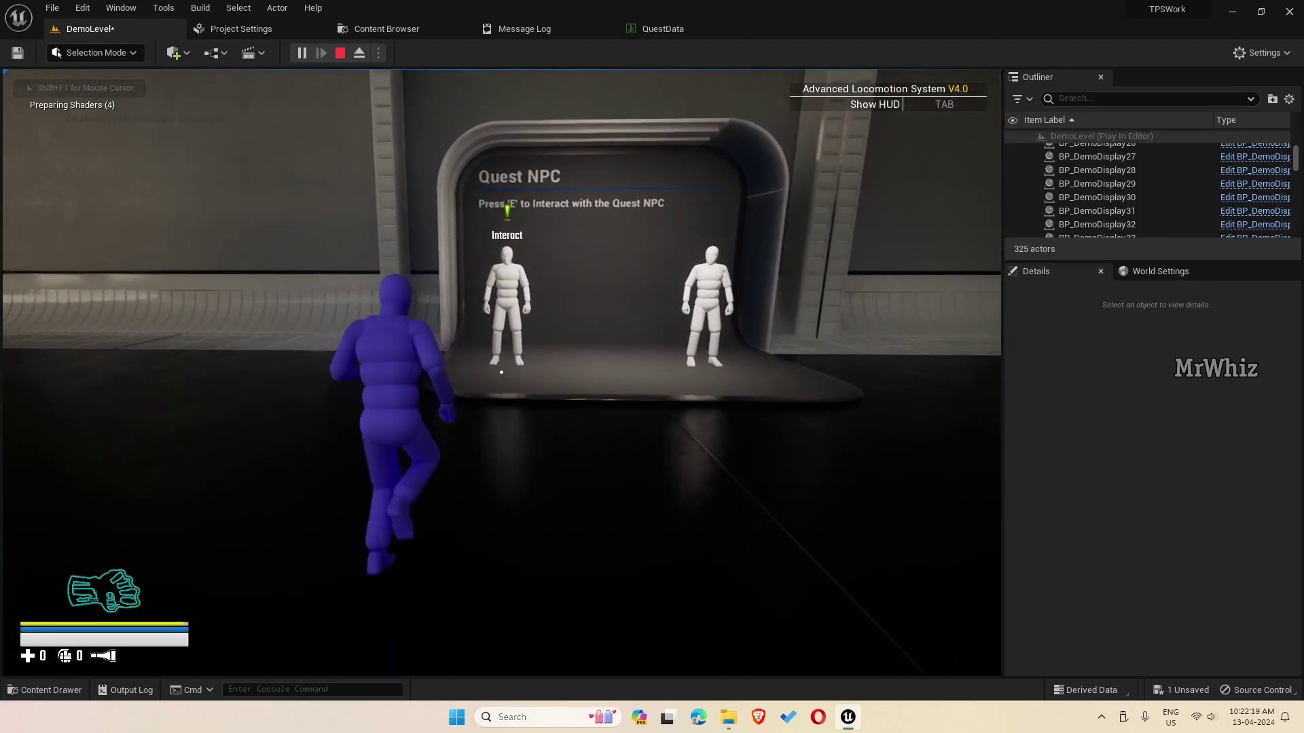
pyautogui.press('w')
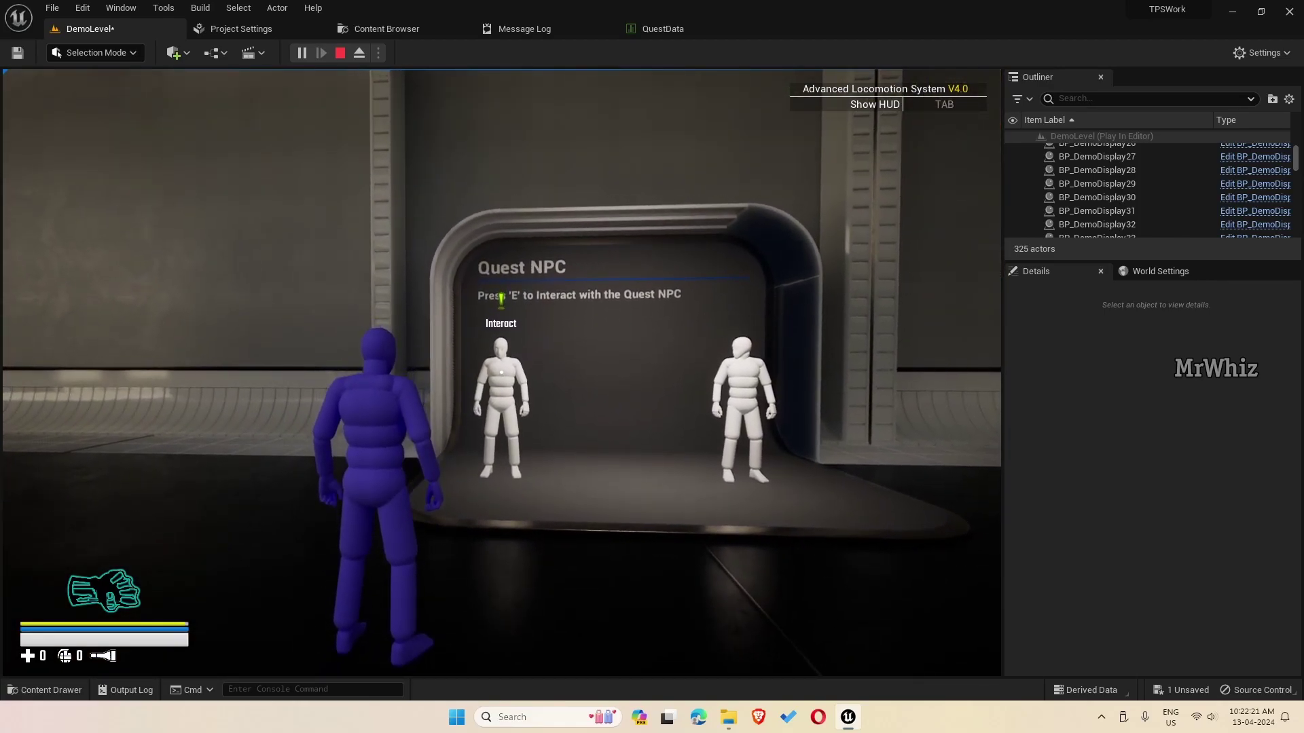
pyautogui.press('a')
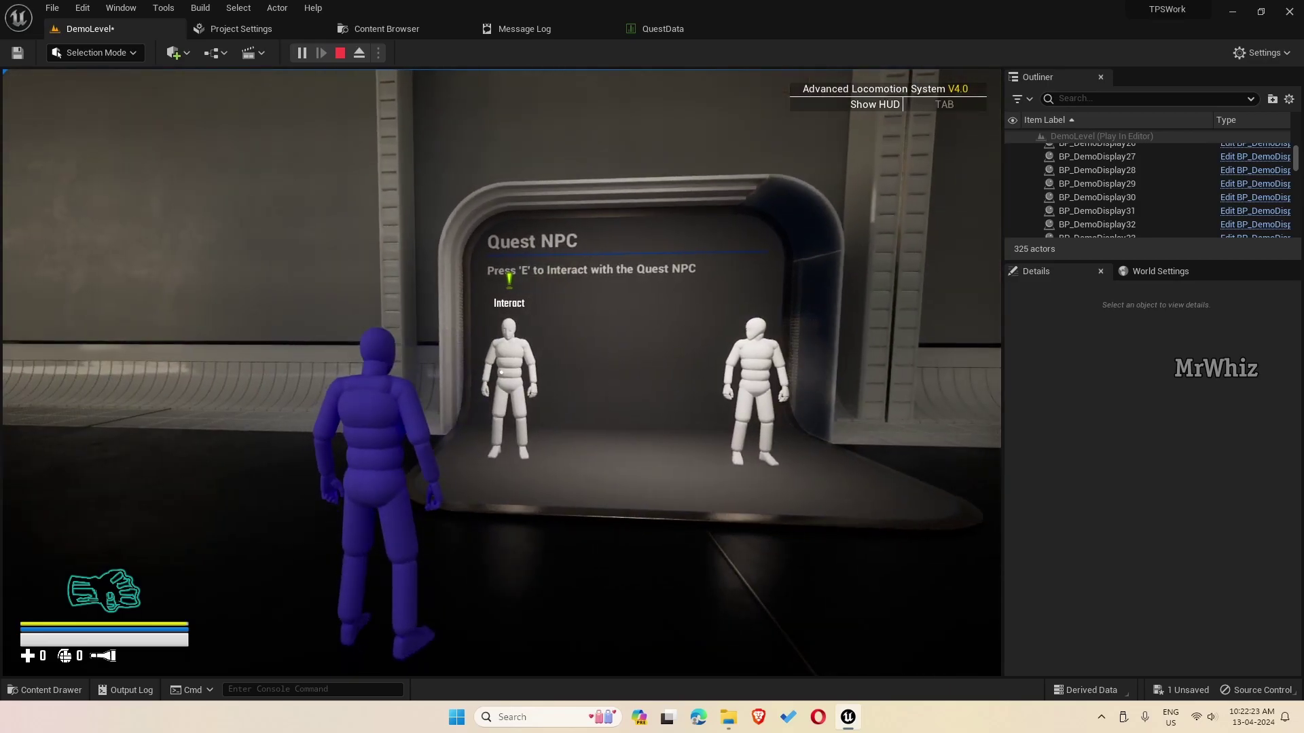
pyautogui.press('w')
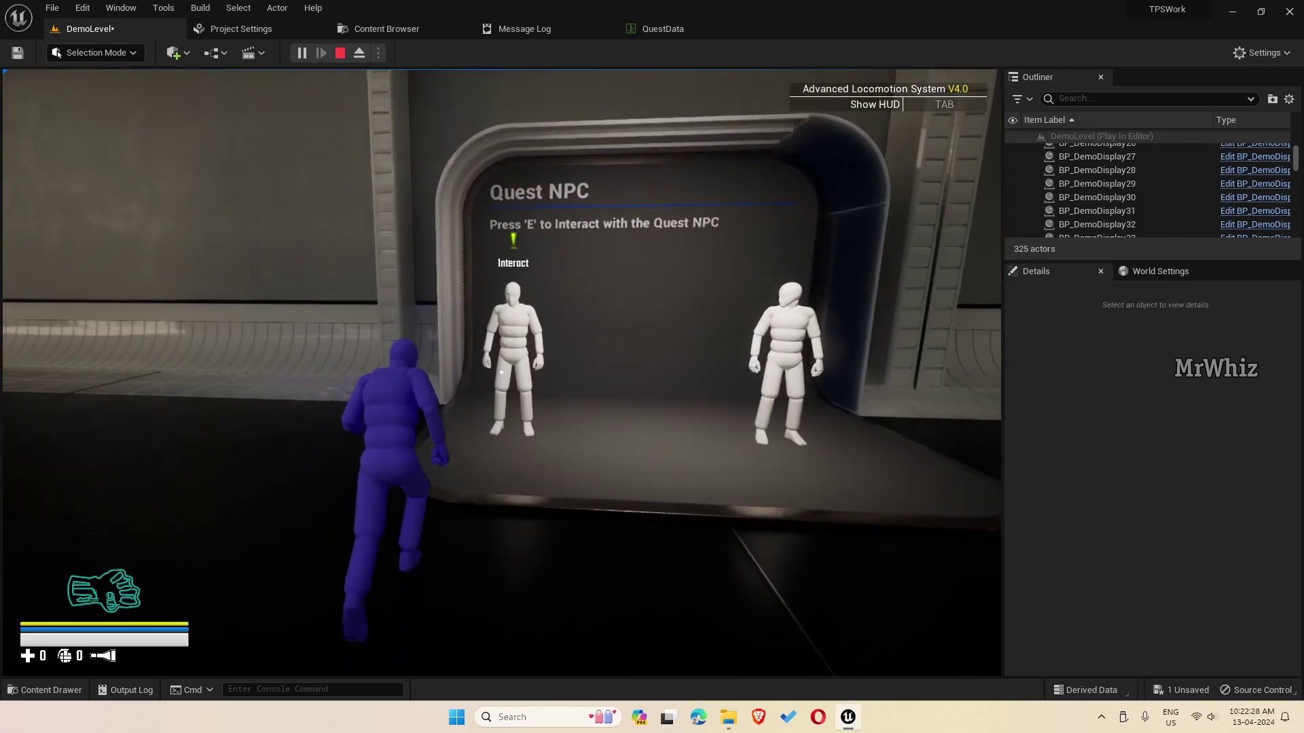
pyautogui.press('w')
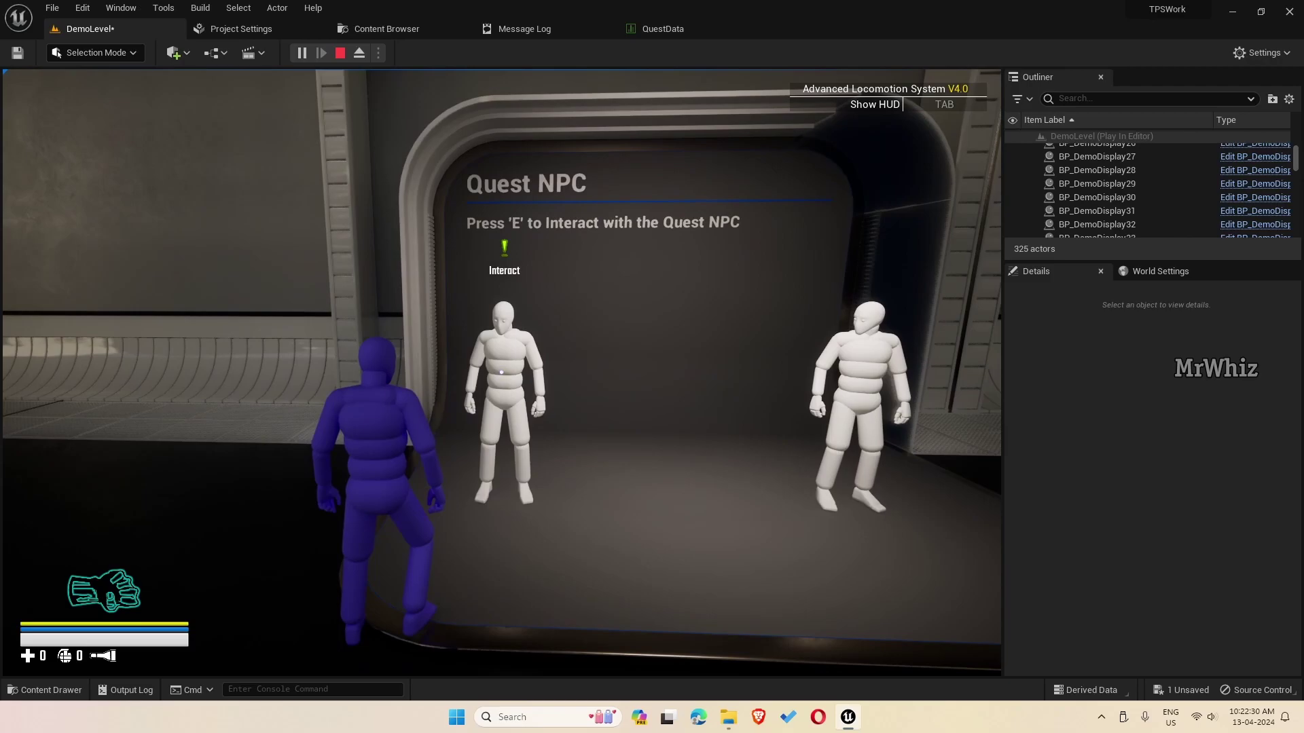
pyautogui.press('e')
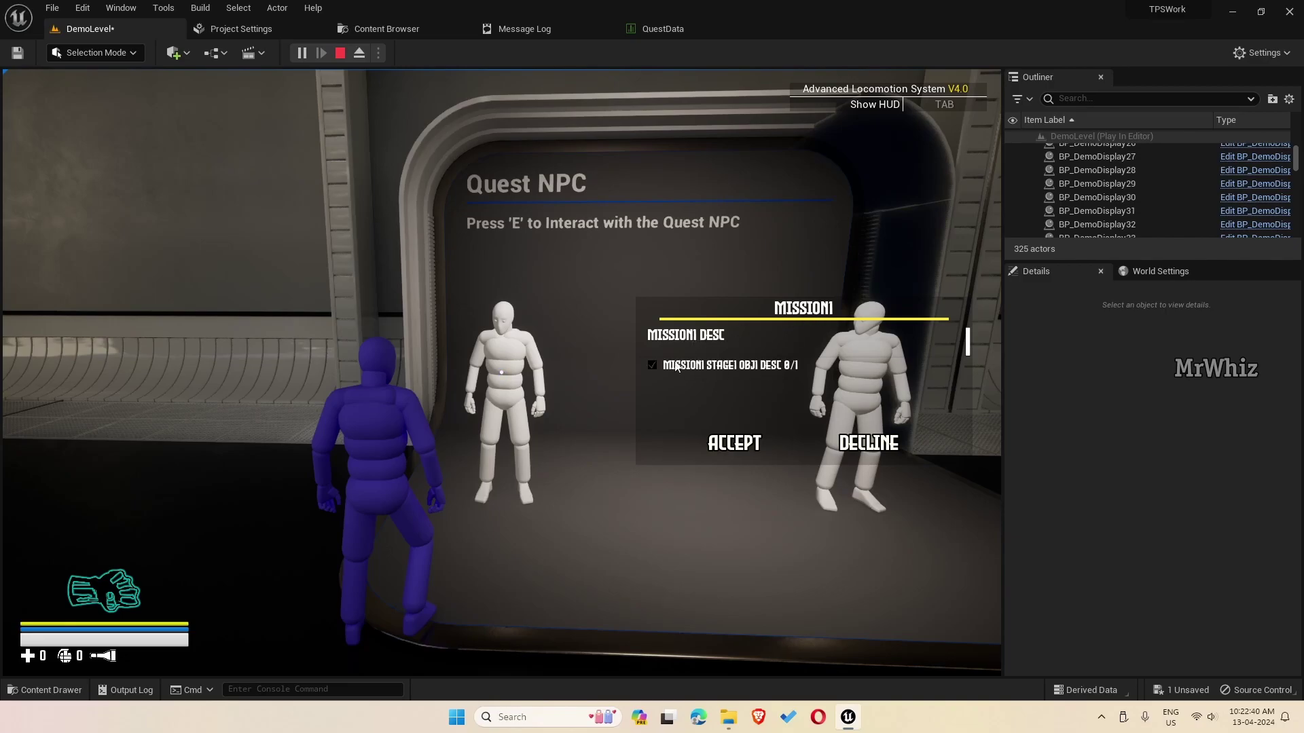
pyautogui.click(739, 443)
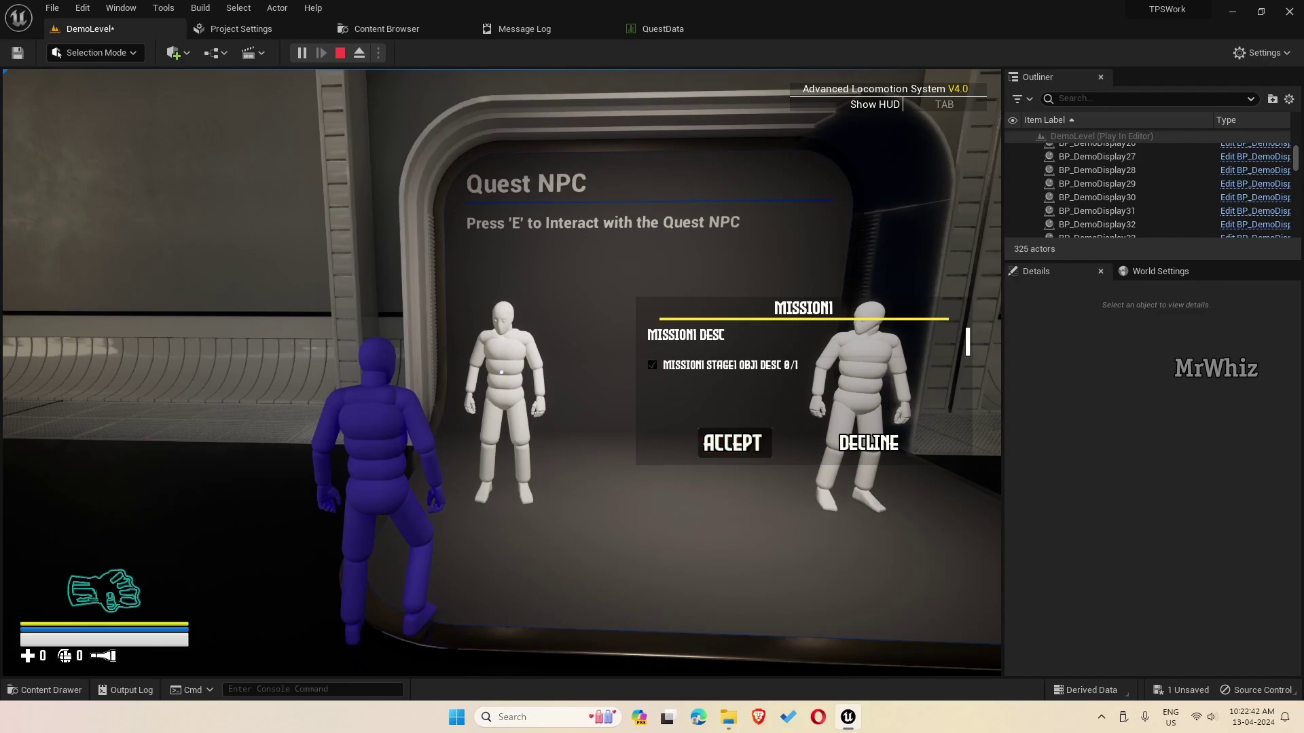
# Reach the Mission1 location, return to the NPC and turn in Mission1
pyautogui.press('w')
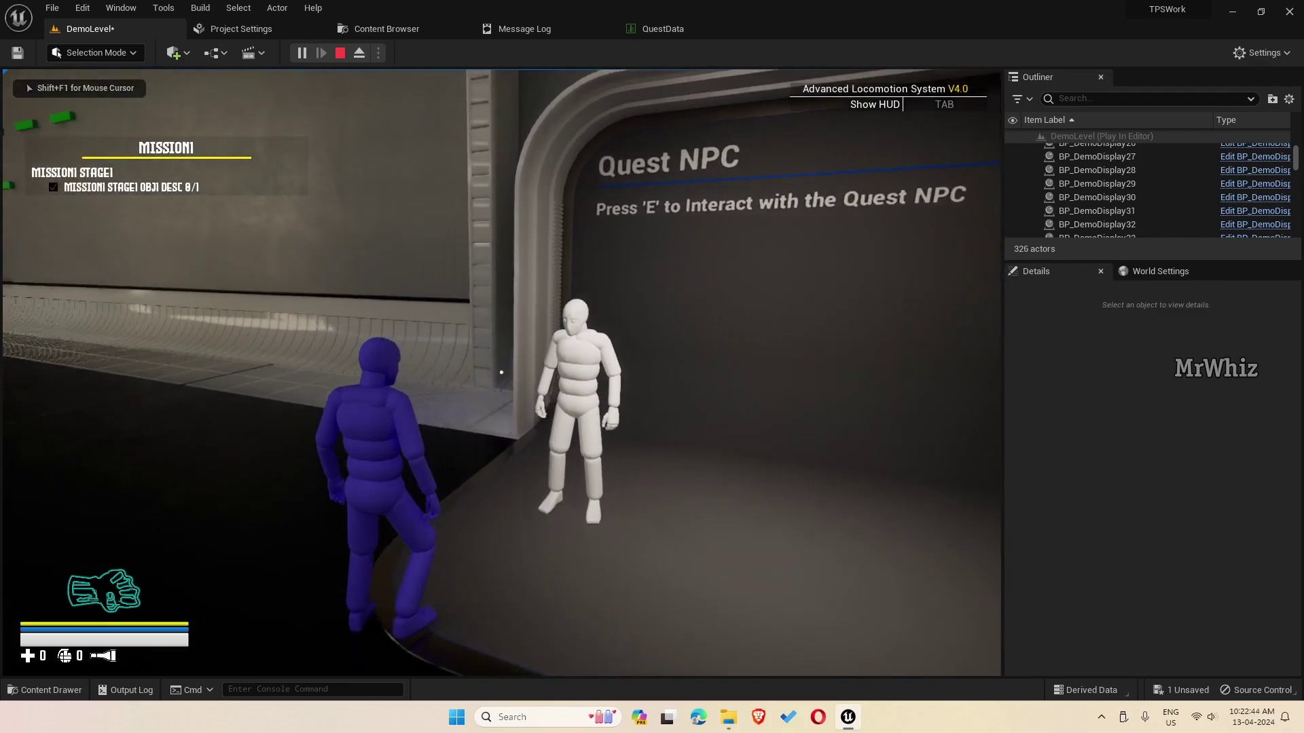
pyautogui.press('w')
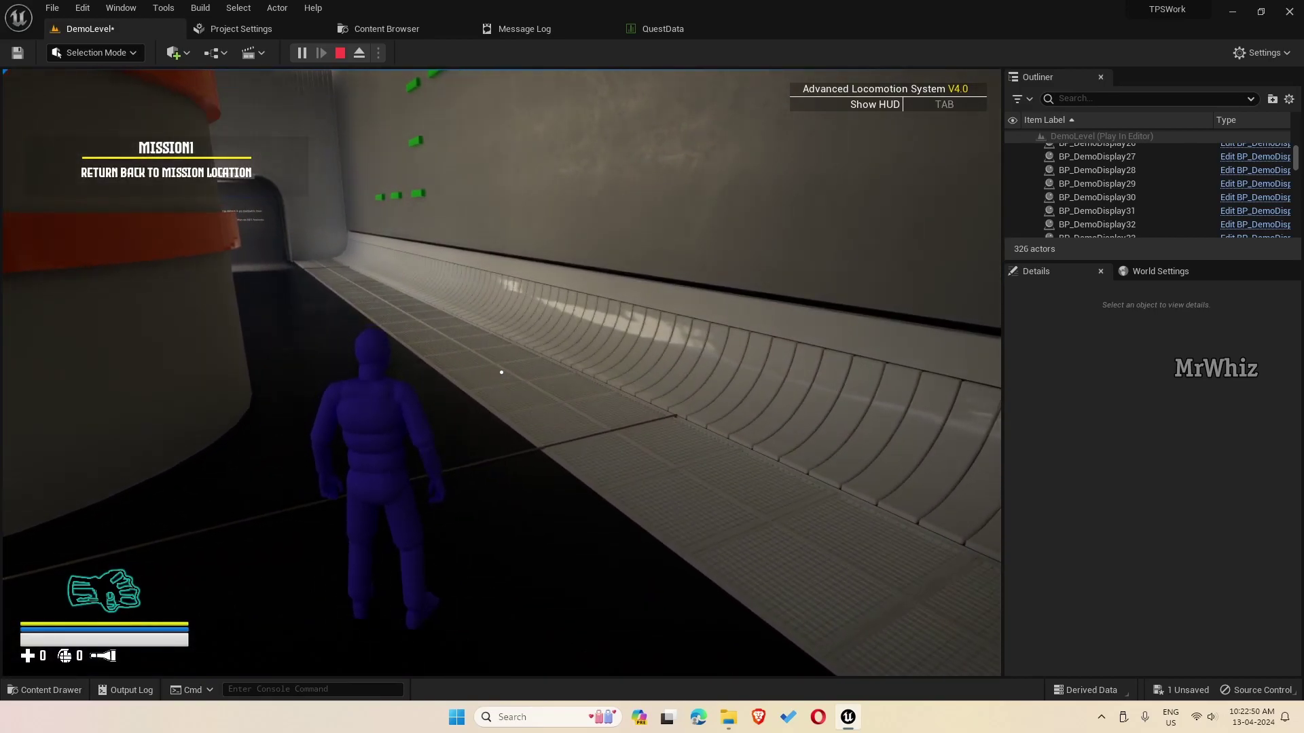
pyautogui.press('w')
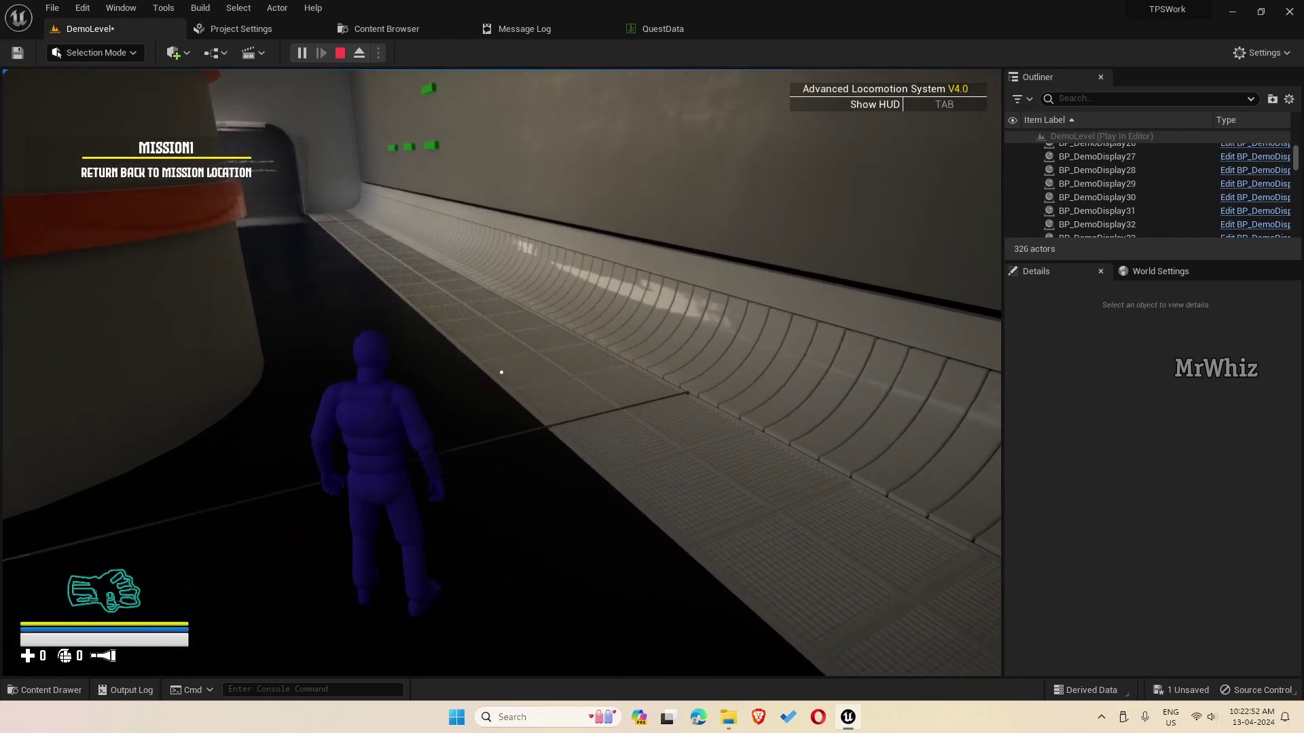
pyautogui.press('w')
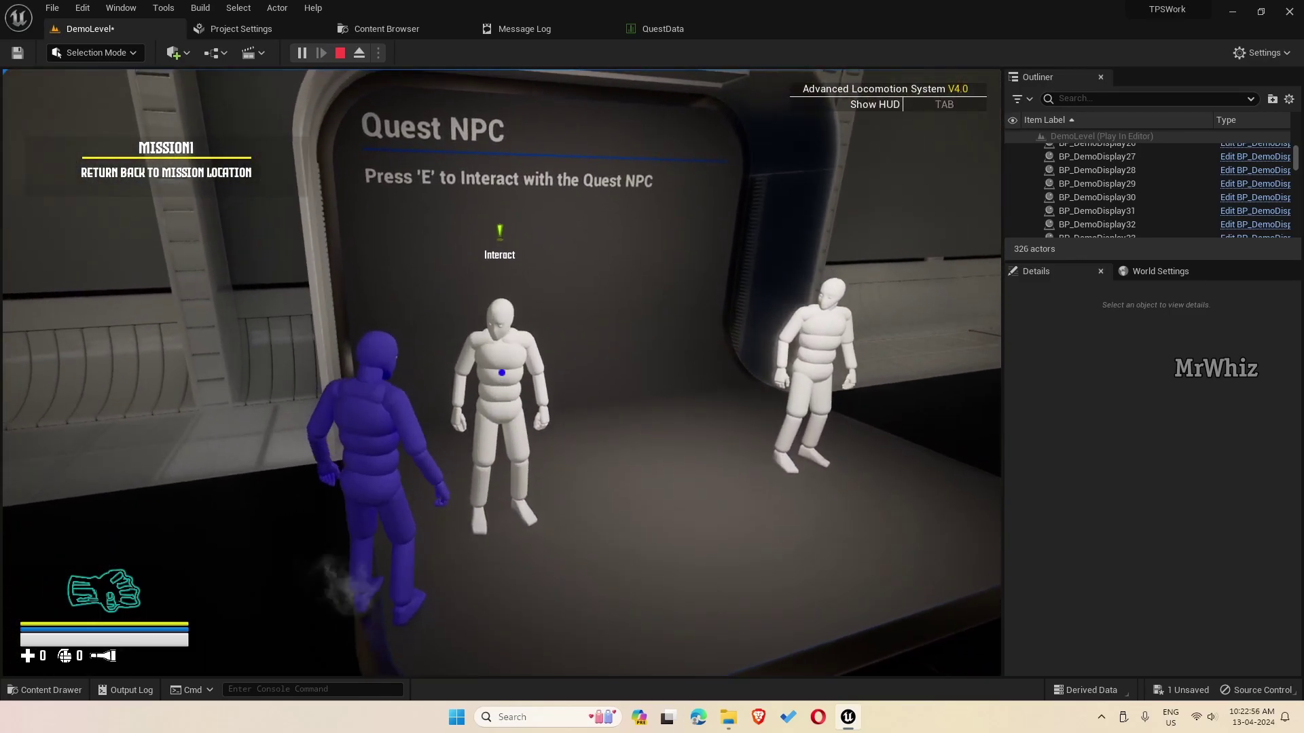
pyautogui.press('e')
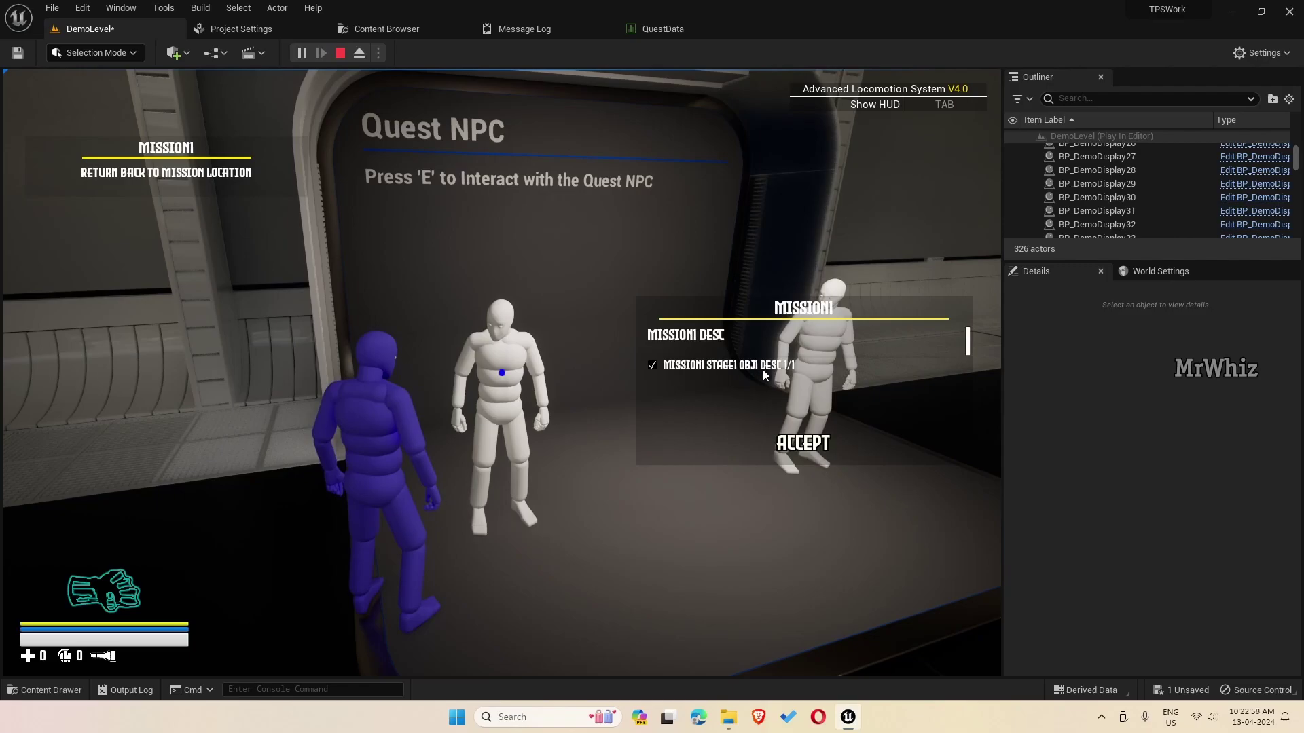
pyautogui.click(803, 443)
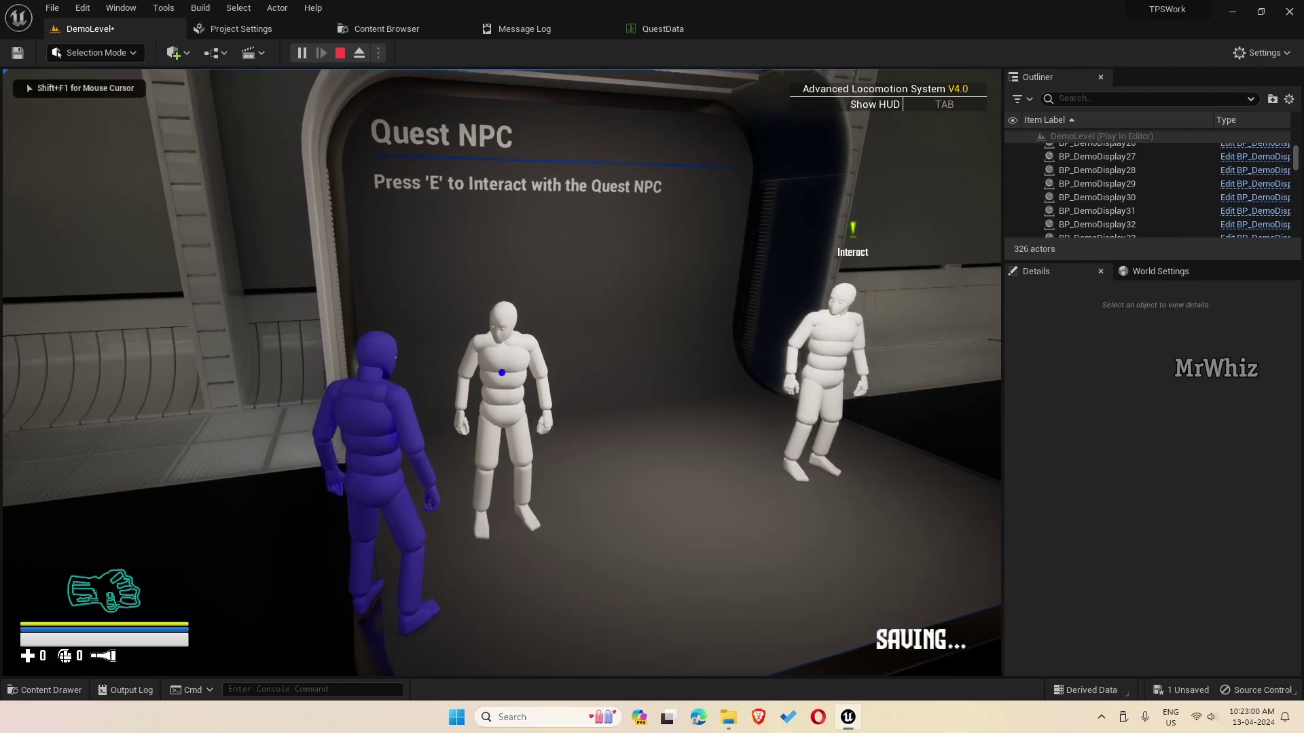
# Walk around the Quest NPC platform toward the second NPC, then end the play test
pyautogui.press('s')
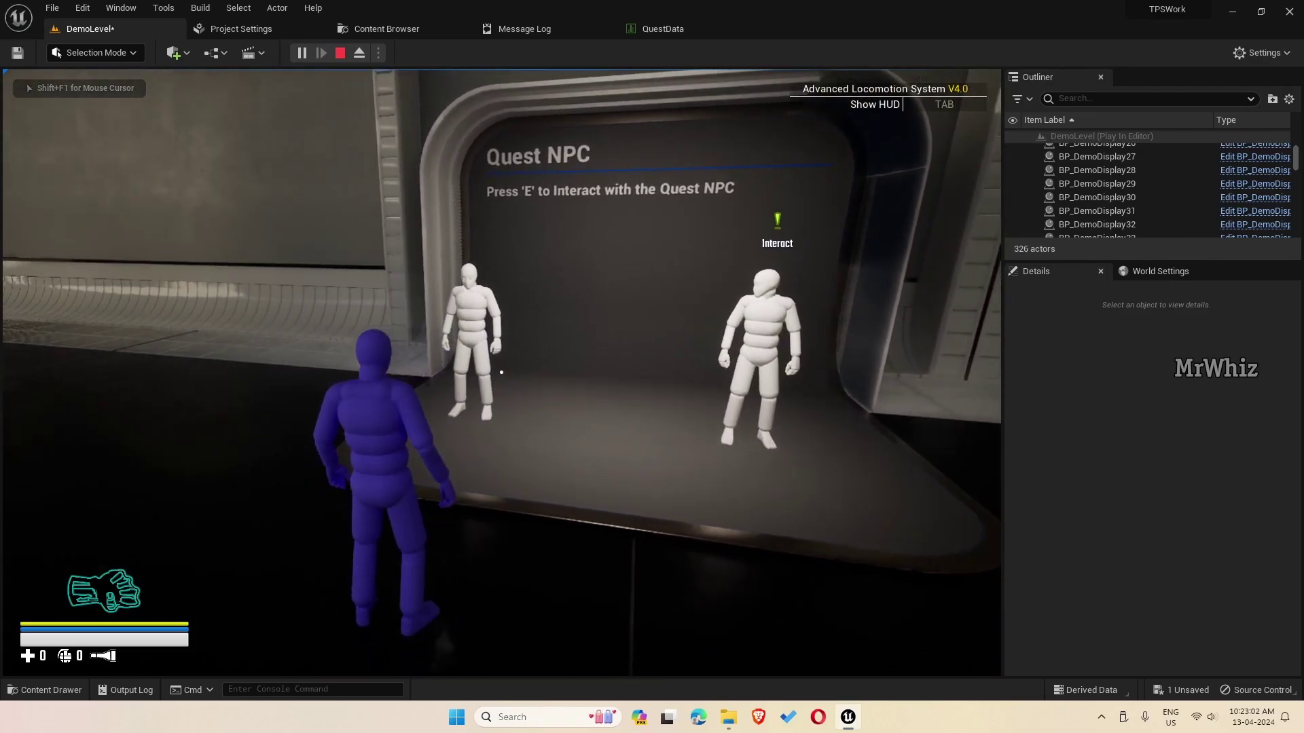
pyautogui.press('w')
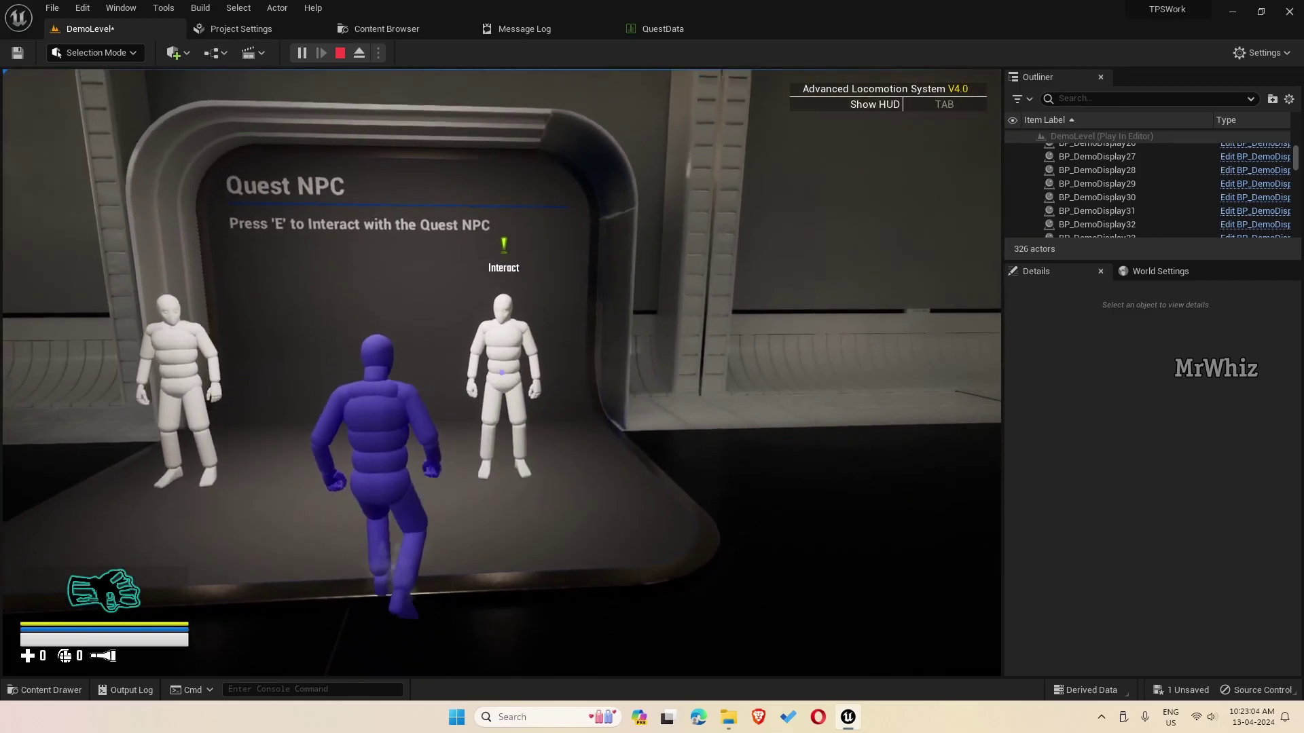
pyautogui.press('w')
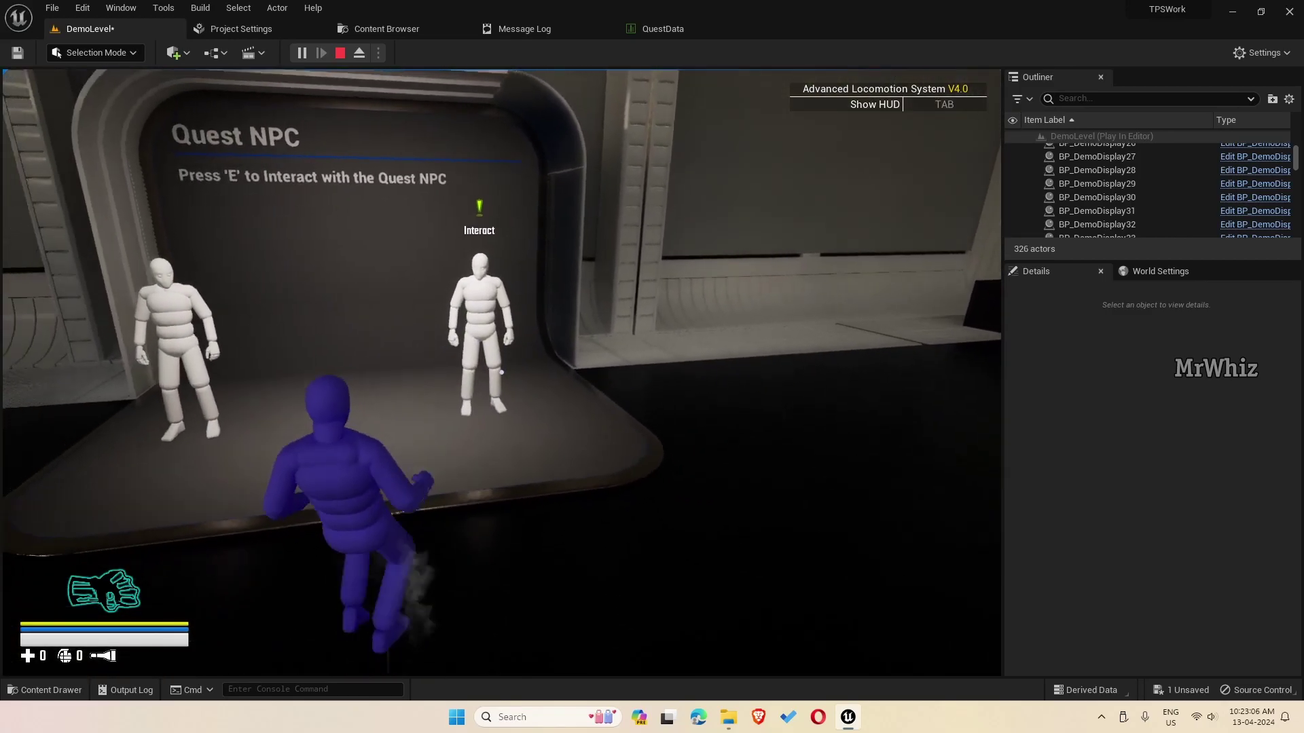
pyautogui.press('a')
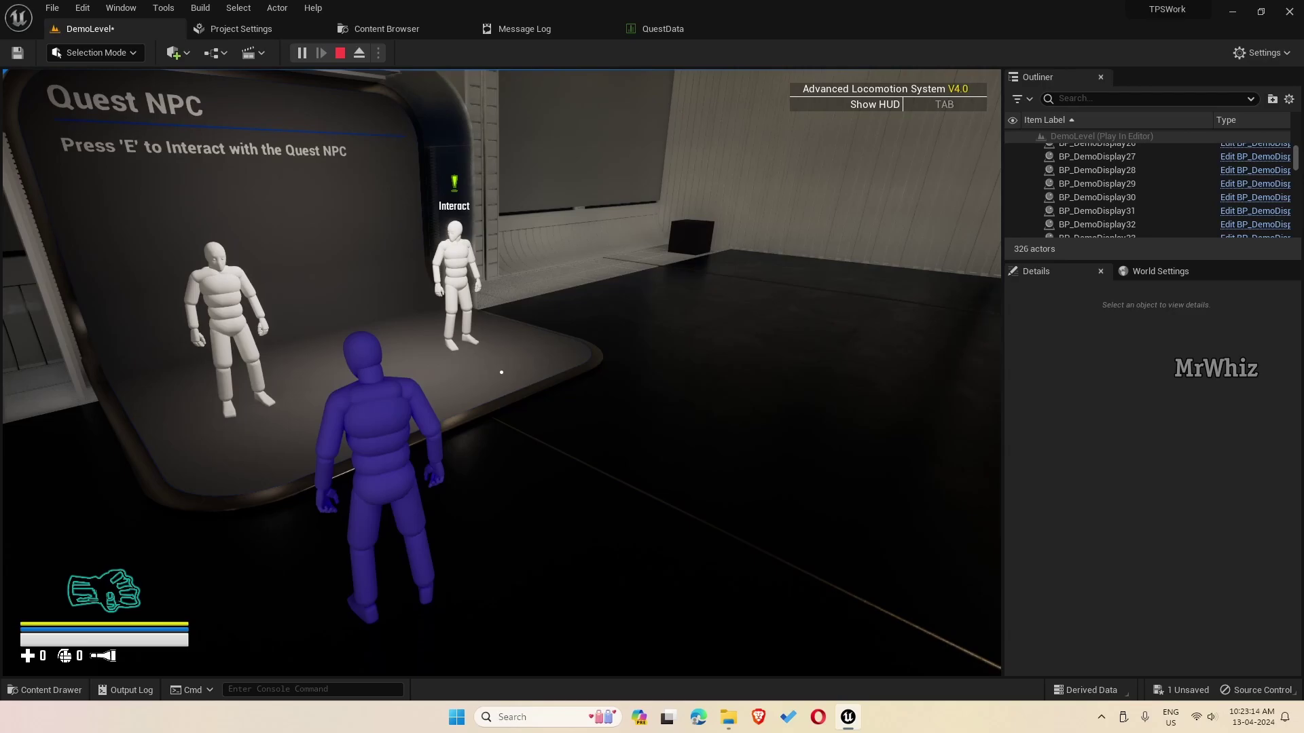
pyautogui.press('Escape')
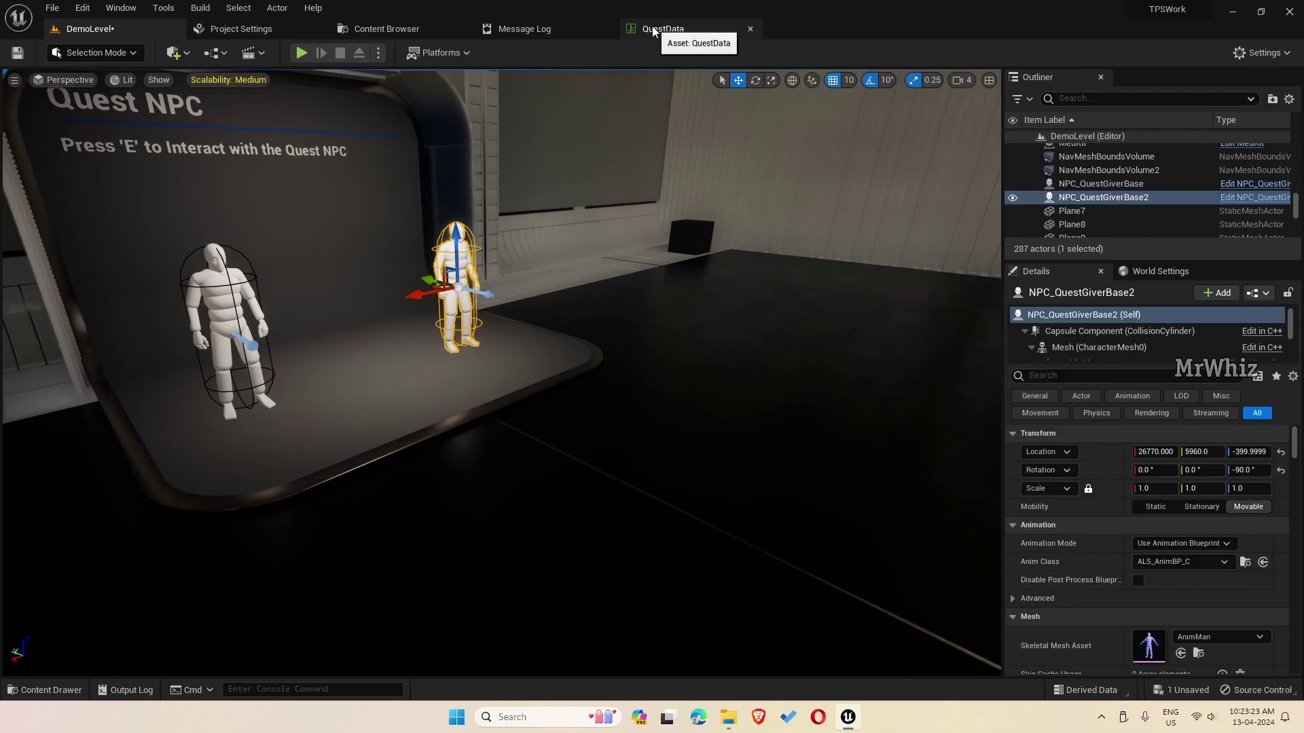
pyautogui.click(654, 31)
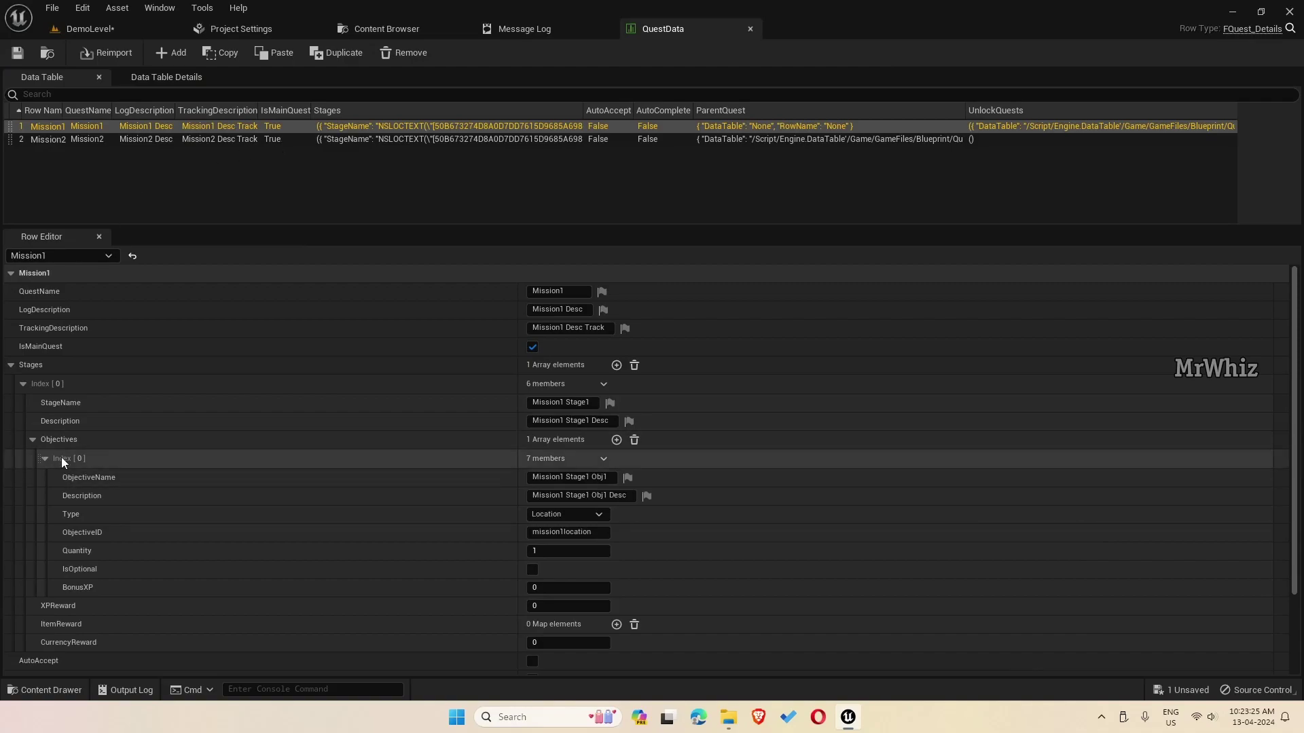
pyautogui.click(40, 139)
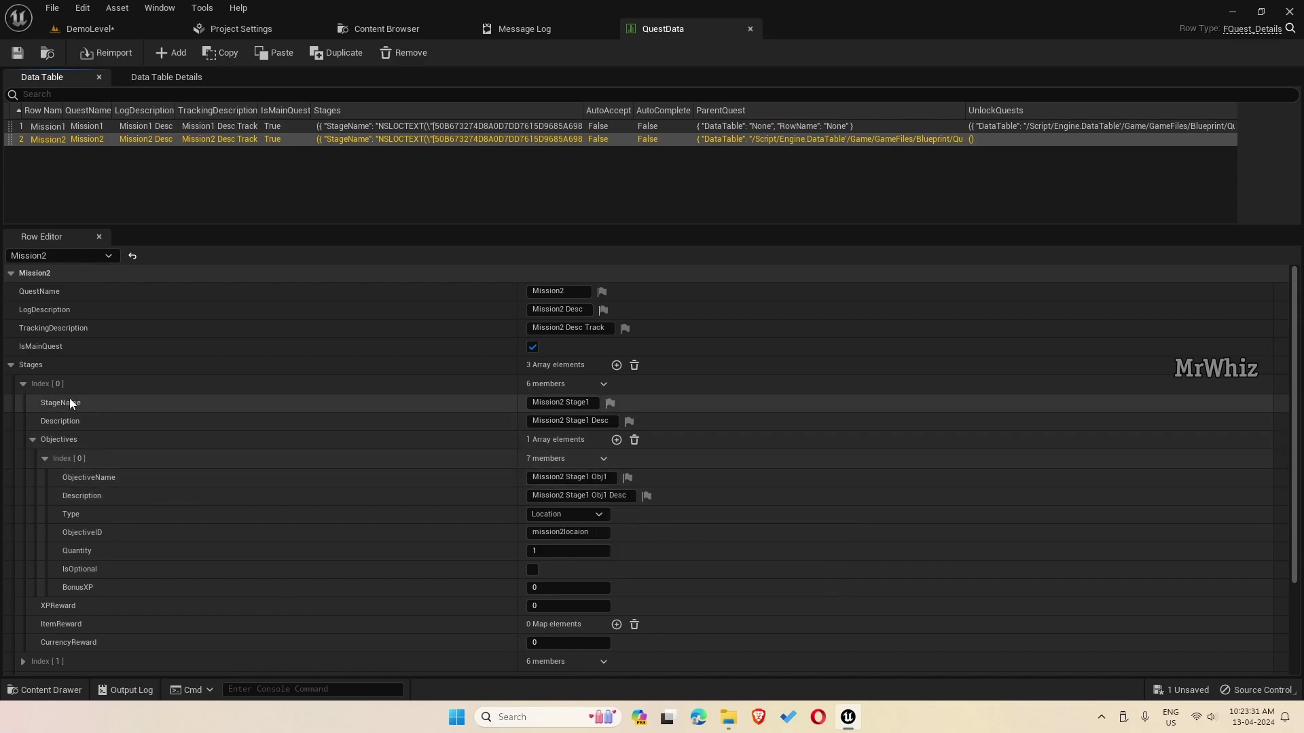
pyautogui.click(563, 533)
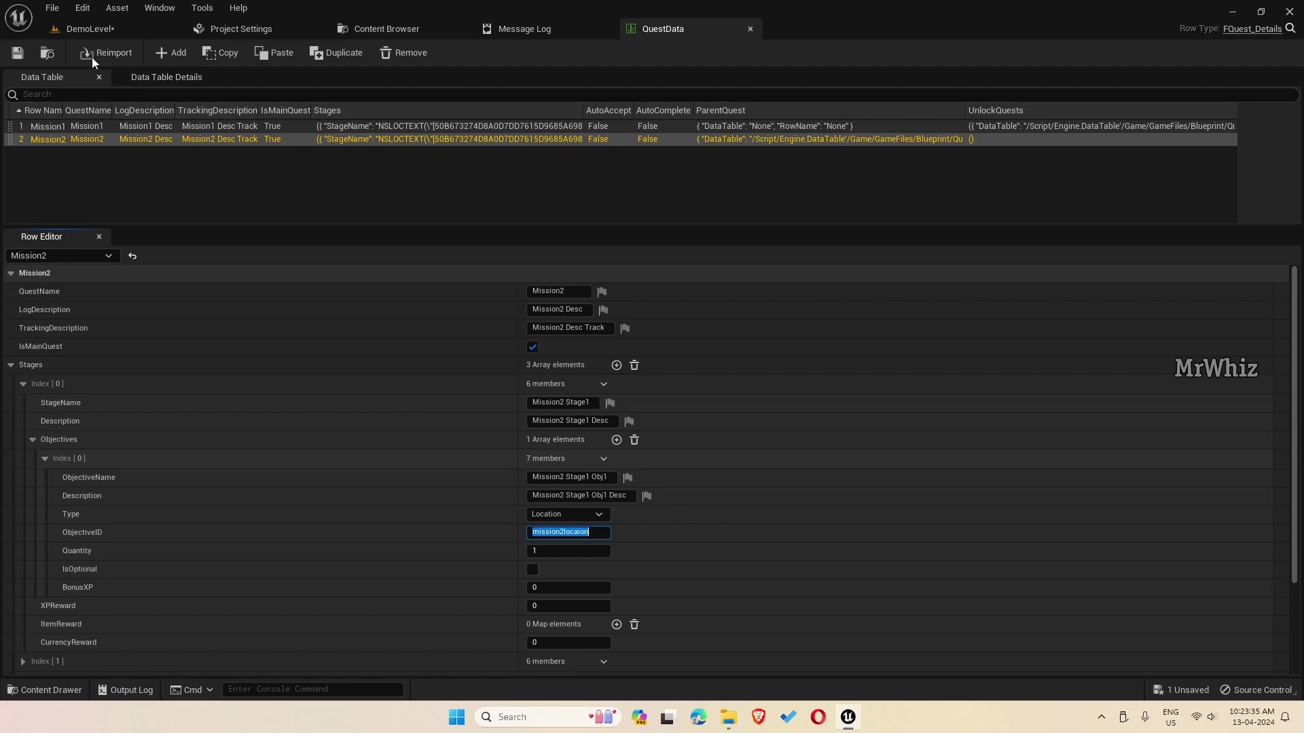
pyautogui.click(88, 28)
# Fly to the far room floor and drop a new QuestLocationMarker onto it from the Content Drawer
pyautogui.scroll(-10, 478, 136)
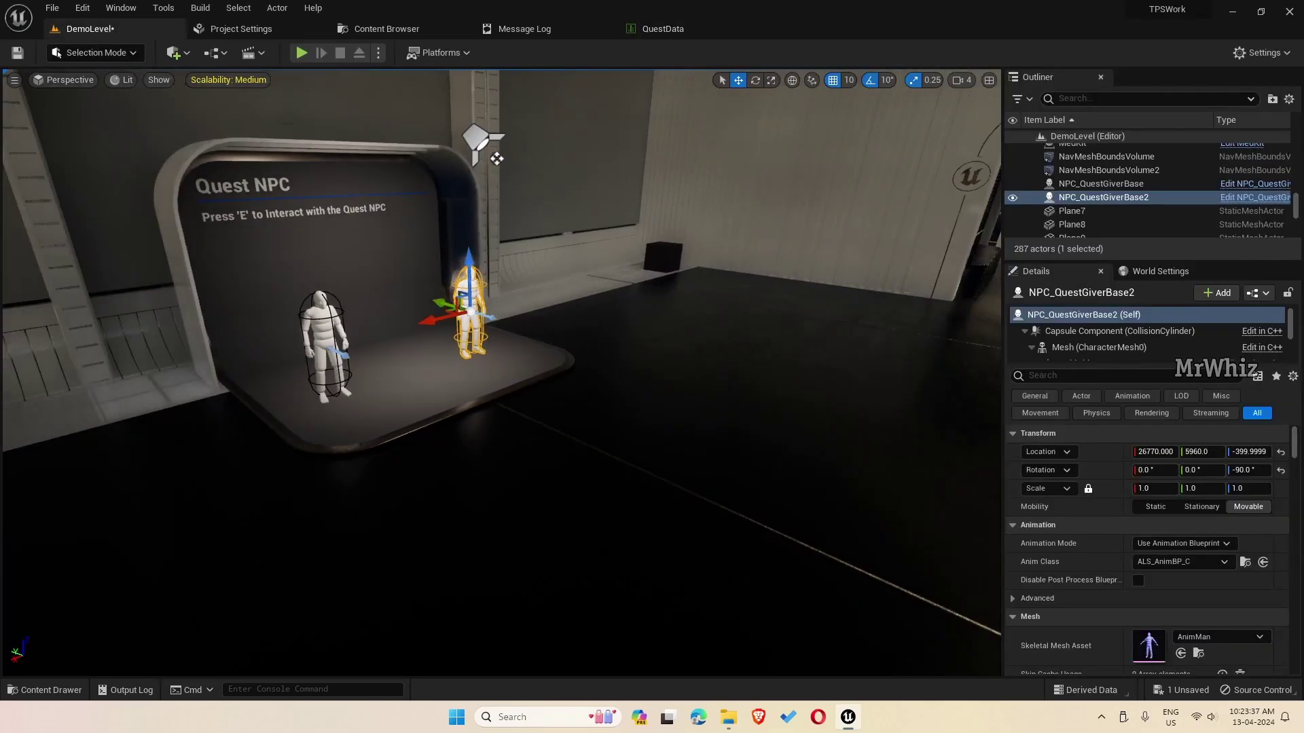
pyautogui.moveTo(477, 136); pyautogui.dragTo(591, 149, button='right')
pyautogui.scroll(-10, 299, 519)
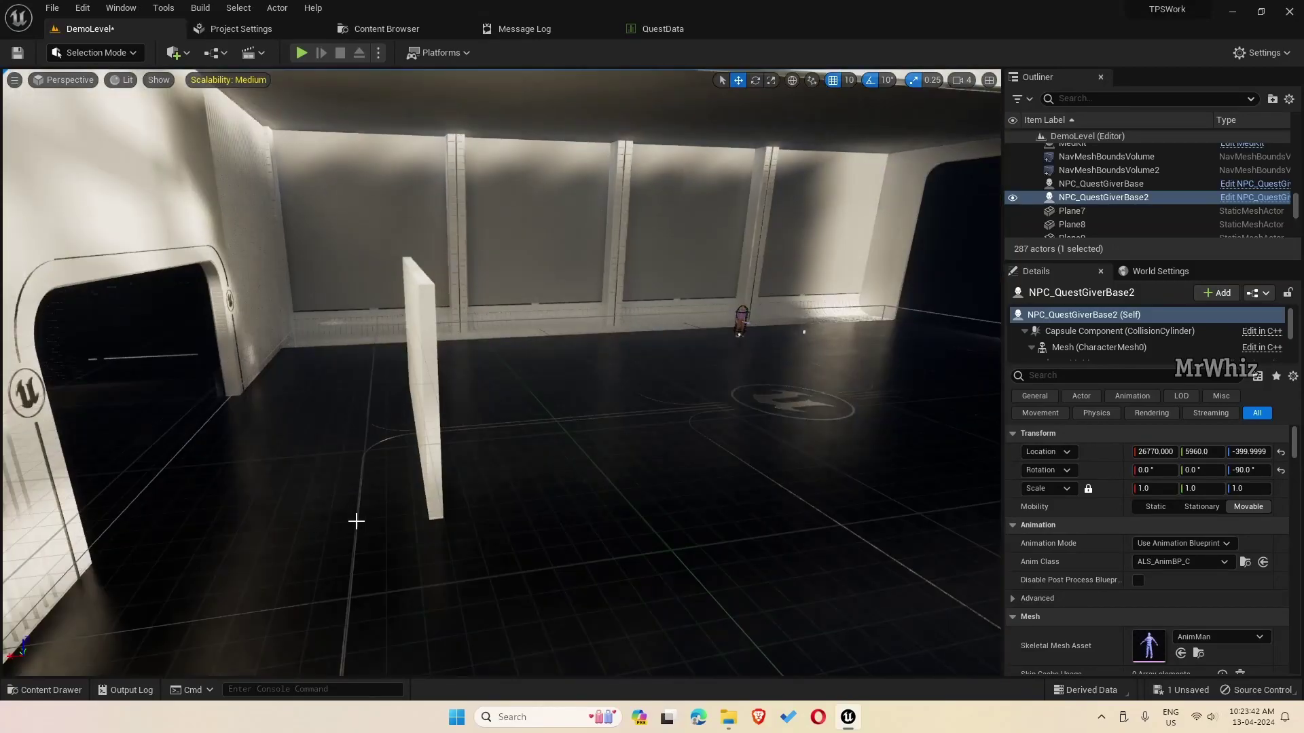
pyautogui.moveTo(356, 521); pyautogui.dragTo(435, 521, button='right')
pyautogui.moveTo(306, 536); pyautogui.dragTo(298, 538, button='right')
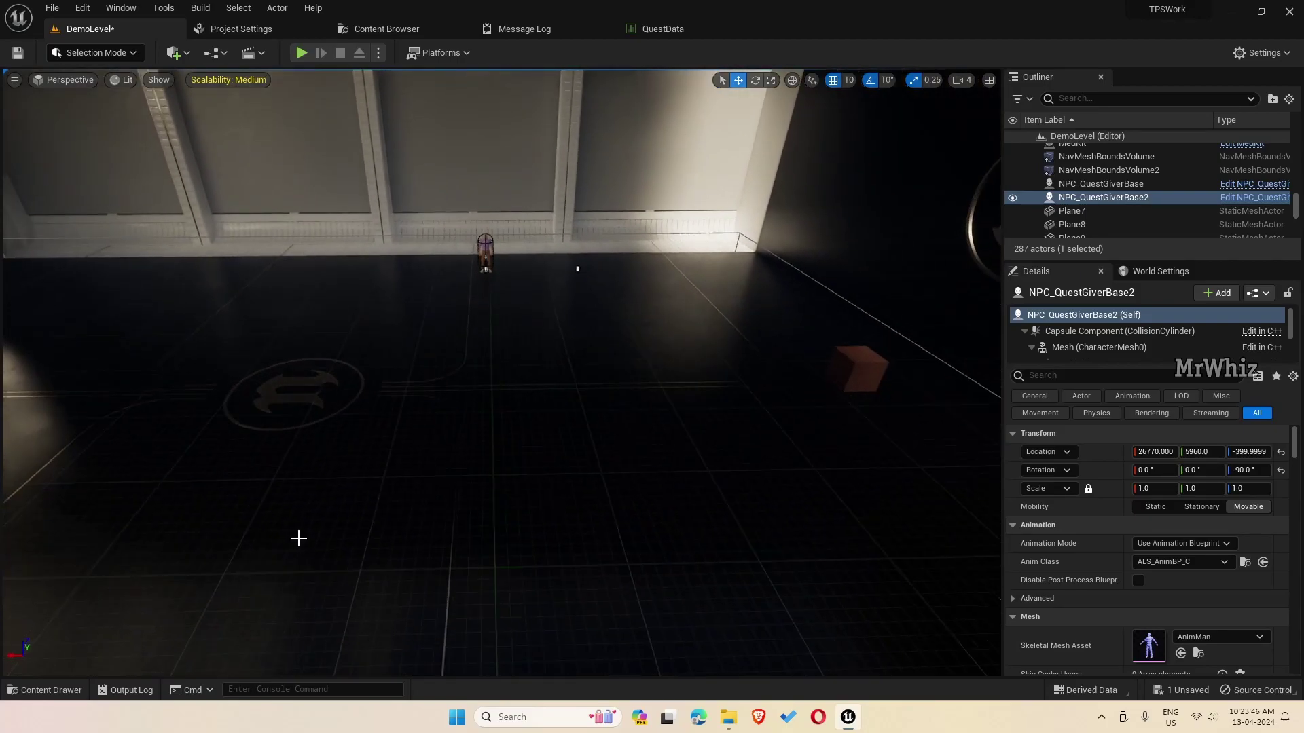
pyautogui.click(44, 690)
pyautogui.moveTo(501, 539); pyautogui.dragTo(382, 395)
# Scale the marker to X 60 and Y 50, then stretch X toward 65
pyautogui.click(1166, 489)
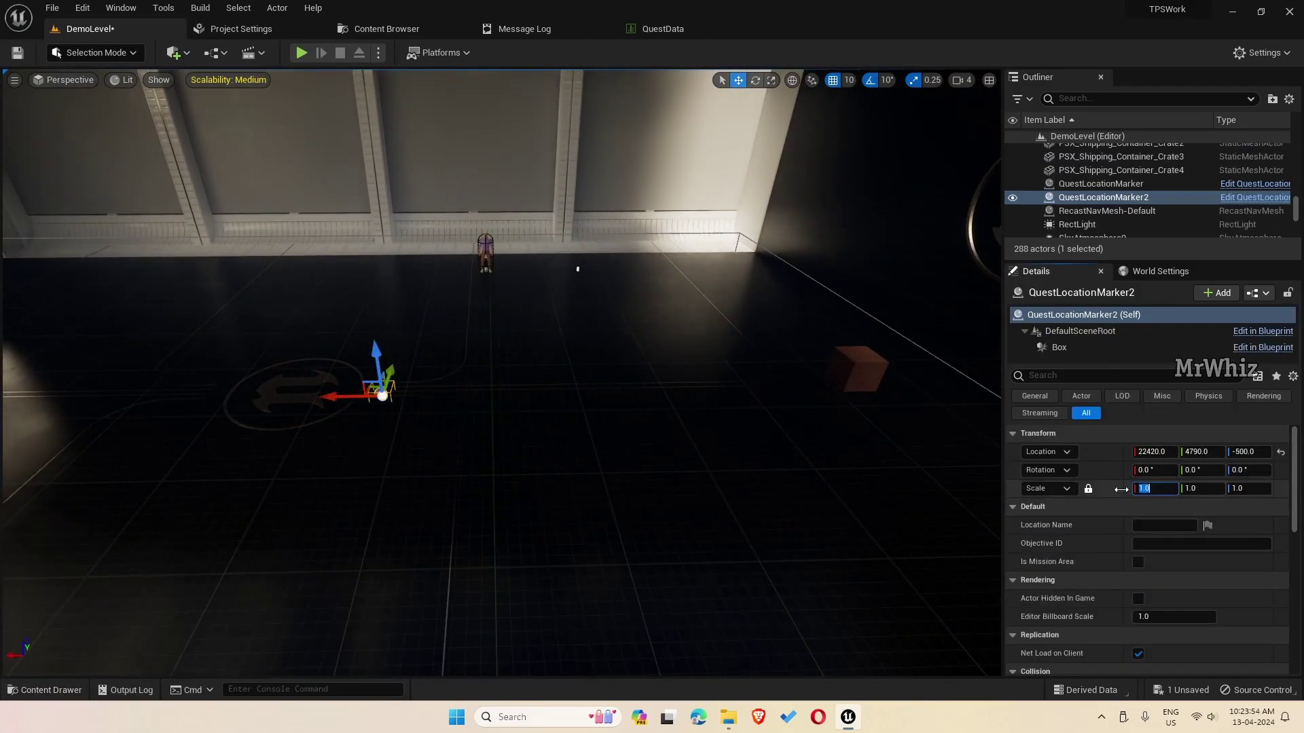
pyautogui.write('60')
pyautogui.press('Tab')
pyautogui.write('50')
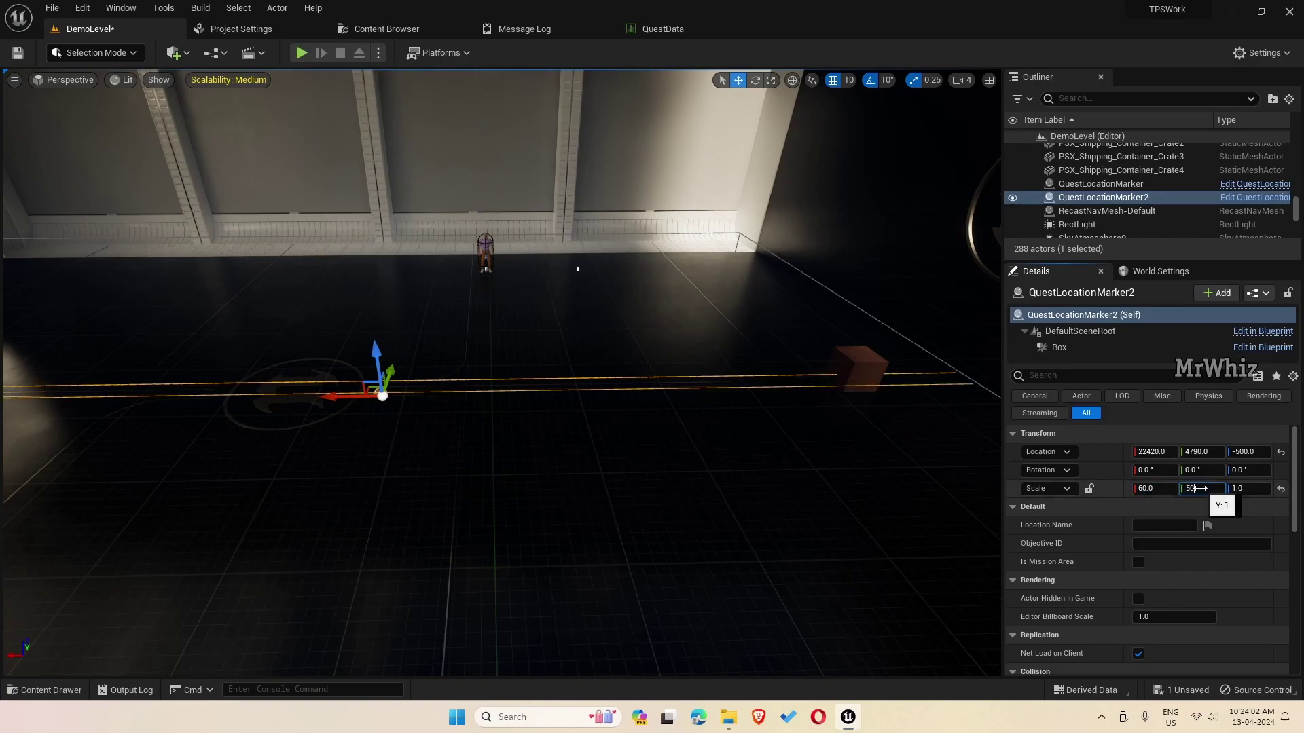
pyautogui.press('Return')
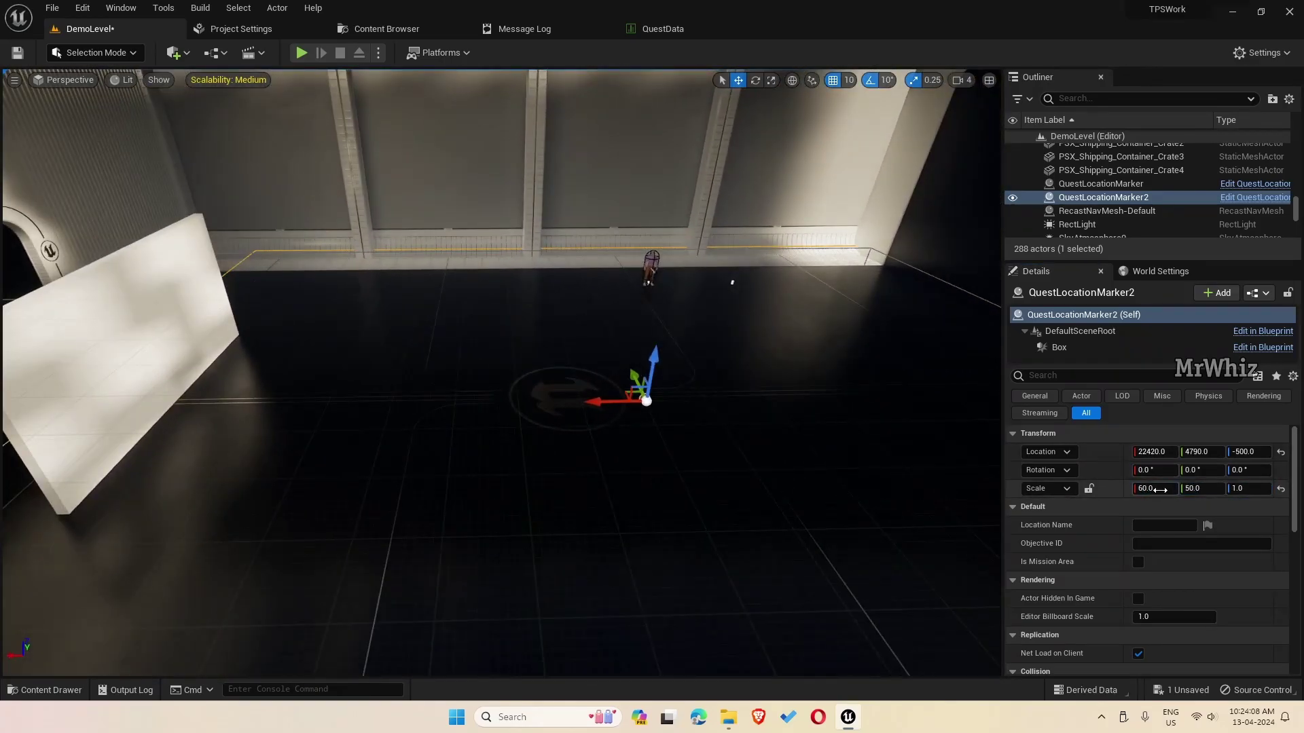
pyautogui.moveTo(1160, 489); pyautogui.dragTo(1175, 489)
pyautogui.click(1156, 491)
# Set the marker's X scale back to 60
pyautogui.write('60')
pyautogui.press('Return')
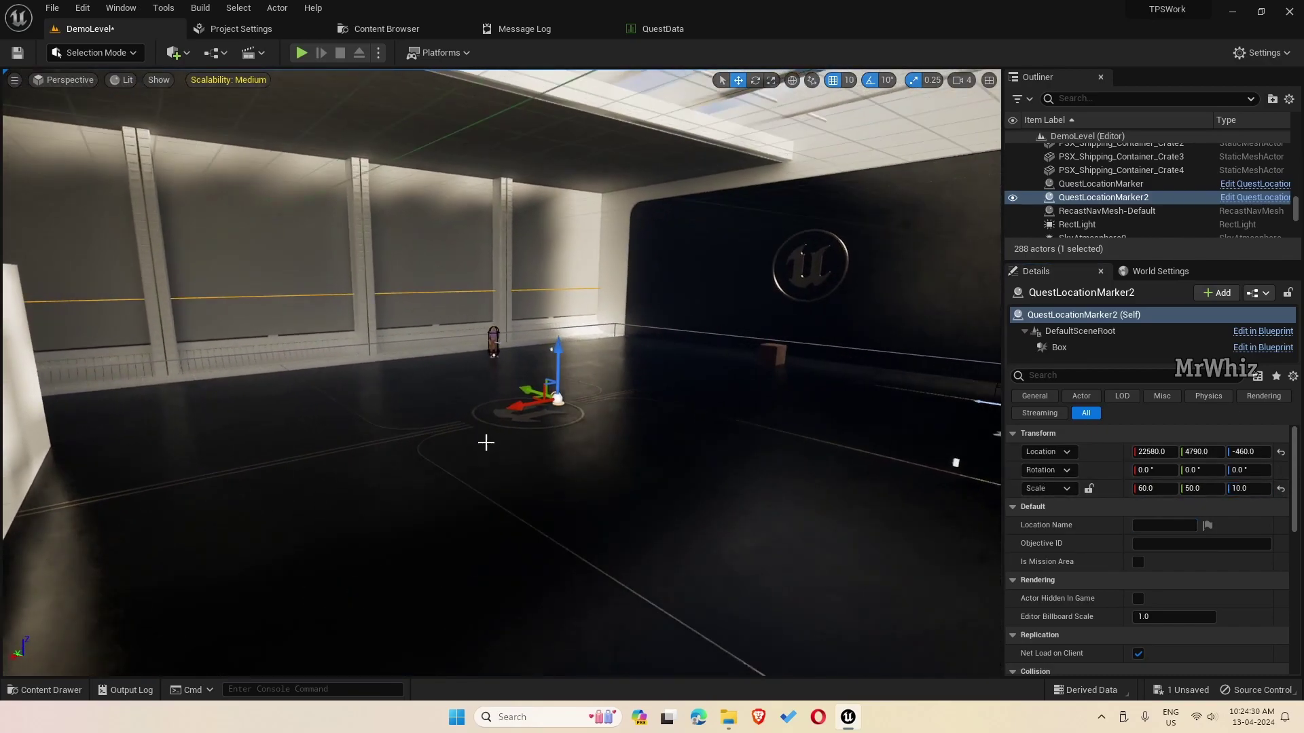
pyautogui.moveTo(486, 443); pyautogui.dragTo(543, 402, button='right')
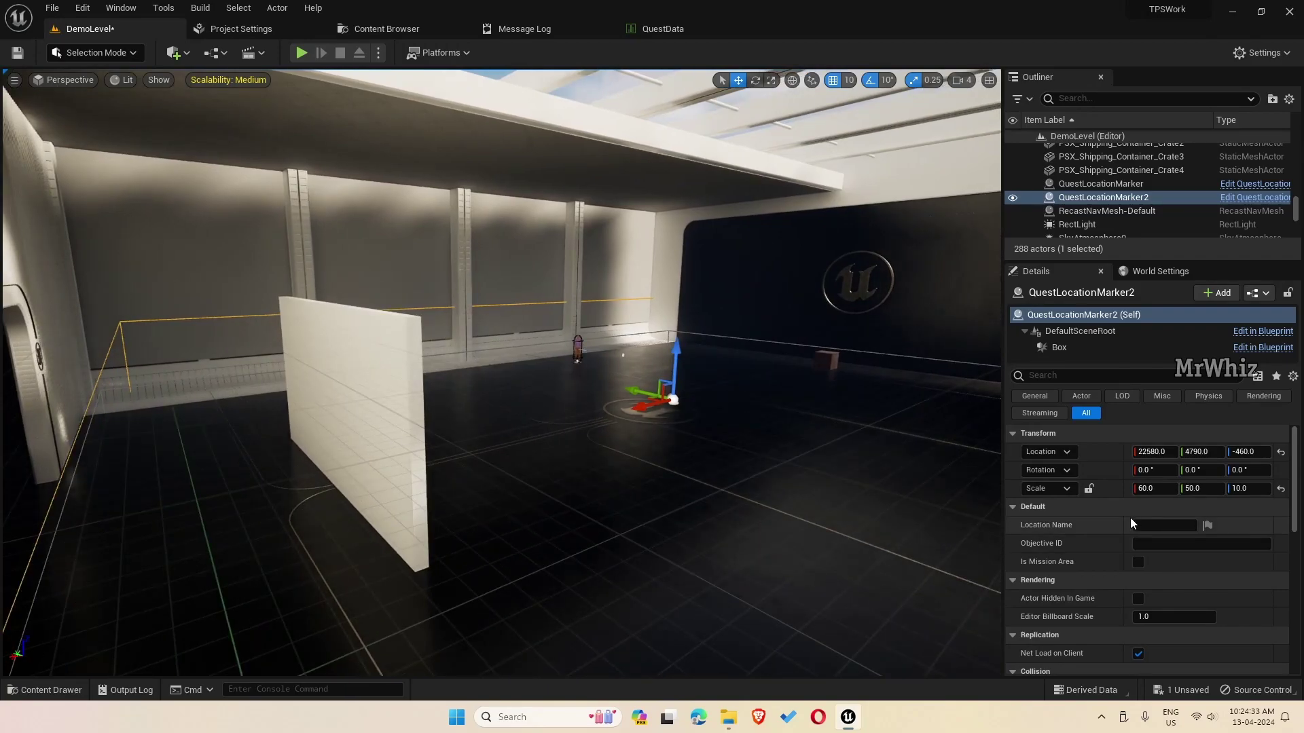
# Name the marker 'Mission 2 Location', set Objective ID mission2locaion, and tick Is Mission Area
pyautogui.click(1154, 524)
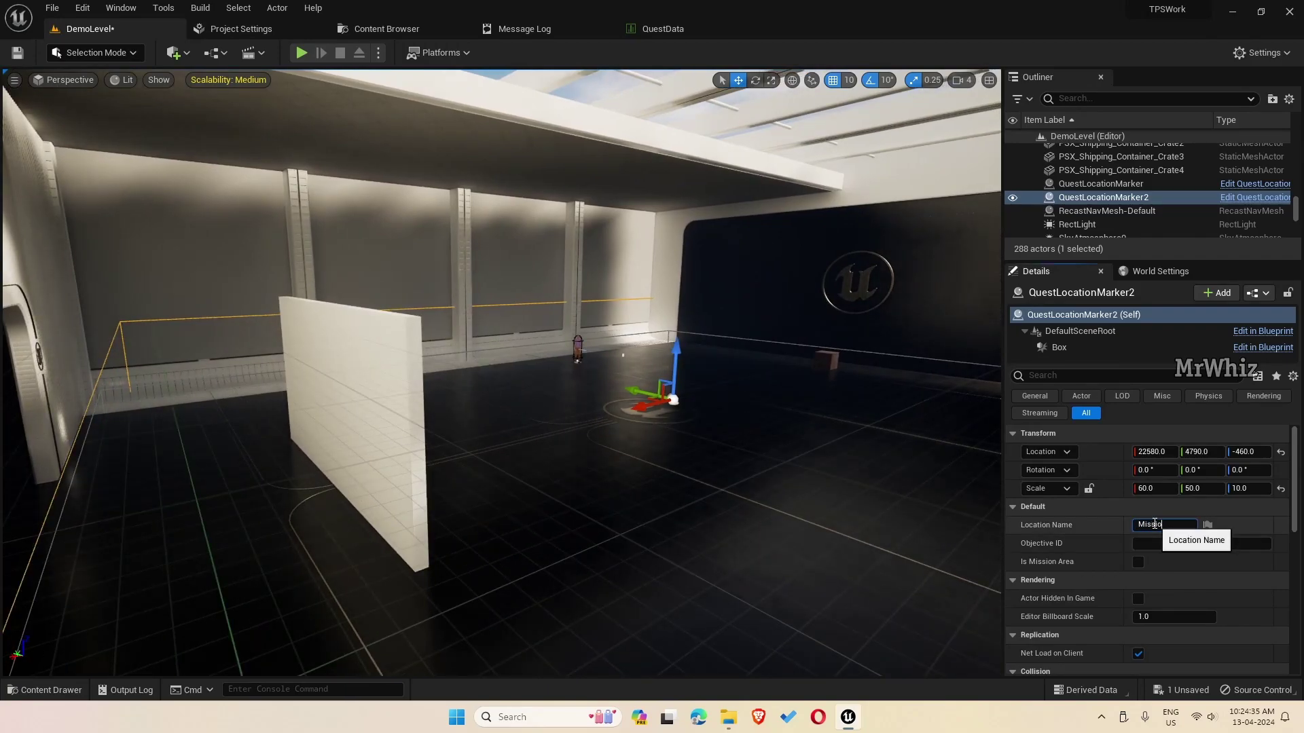
pyautogui.write('ation')
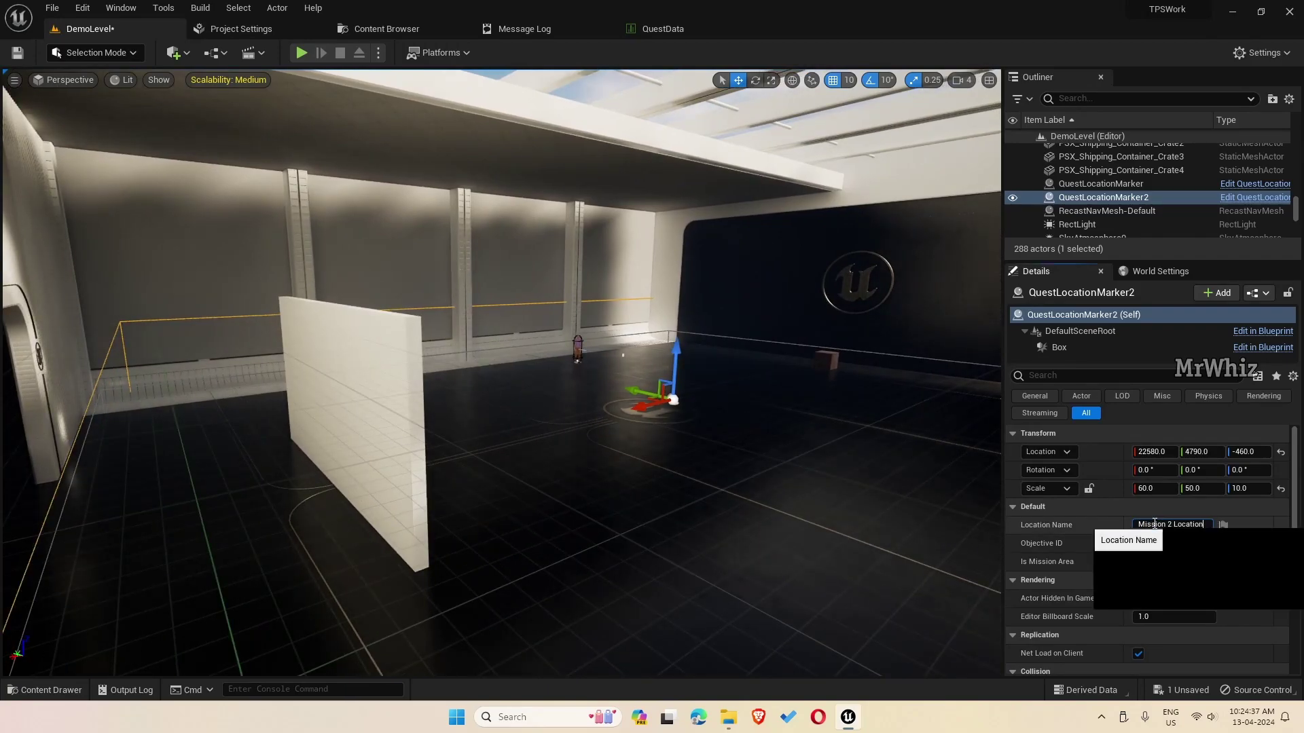
pyautogui.click(1179, 542)
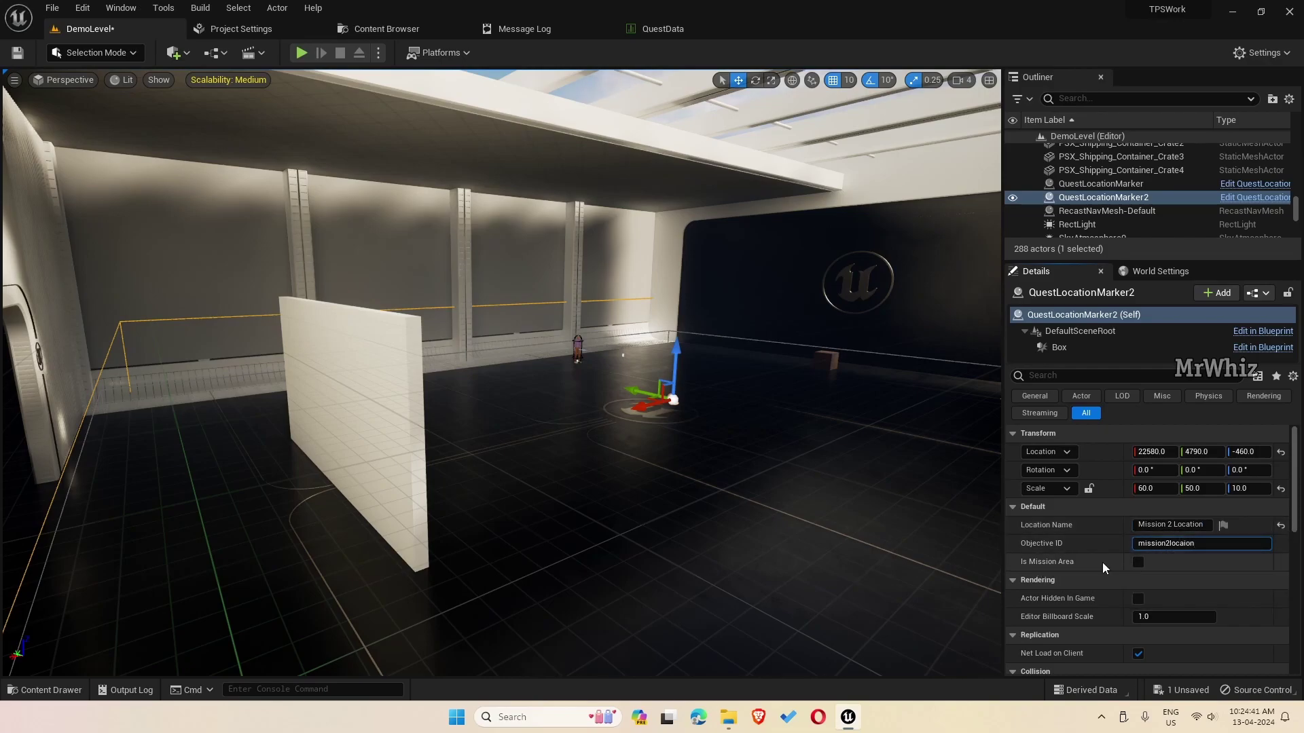
pyautogui.click(1138, 562)
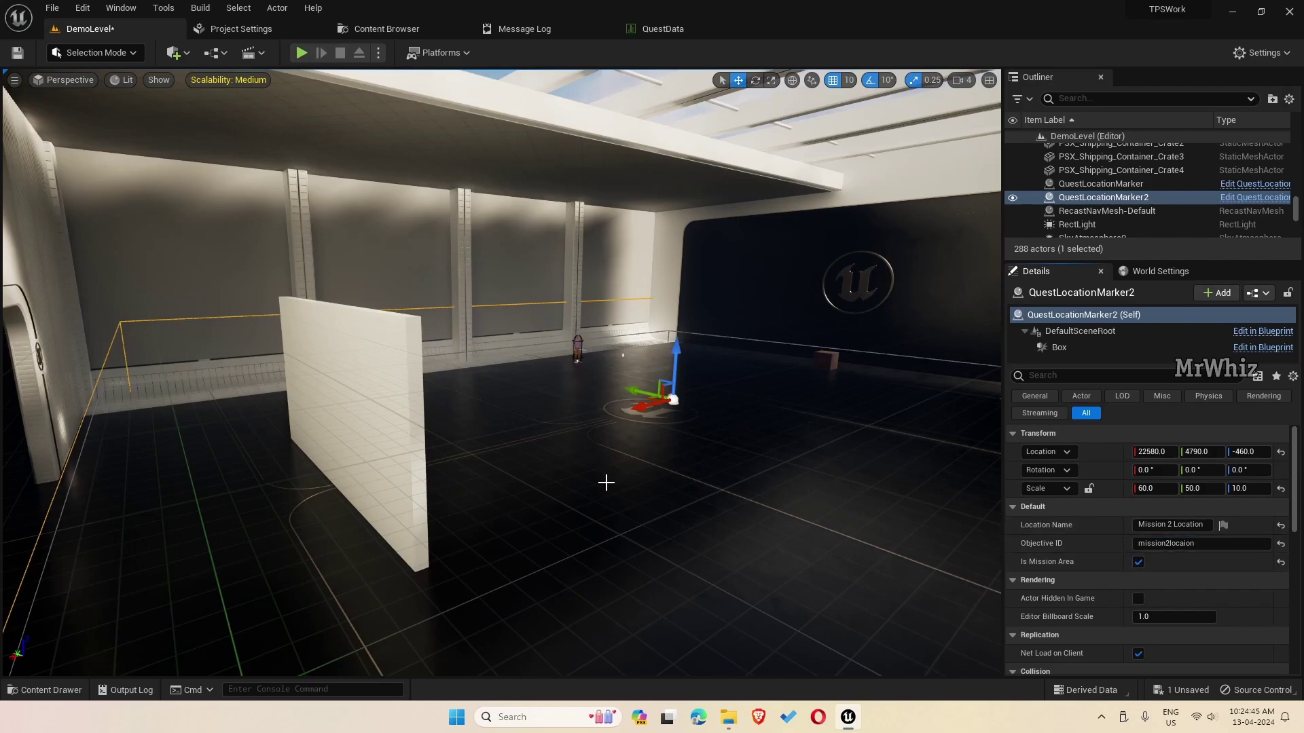
pyautogui.moveTo(593, 528); pyautogui.dragTo(712, 527, button='right')
pyautogui.click(654, 31)
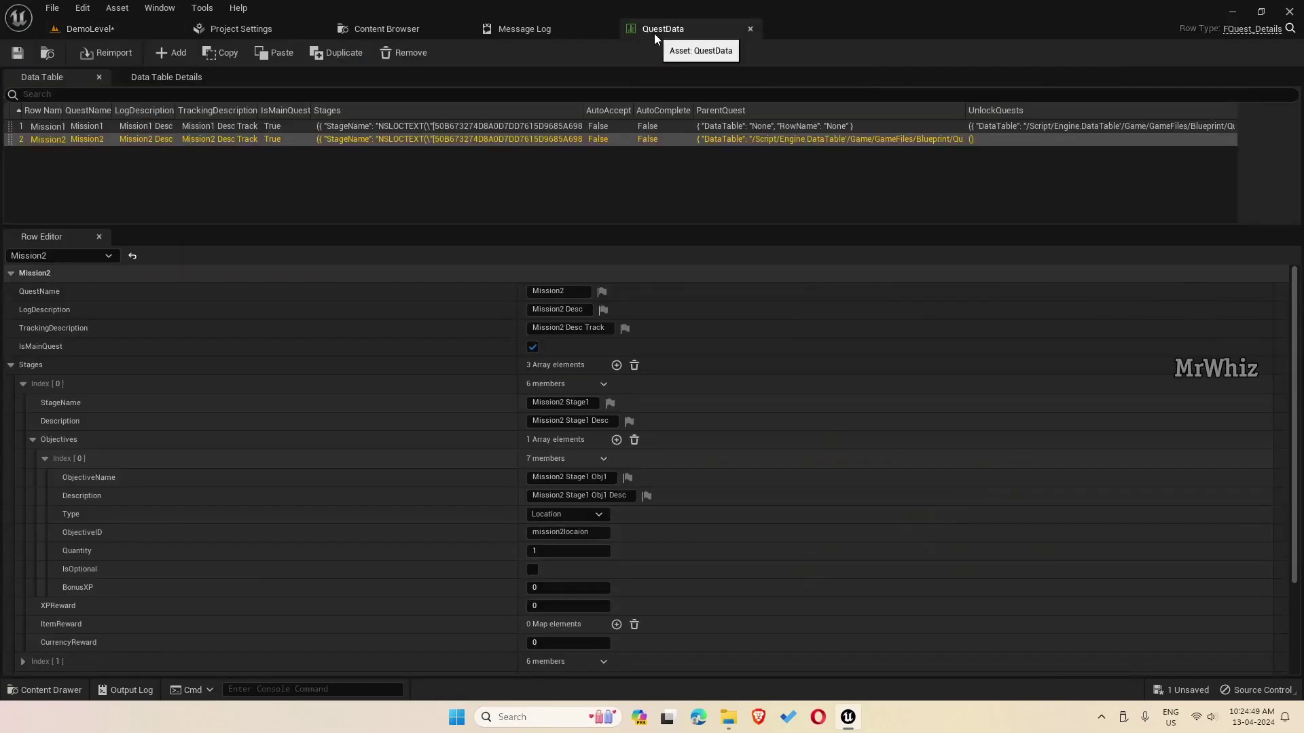
pyautogui.click(22, 384)
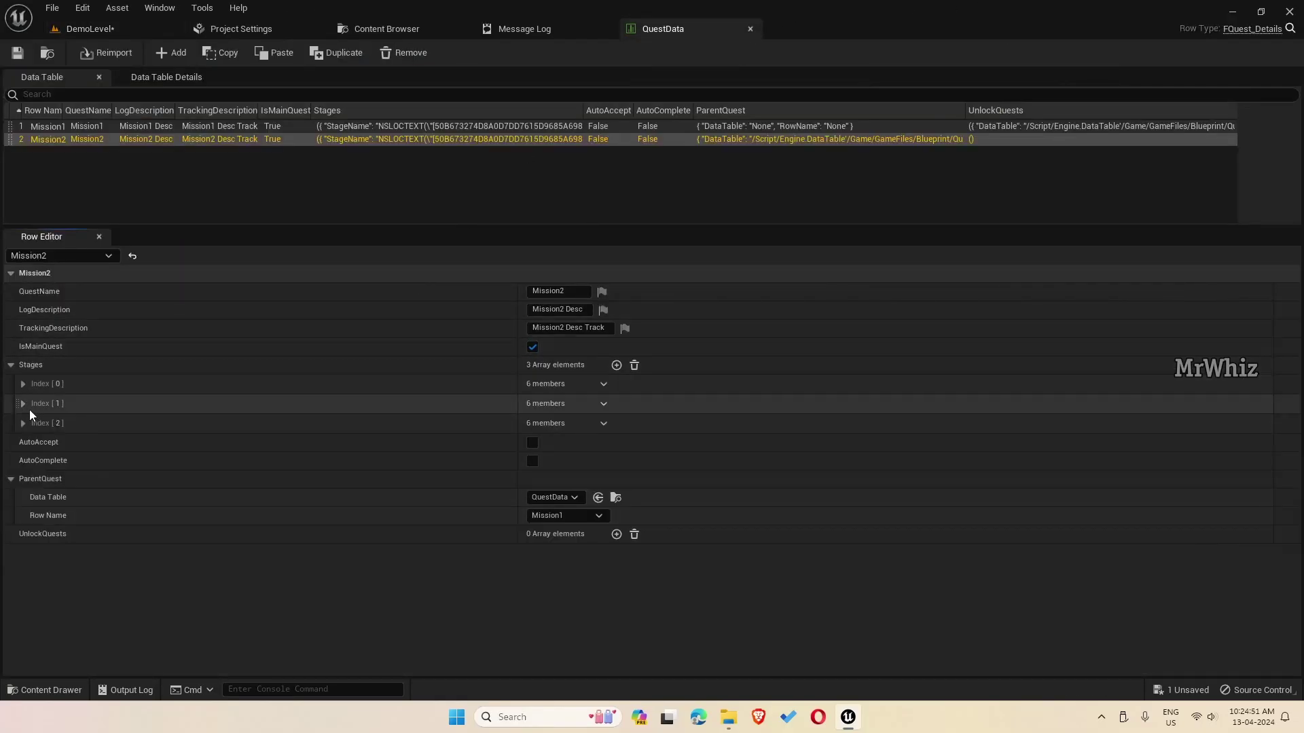
pyautogui.click(23, 404)
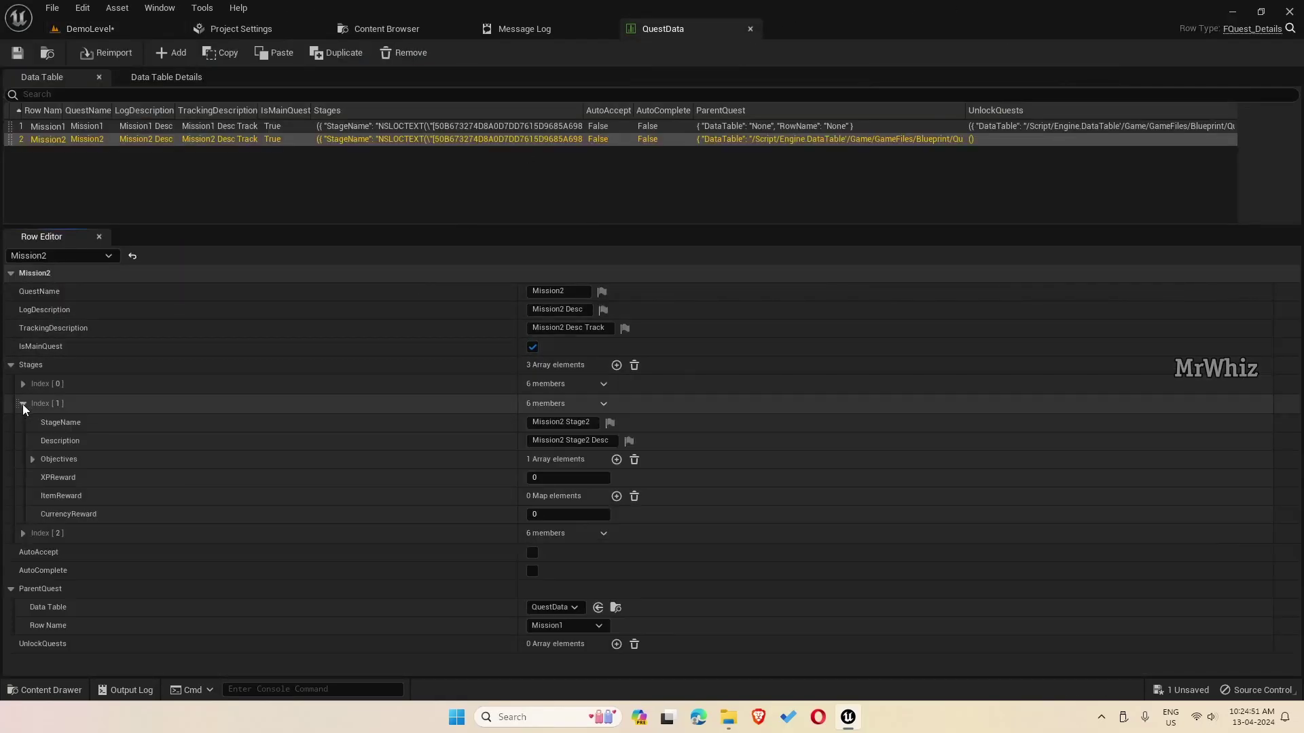
pyautogui.click(33, 458)
pyautogui.click(45, 478)
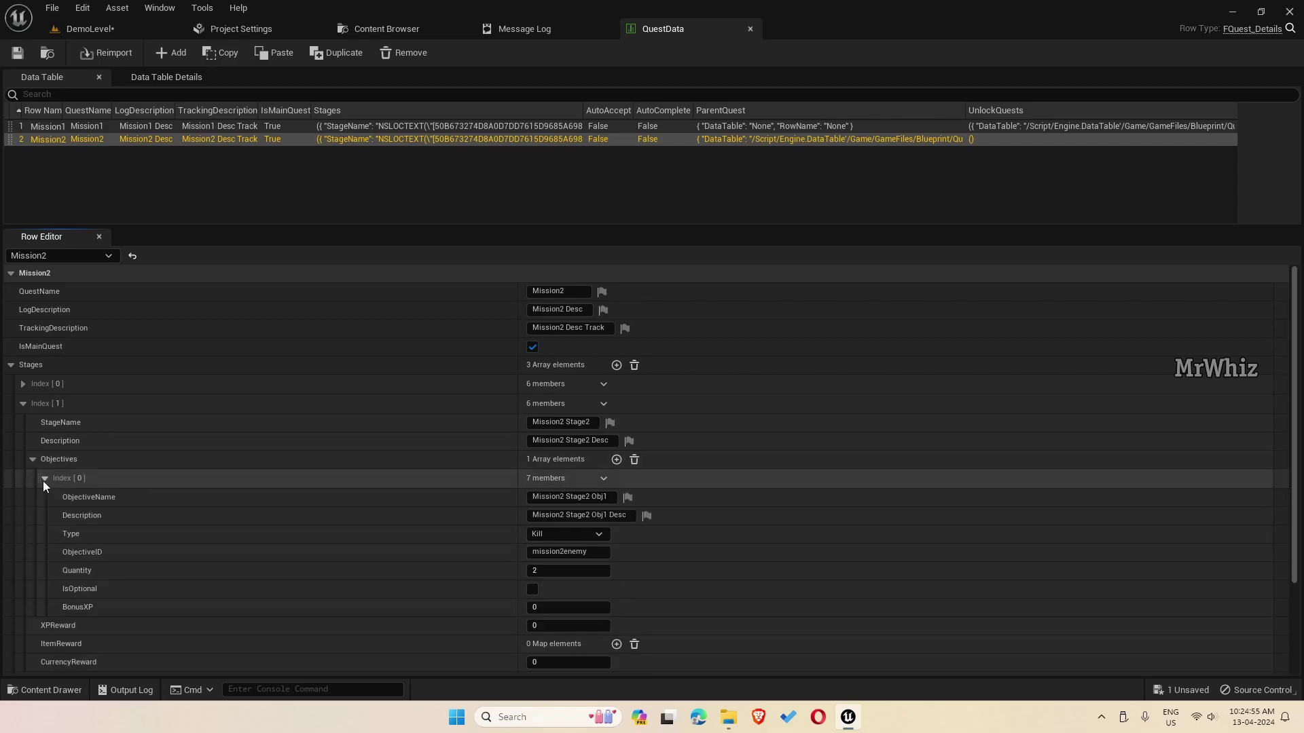
pyautogui.scroll(-2, 458, 556)
pyautogui.click(591, 509)
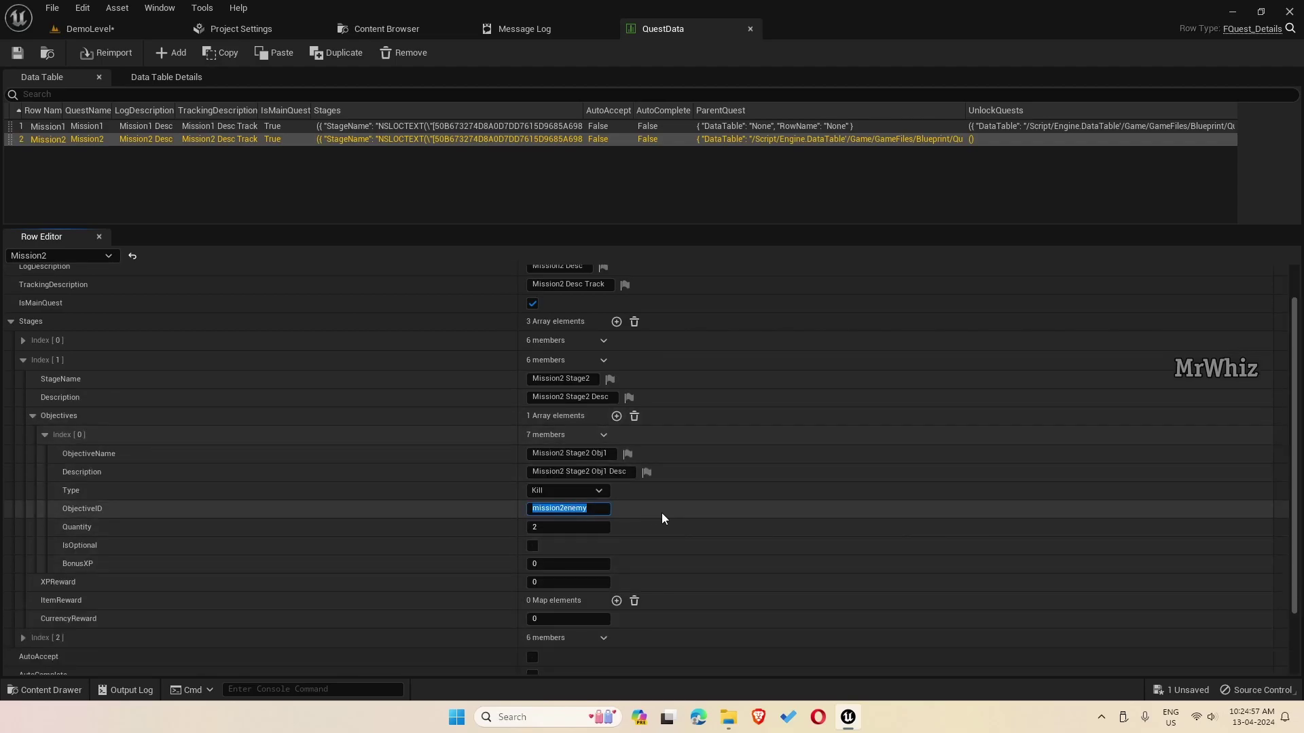
pyautogui.click(88, 29)
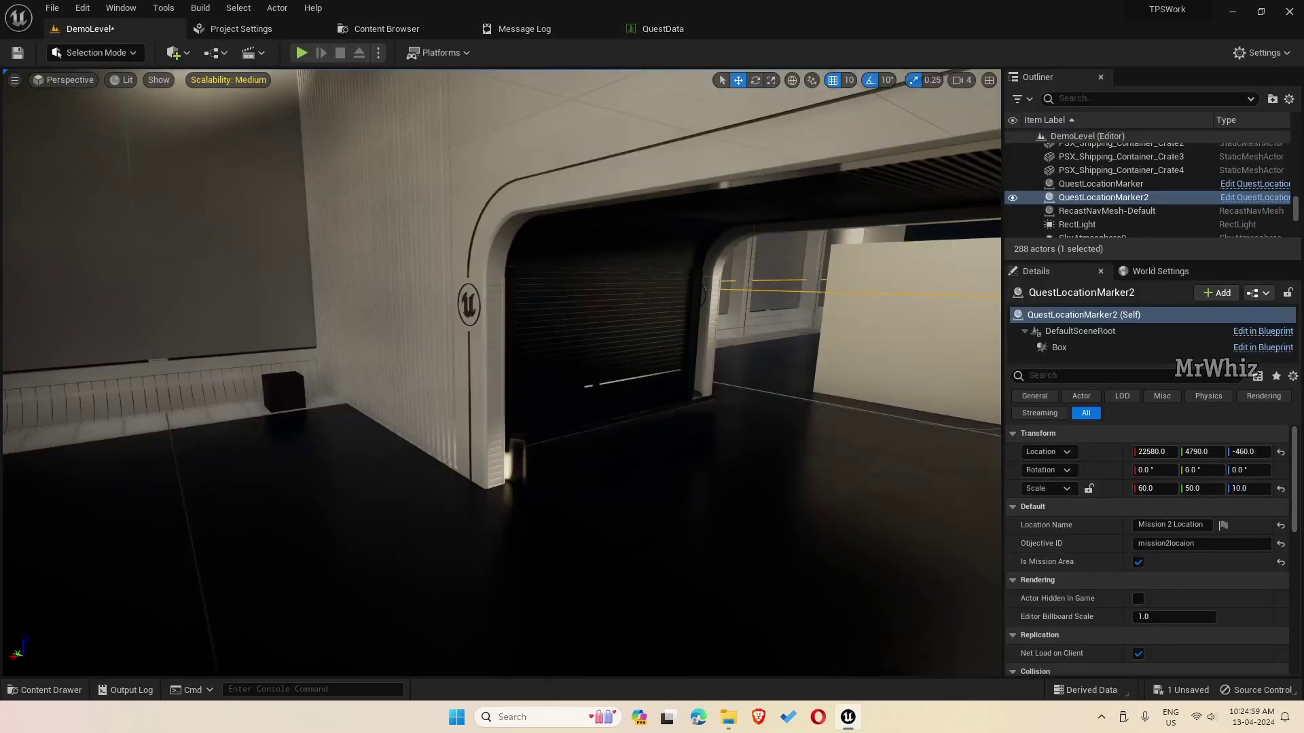
# Select Advanced_Patrol_AI6 and find its blueprint in AdvancedLocomotionV4 > Blueprints > CharacterLogic > AI_Char
pyautogui.moveTo(719, 510); pyautogui.dragTo(707, 512, button='right')
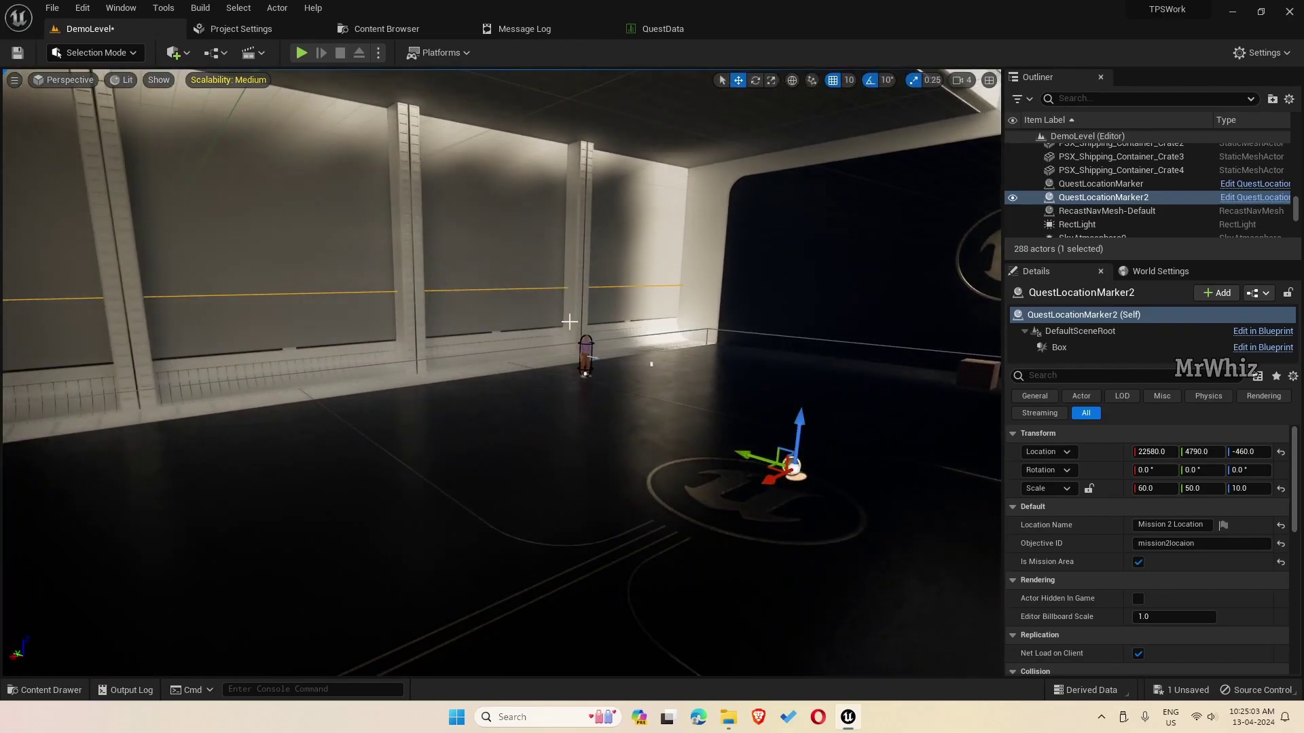
pyautogui.click(584, 345)
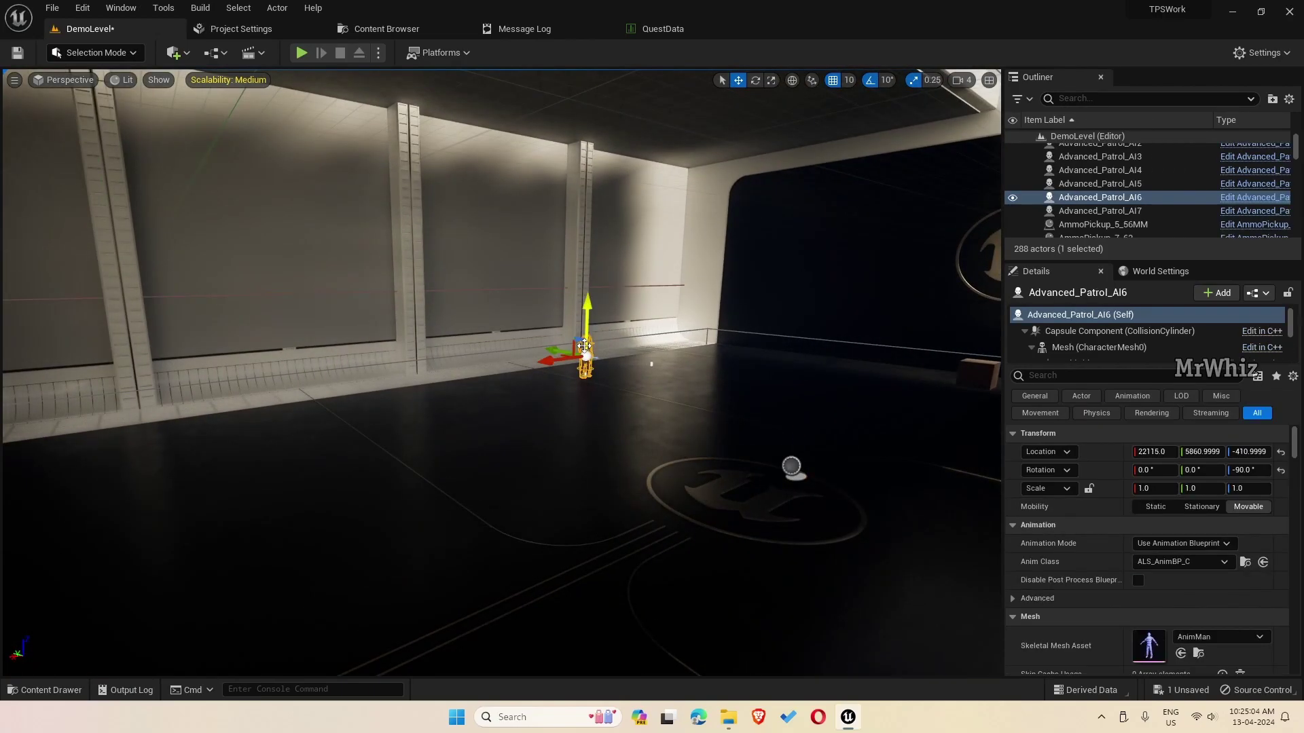
pyautogui.click(46, 690)
pyautogui.click(281, 449)
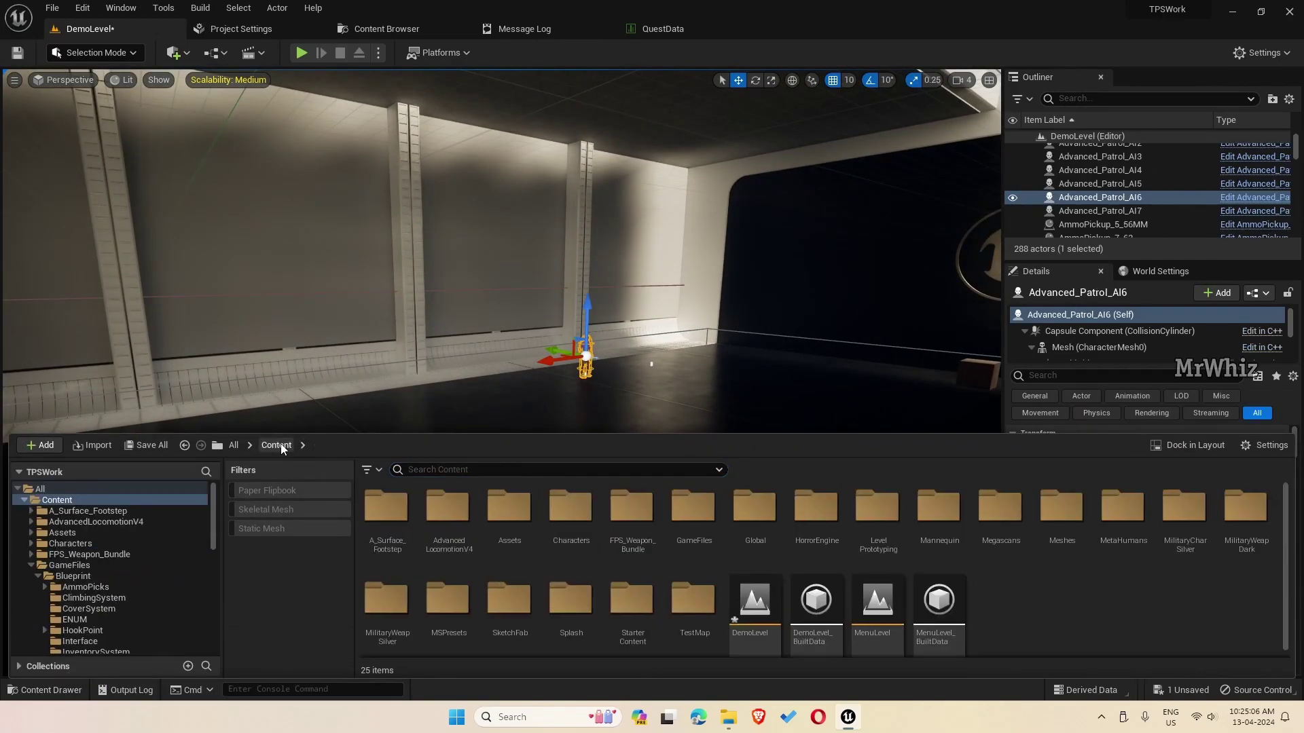
pyautogui.doubleClick(442, 536)
pyautogui.doubleClick(438, 536)
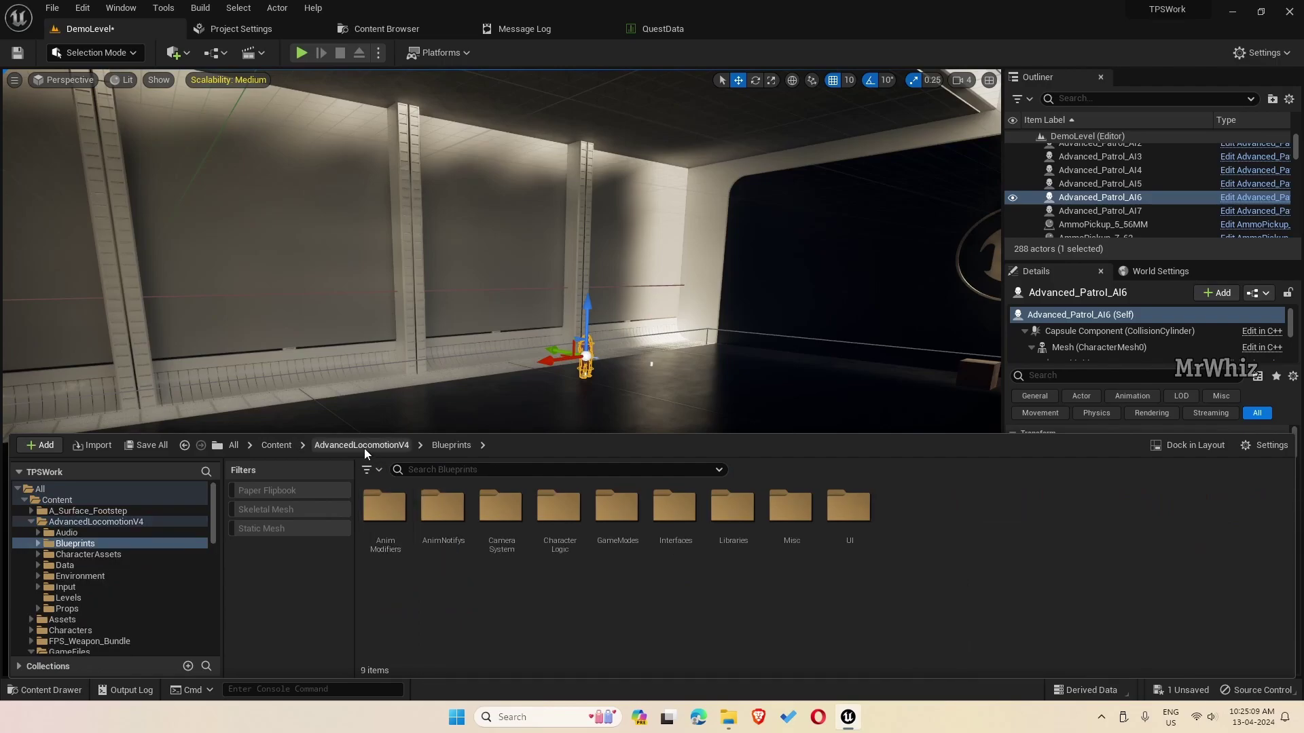
pyautogui.doubleClick(549, 551)
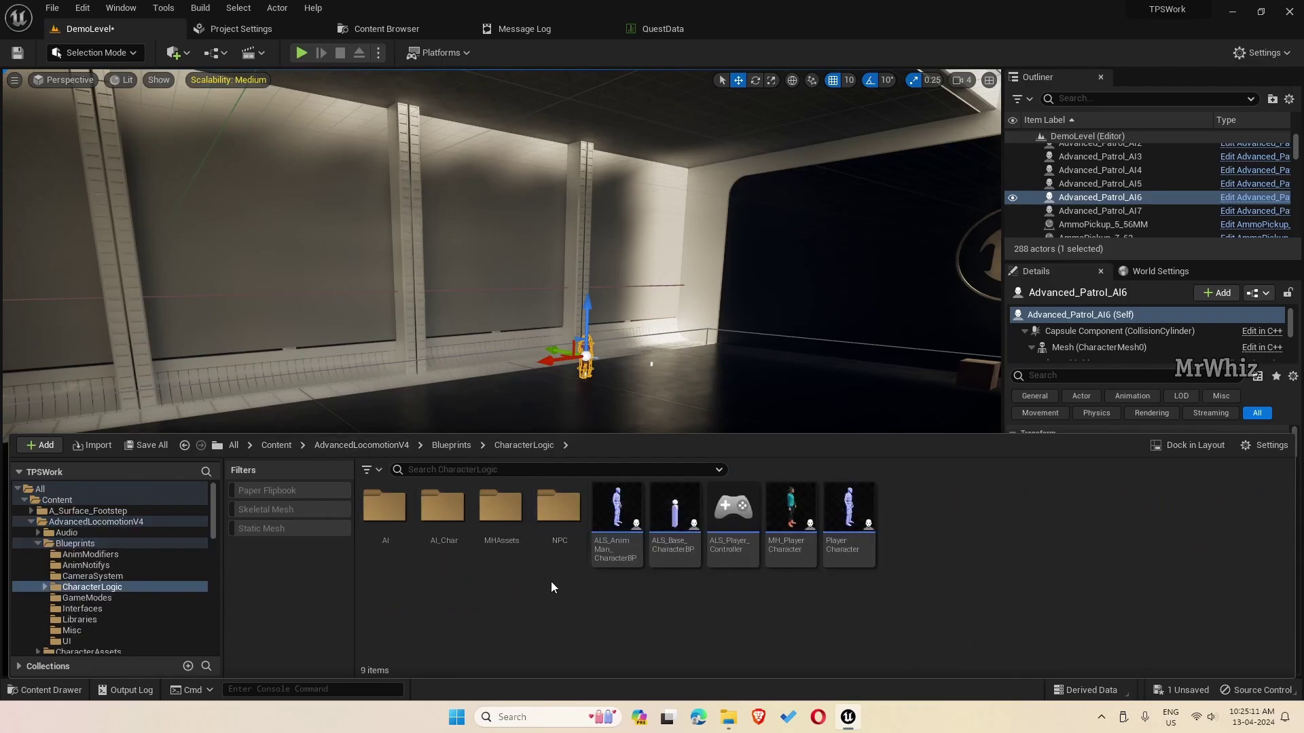
pyautogui.doubleClick(440, 541)
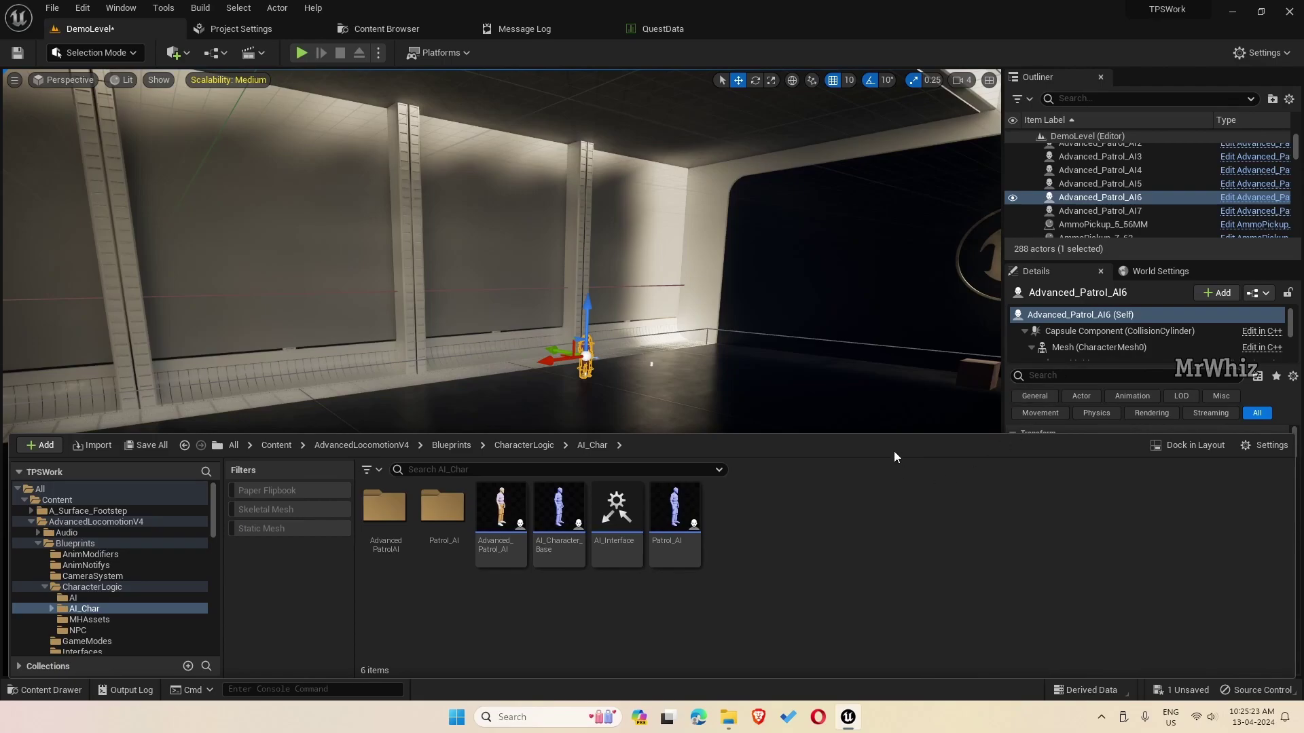
pyautogui.click(1095, 324)
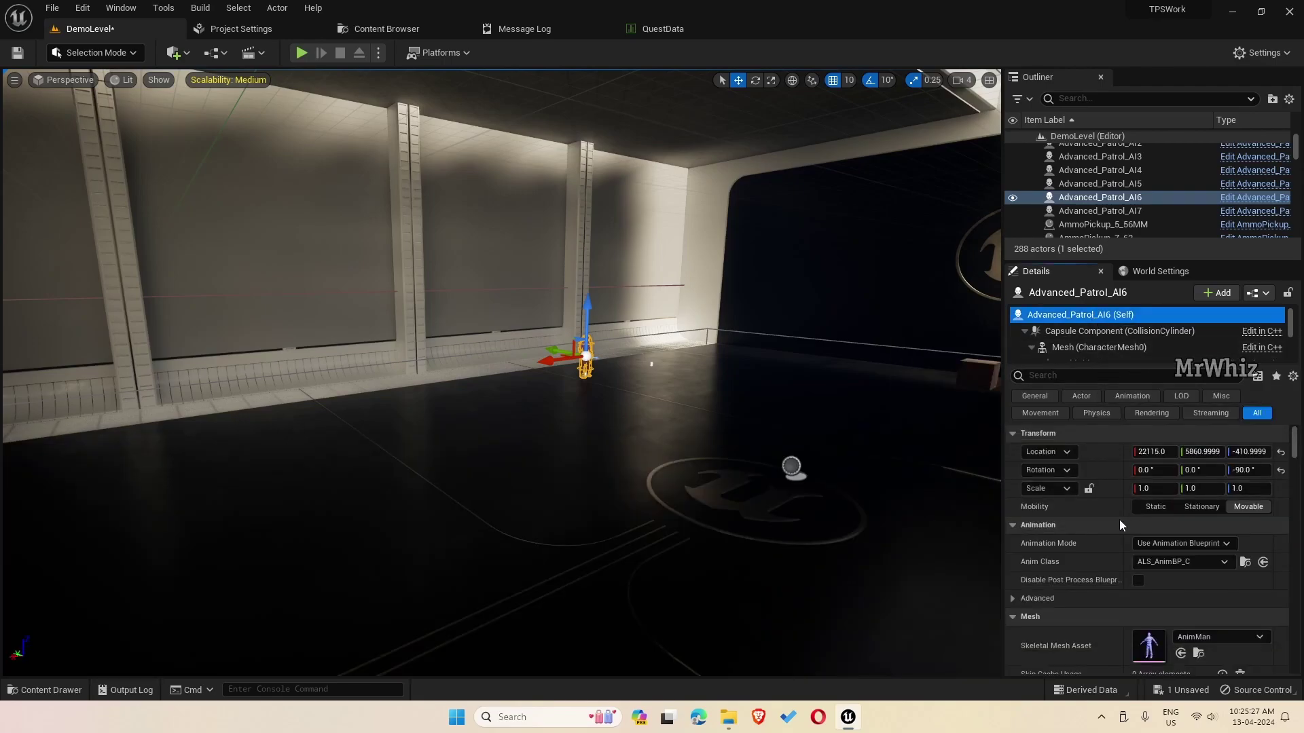
# Change Advanced_Patrol_AI6 and Advanced_Patrol_AI7 Objective IDs from gaurds to mission2enemy
pyautogui.scroll(-5, 1066, 576)
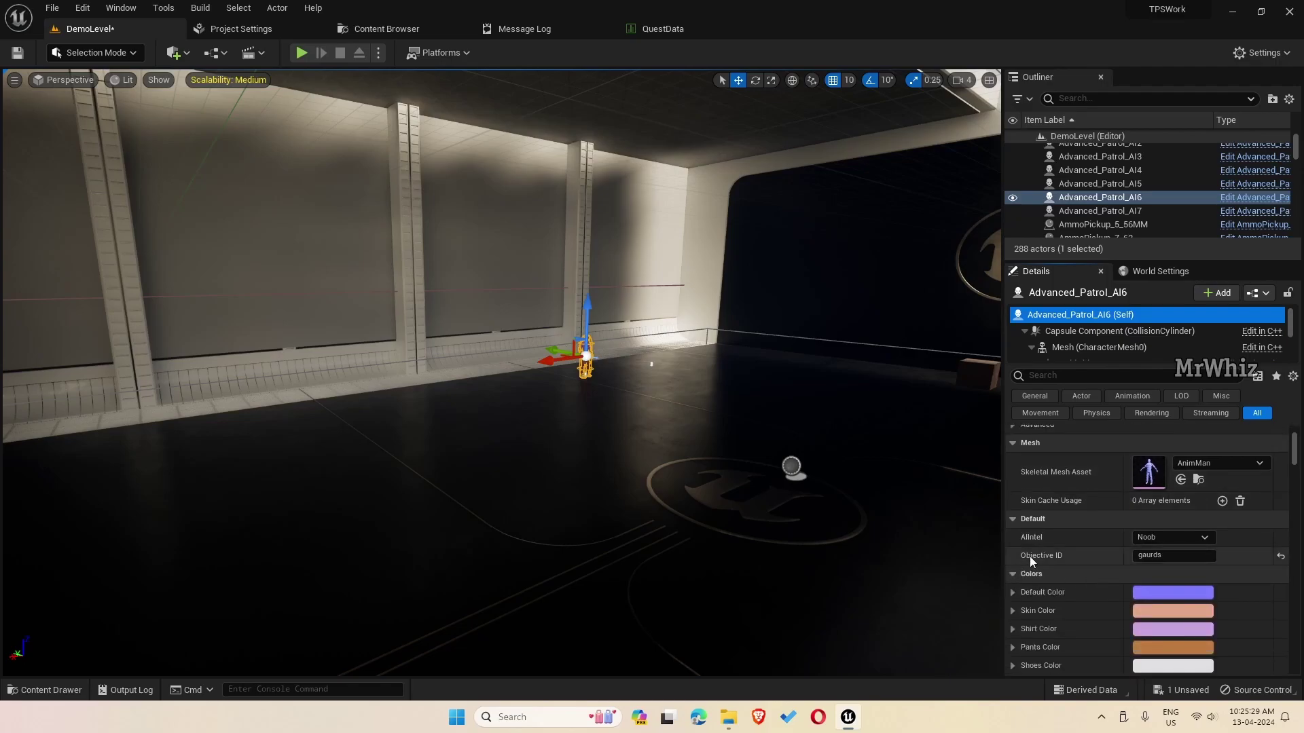
pyautogui.click(1154, 557)
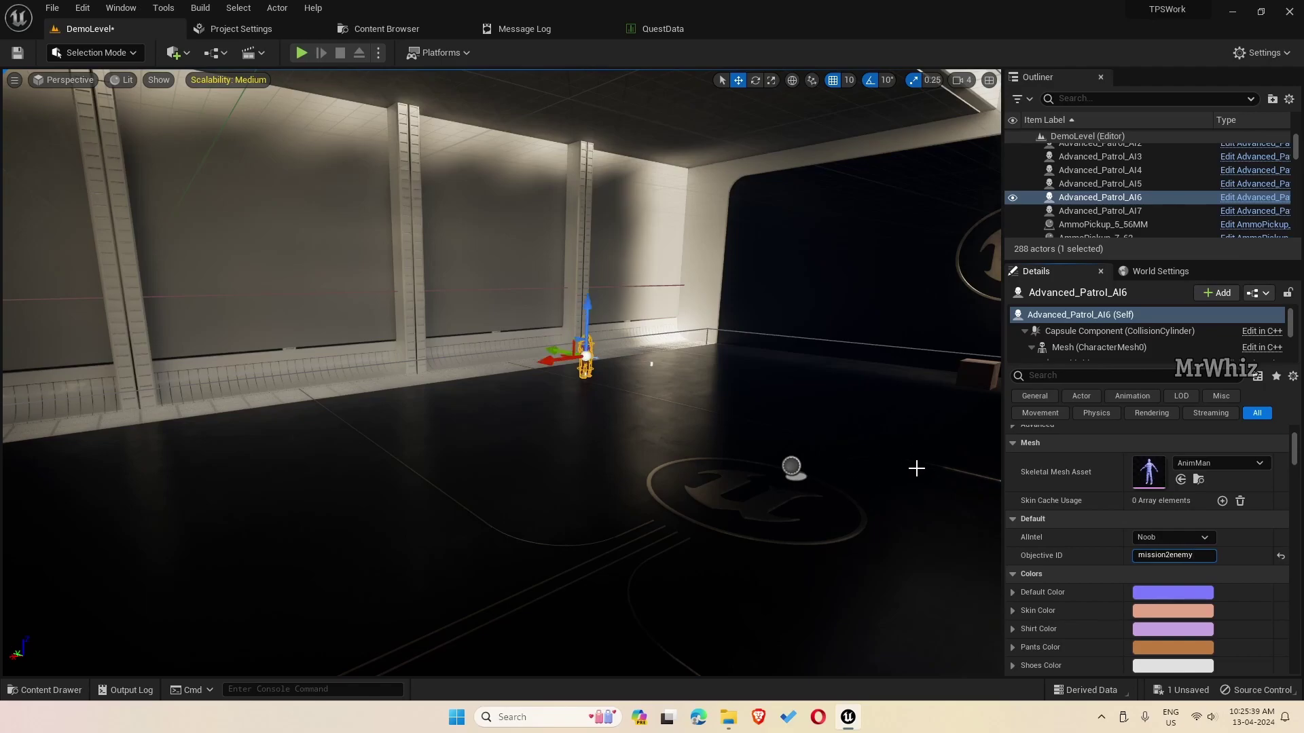
pyautogui.moveTo(823, 541); pyautogui.dragTo(903, 542, button='right')
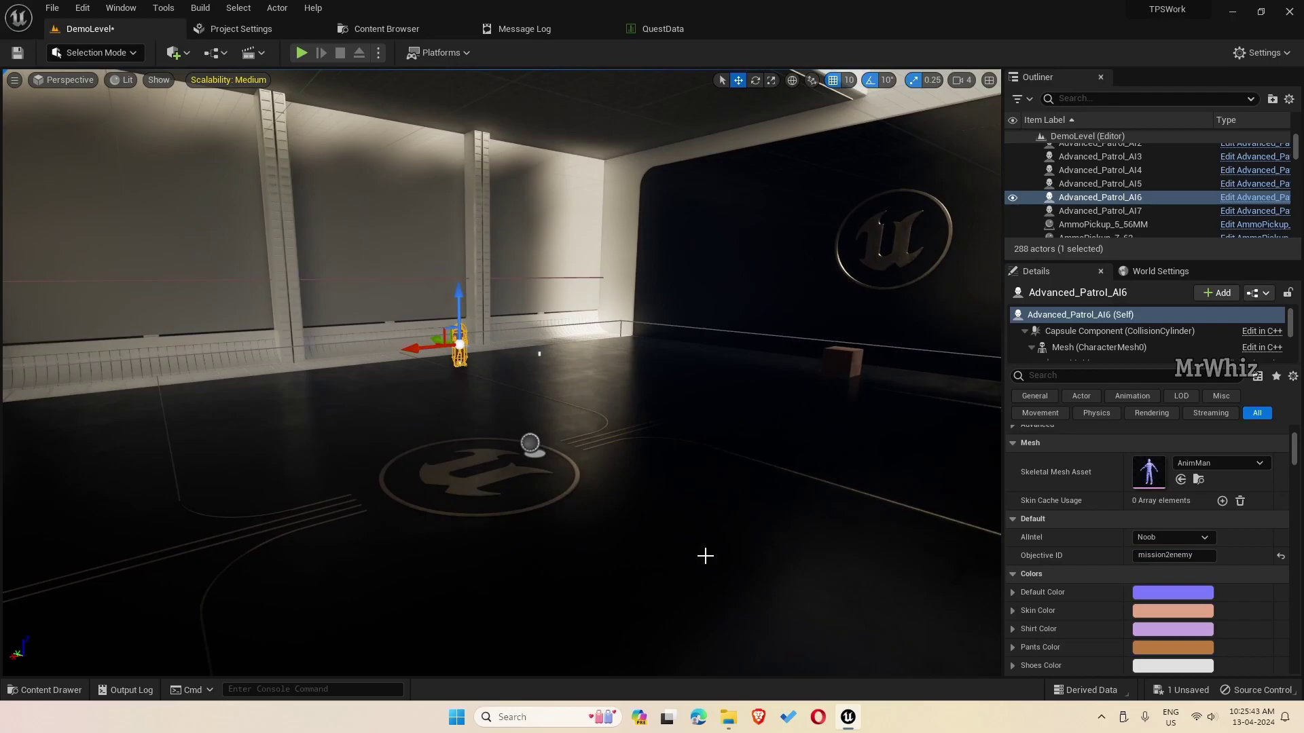
pyautogui.moveTo(705, 555); pyautogui.dragTo(503, 367, button='right')
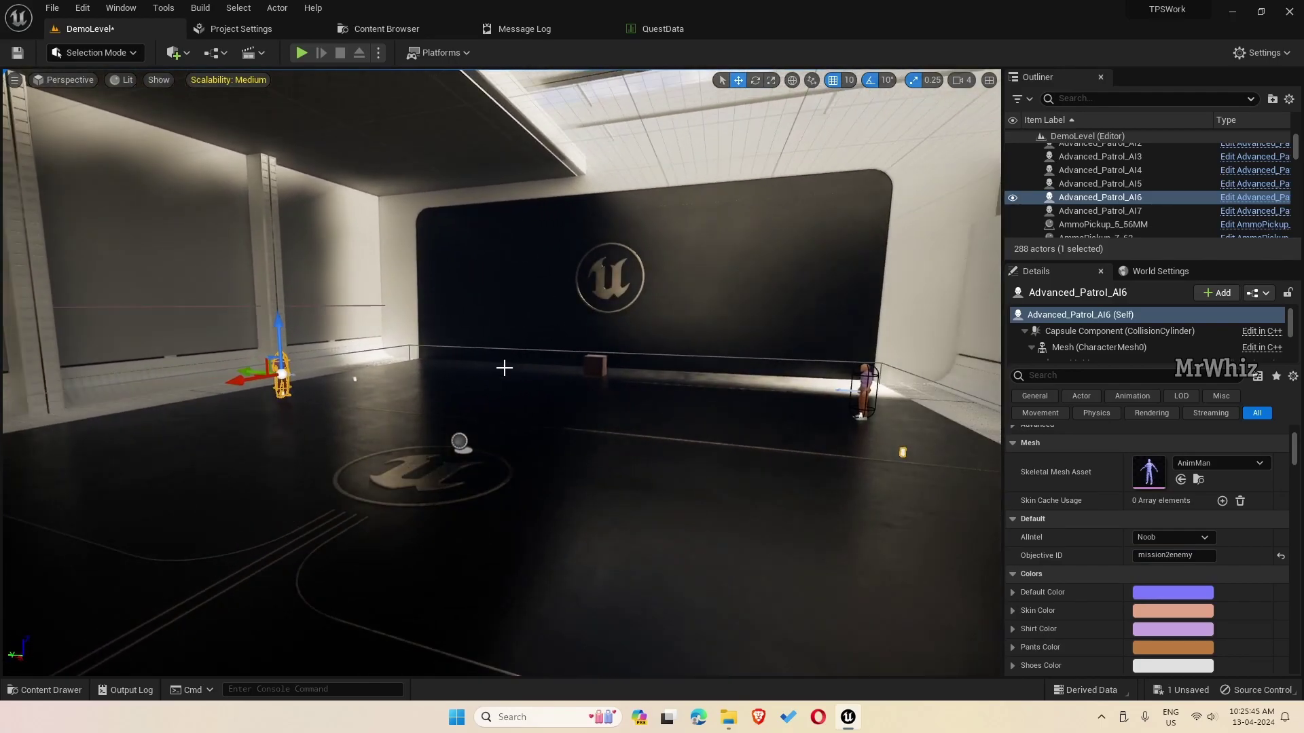
pyautogui.click(862, 384)
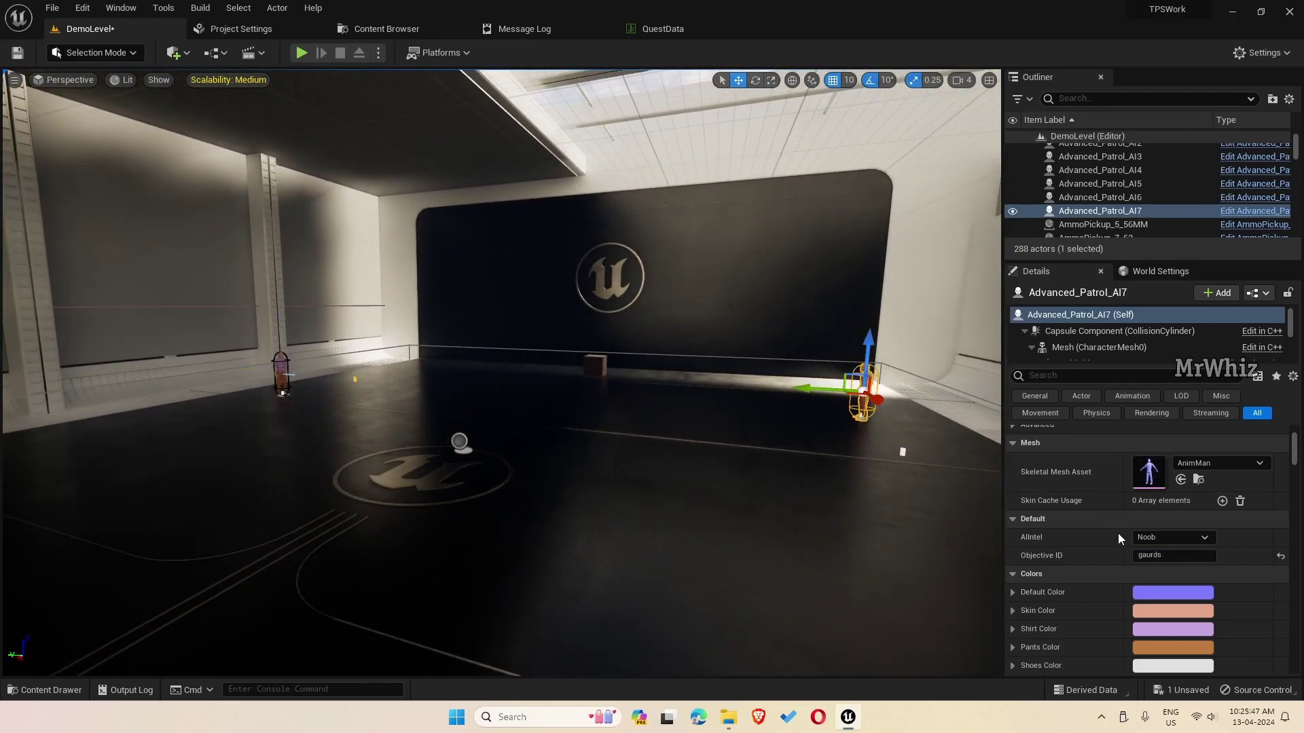
pyautogui.write('mission2enemy')
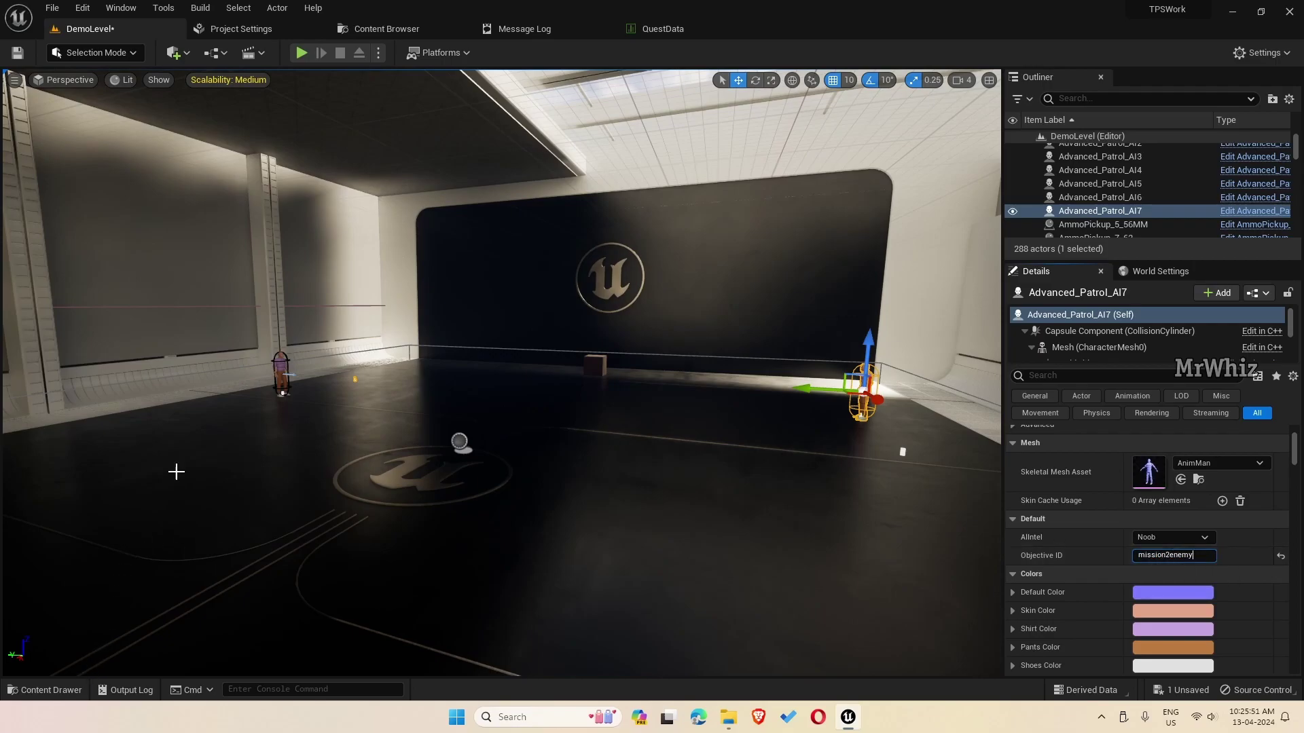
pyautogui.click(662, 28)
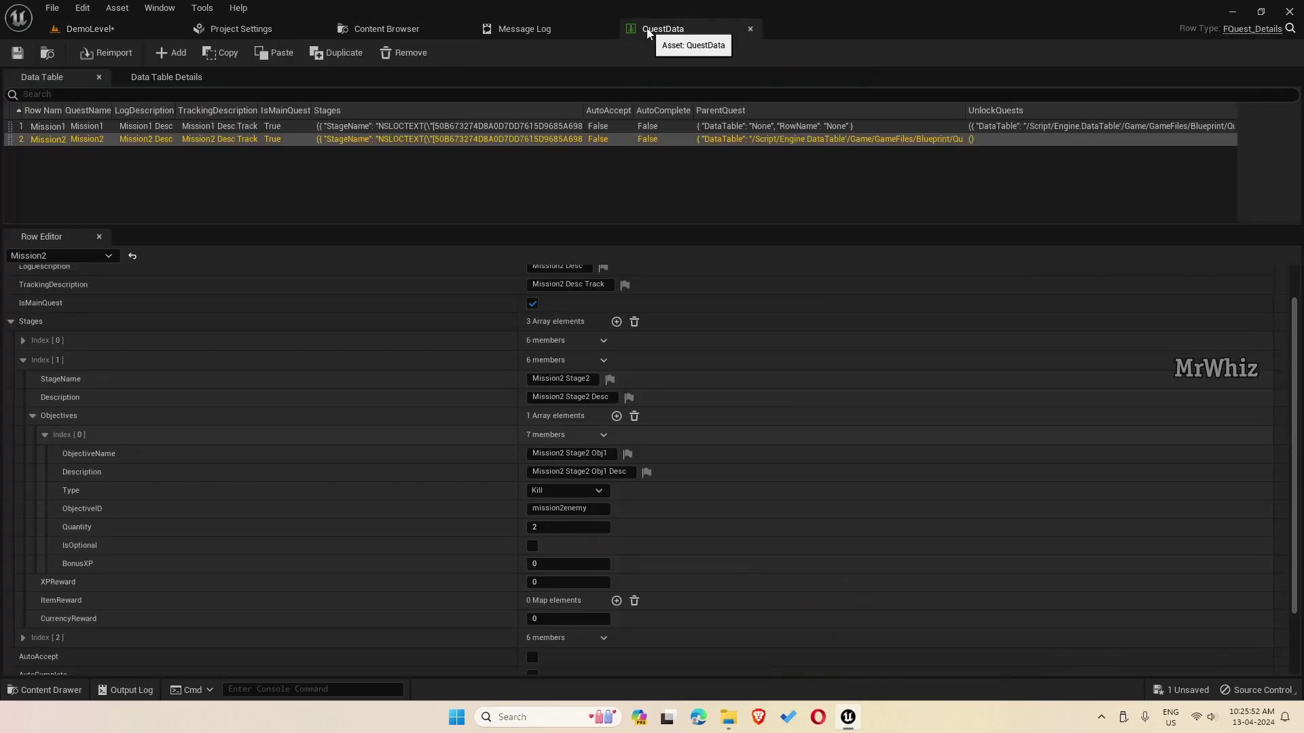
# Check Mission2 Stage 3's first objective: an Interact objective with ObjectiveID mission2stone1
pyautogui.click(23, 360)
pyautogui.click(22, 424)
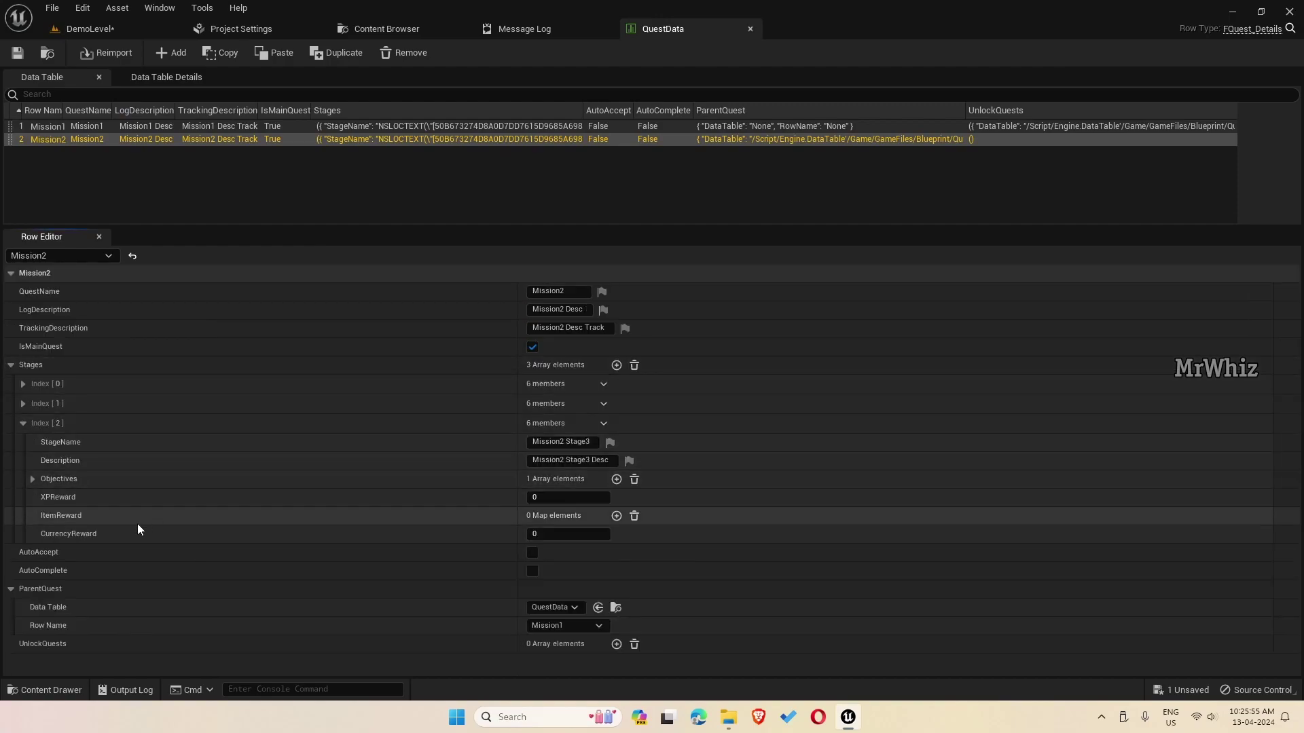
pyautogui.click(32, 479)
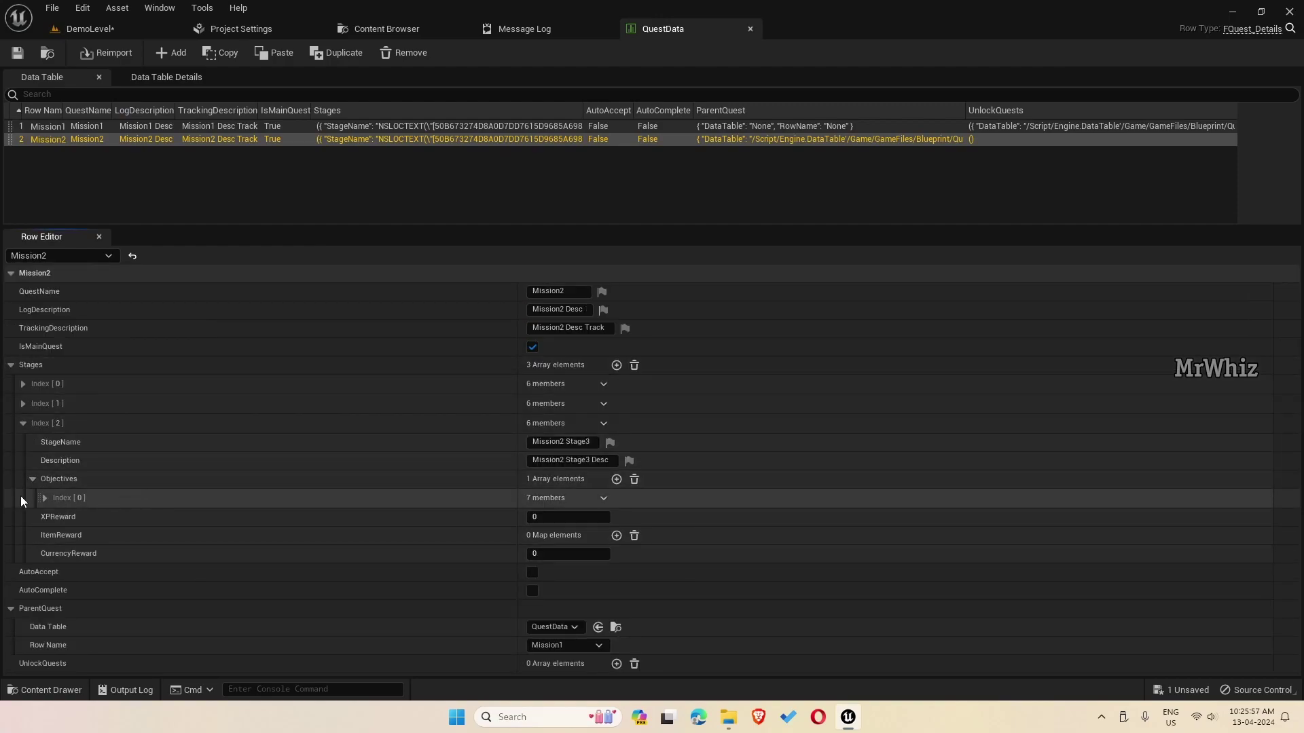
pyautogui.click(44, 499)
pyautogui.scroll(-3, 316, 524)
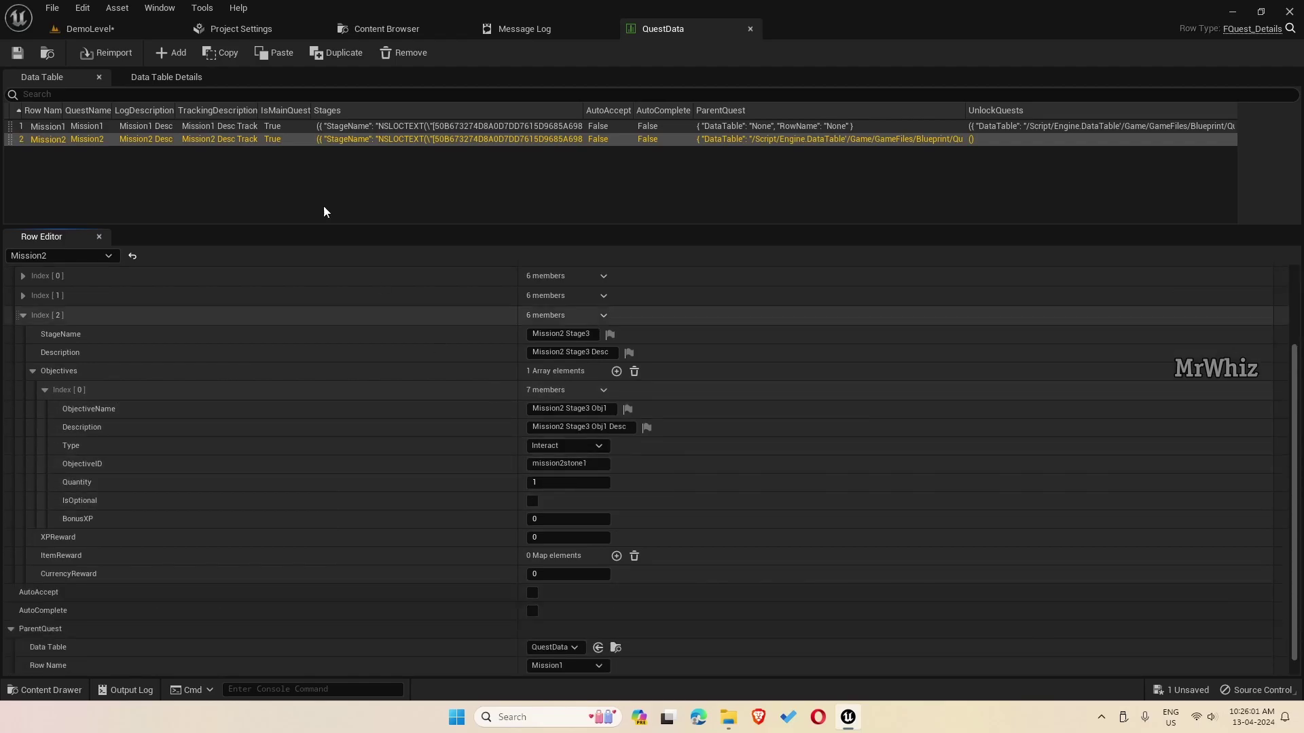
pyautogui.click(107, 37)
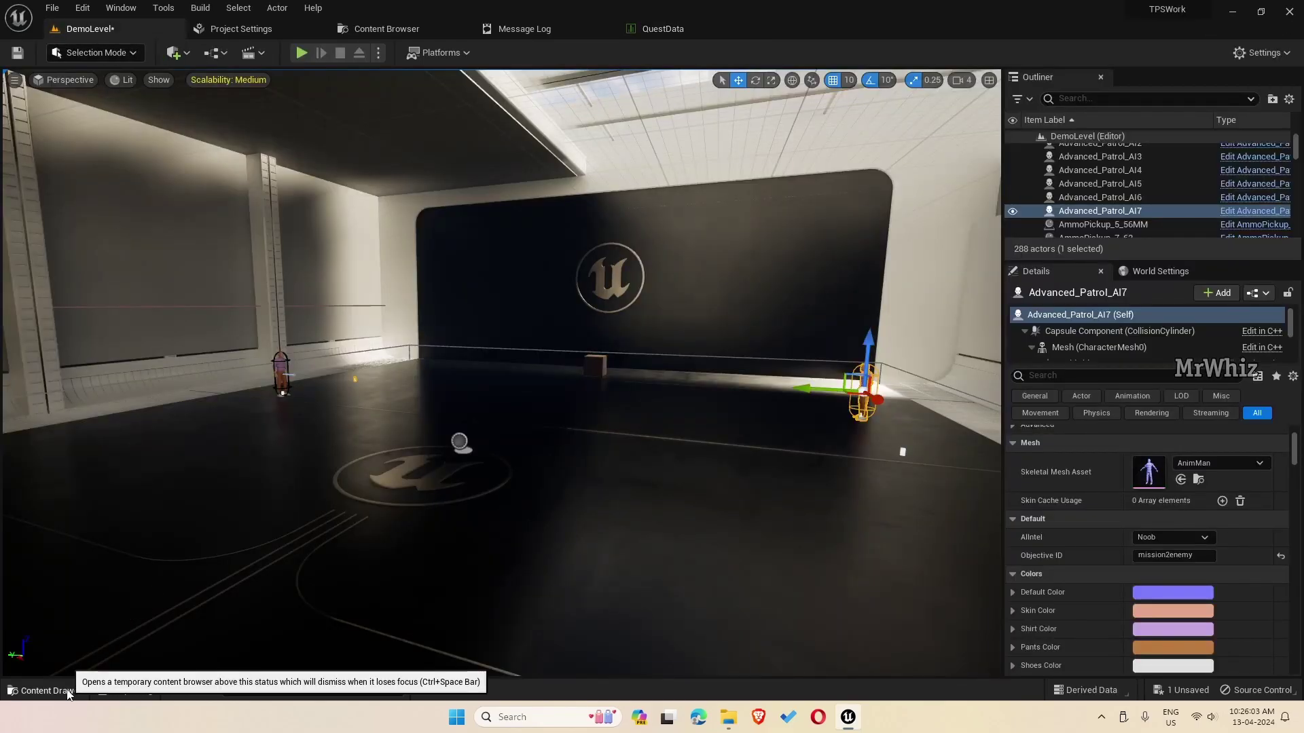
# Browse to GameFiles > Blueprint > QuestInteractActors and place a MagicStone on the small box
pyautogui.click(45, 690)
pyautogui.click(275, 445)
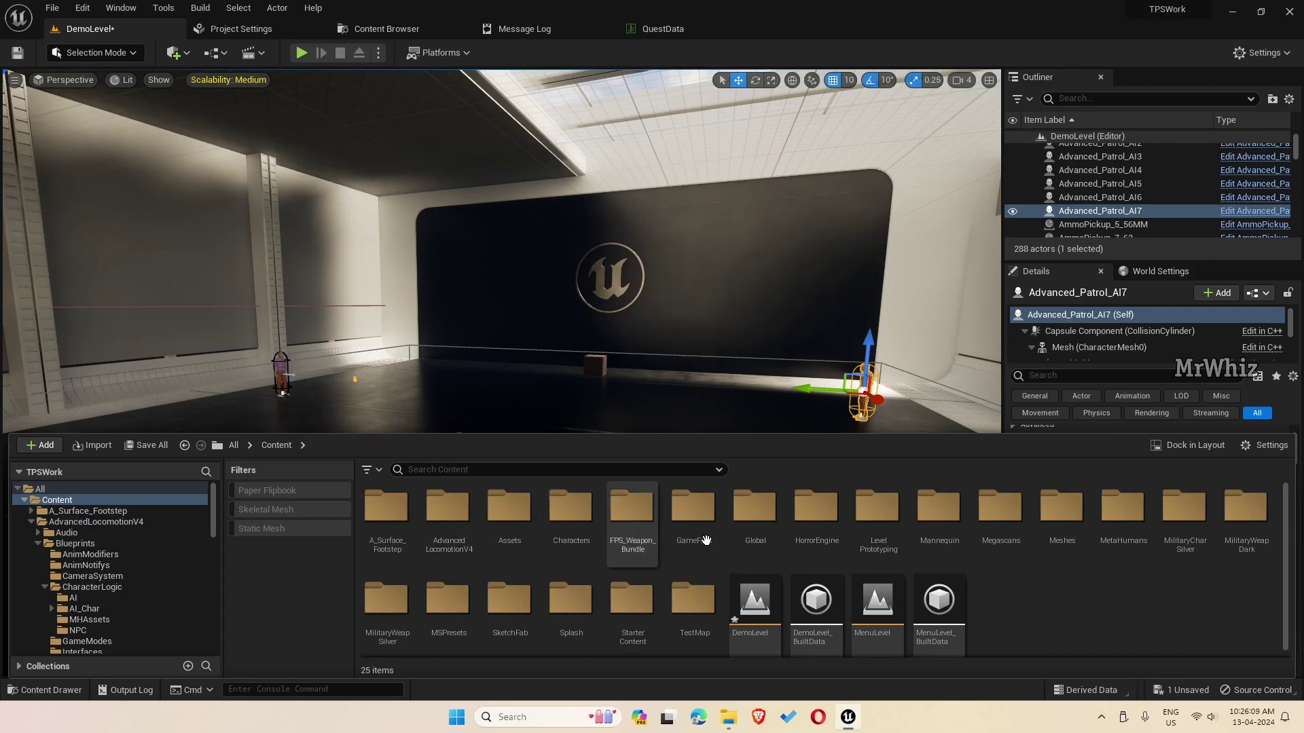
pyautogui.doubleClick(696, 519)
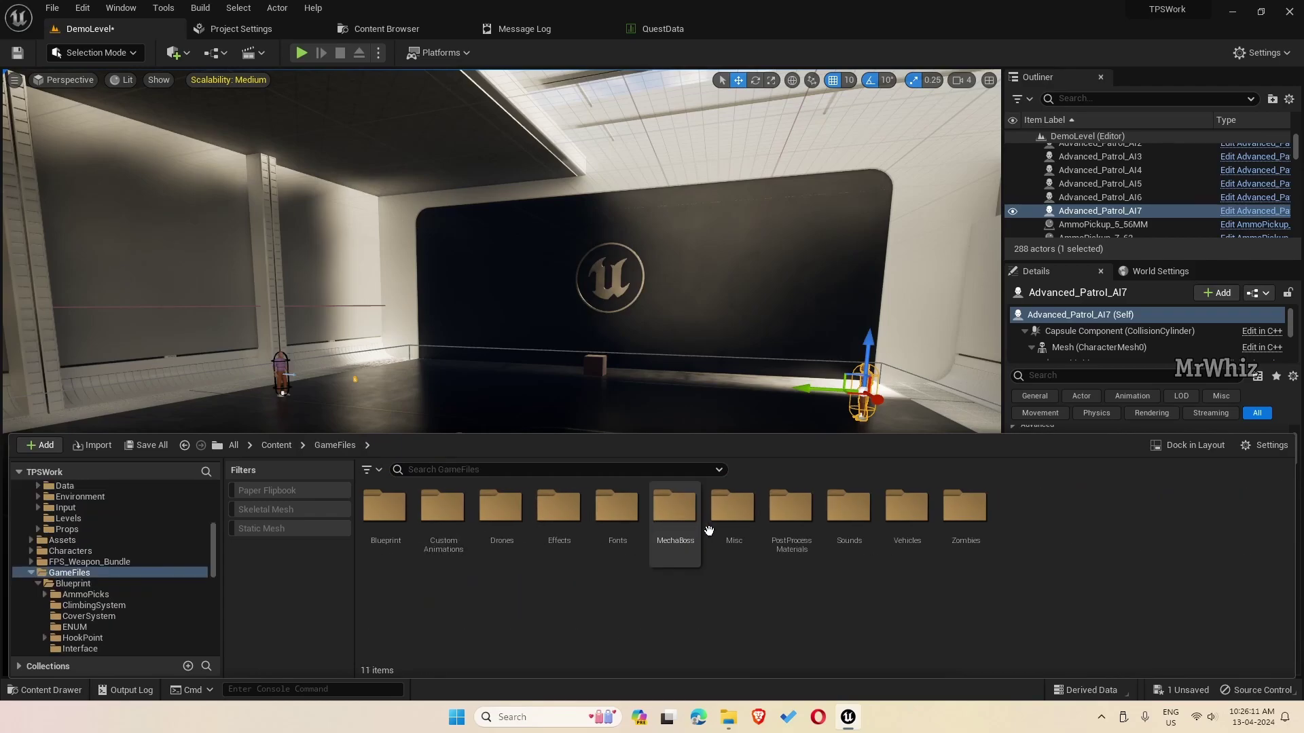
pyautogui.doubleClick(384, 509)
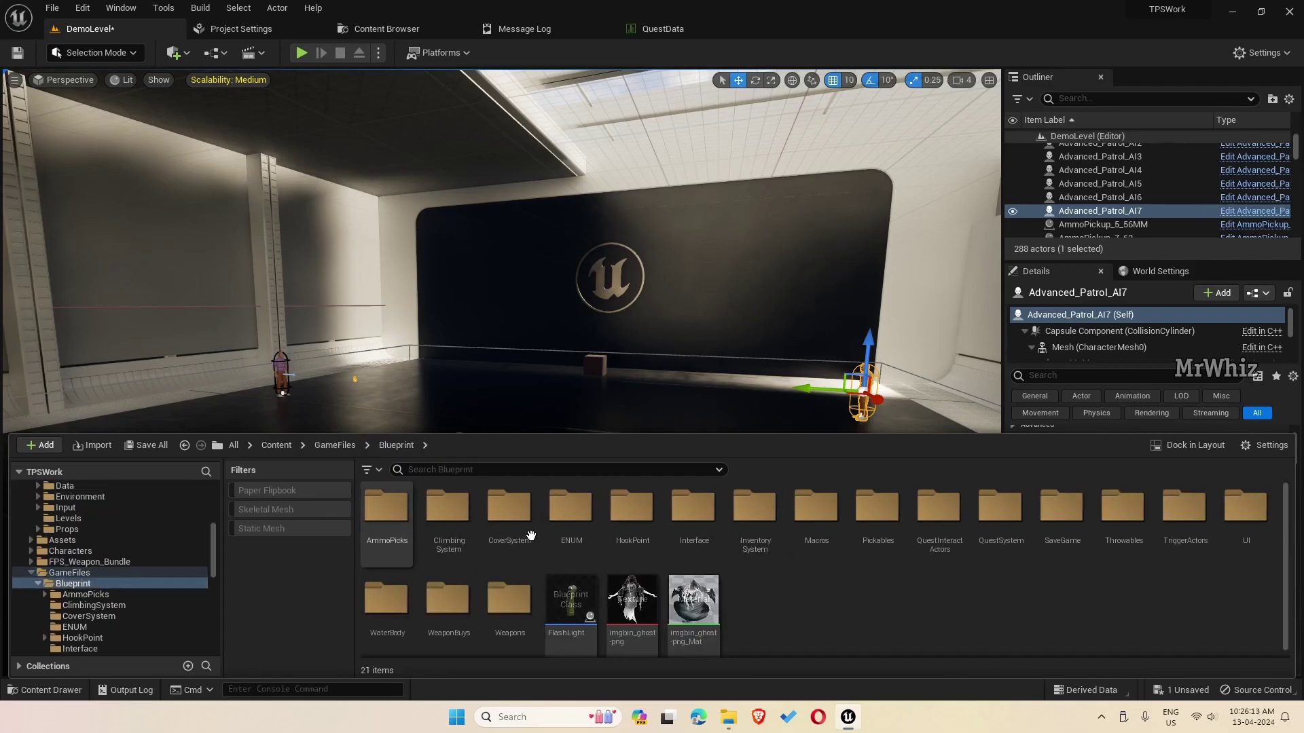
pyautogui.click(934, 533)
pyautogui.doubleClick(934, 530)
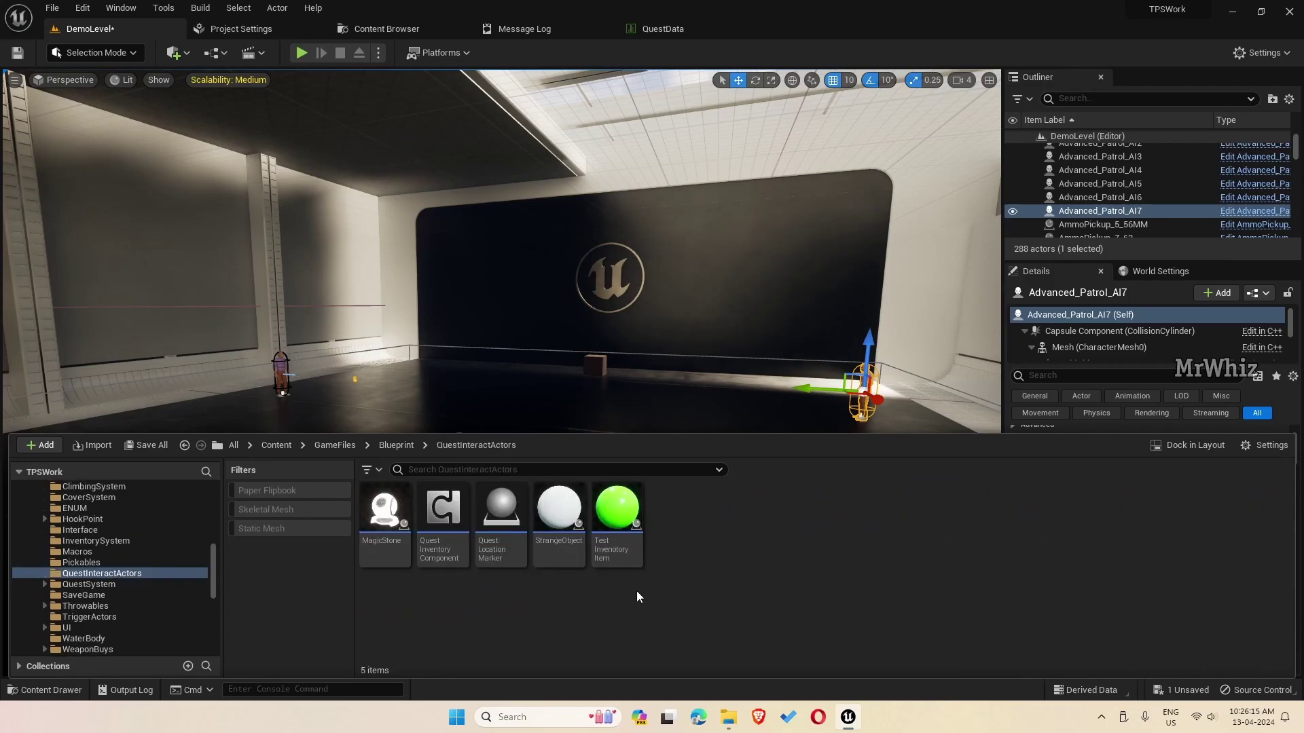
pyautogui.click(384, 513)
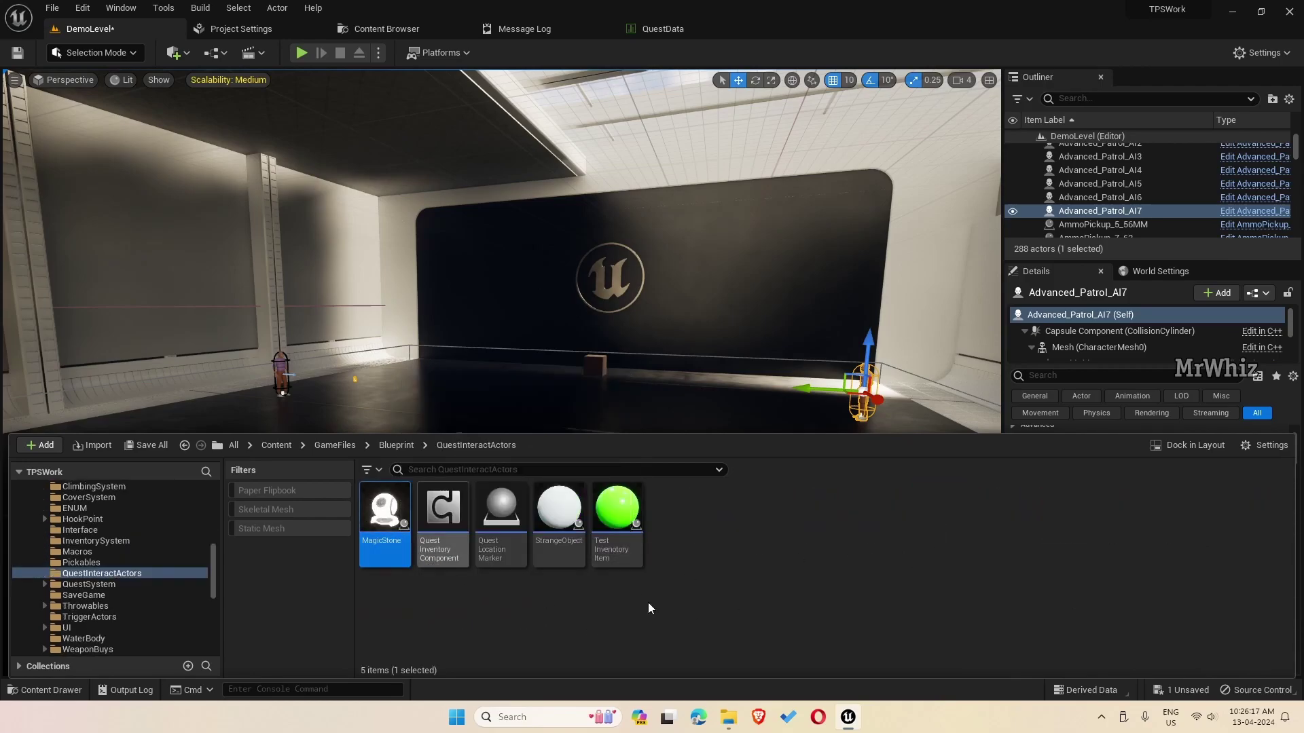
pyautogui.click(560, 541)
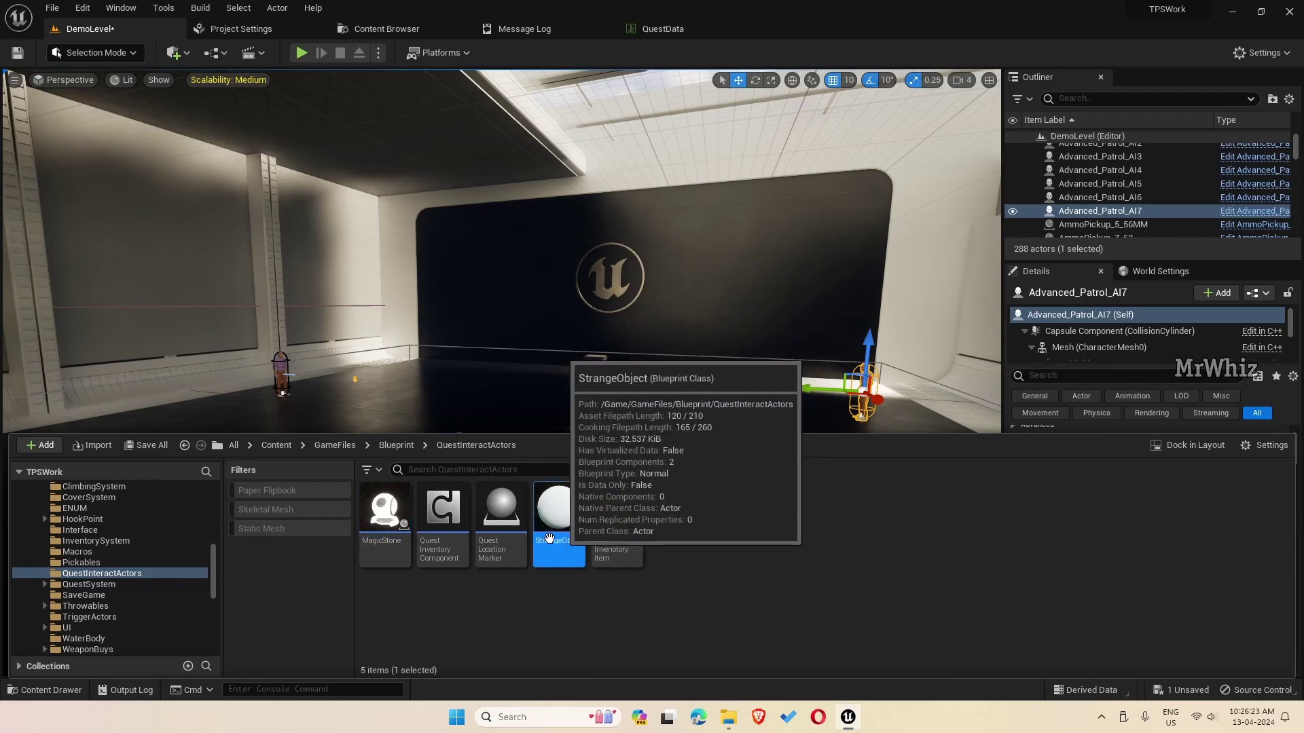
pyautogui.moveTo(550, 539); pyautogui.dragTo(595, 358)
# Centre the MagicStone on top of the box at location 21000, 4830, -380
pyautogui.press('f')
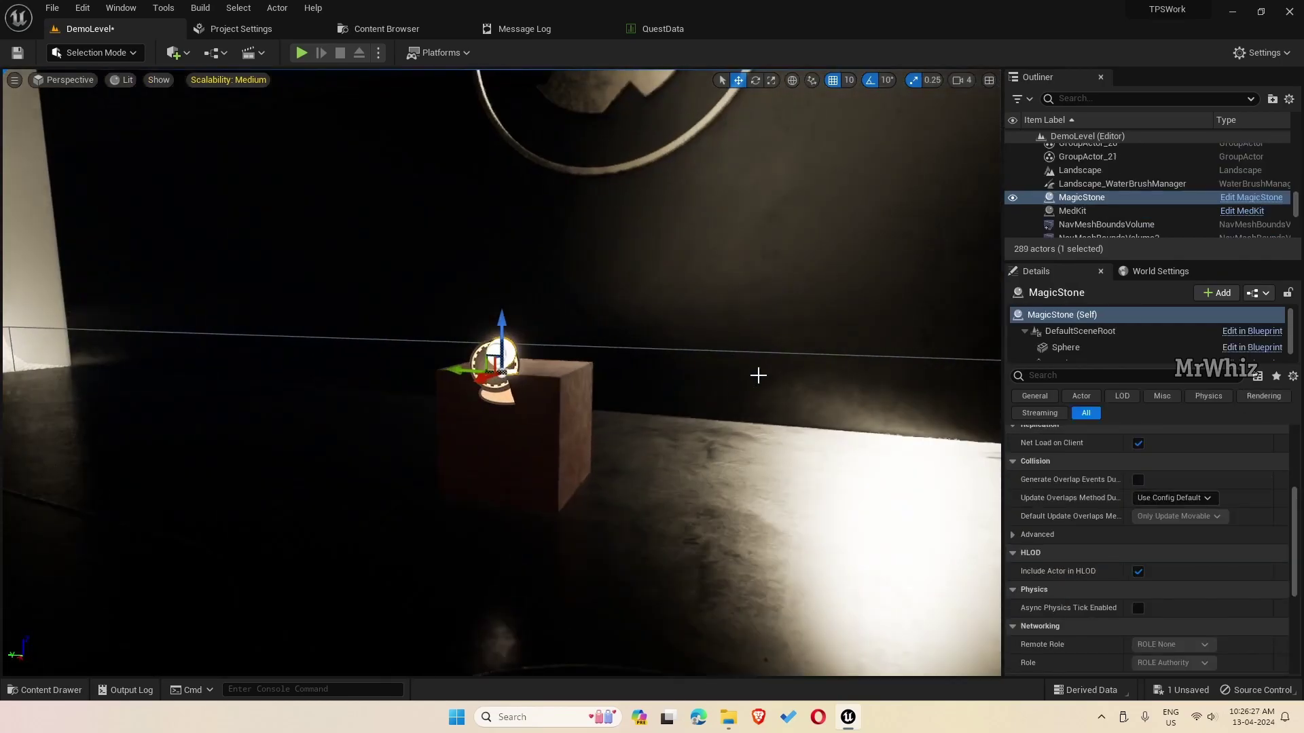
pyautogui.moveTo(500, 326); pyautogui.dragTo(505, 294)
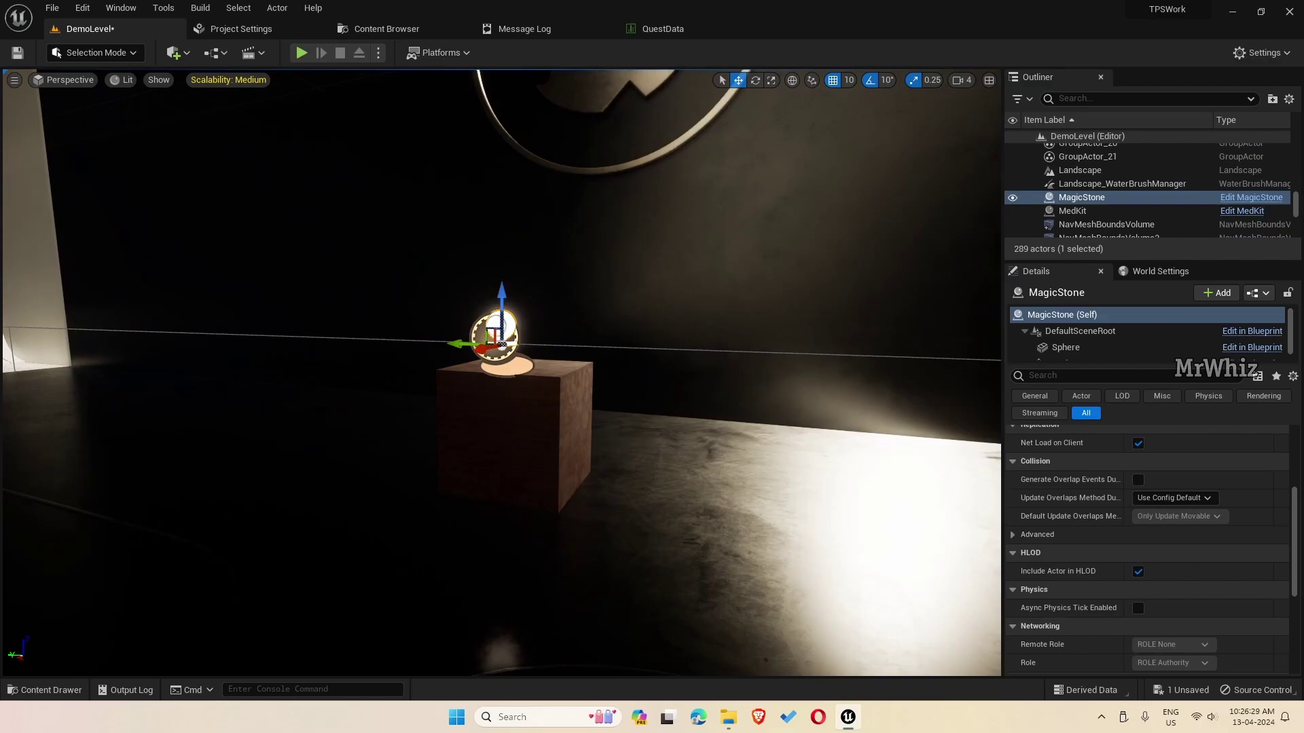
pyautogui.moveTo(503, 340); pyautogui.dragTo(503, 339, button='right')
pyautogui.moveTo(468, 372); pyautogui.dragTo(530, 349)
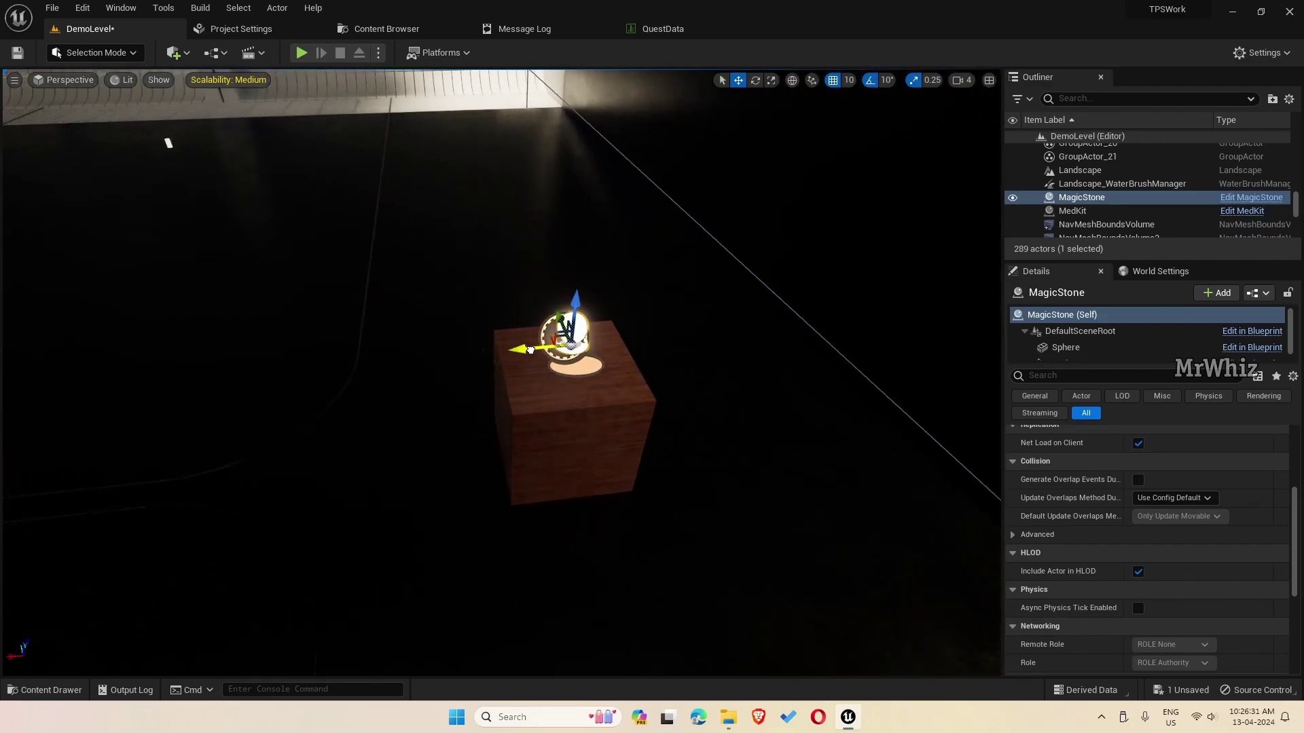
pyautogui.moveTo(587, 488); pyautogui.dragTo(460, 358, button='right')
pyautogui.moveTo(461, 300); pyautogui.dragTo(448, 302)
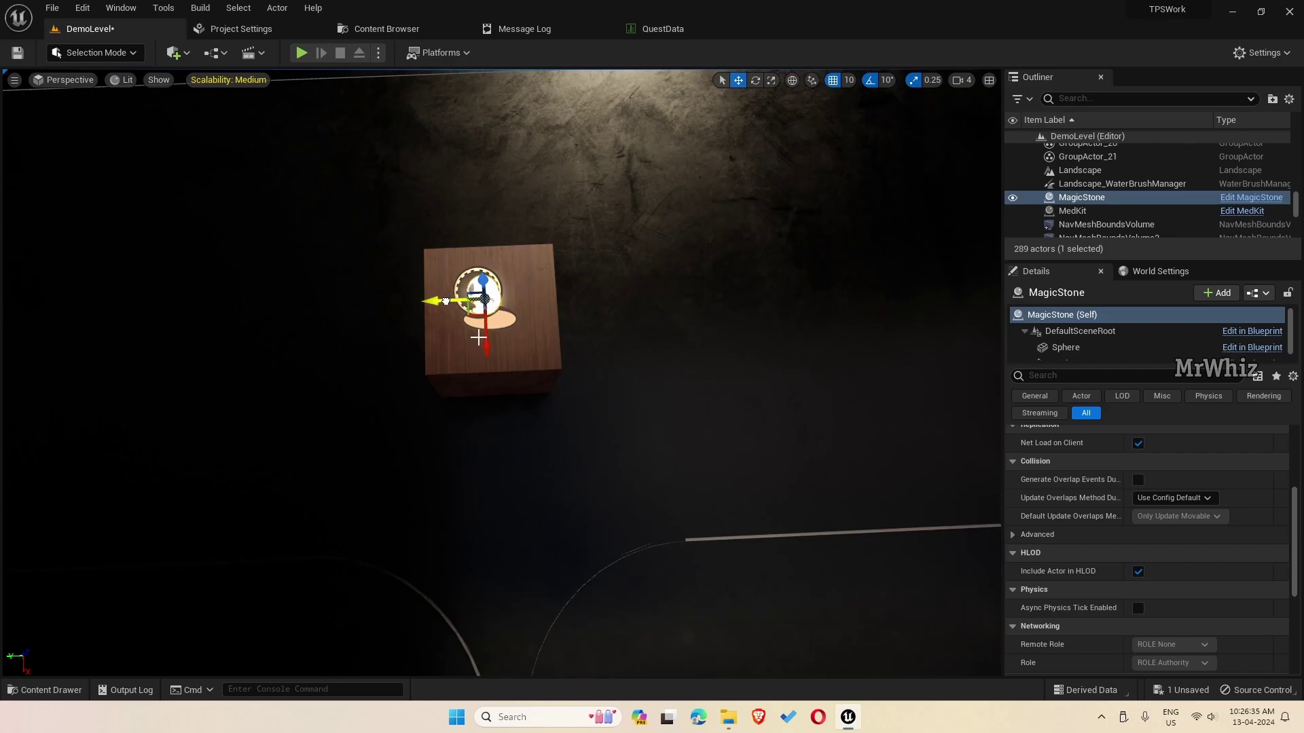
pyautogui.moveTo(479, 337); pyautogui.dragTo(578, 433, button='right')
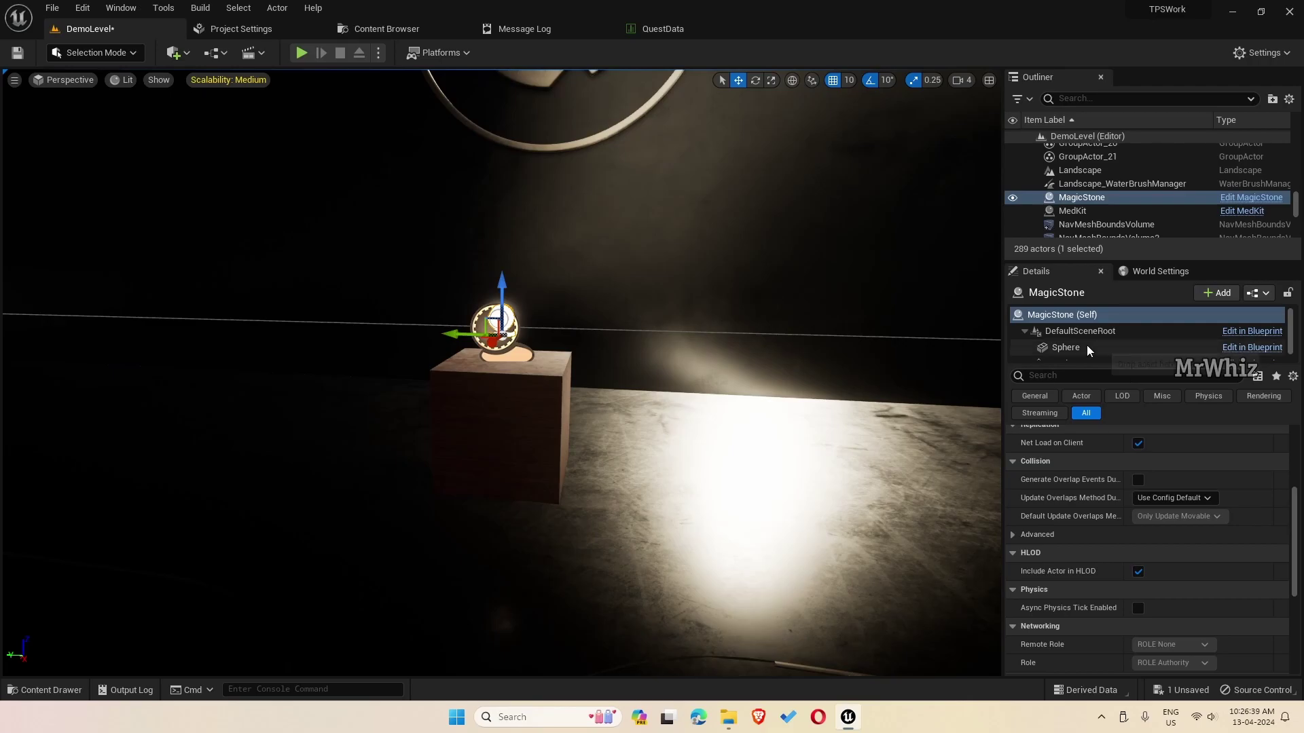
pyautogui.scroll(-1, 1087, 350)
pyautogui.scroll(5, 1168, 508)
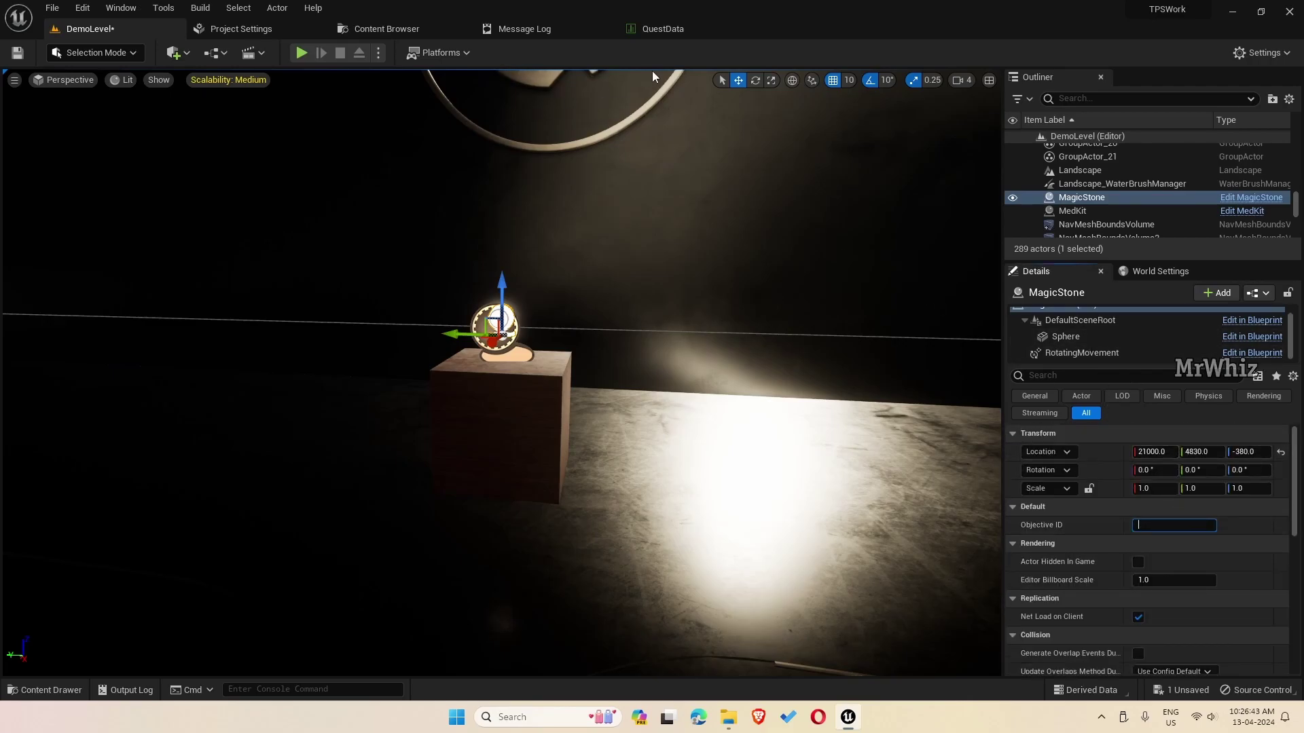
# Copy Mission2 Stage 3's ObjectiveID mission2stone1 from QuestData into the MagicStone's Objective ID
pyautogui.click(675, 30)
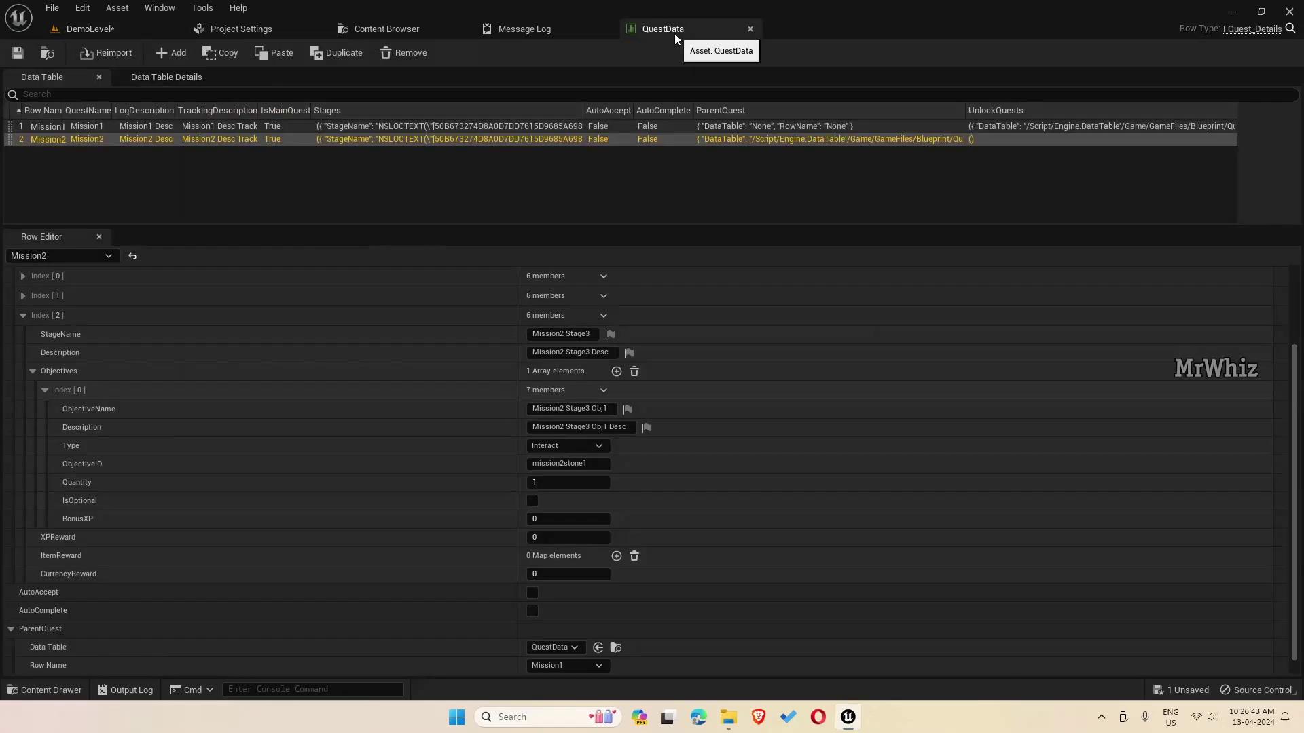
pyautogui.click(564, 464)
pyautogui.click(74, 31)
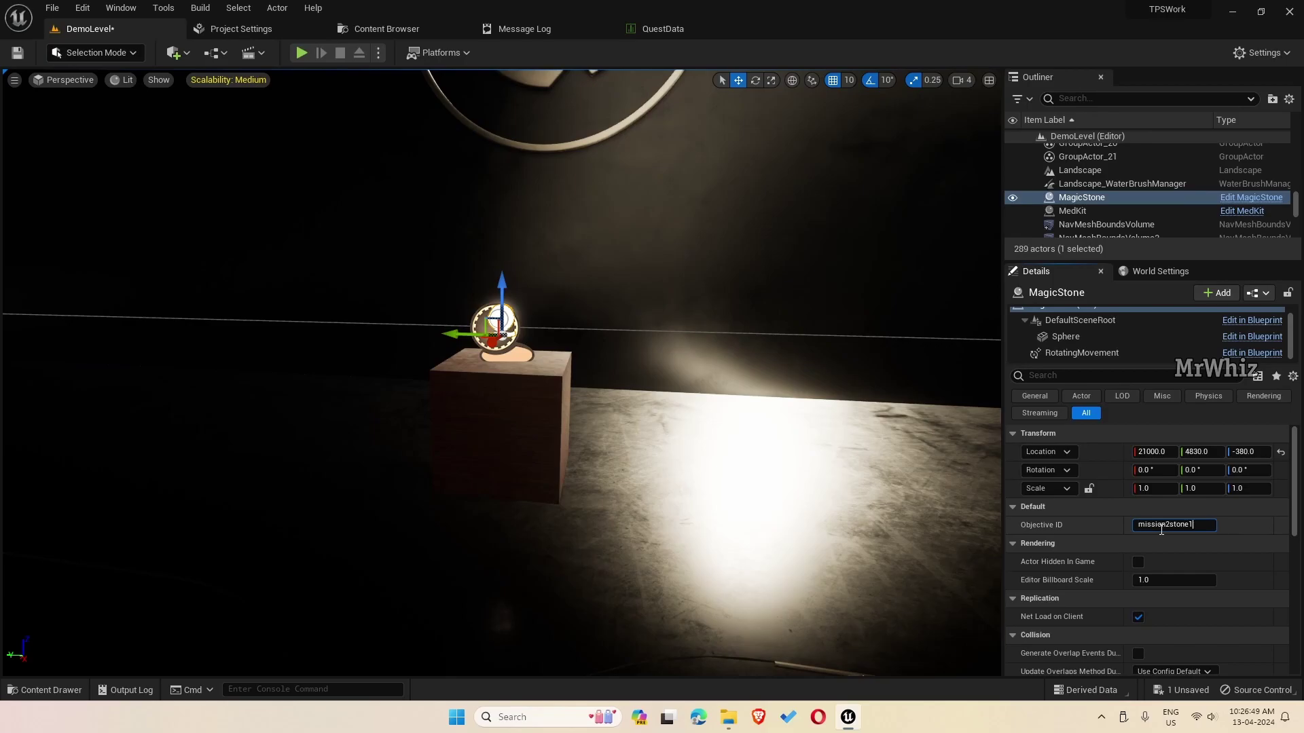
# Start a play test and accept Mission1 from the Quest NPC
pyautogui.click(302, 53)
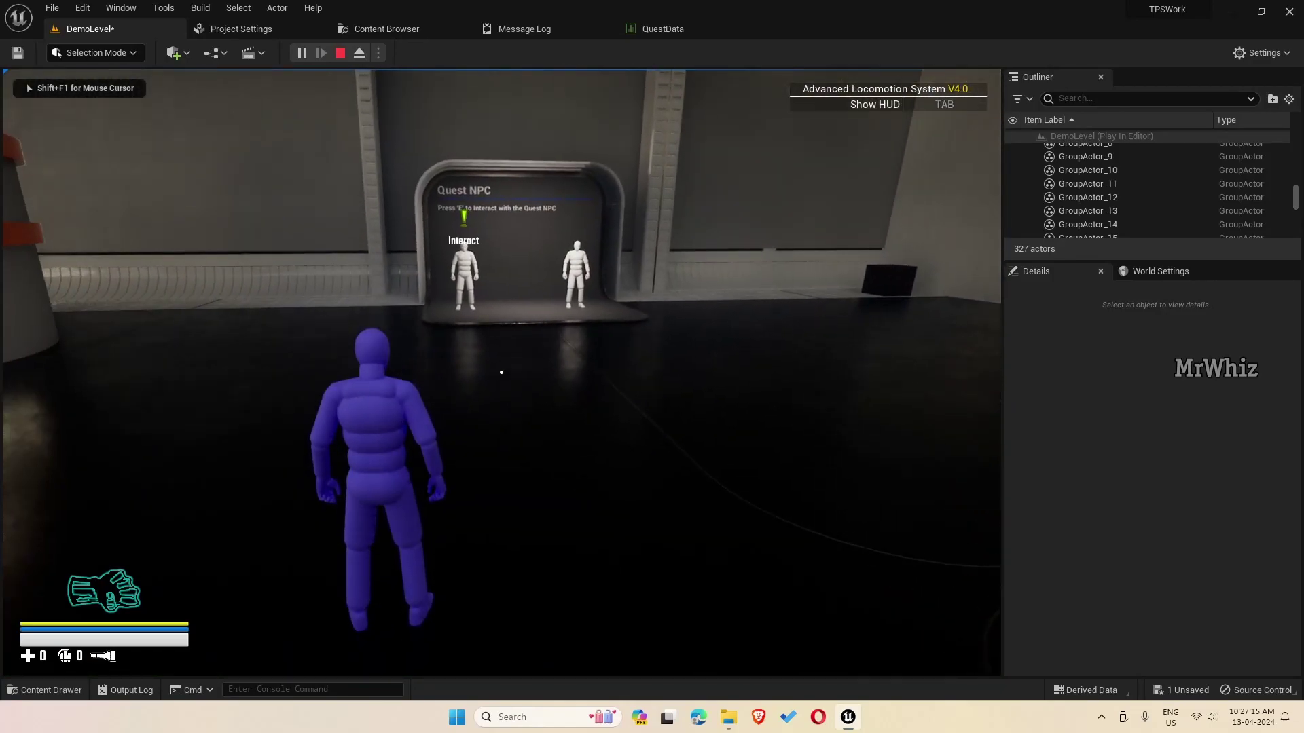
pyautogui.press('w')
pyautogui.press('w')
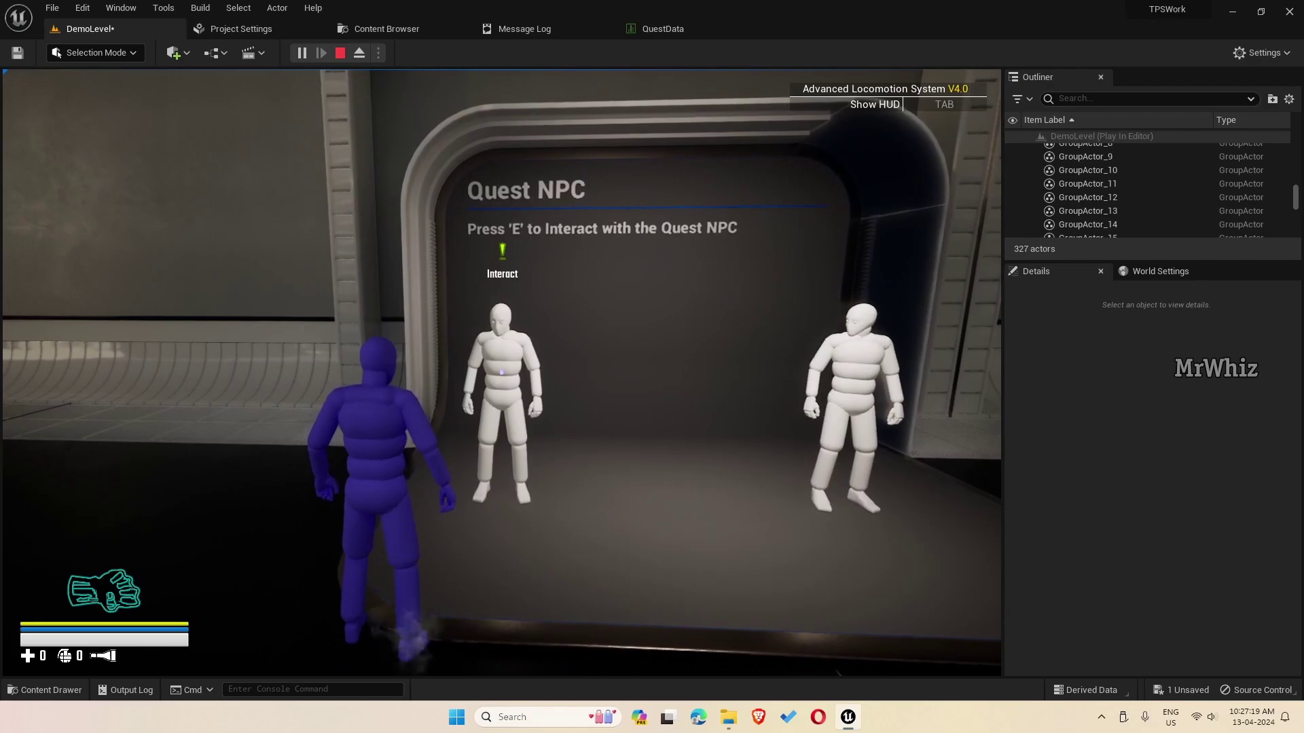
pyautogui.press('e')
pyautogui.click(734, 443)
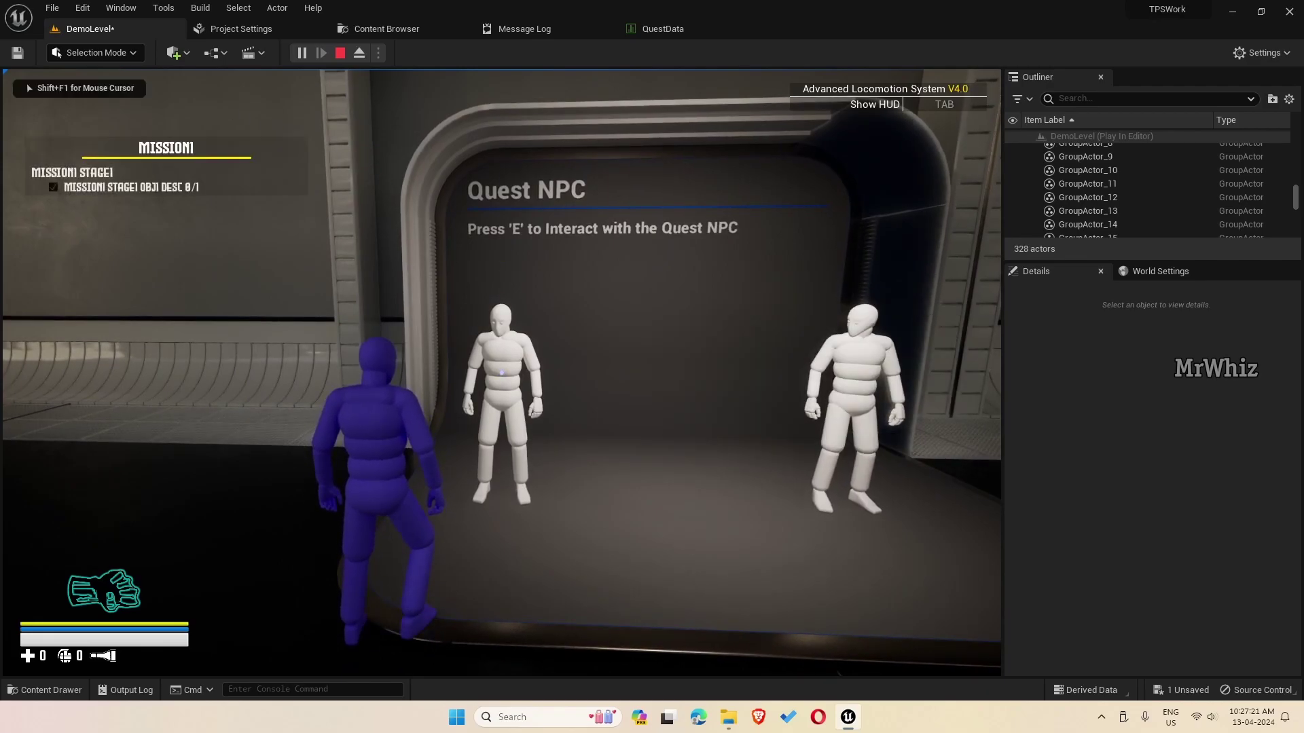
# Complete Mission1's objective at the white NPC, then turn it in at the Quest NPC
pyautogui.press('w')
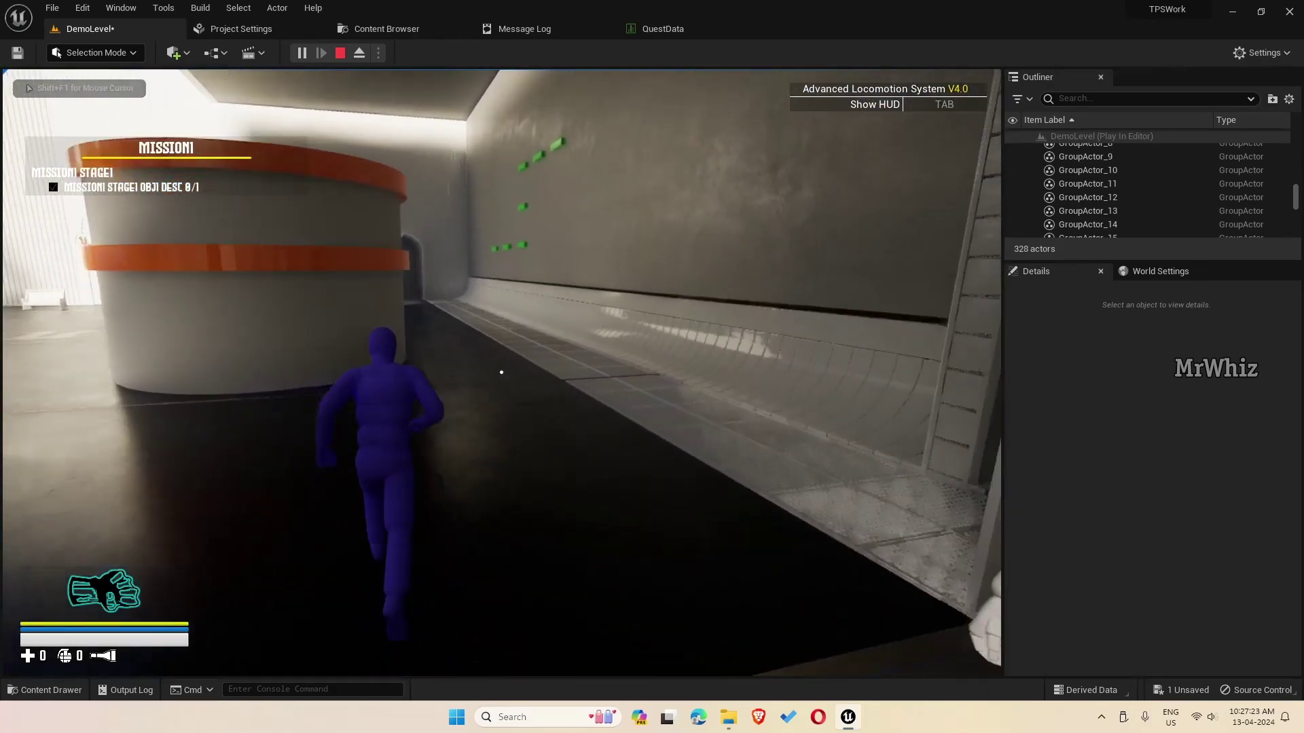
pyautogui.press('w')
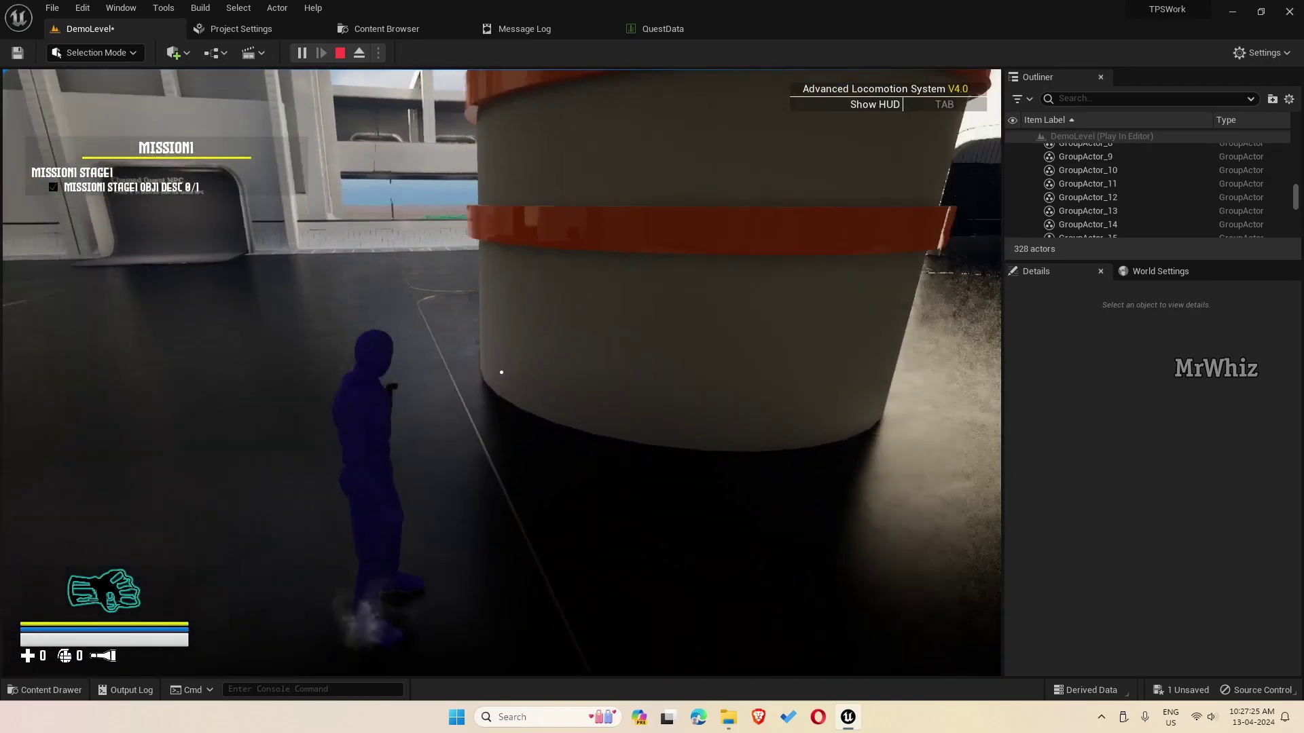
pyautogui.press('w')
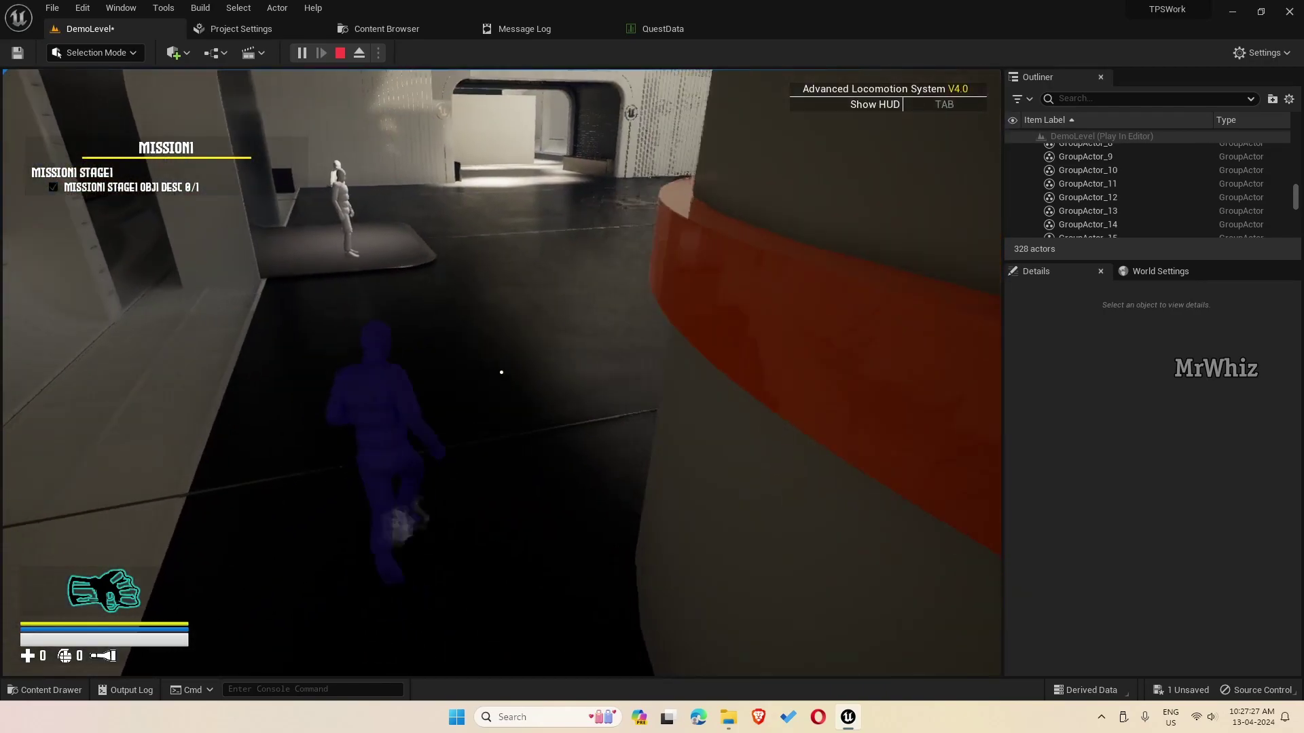
pyautogui.press('e')
pyautogui.press('w')
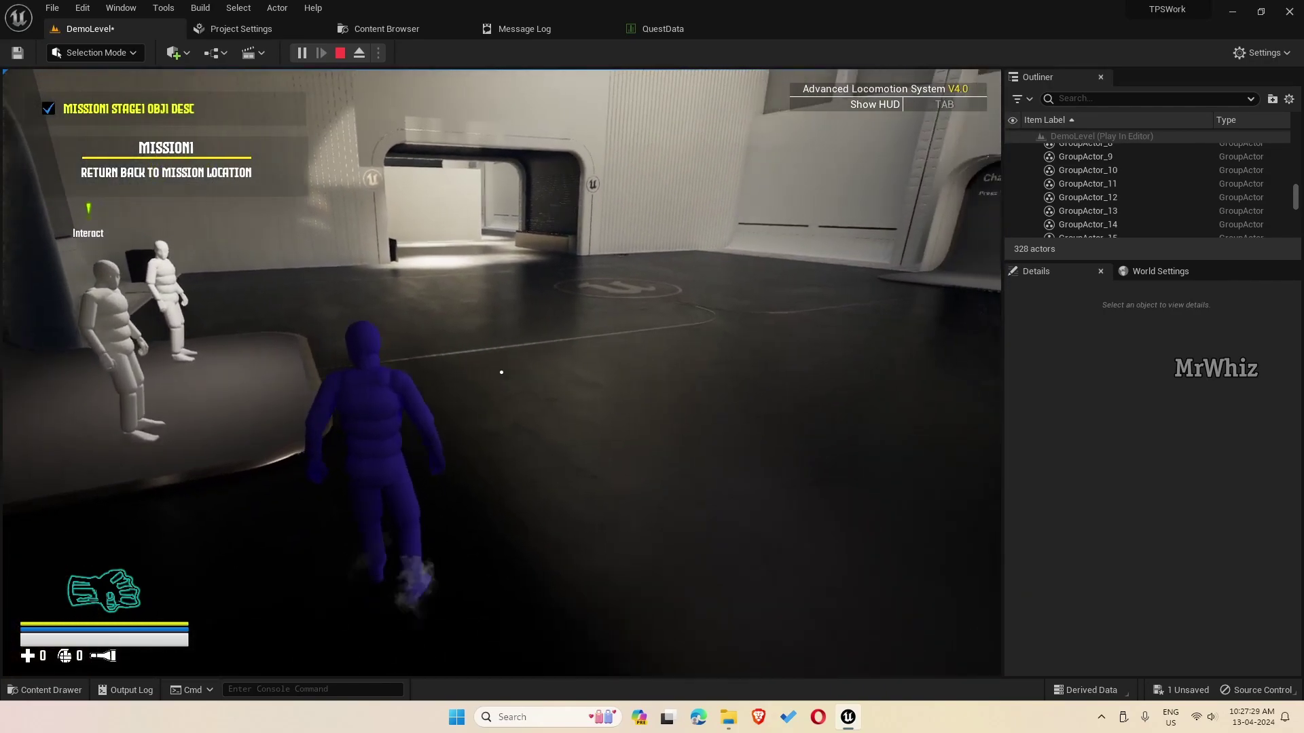
pyautogui.press('w')
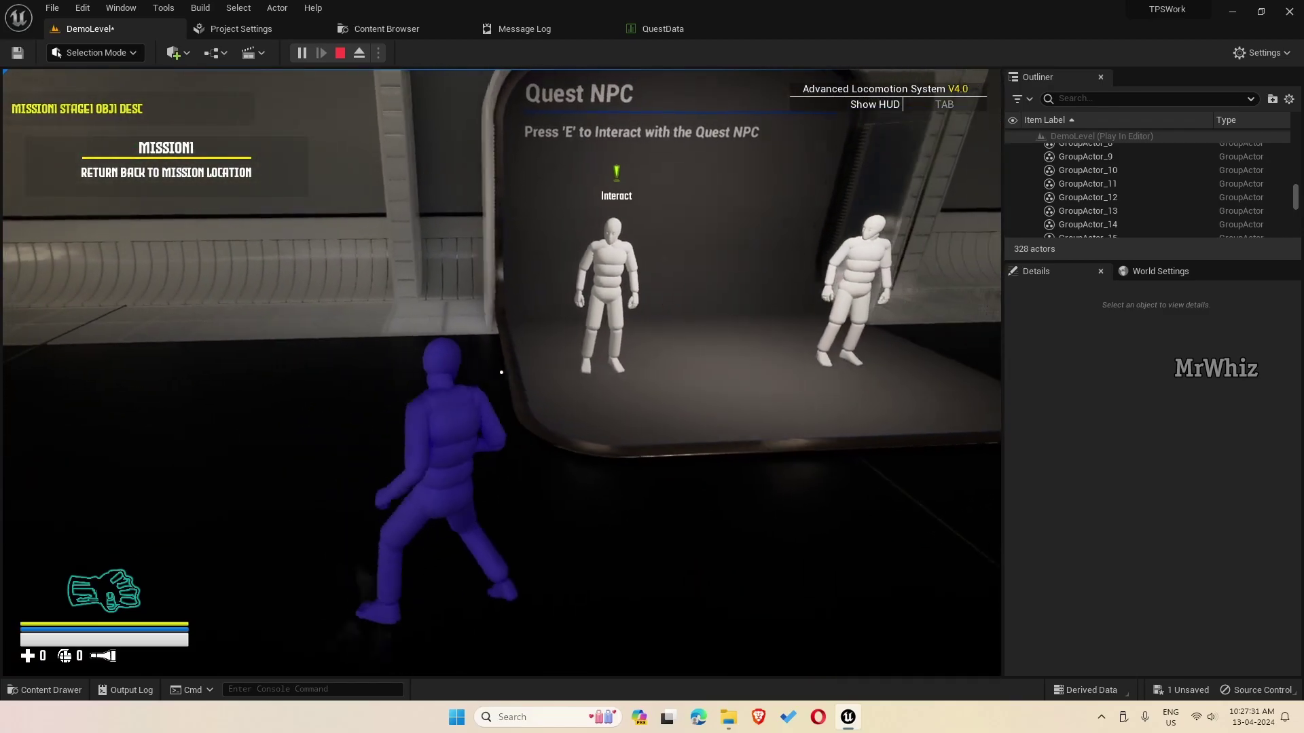
pyautogui.press('e')
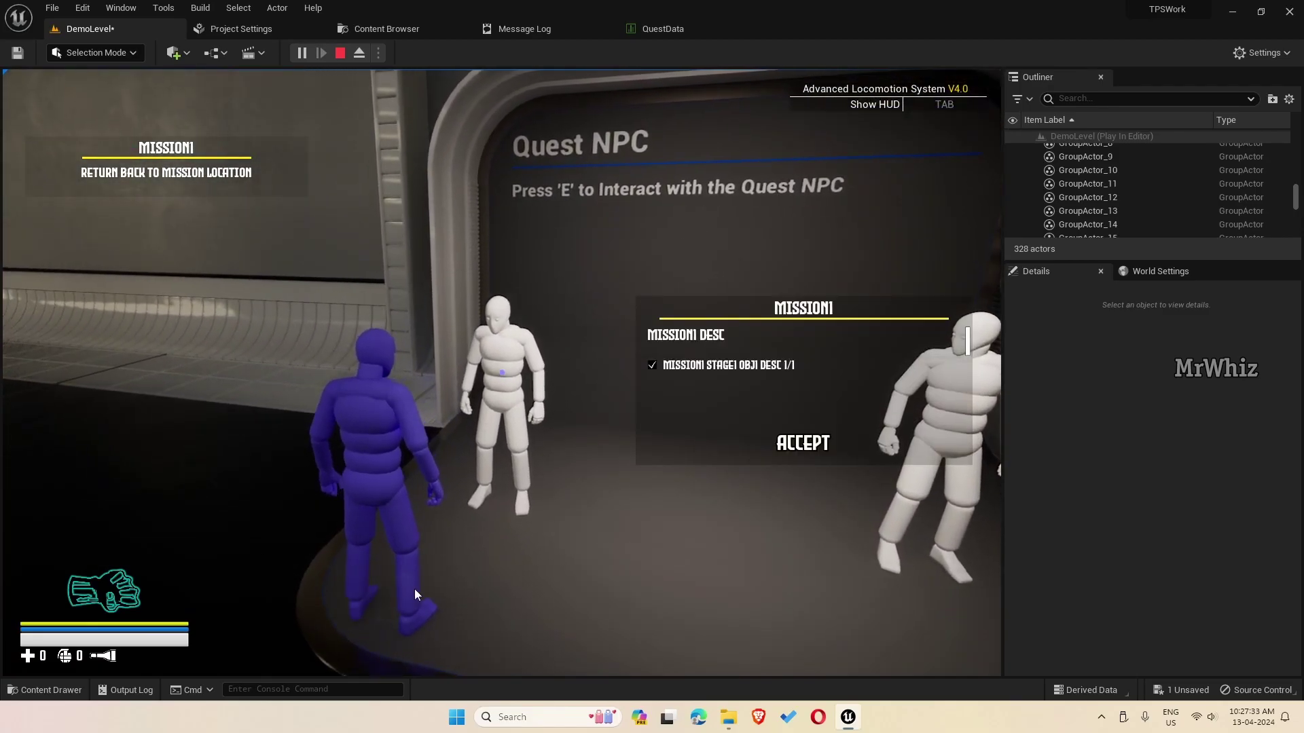
pyautogui.click(801, 444)
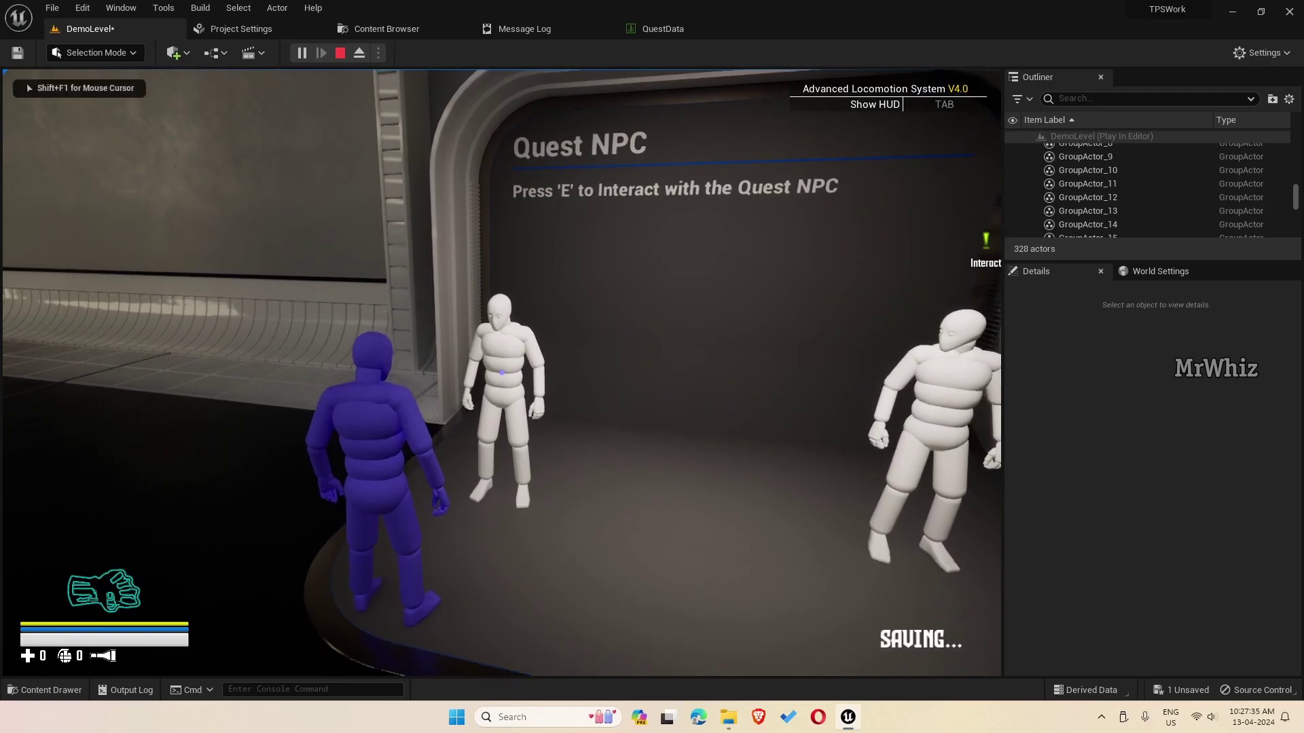
# Walk back to the middle Quest NPC and accept Mission2
pyautogui.press('a')
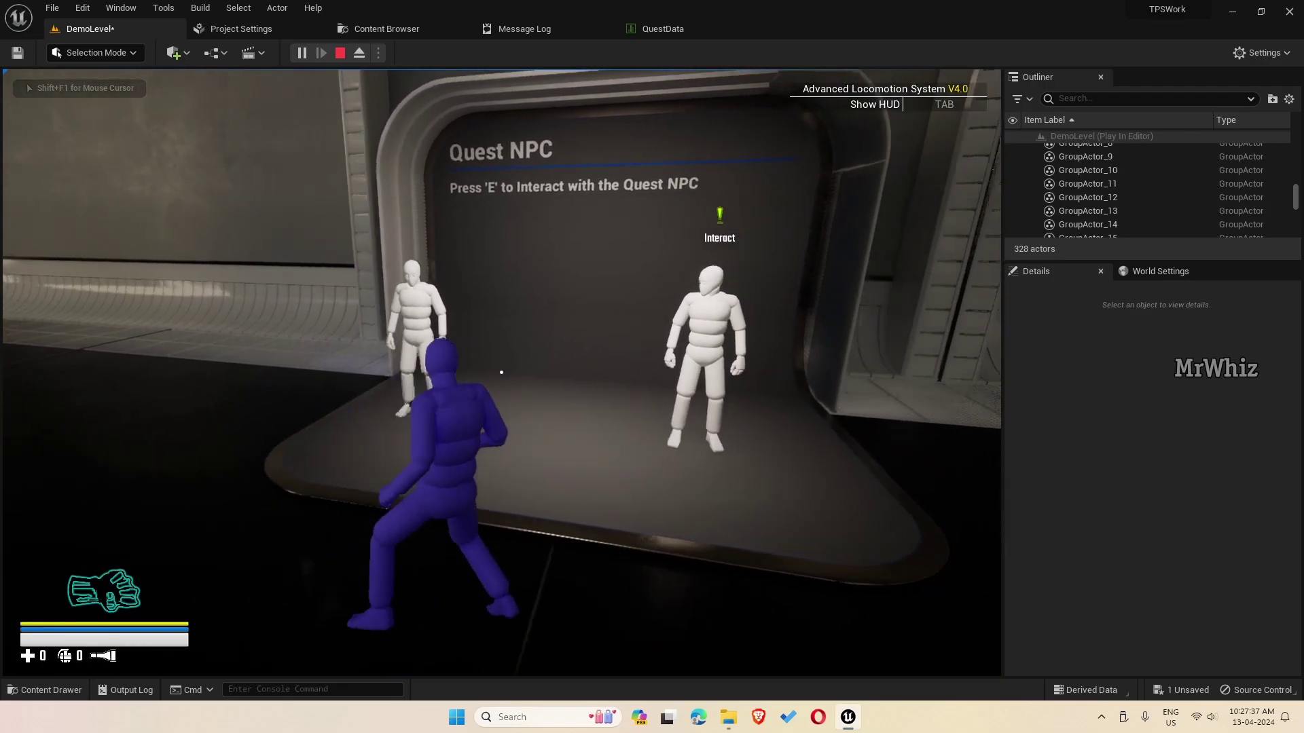
pyautogui.press('w')
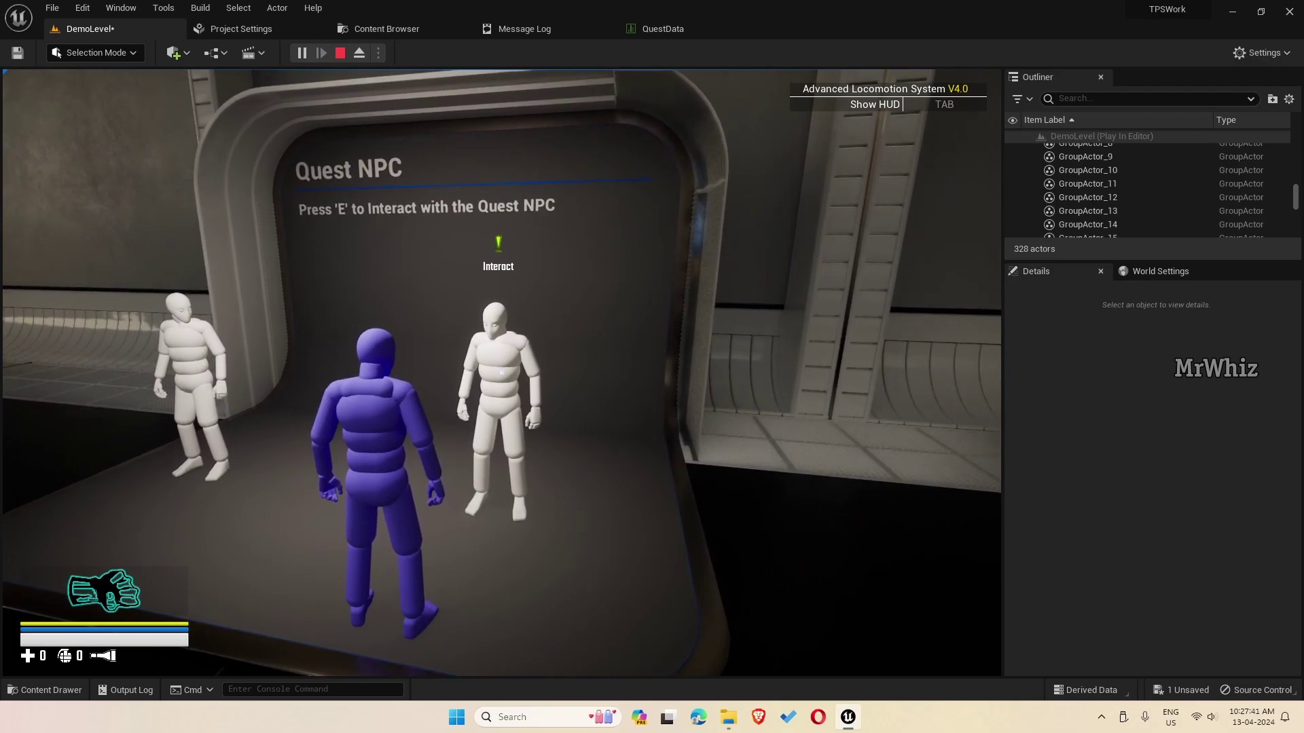
pyautogui.press('e')
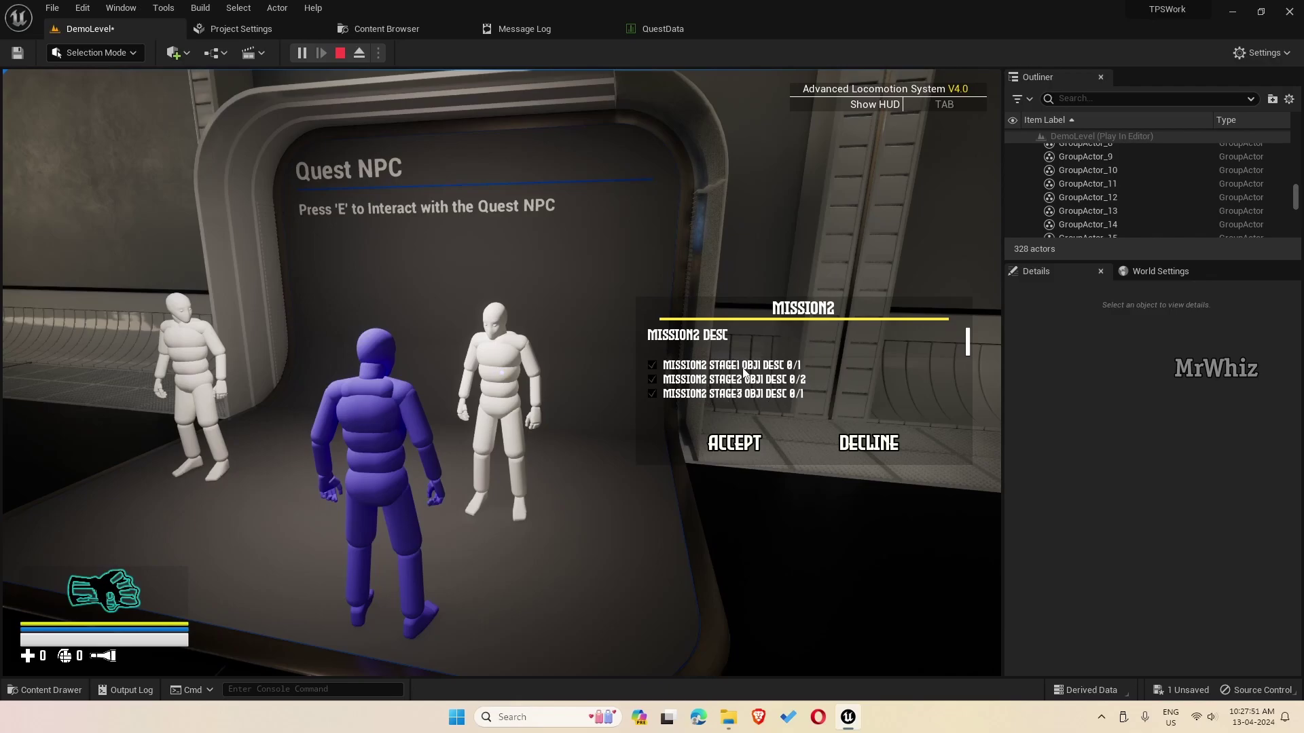
pyautogui.click(742, 445)
# Run to Mission2's first objective spot at the white wall, then pick up the G36 rifle
pyautogui.press('w')
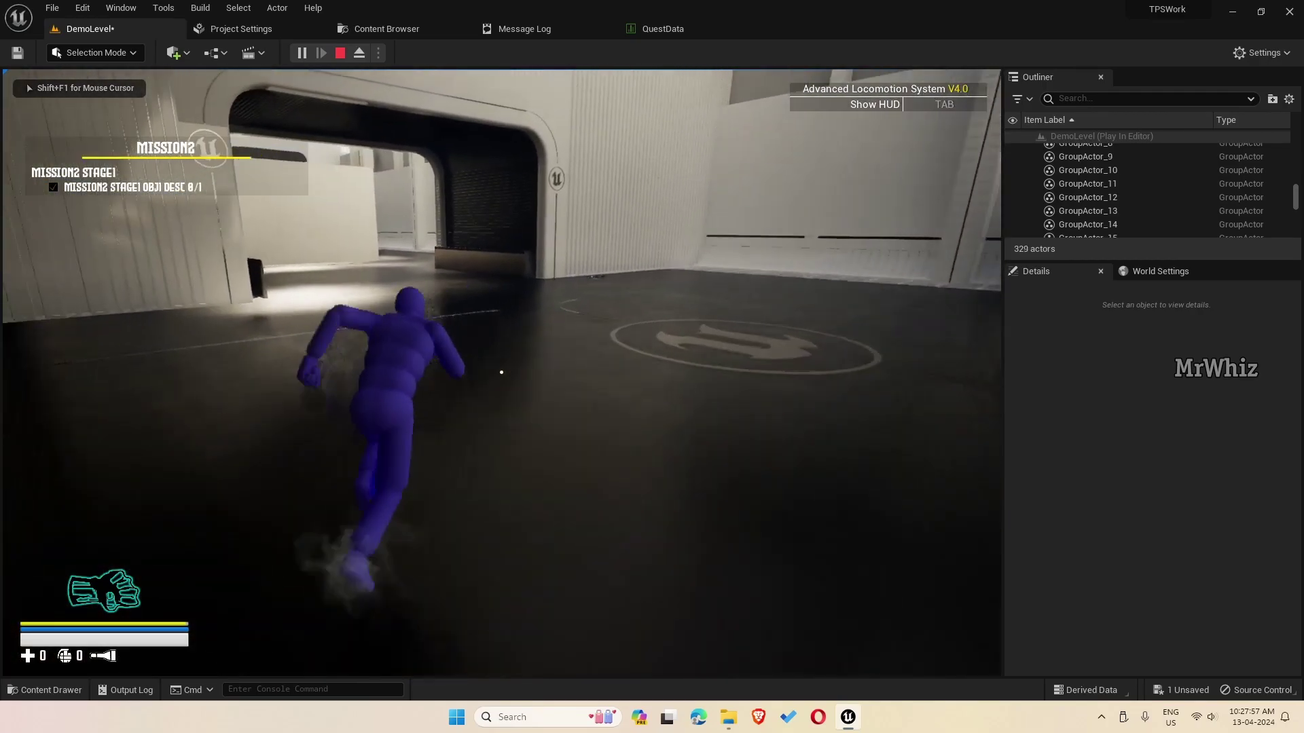
pyautogui.press('w')
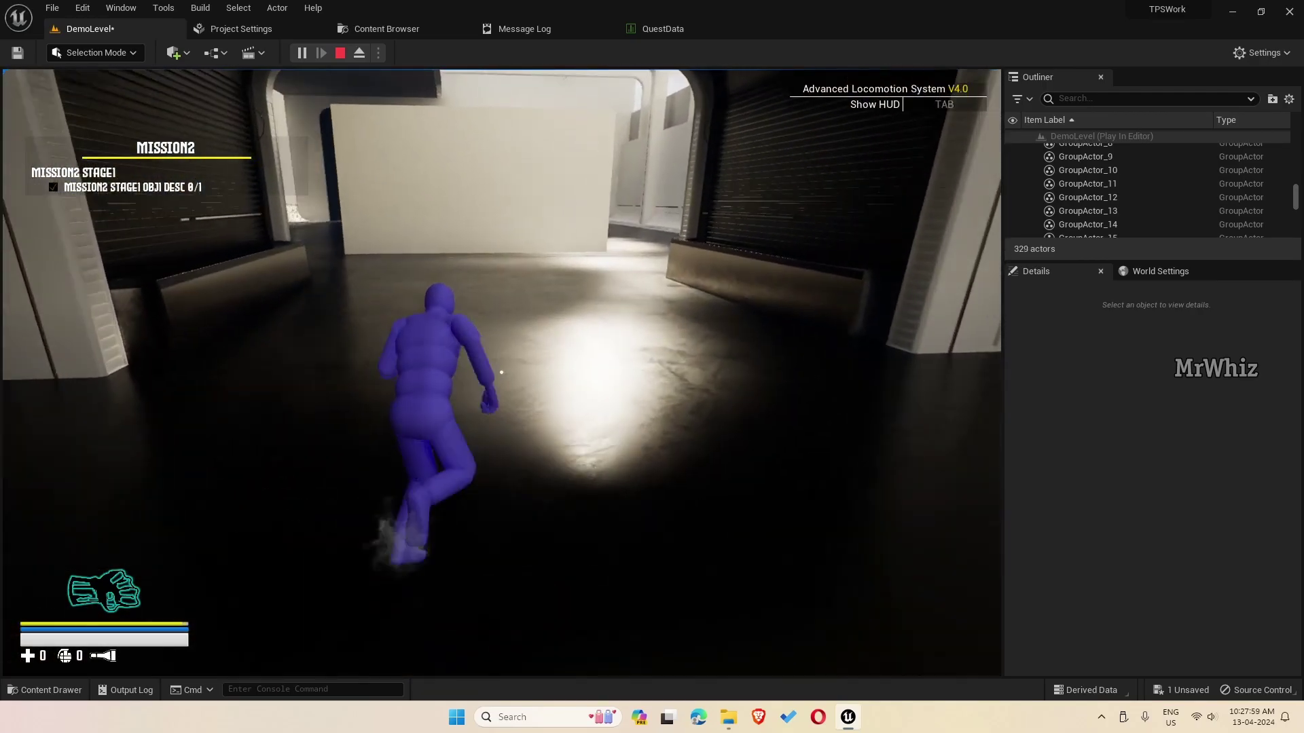
pyautogui.press('w')
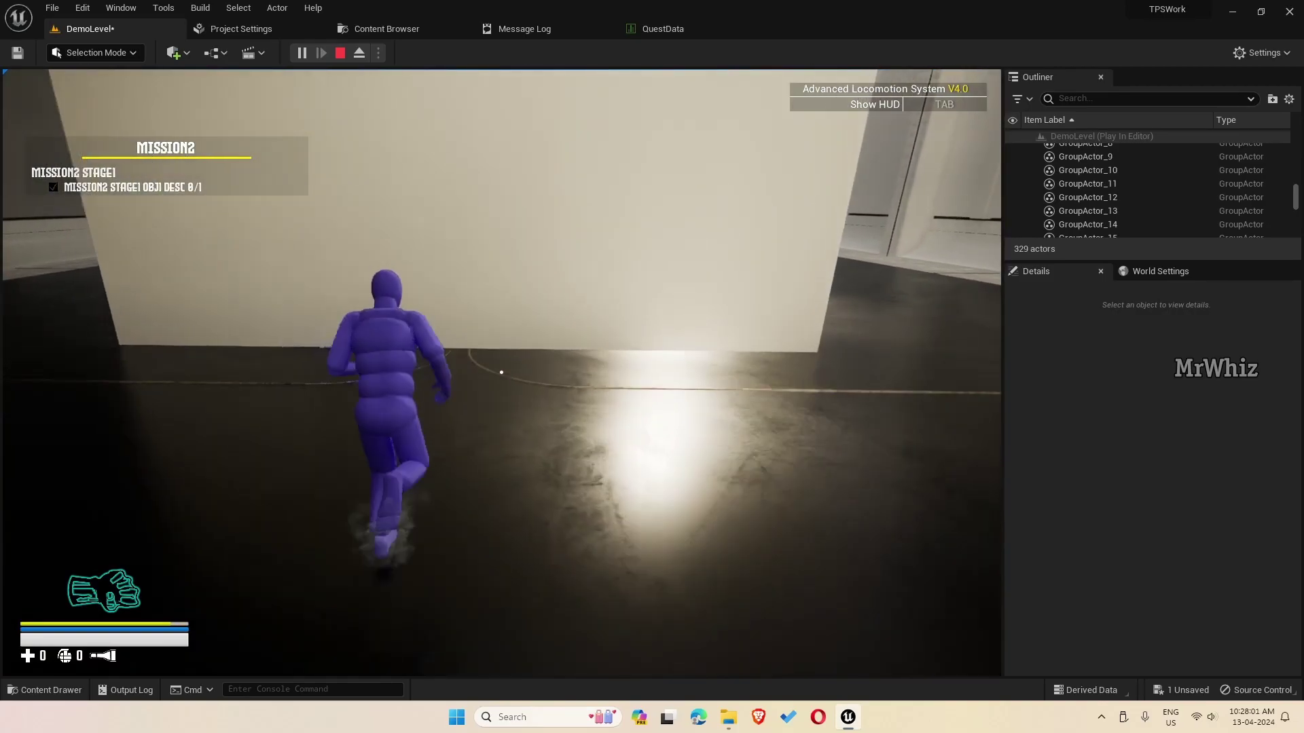
pyautogui.press('w')
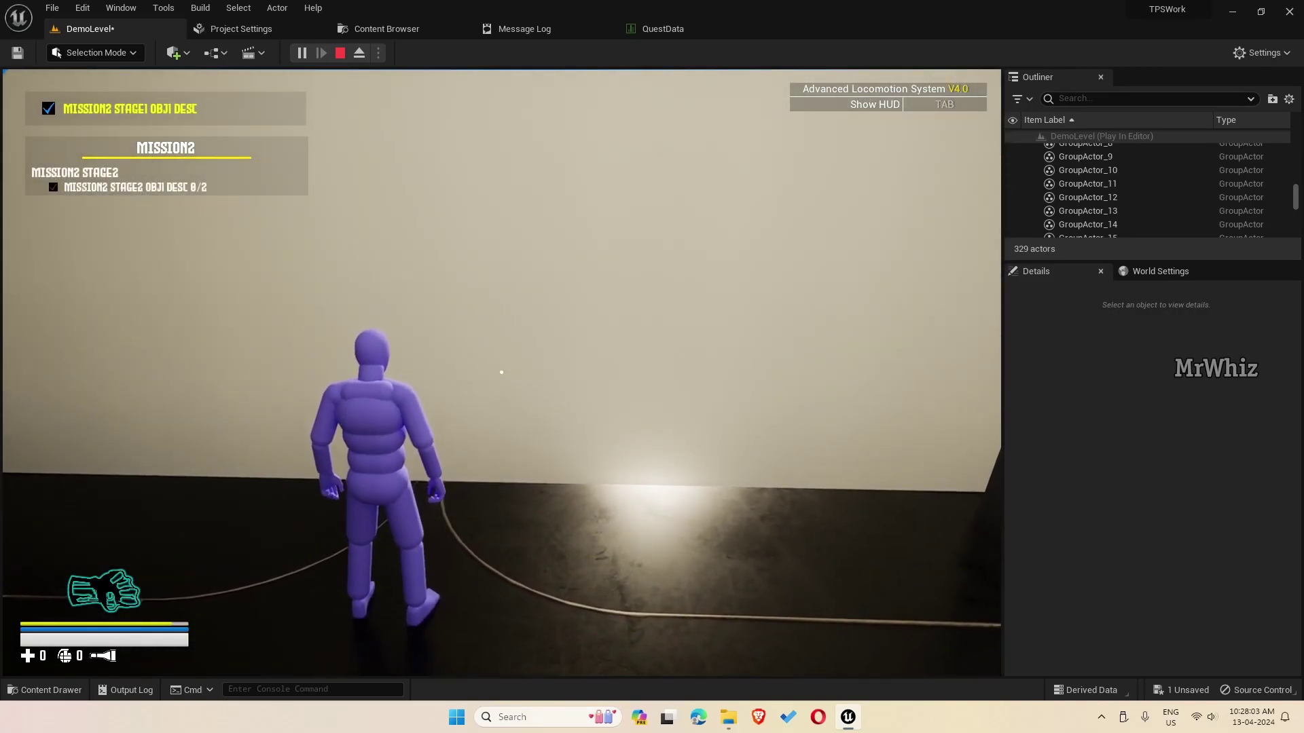
pyautogui.press('w')
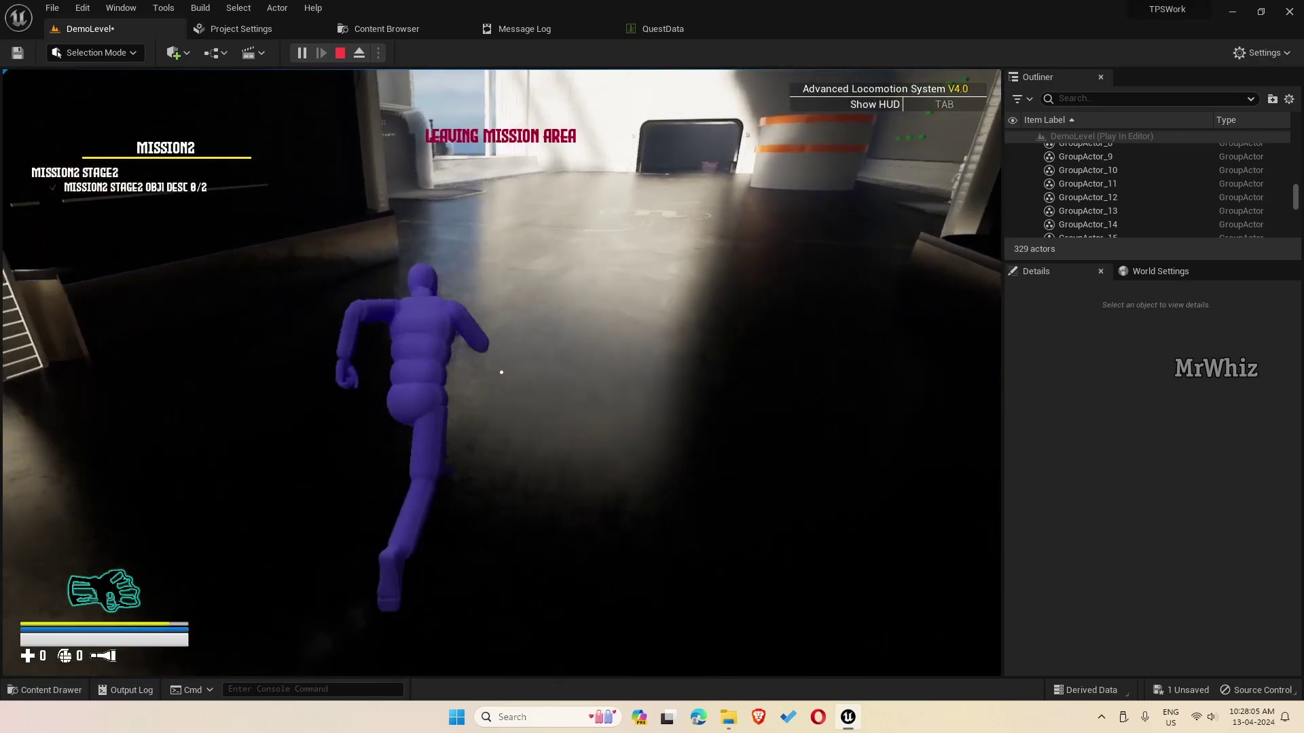
pyautogui.press('w')
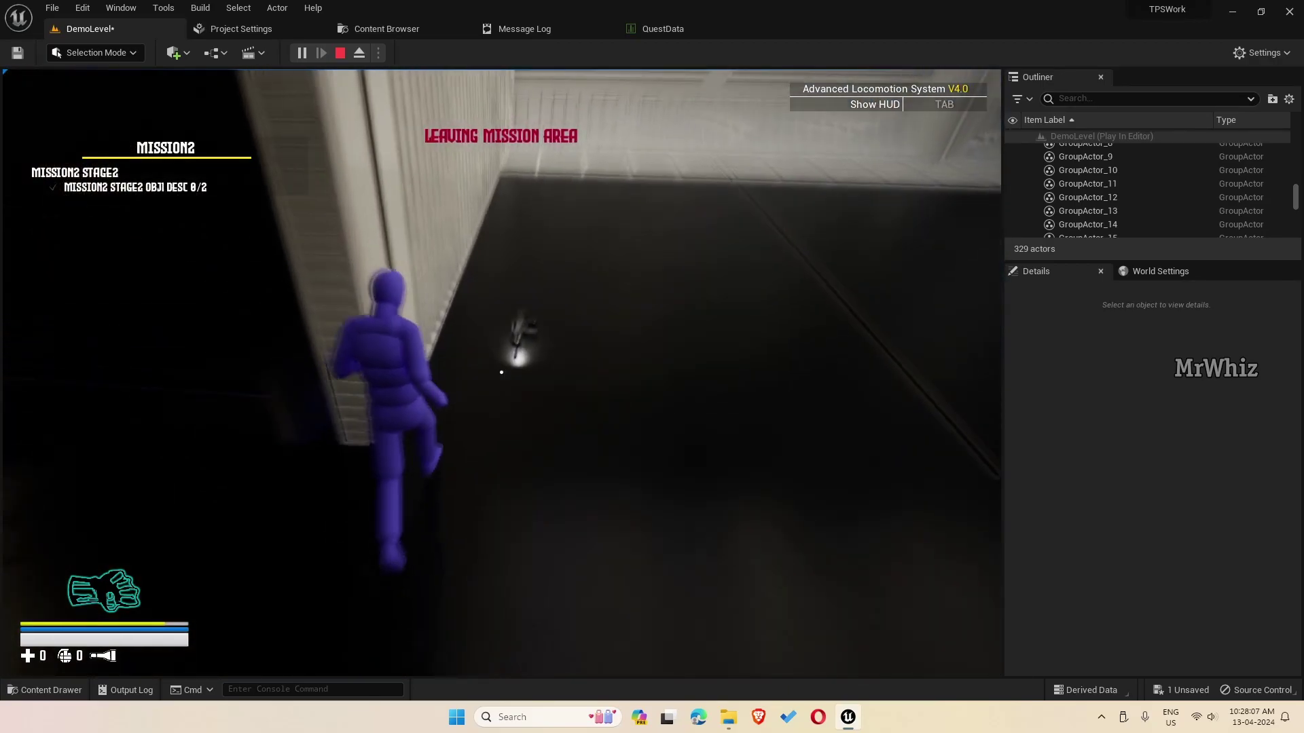
pyautogui.press('w')
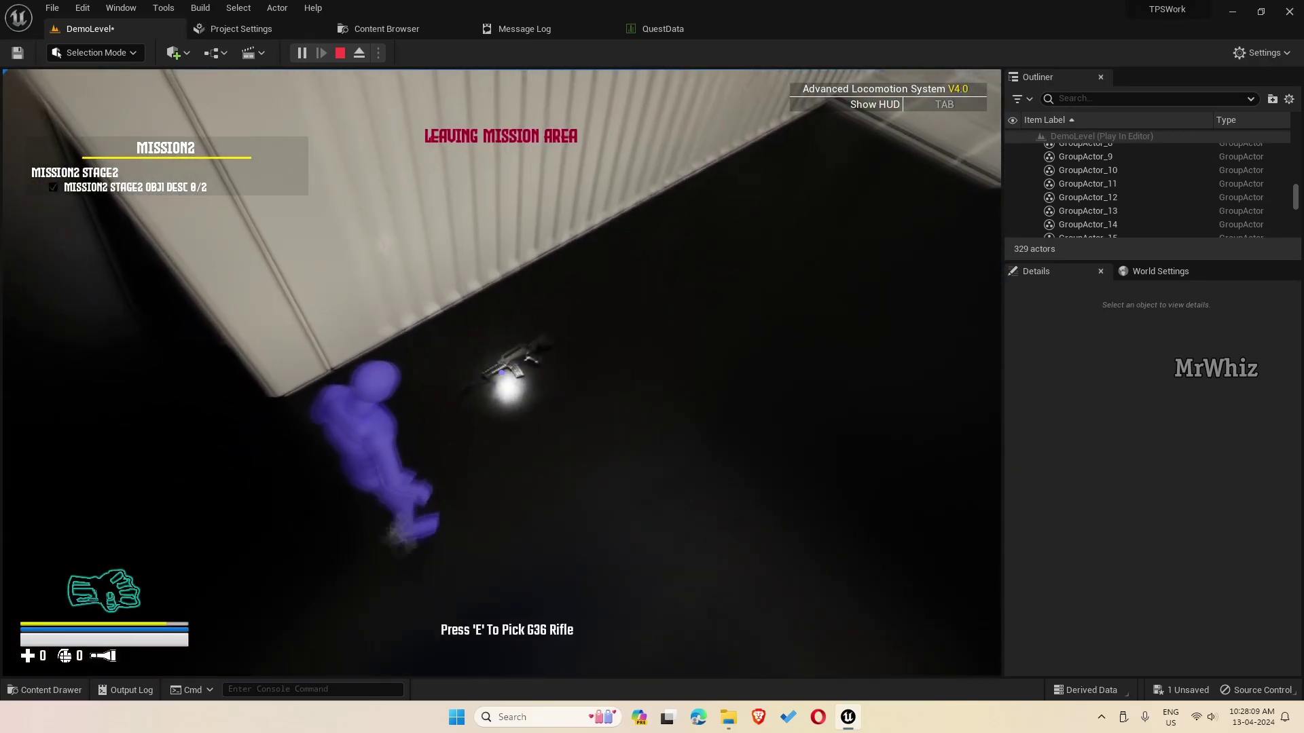
pyautogui.press('e')
# Run into the Unreal logo hall and shoot down both Mission2 Stage2 enemies with the G36
pyautogui.press('w')
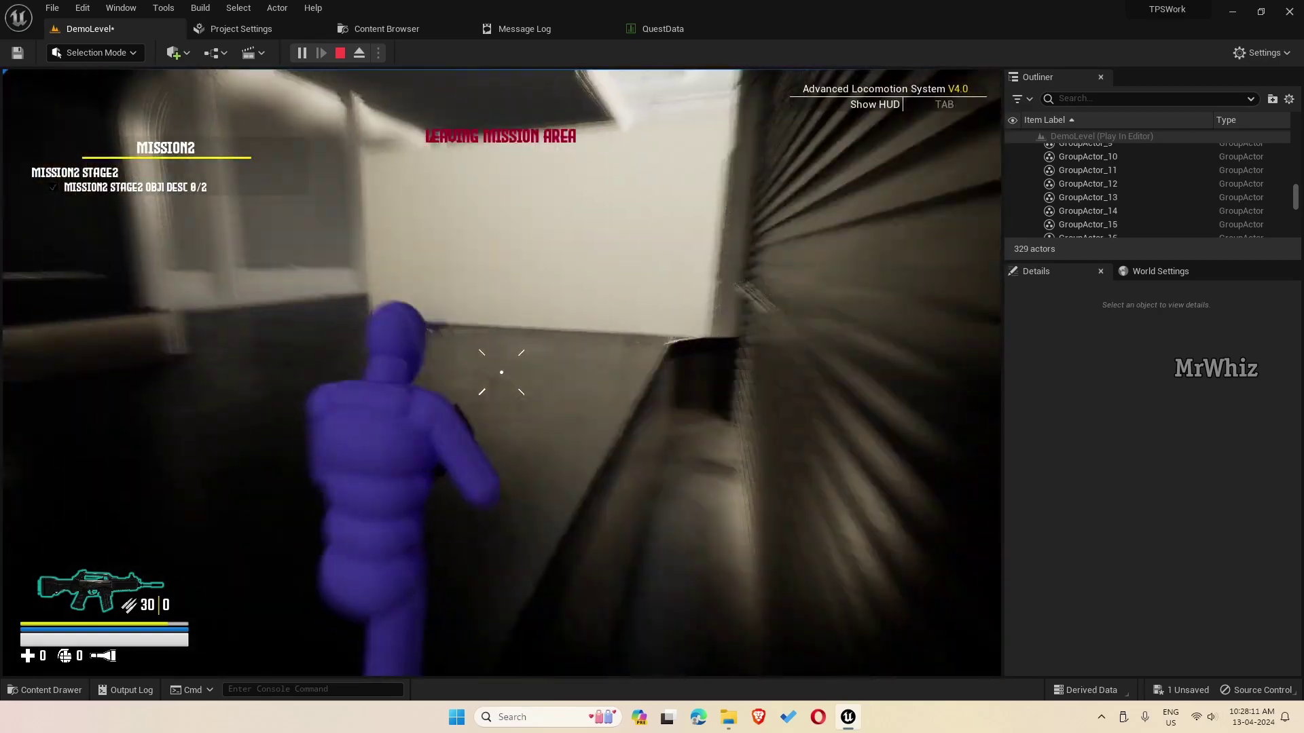
pyautogui.press('w')
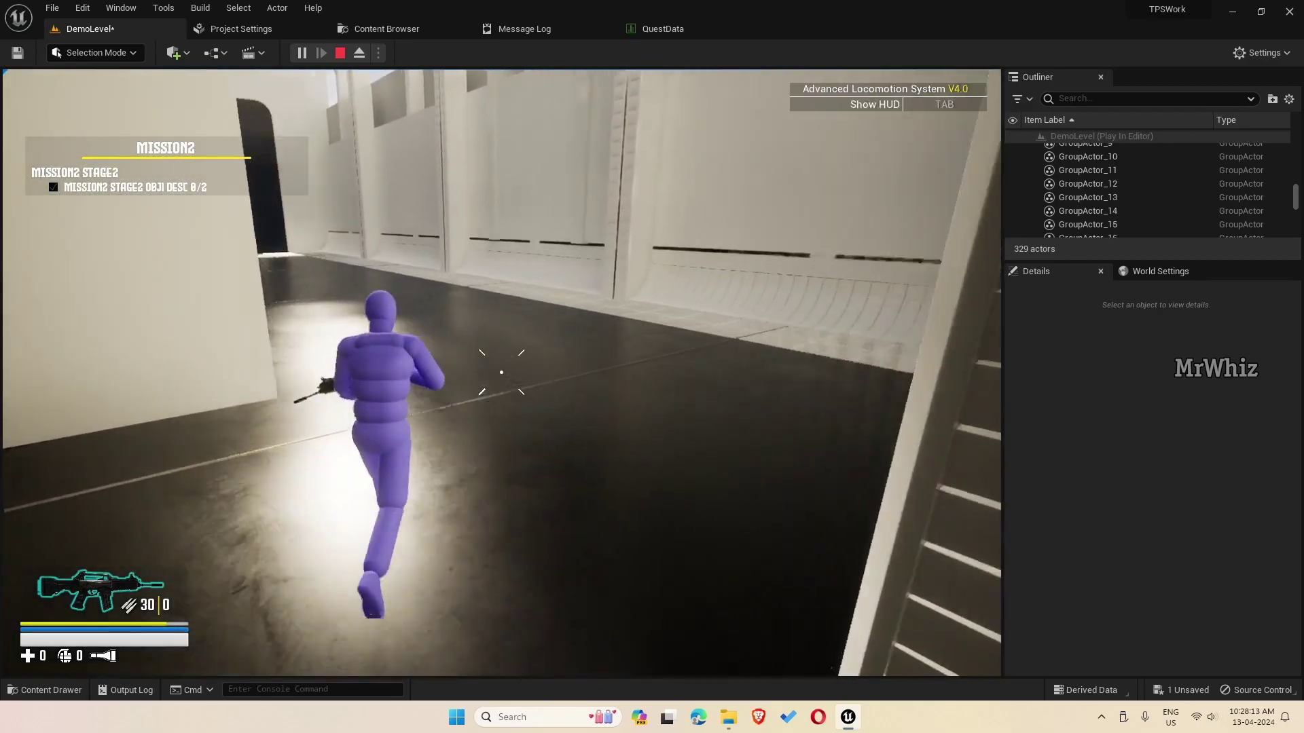
pyautogui.press('w')
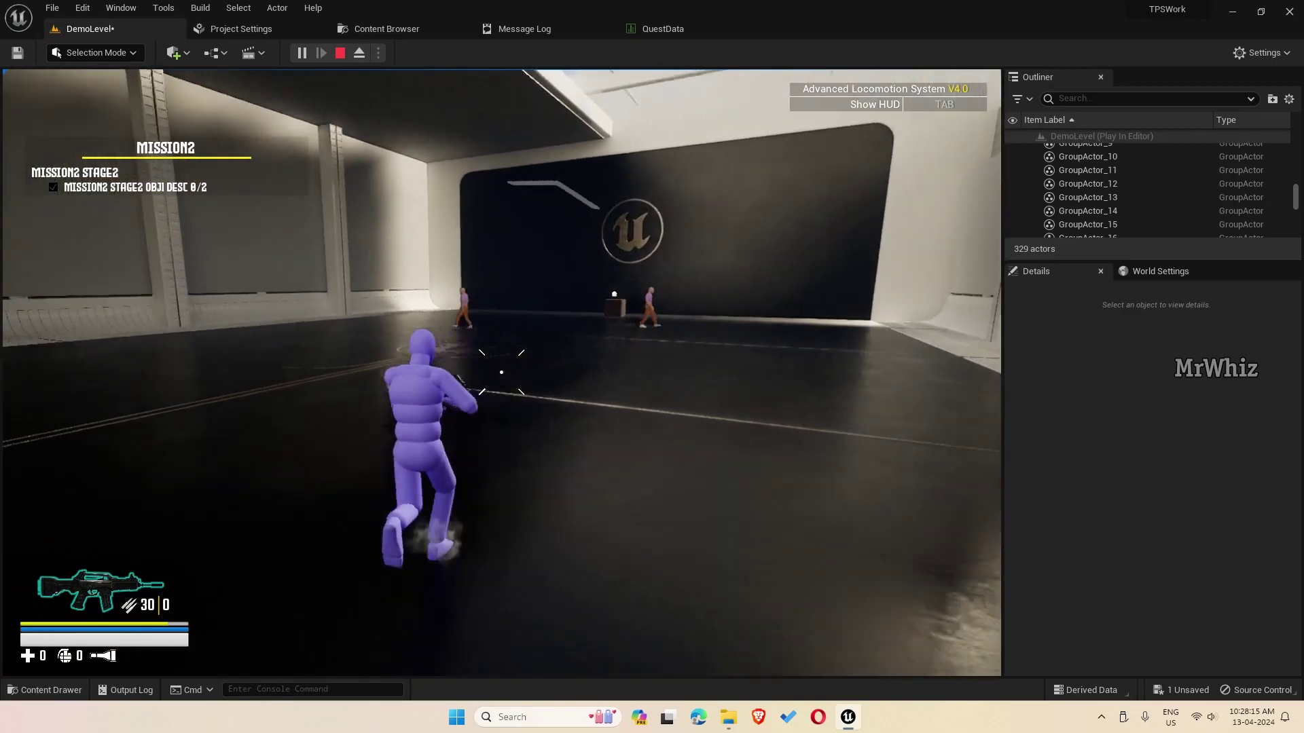
pyautogui.press('w')
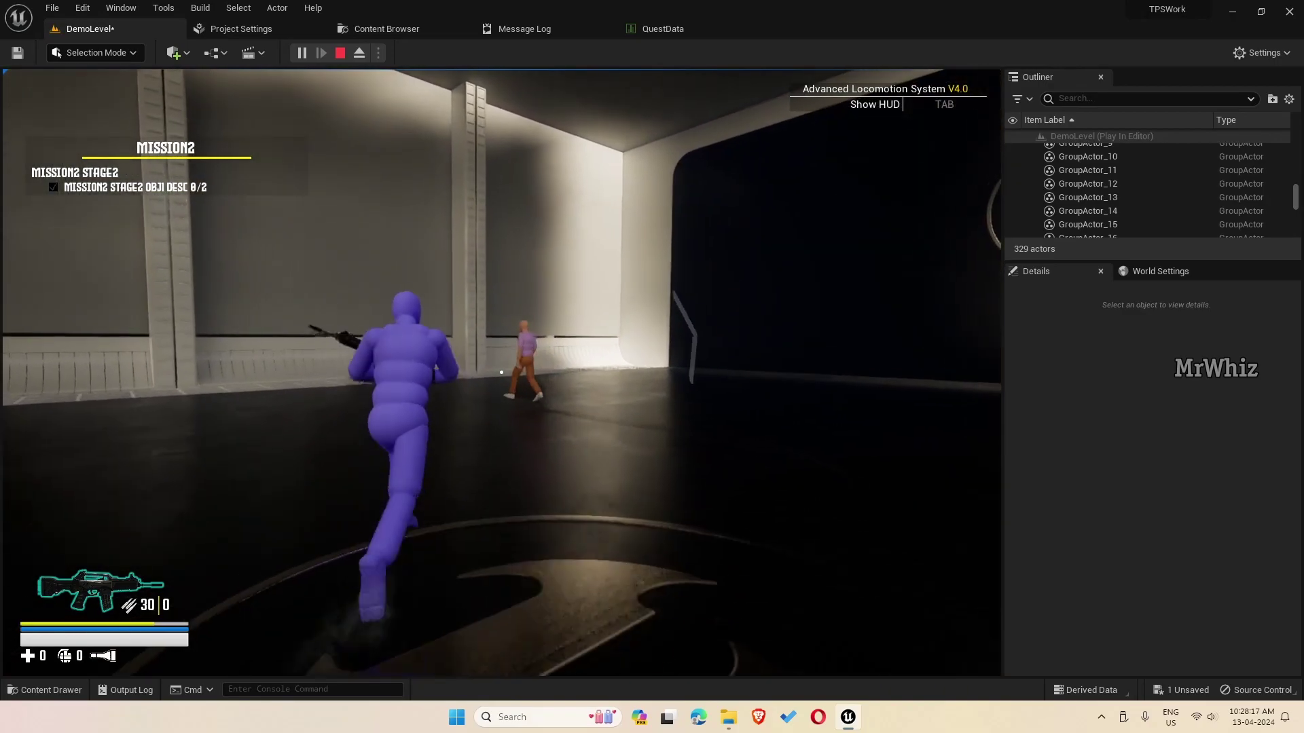
pyautogui.rightClick(501, 372)
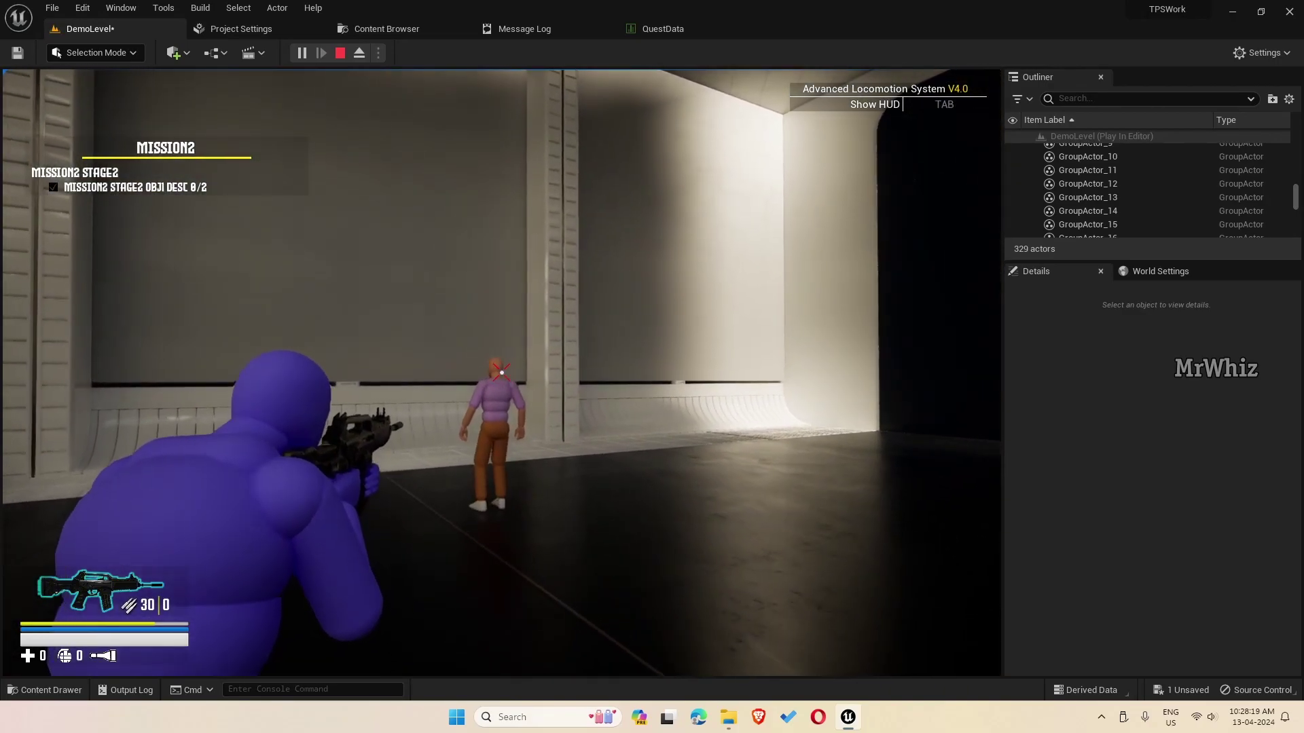
pyautogui.click(502, 372)
pyautogui.click(502, 373)
pyautogui.press('w')
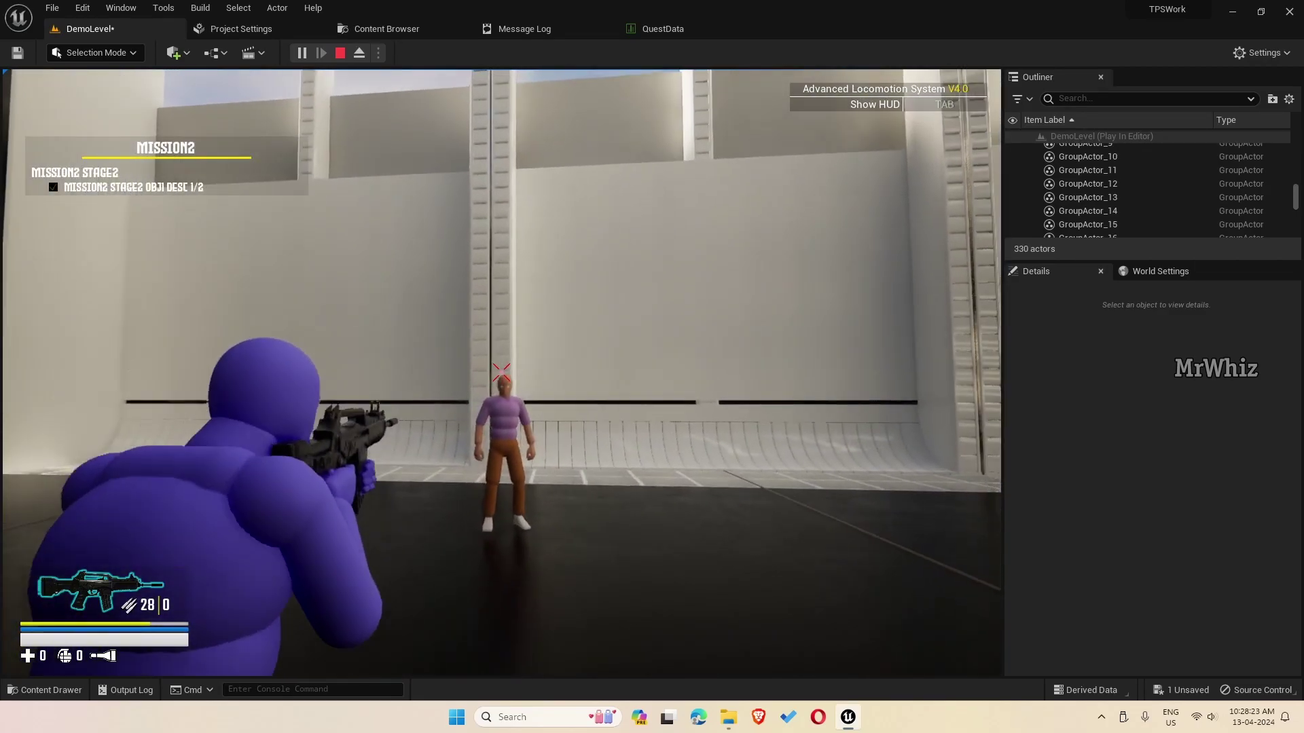
pyautogui.click(501, 372)
# Run past the fallen enemy to the lit box and collect the MagicStone
pyautogui.press('w')
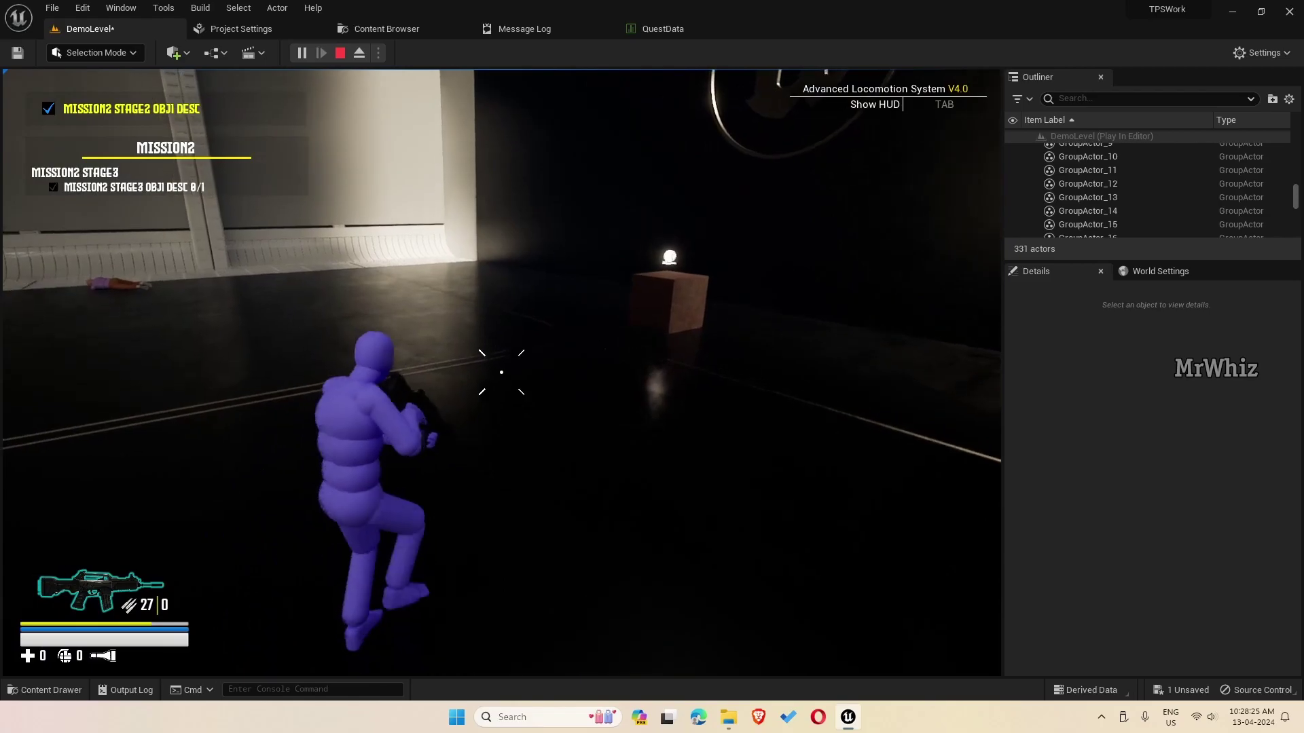
pyautogui.press('w')
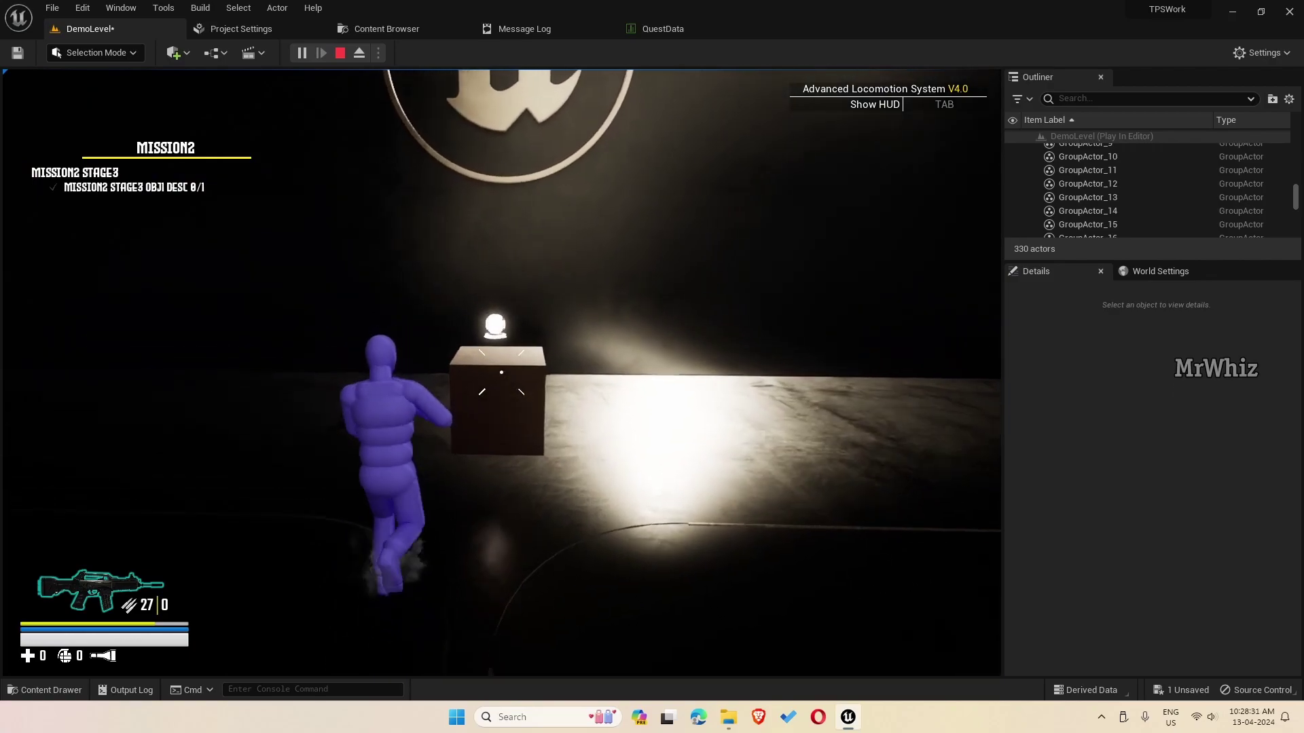
pyautogui.press('w')
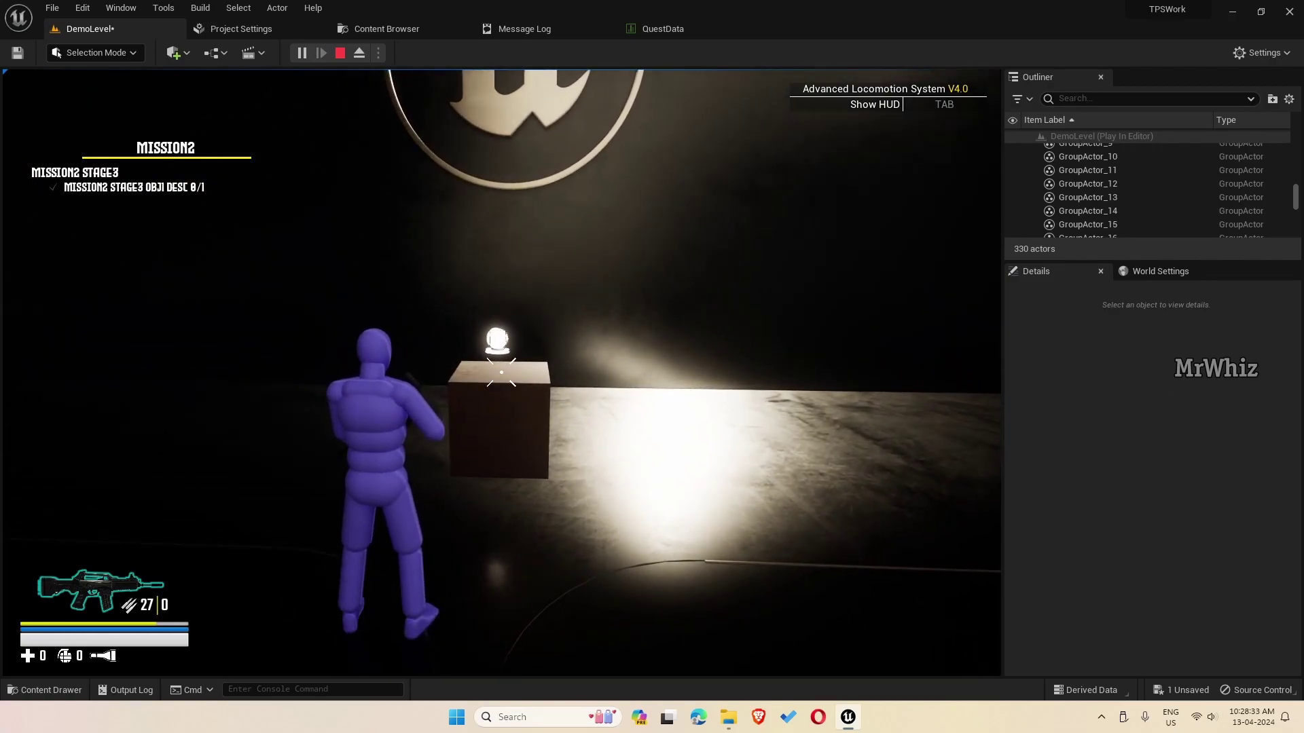
pyautogui.press('w')
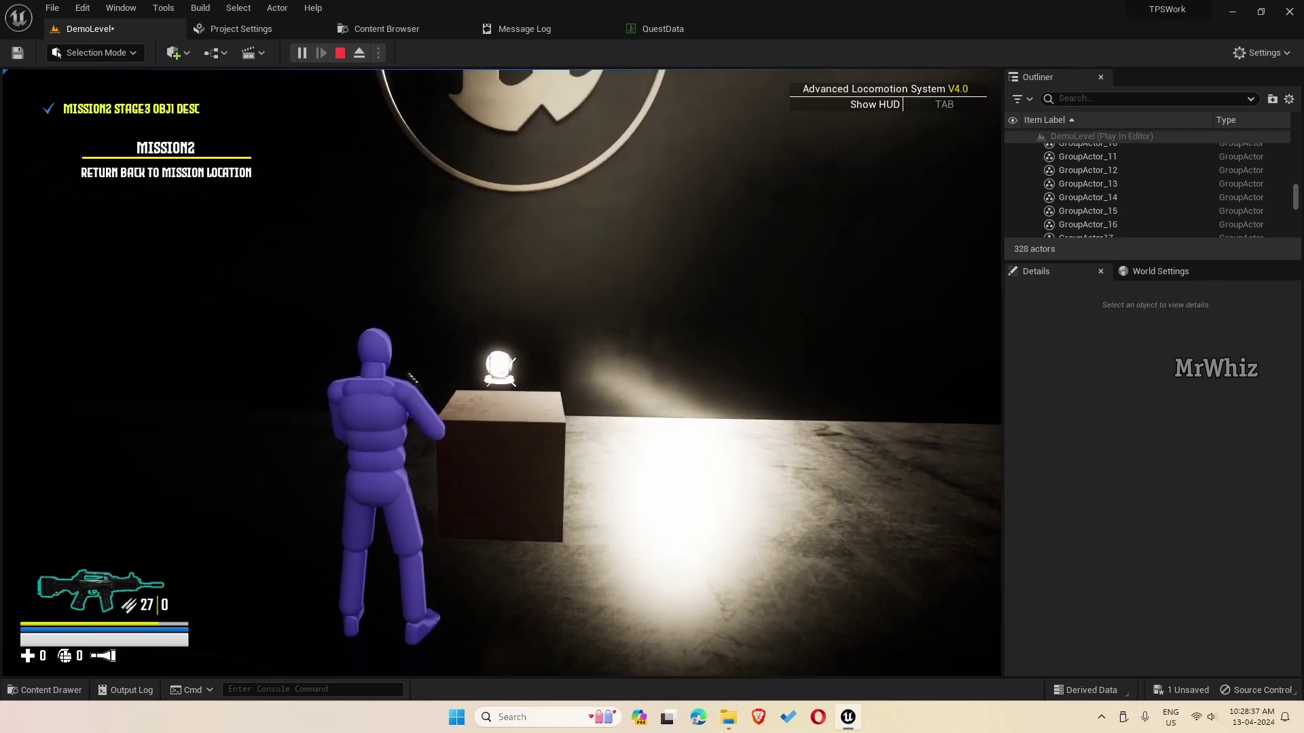
# Return to the Quest NPC and hand in the completed Mission2 with ACCEPT
pyautogui.press('w')
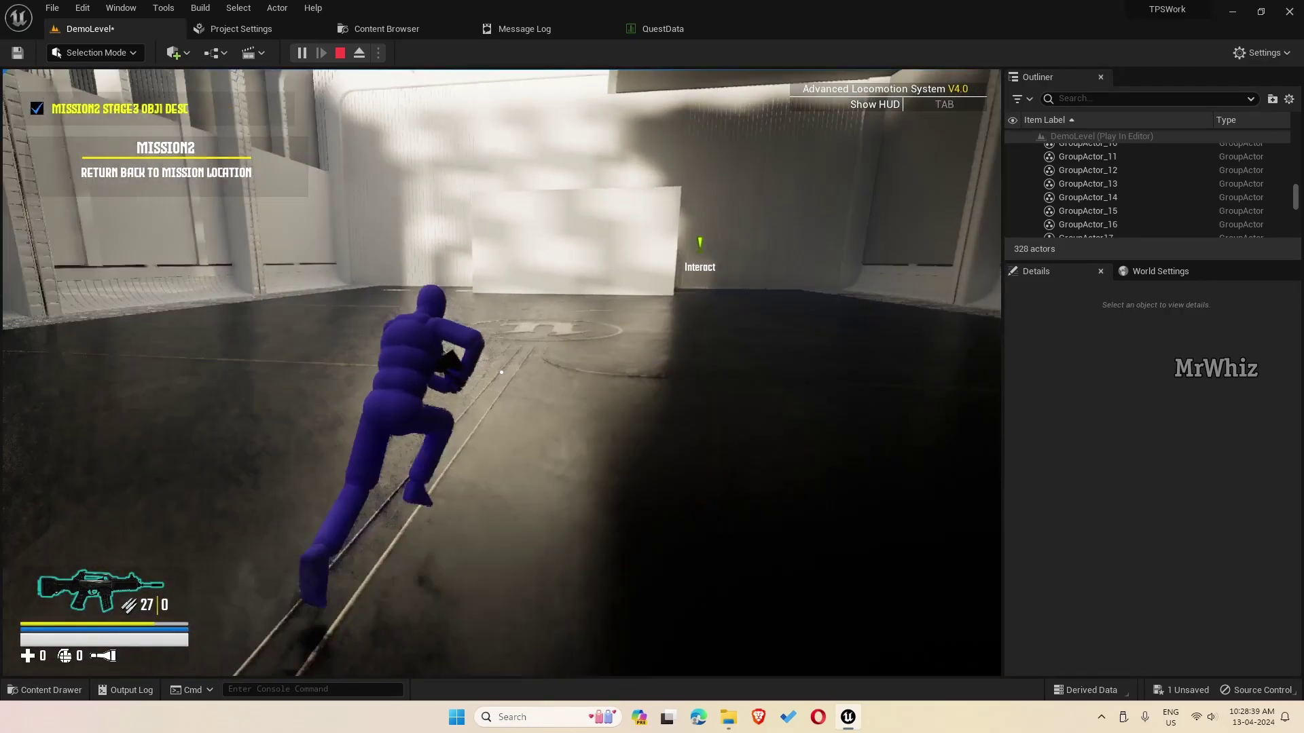
pyautogui.press('w')
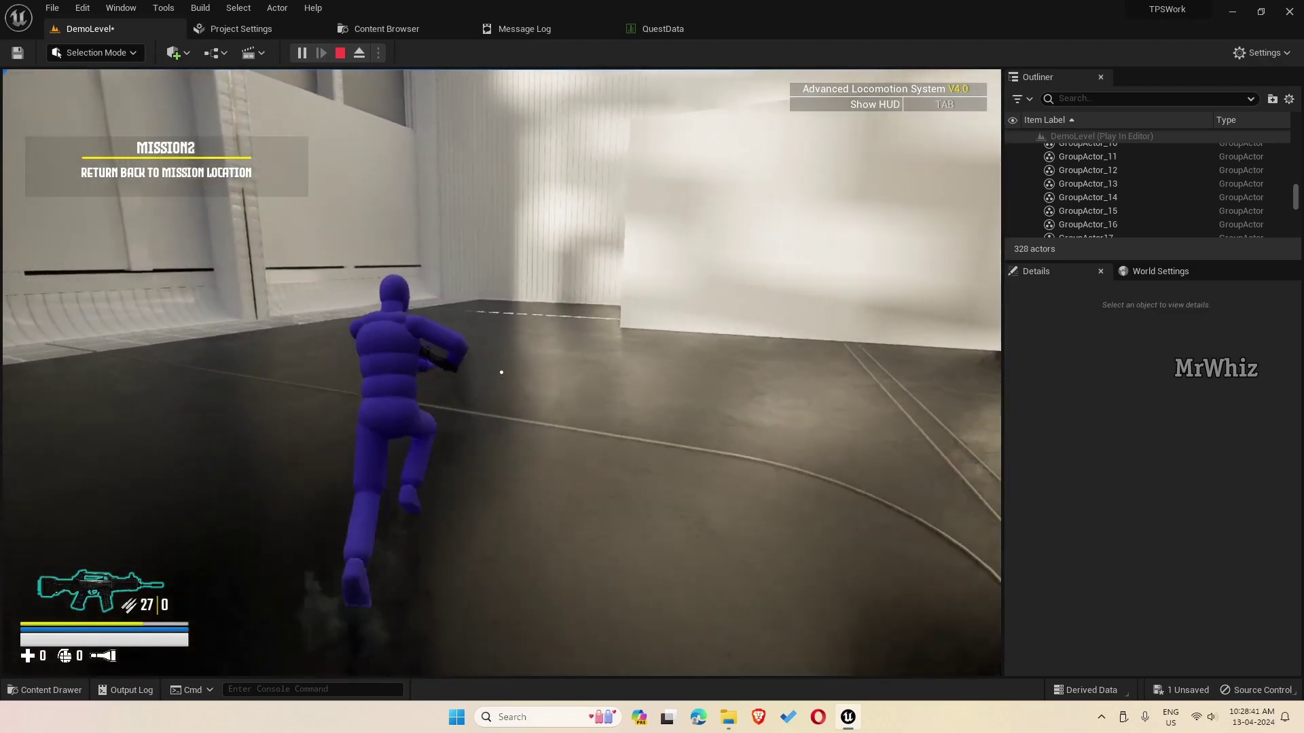
pyautogui.press('w')
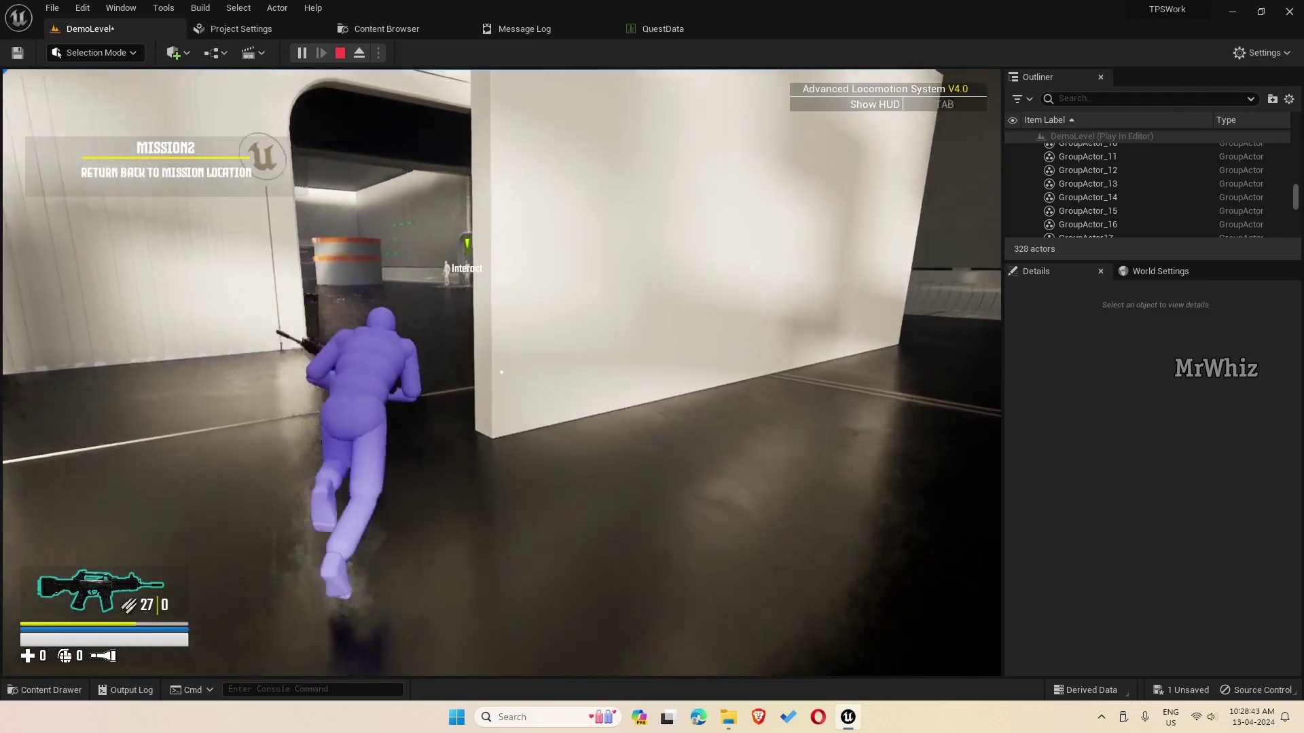
pyautogui.press('w')
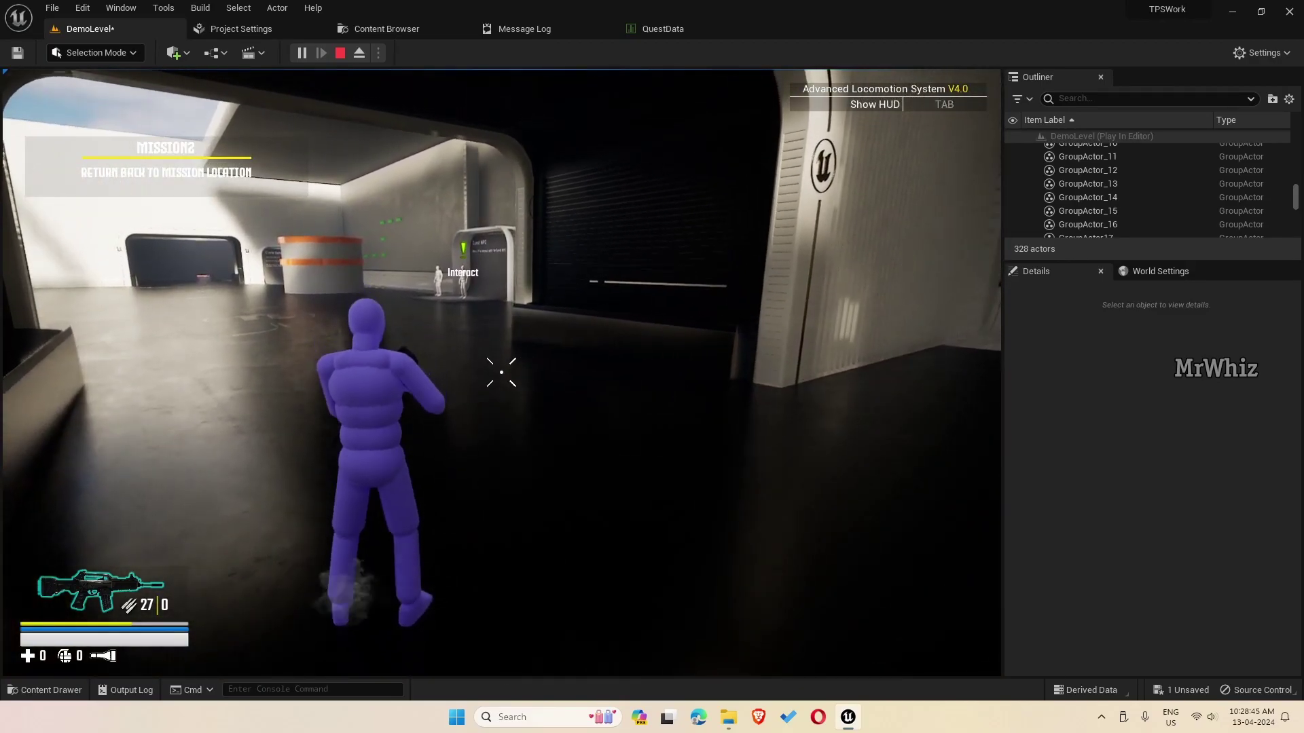
pyautogui.press('w')
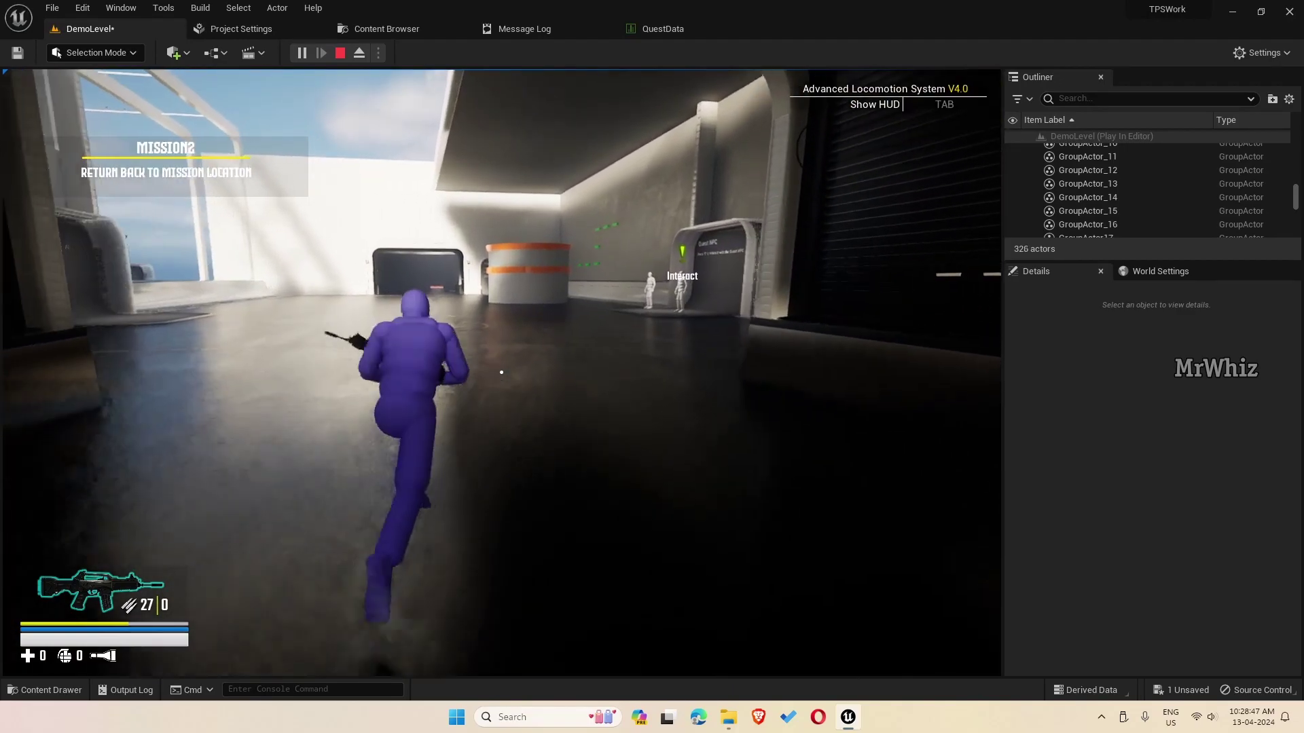
pyautogui.press('w')
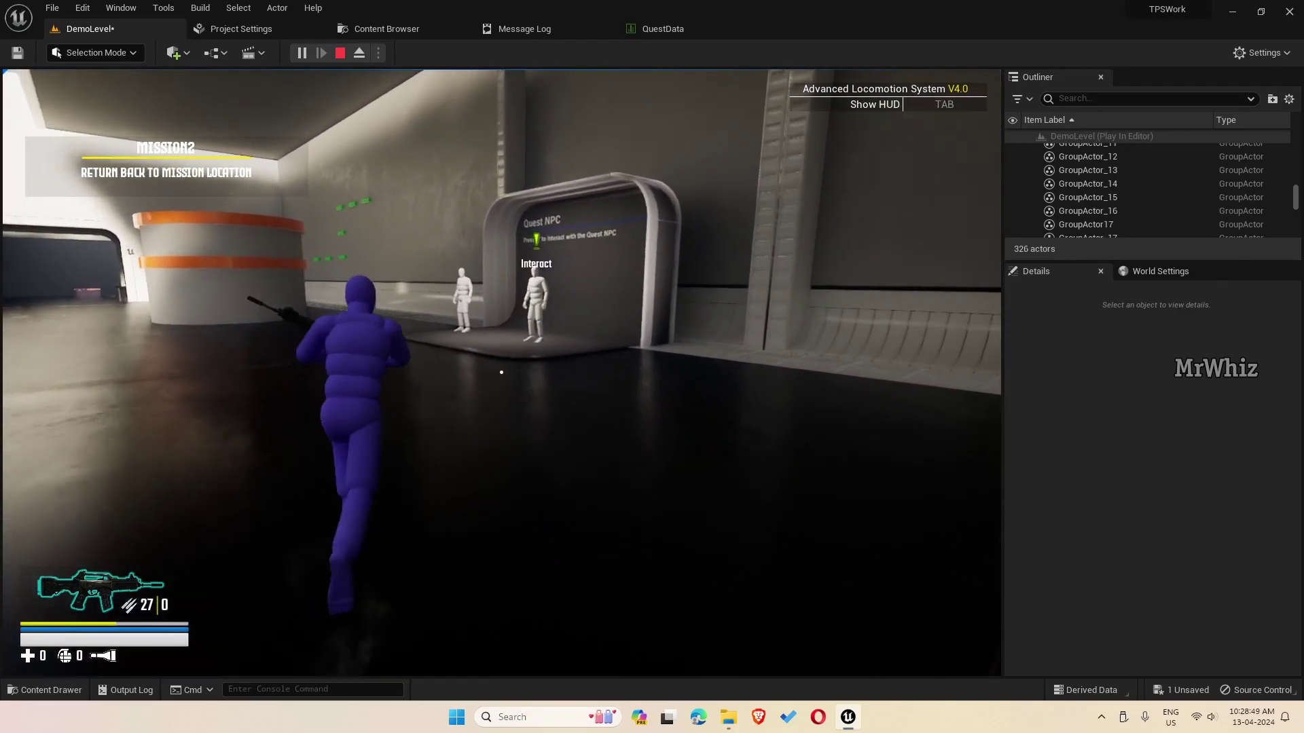
pyautogui.press('w')
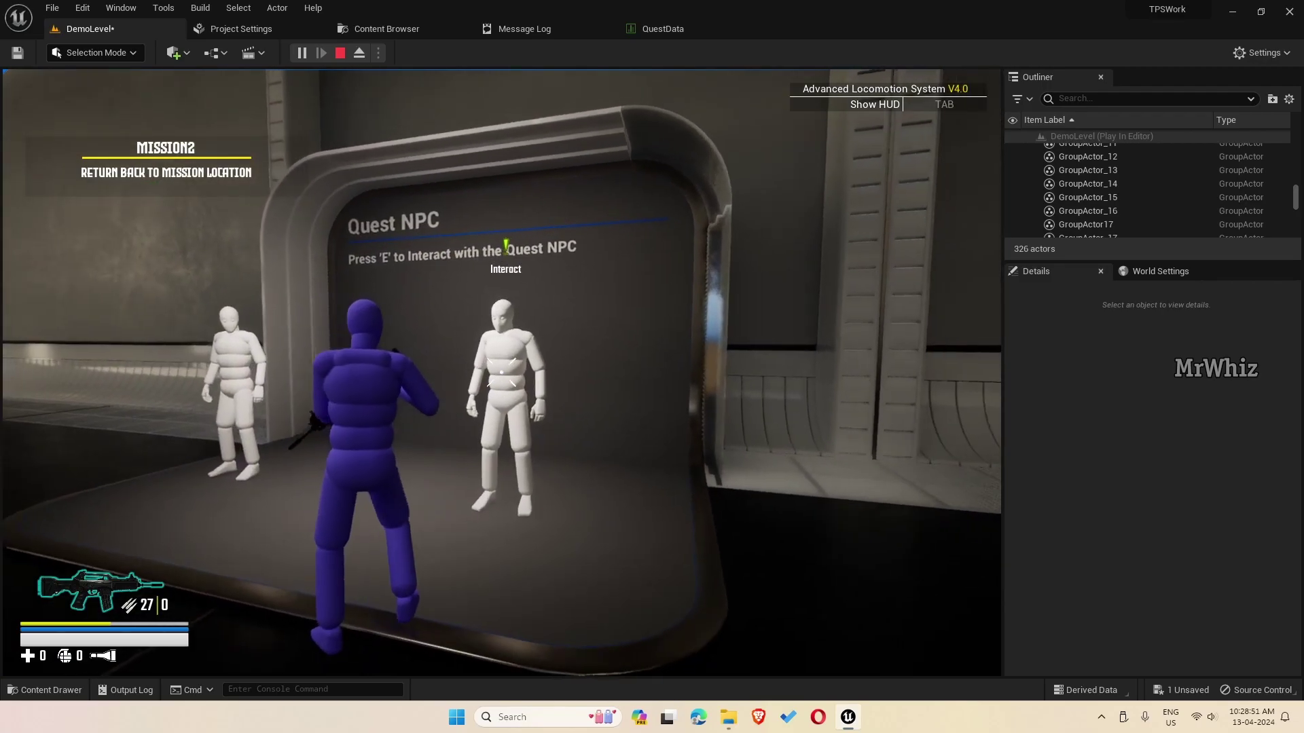
pyautogui.press('e')
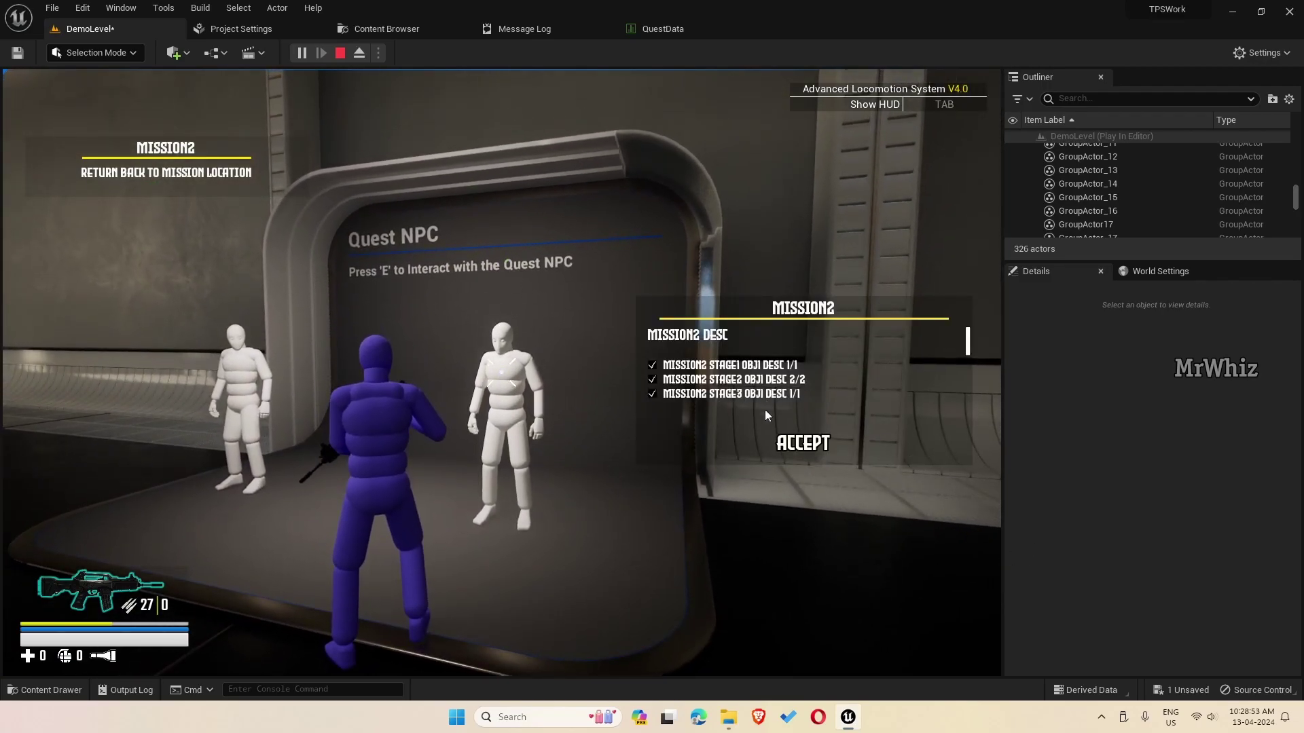
pyautogui.click(801, 443)
pyautogui.press('w')
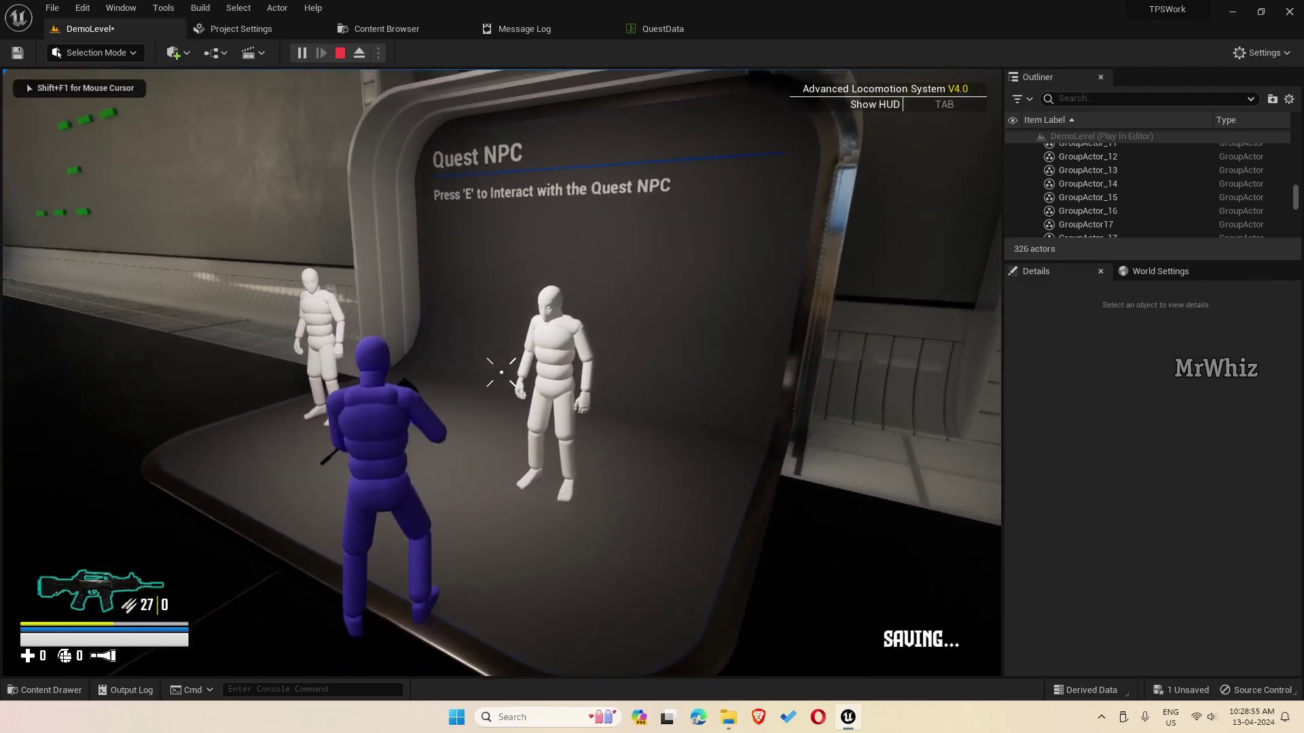
pyautogui.press('w')
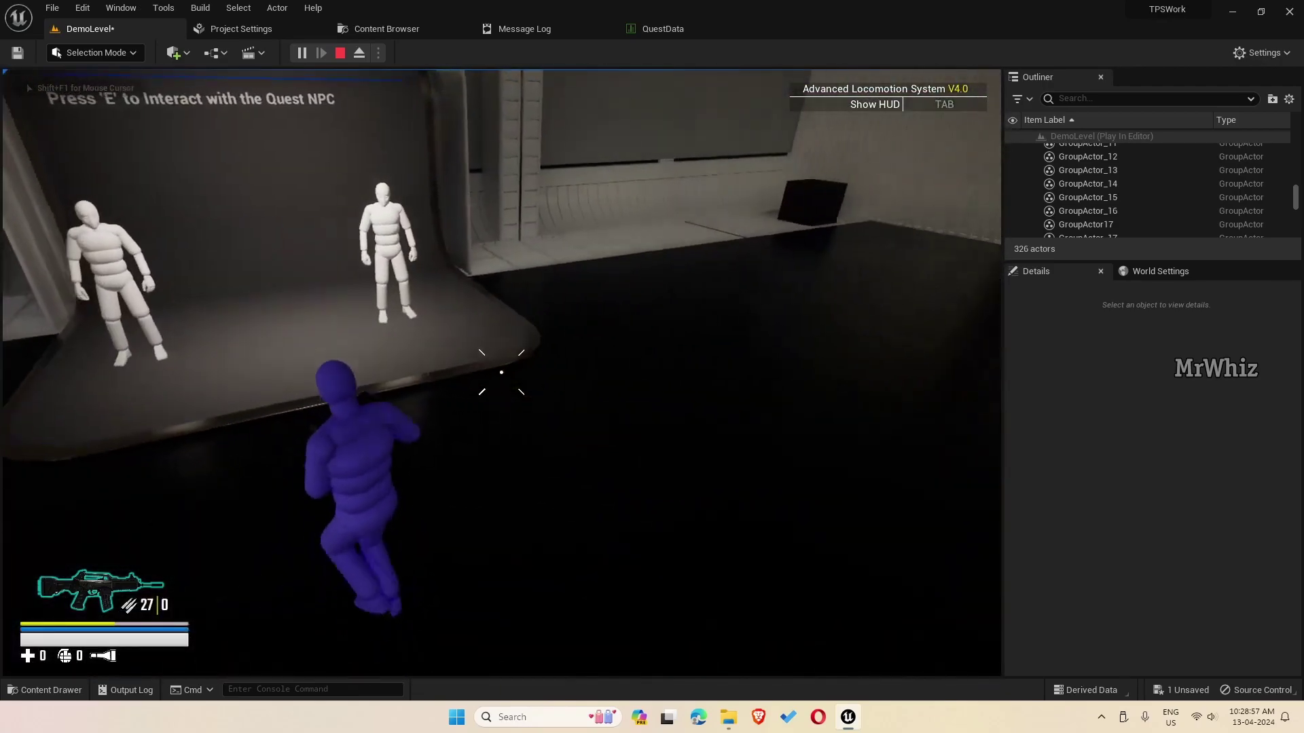
pyautogui.press('w')
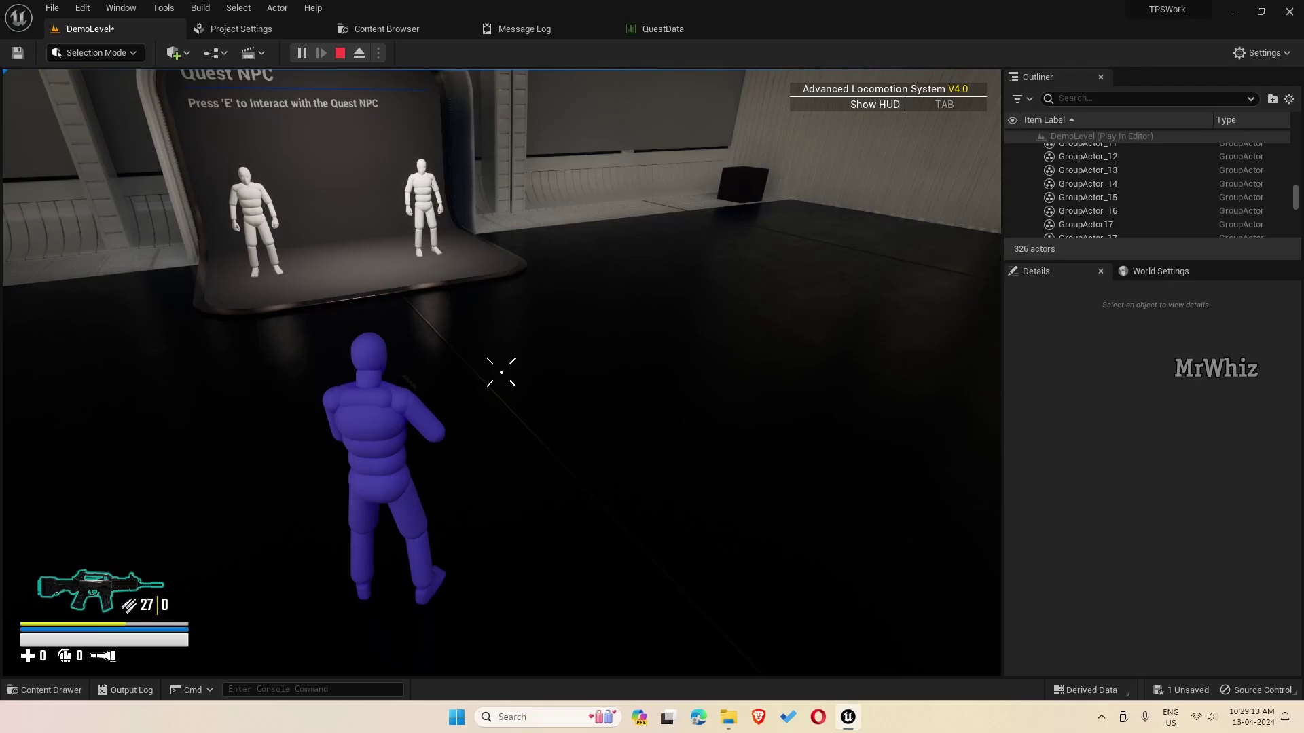
pyautogui.press('w')
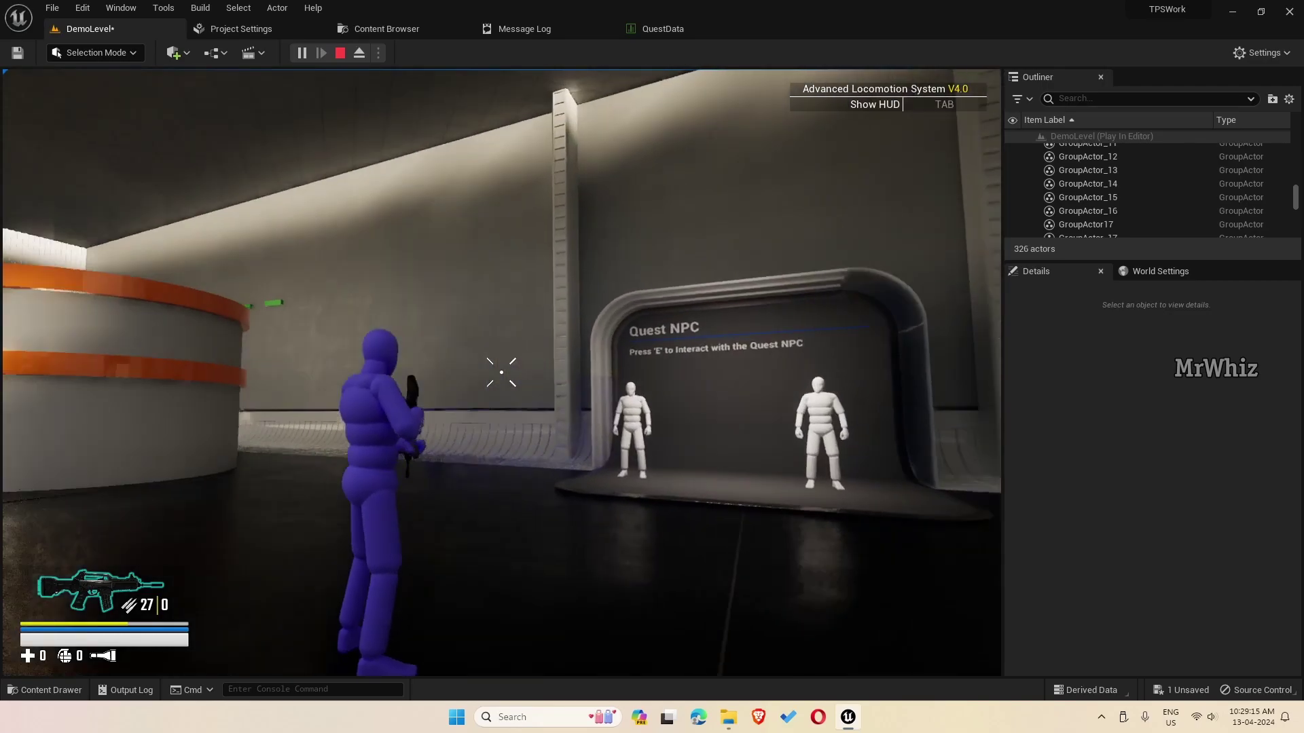
pyautogui.press('w')
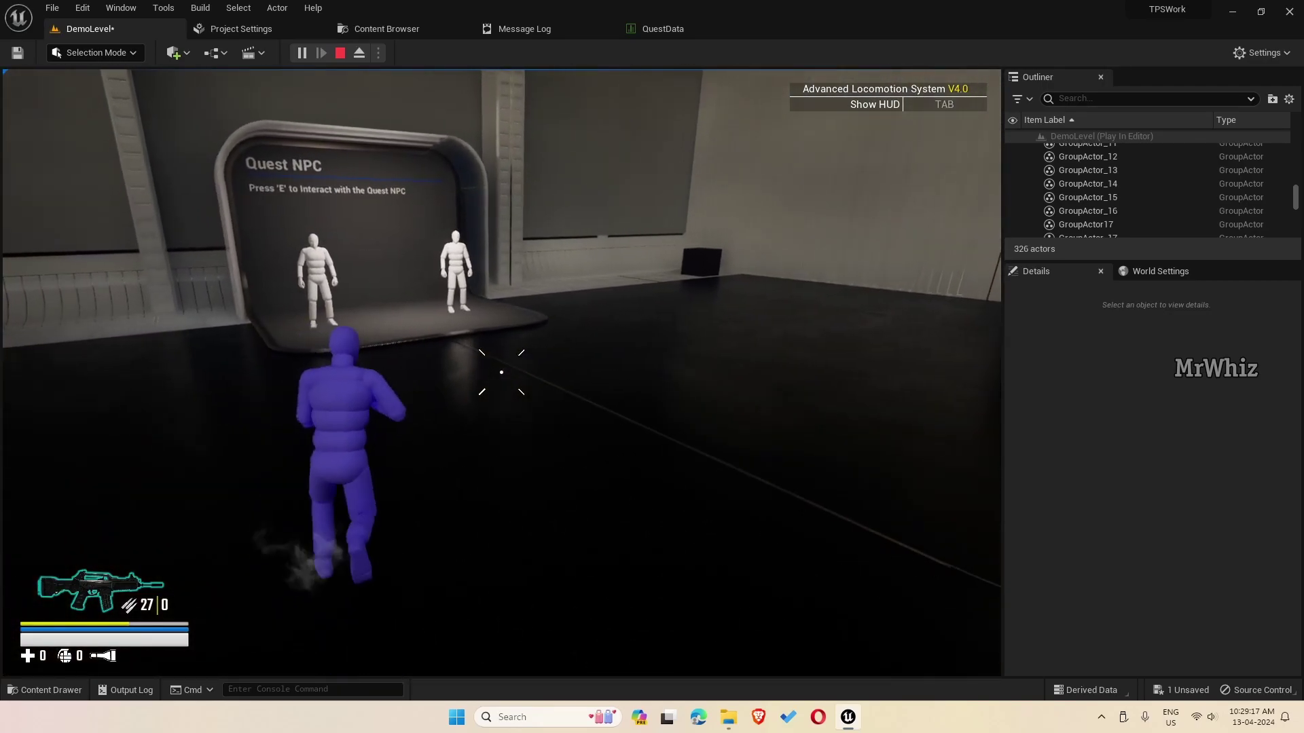
pyautogui.press('w')
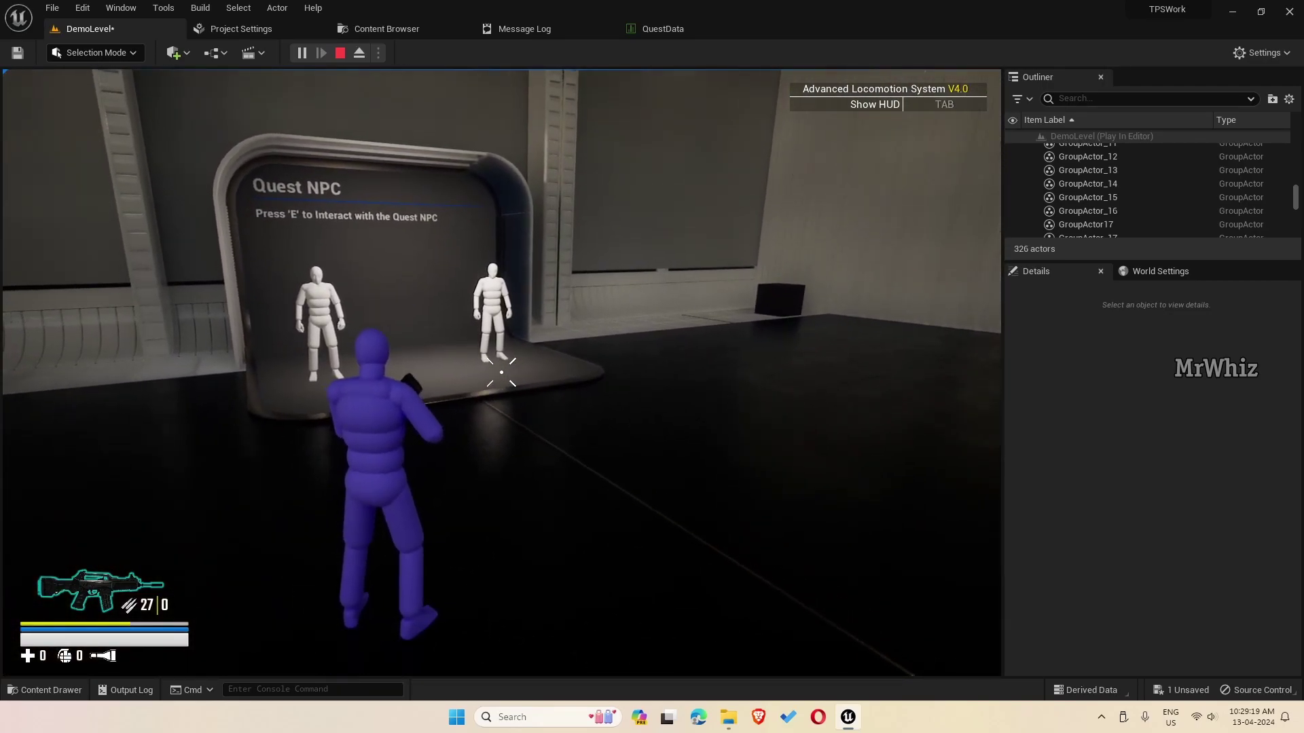